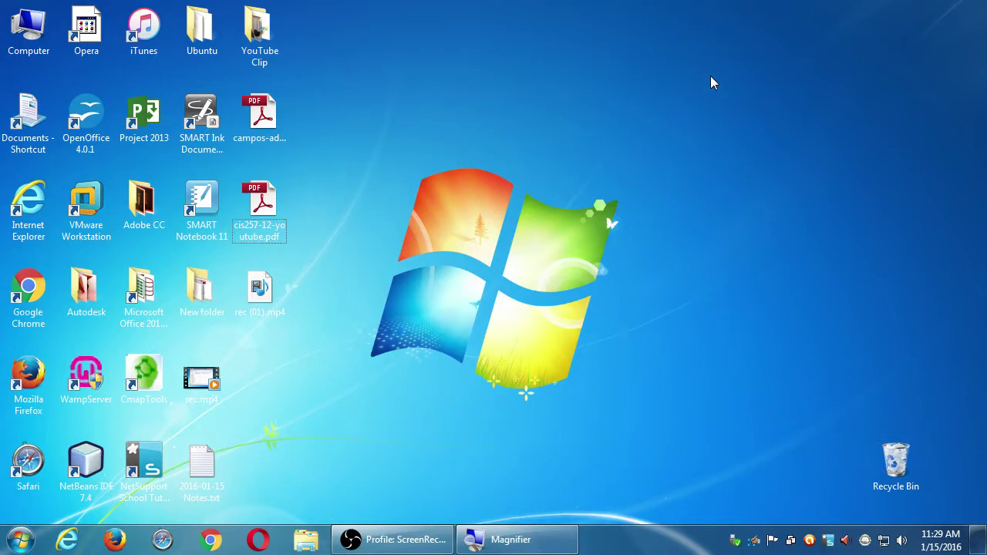
Open the YouTube Clip folder on the desktop and magnify the view to inspect its audio, video and project files
key("super+plus")
key("Up")
key("Up")
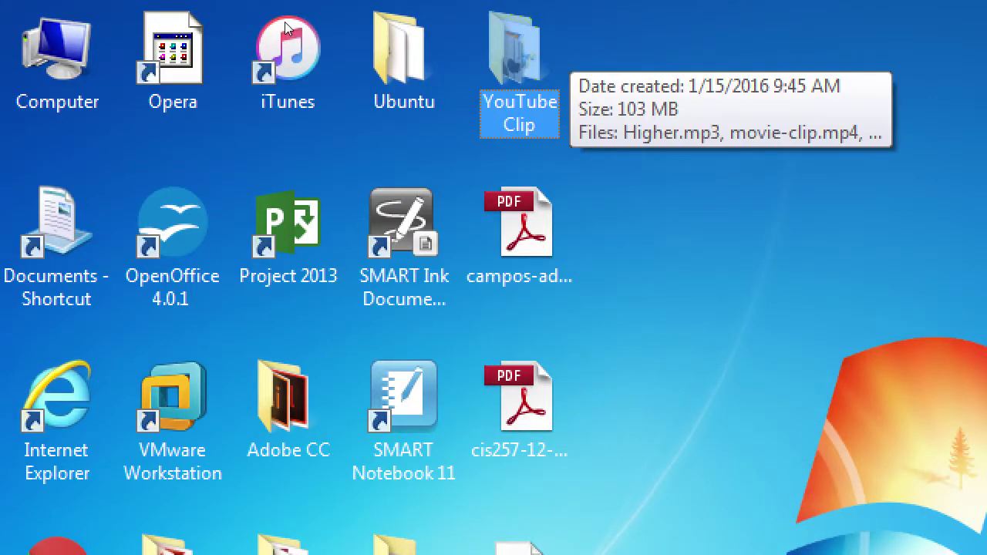
key("super+minus")
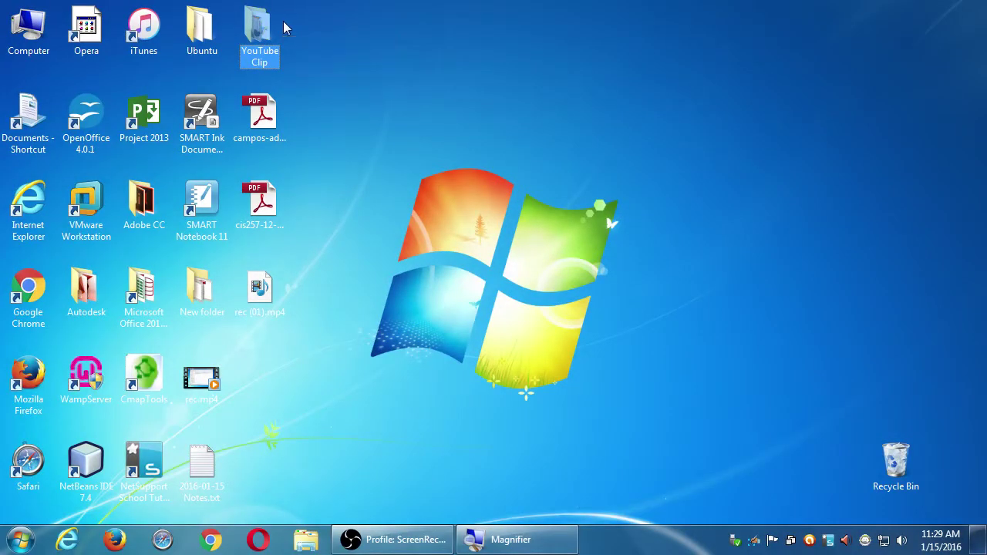
double_click(262, 31)
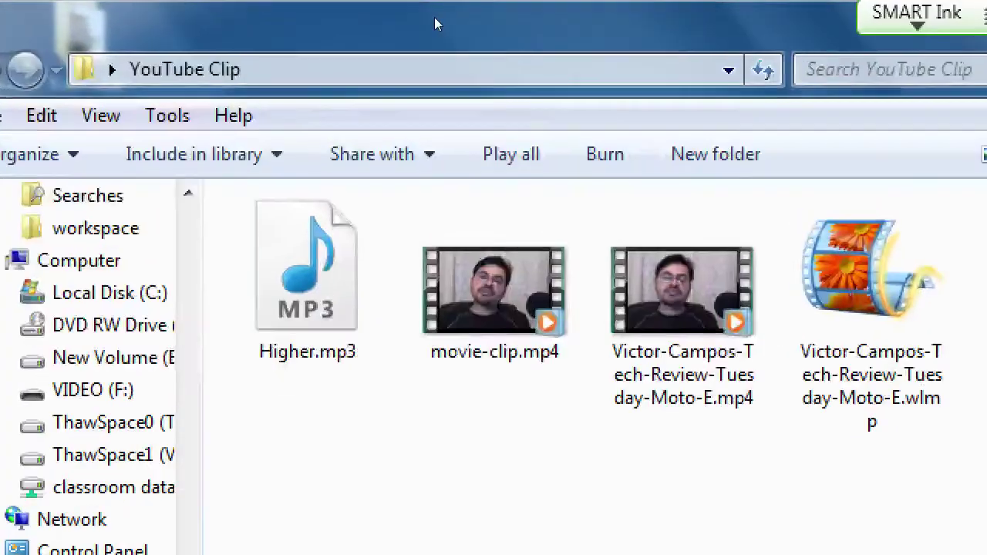
key("Right")
key("Right")
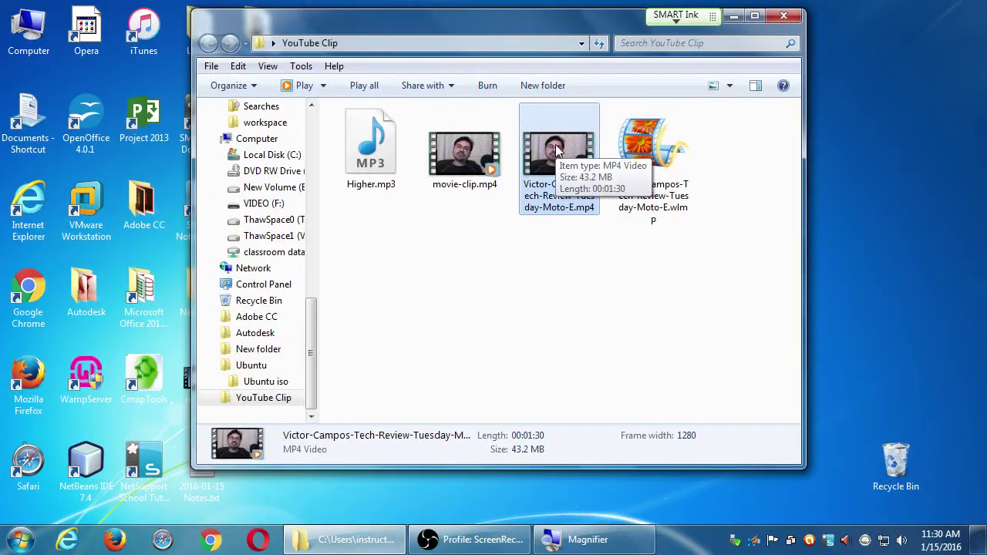
Play the finished Tech Review Tuesday Moto E MP4 video, accepting Windows Media Player's recommended settings
double_click(557, 148)
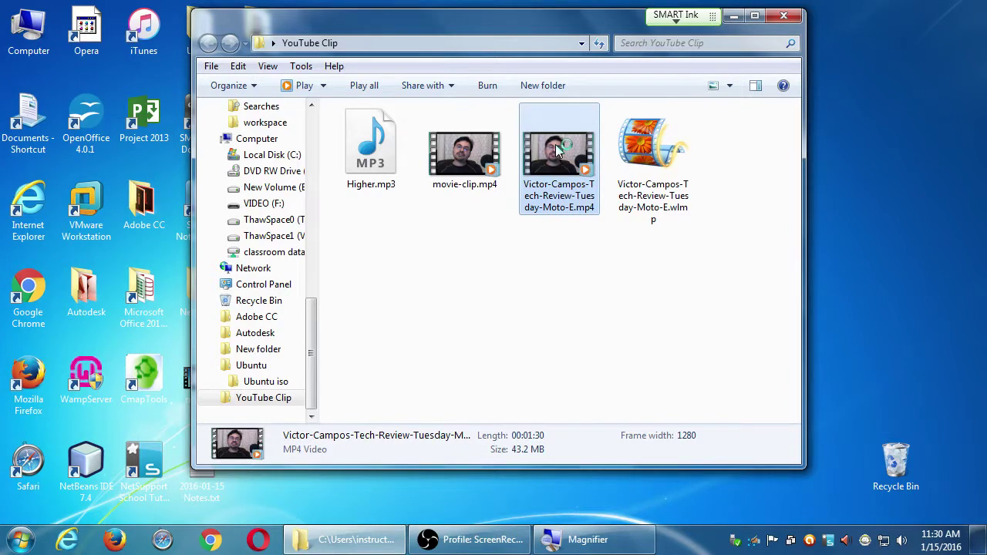
left_click(411, 253)
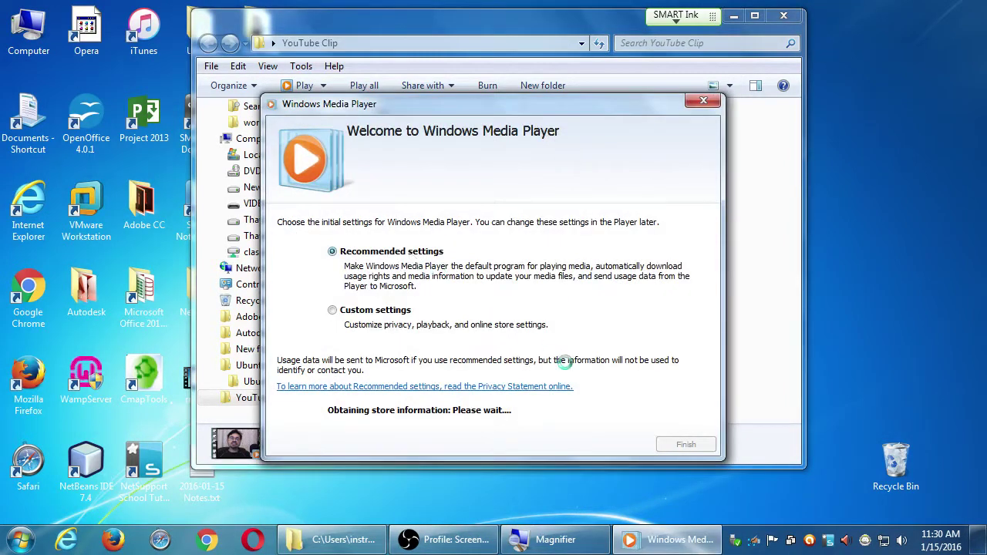
left_click(684, 446)
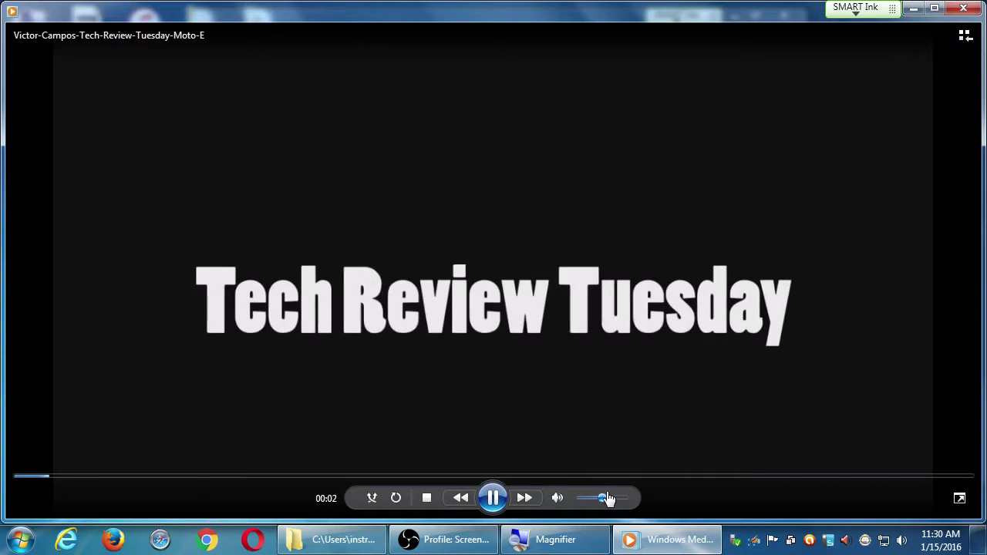
Turn the player volume up to maximum and raise the system speaker volume
left_click_drag(602, 497, 643, 498)
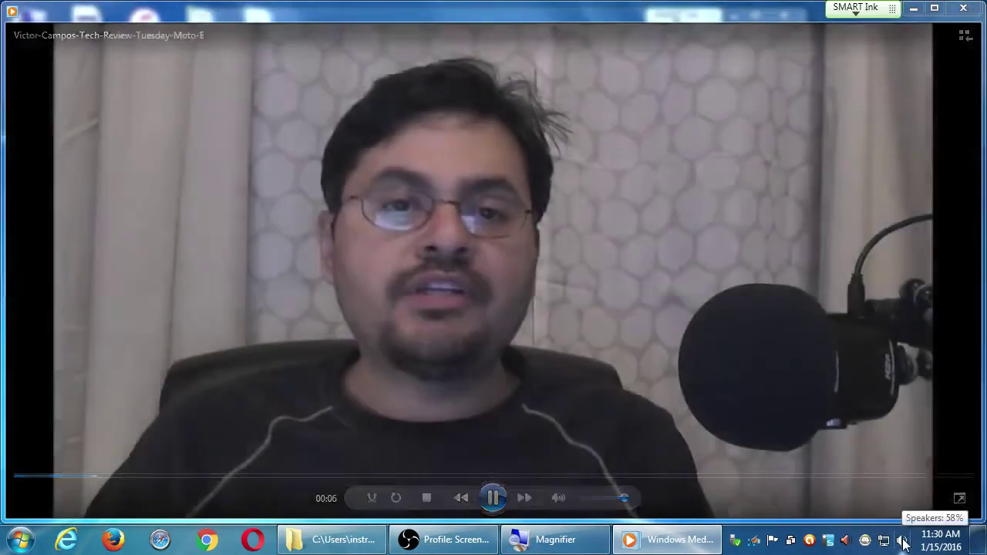
left_click(903, 540)
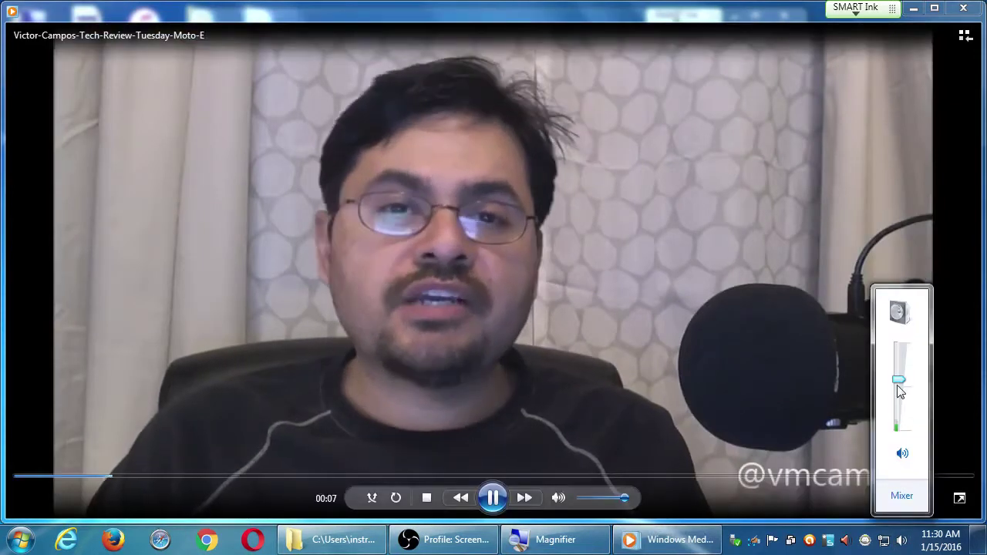
left_click_drag(898, 379, 896, 367)
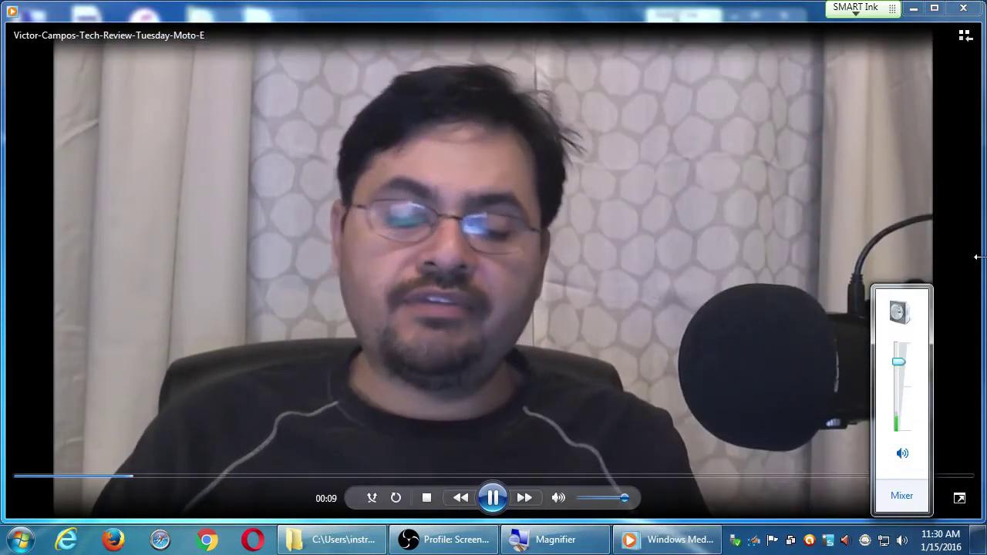
left_click(776, 10)
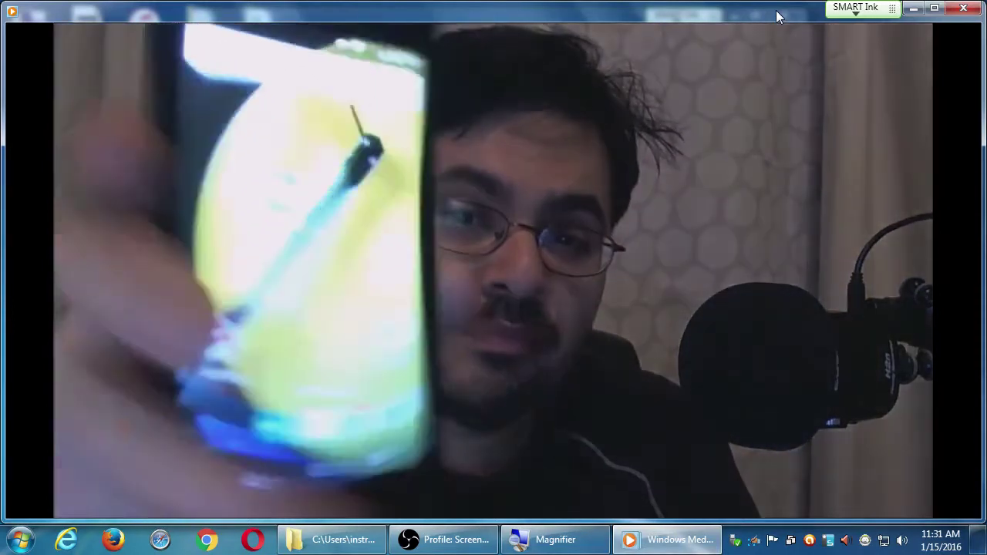
Lower the player volume to minimum and bring it back up to maximum while the review plays
mouse_move(872, 164)
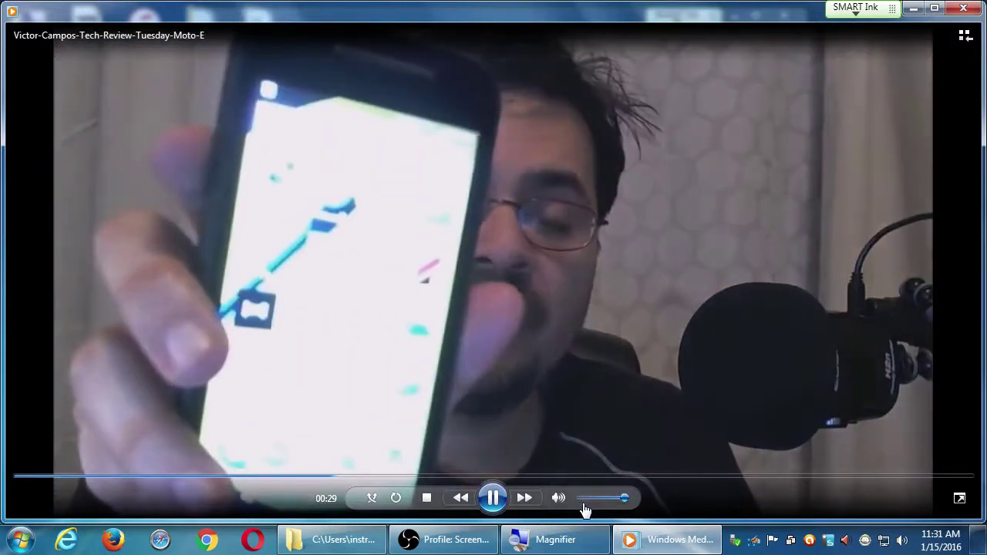
left_click(579, 499)
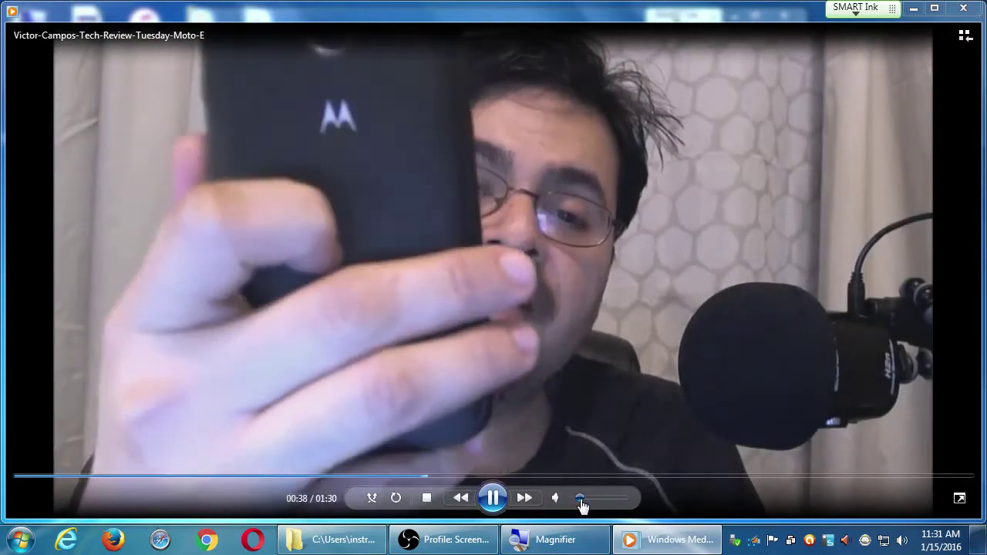
left_click_drag(582, 499, 633, 502)
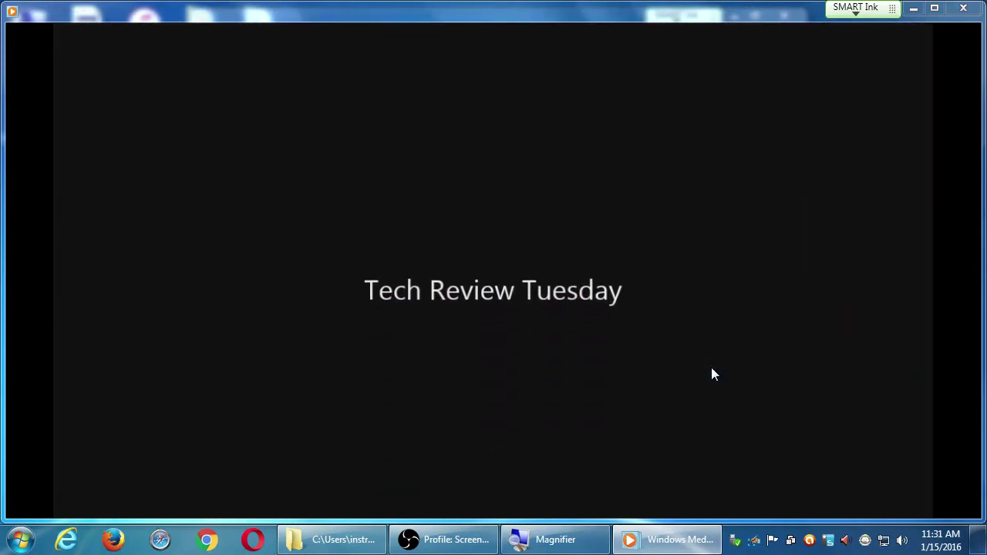
Set the player volume to minimum and turn on repeat playback for the video
mouse_move(623, 452)
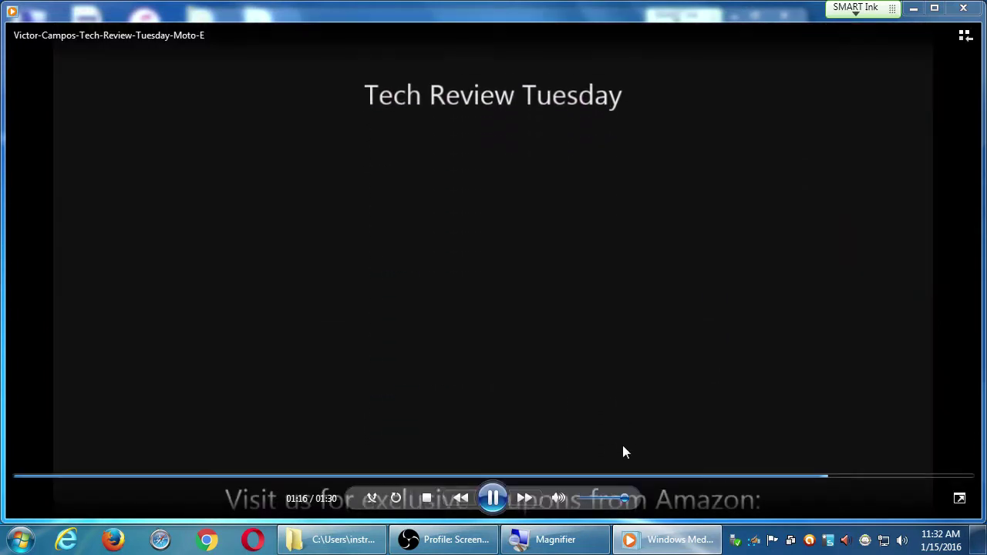
left_click(578, 499)
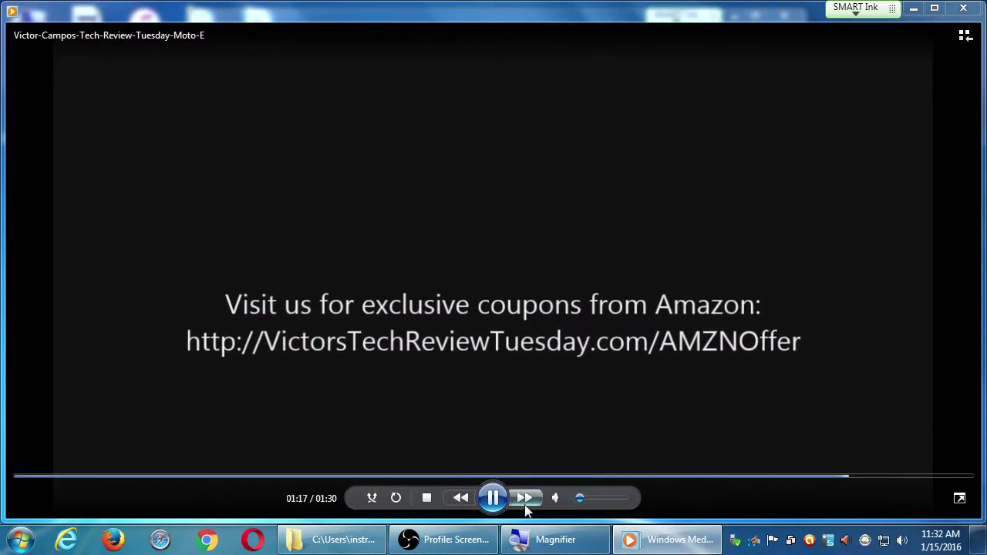
left_click(396, 498)
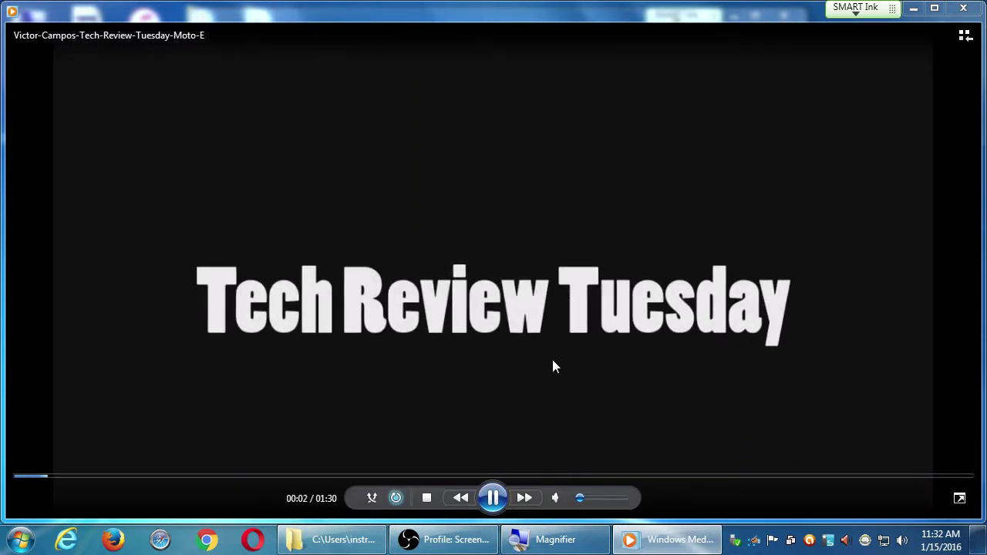
Replay the opening part of the video, jumping back along the timeline to review the Motorola Moto E caption and the phone demonstration
left_click(509, 421)
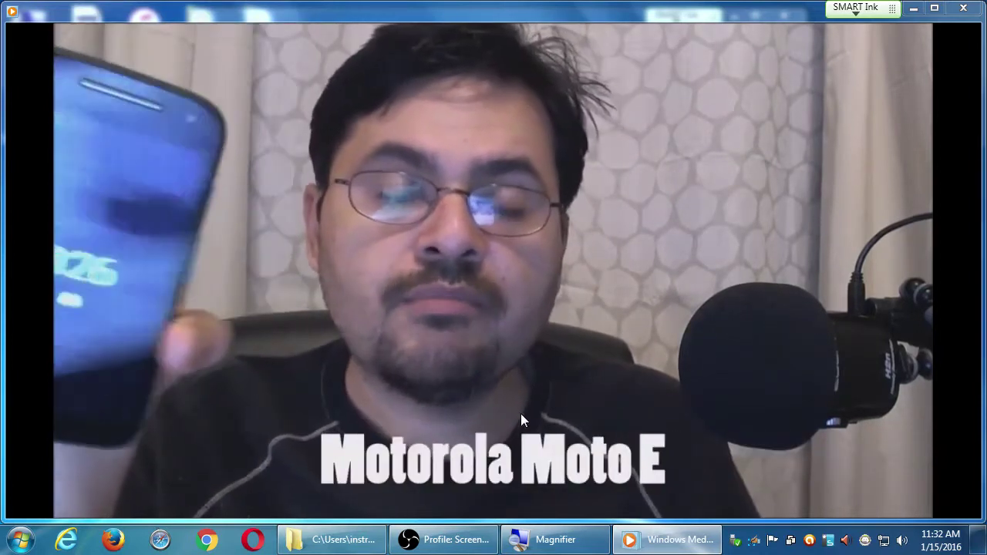
mouse_move(203, 458)
left_click(67, 475)
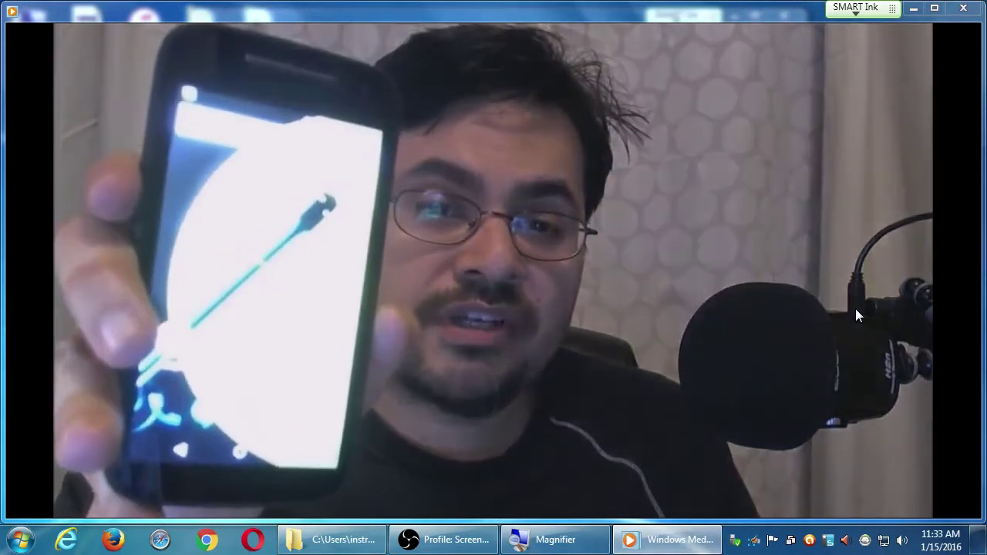
mouse_move(630, 383)
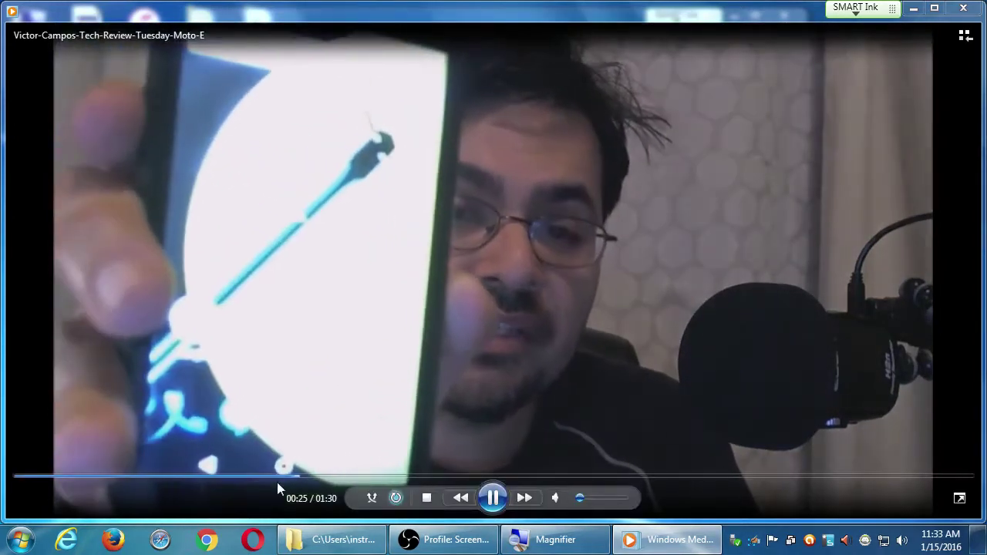
left_click(260, 480)
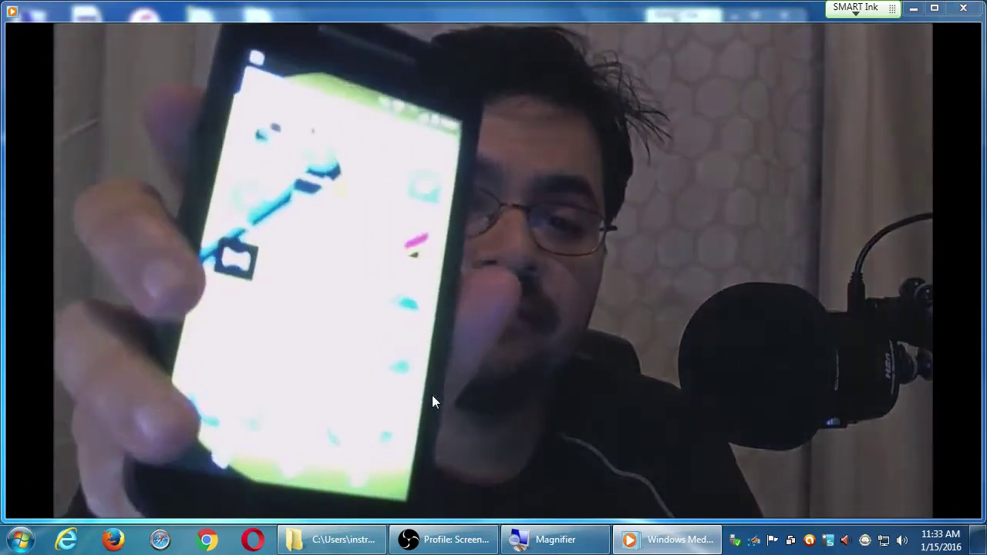
mouse_move(301, 437)
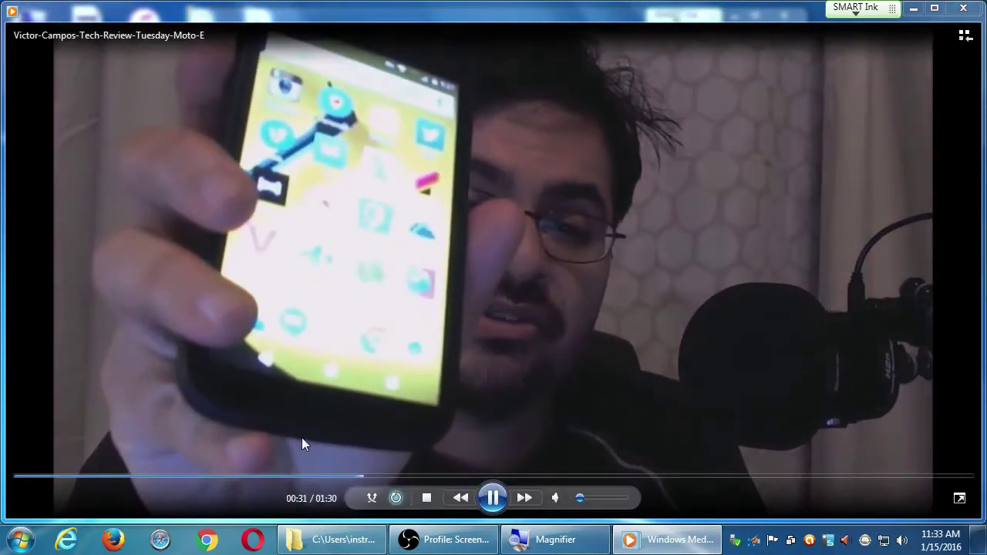
left_click(216, 476)
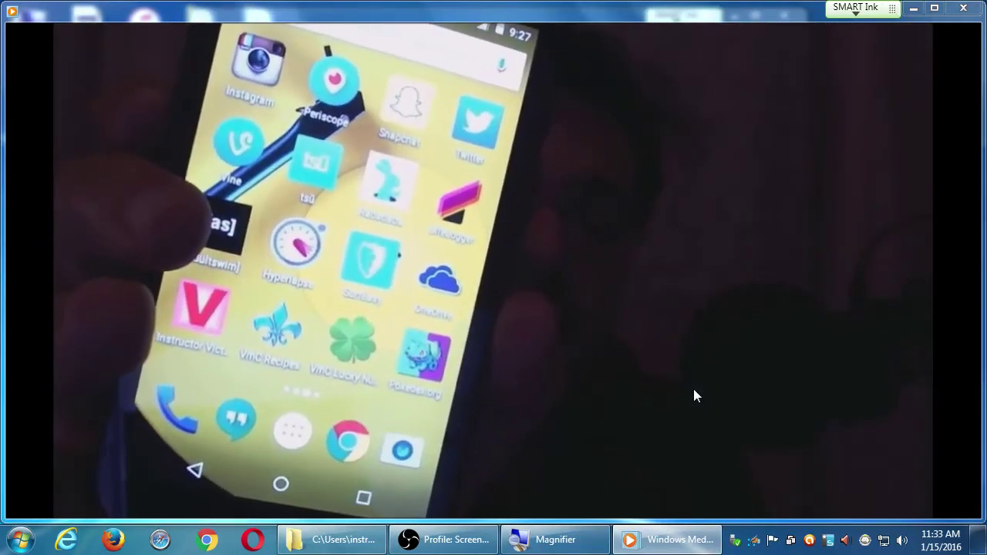
Replay the close-up of the phone's home screen and skip forward past the 0:57 mark
mouse_move(662, 412)
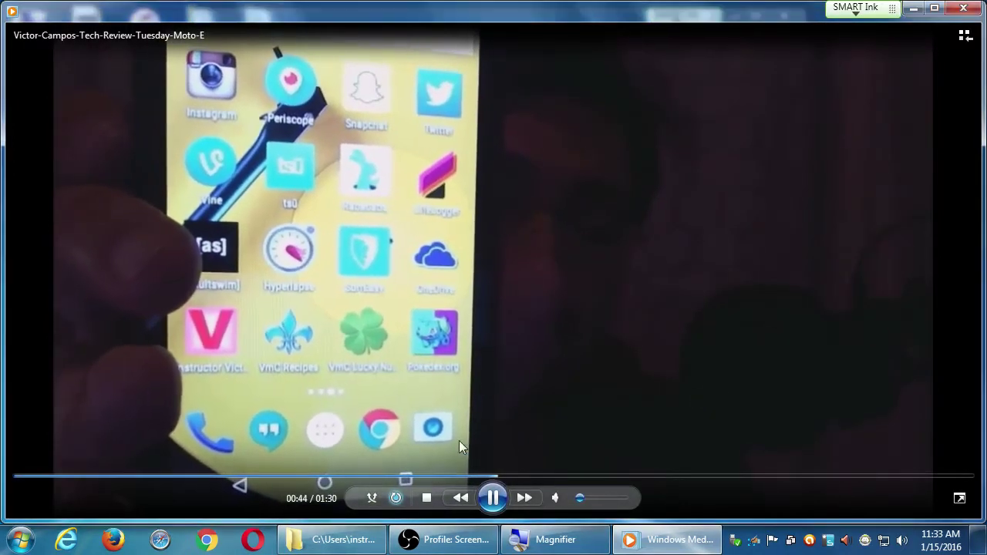
left_click(445, 476)
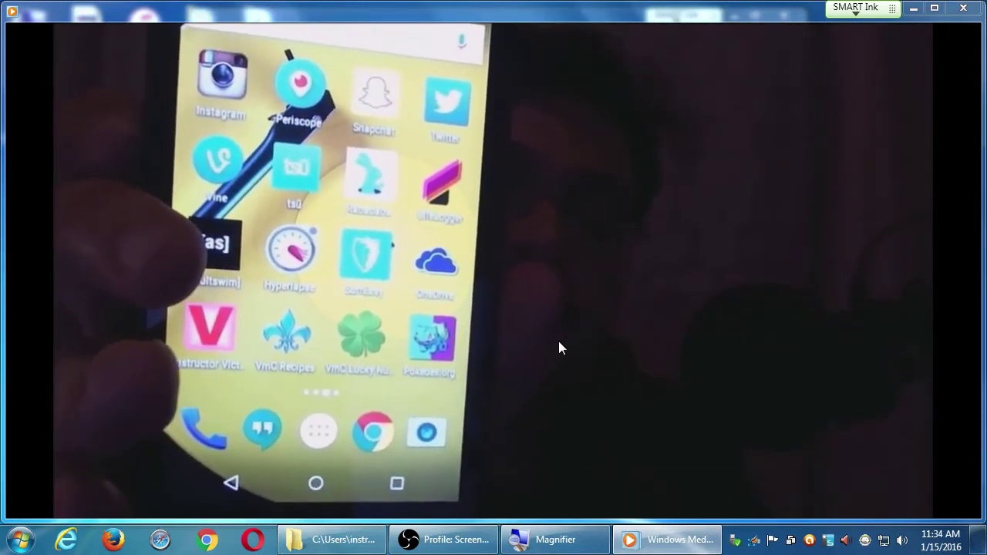
left_click(438, 476)
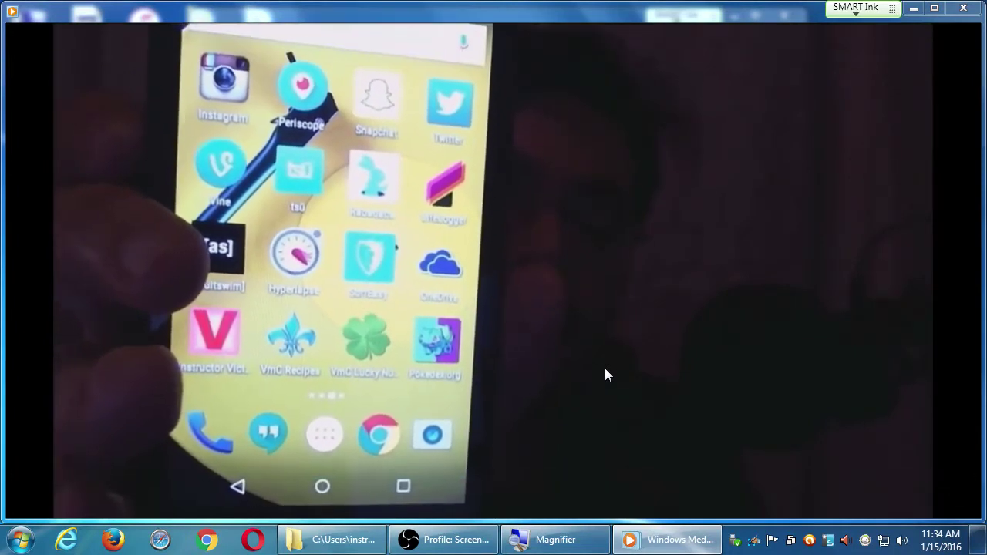
left_click(615, 478)
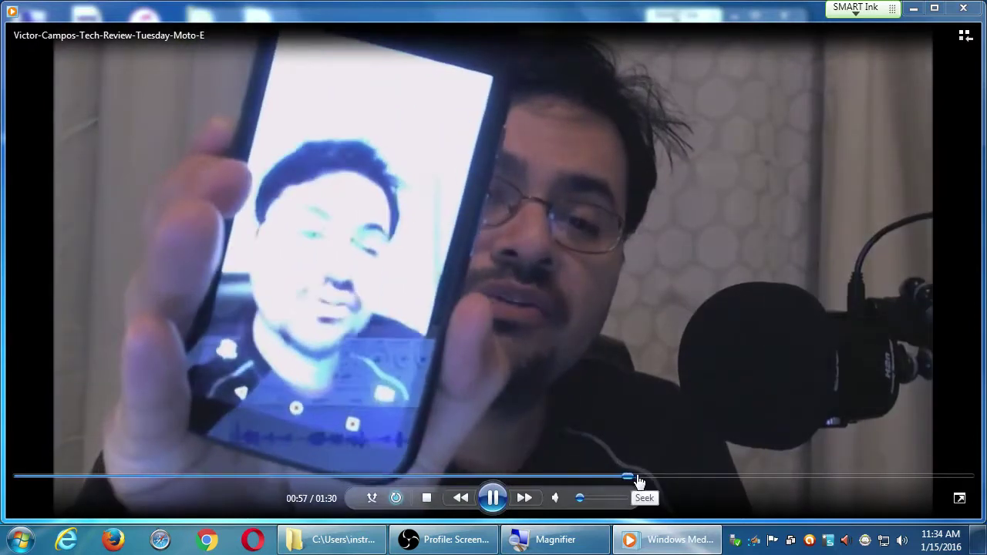
left_click(670, 478)
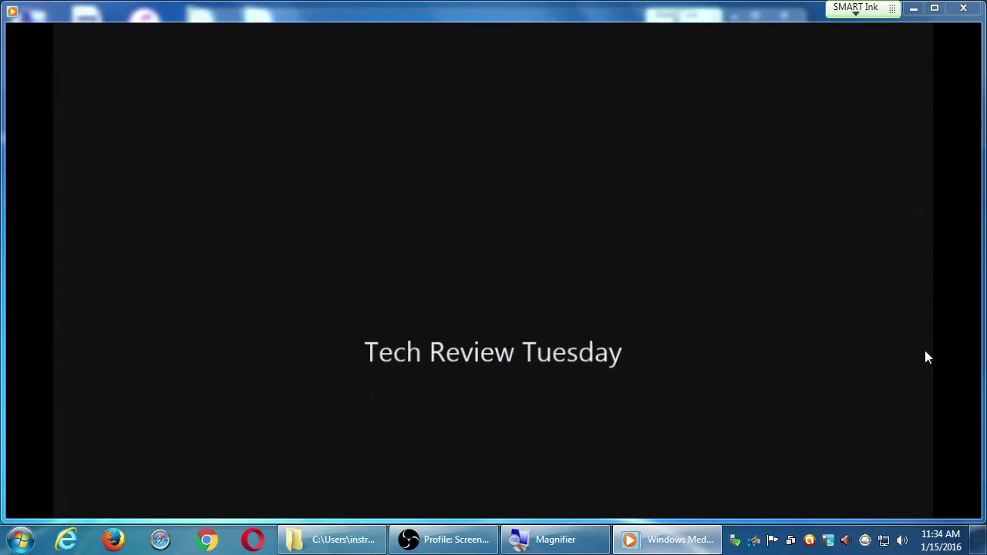
Rewind to just before the closing credits and play through them, examining the Amazon coupon link and the MOTOROLA MOTO E title
mouse_move(855, 464)
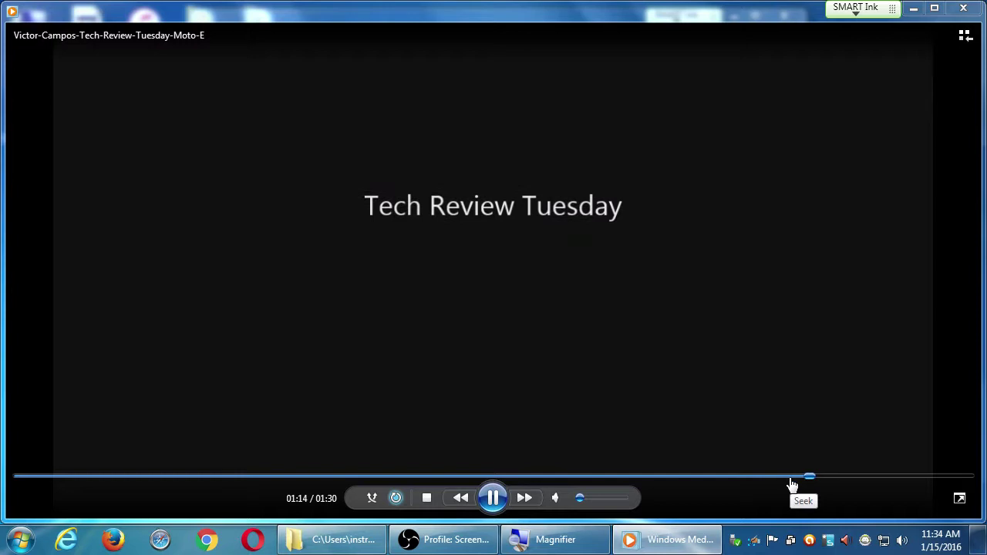
left_click_drag(789, 480, 759, 485)
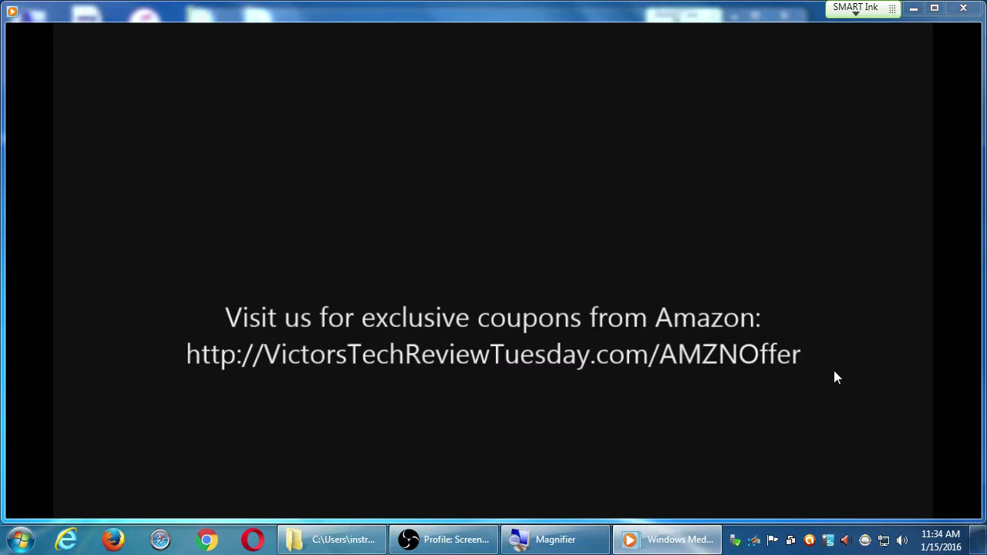
mouse_move(614, 187)
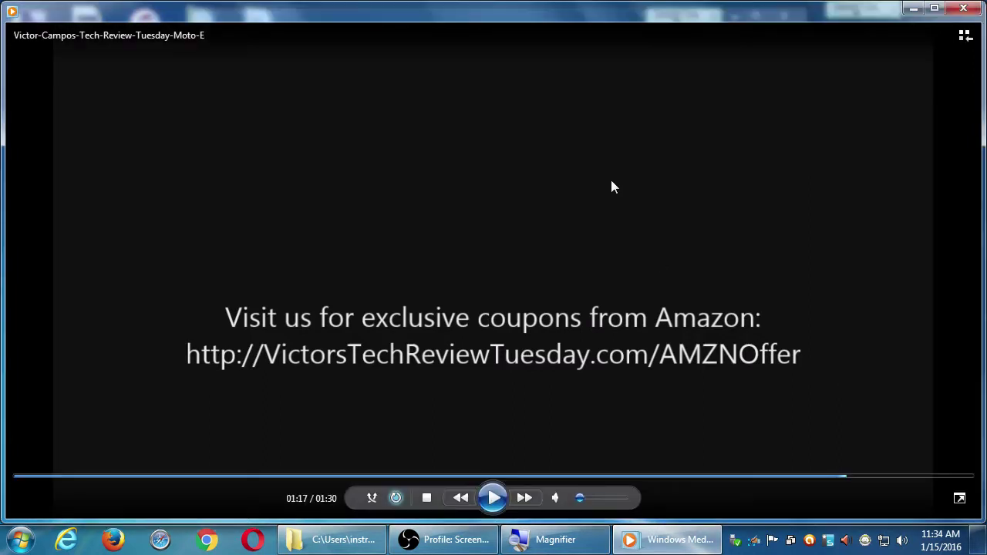
left_click(698, 207)
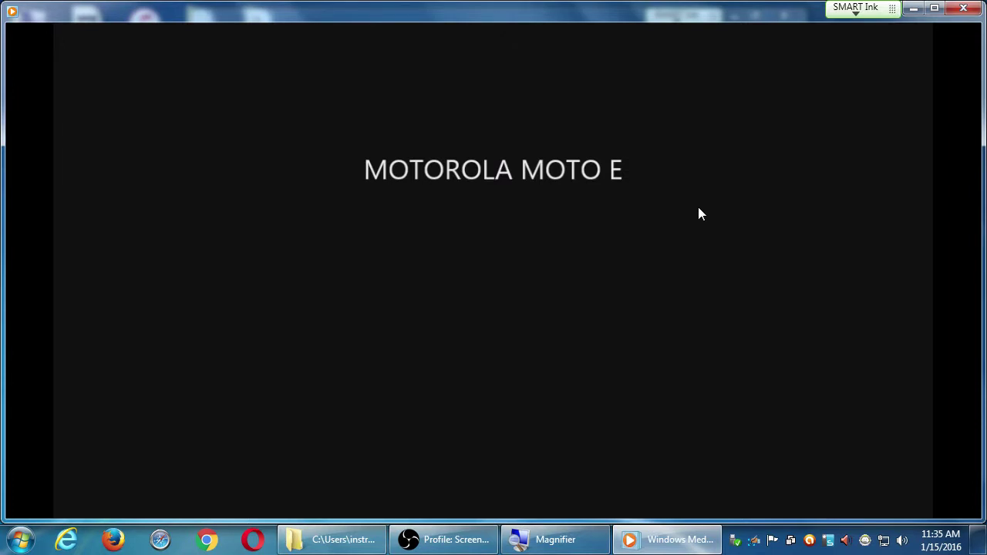
mouse_move(552, 220)
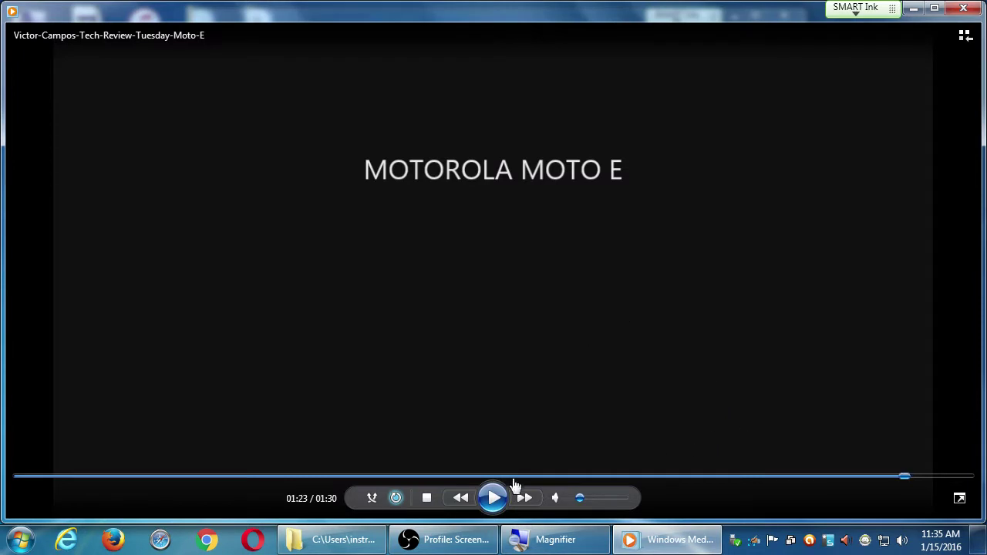
left_click(493, 497)
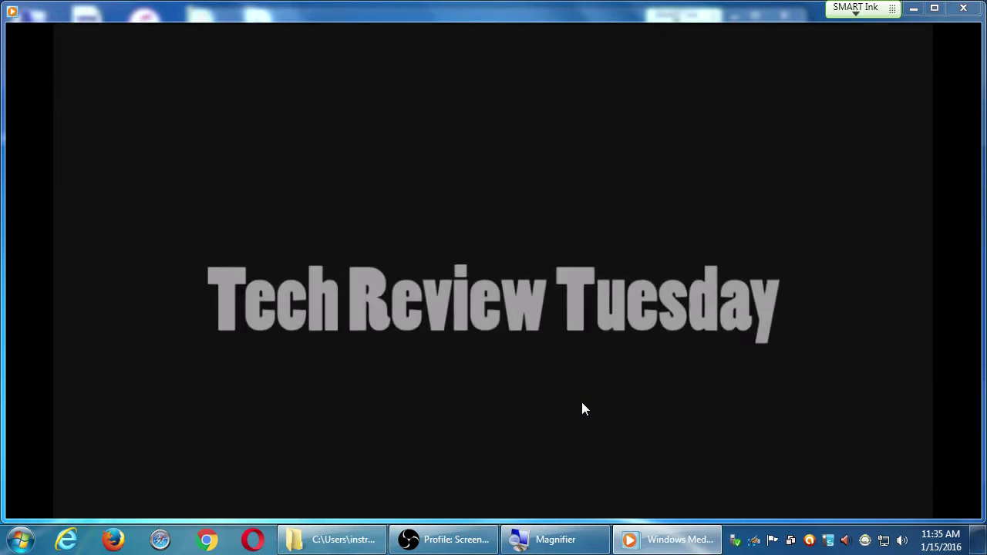
Close the video player and clear the file selection in the YouTube Clip folder
left_click(963, 7)
left_click(597, 328)
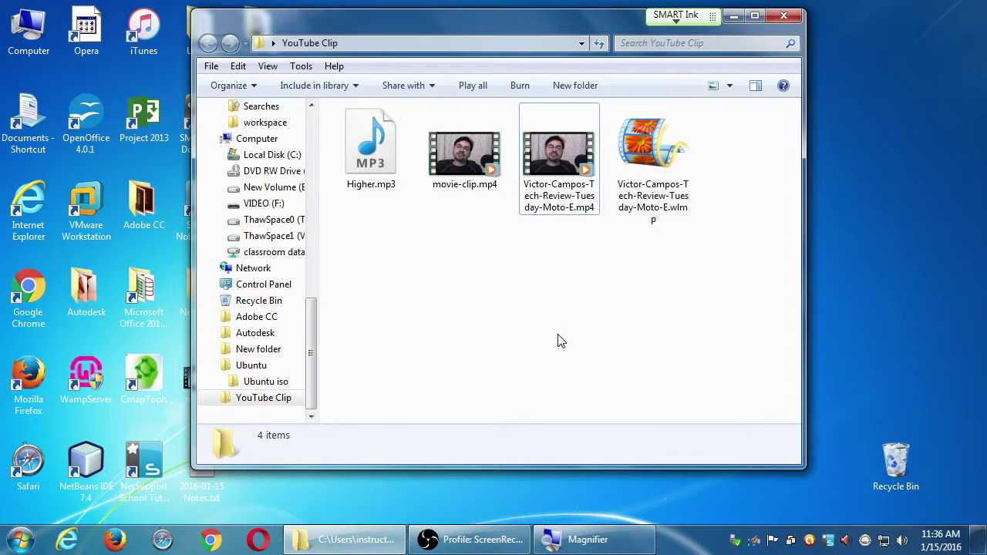
Switch to Google Chrome
left_click(232, 494)
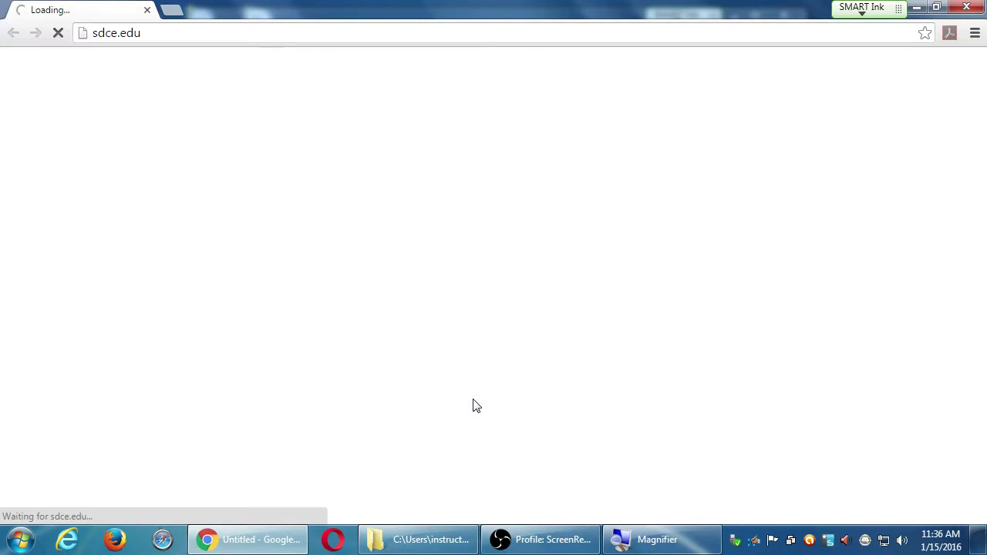
key("ctrl+l")
type("youtbue")
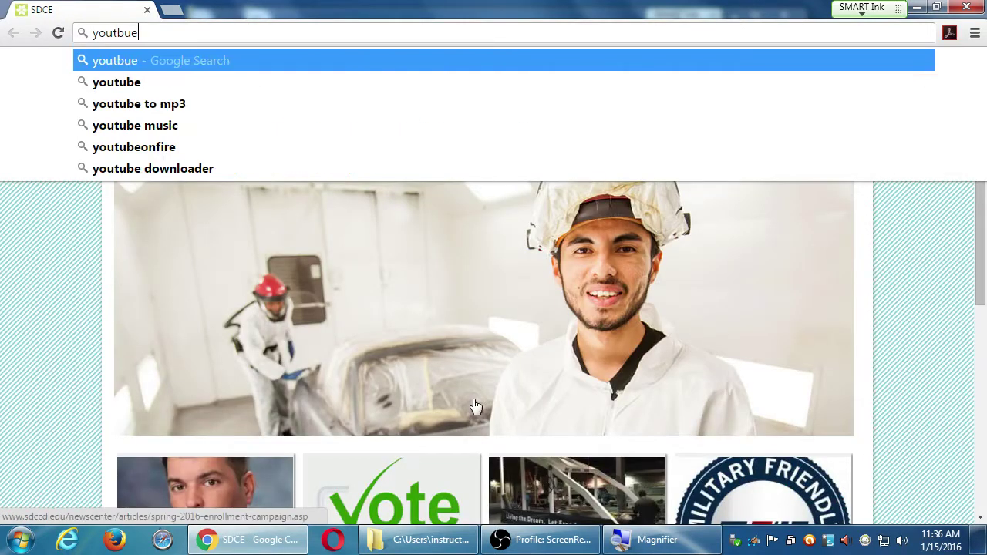
key("BackSpace")
key("BackSpace")
type("ube.com")
key("Tab")
type("n")
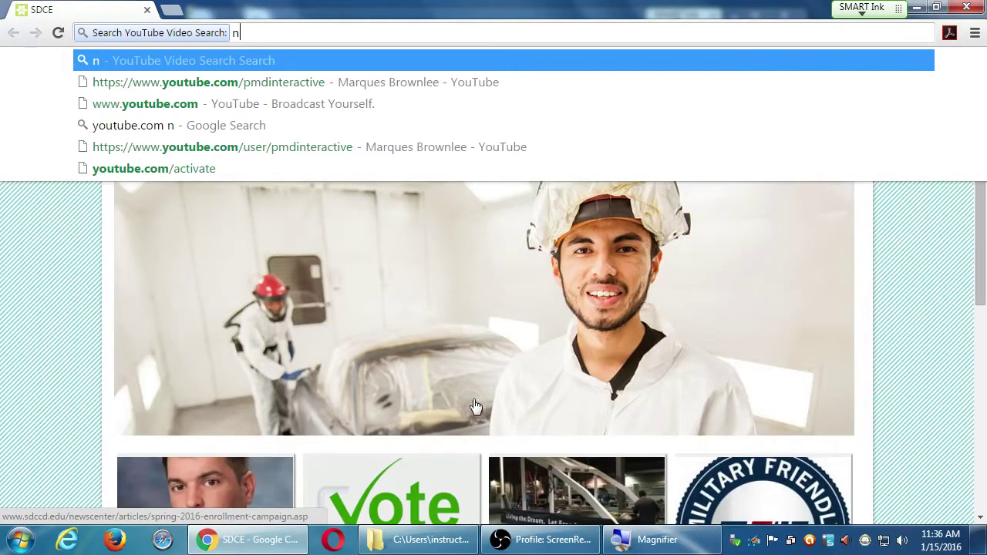
key("BackSpace")
key("BackSpace")
key("BackSpace")
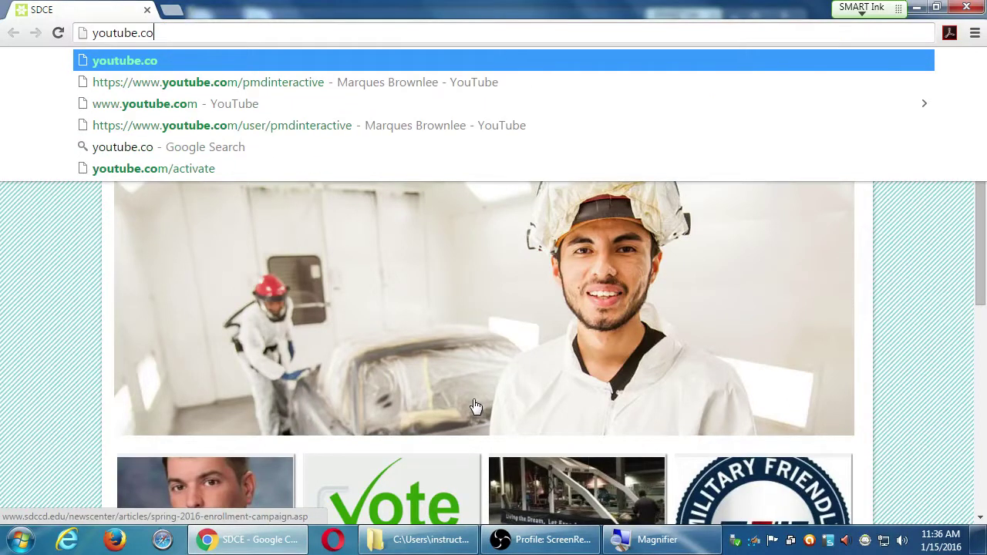
key("Down")
key("Return")
key("Escape")
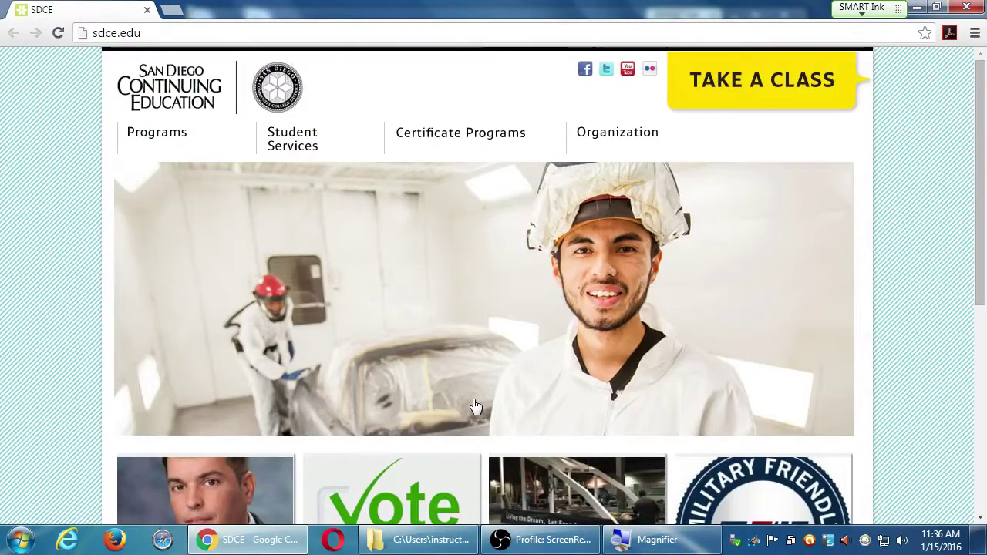
Go to the youtube.com home page, discarding the suggested channel path from the address
key("ctrl+l")
type("y9ou")
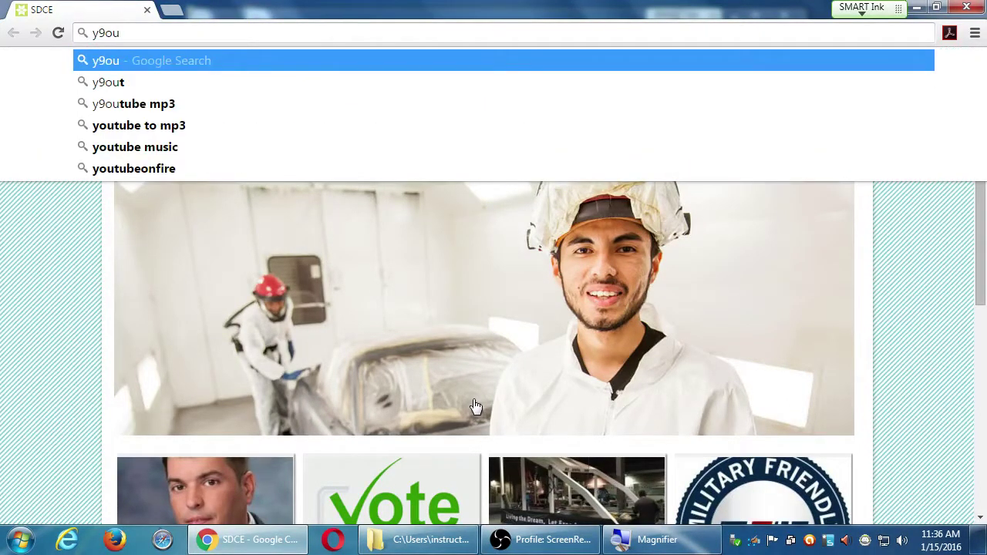
key("BackSpace")
key("BackSpace")
key("BackSpace")
type("outube.com/")
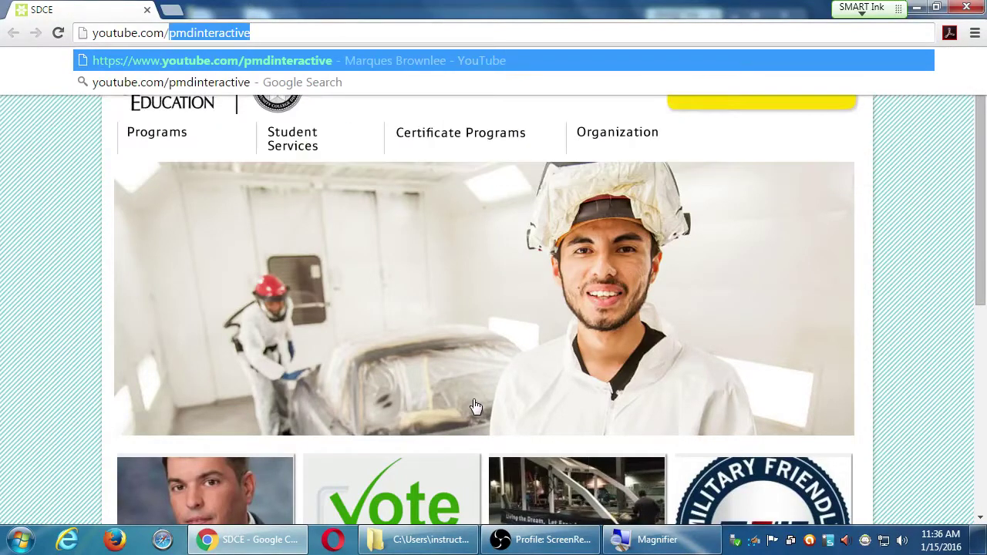
key("Delete")
key("Return")
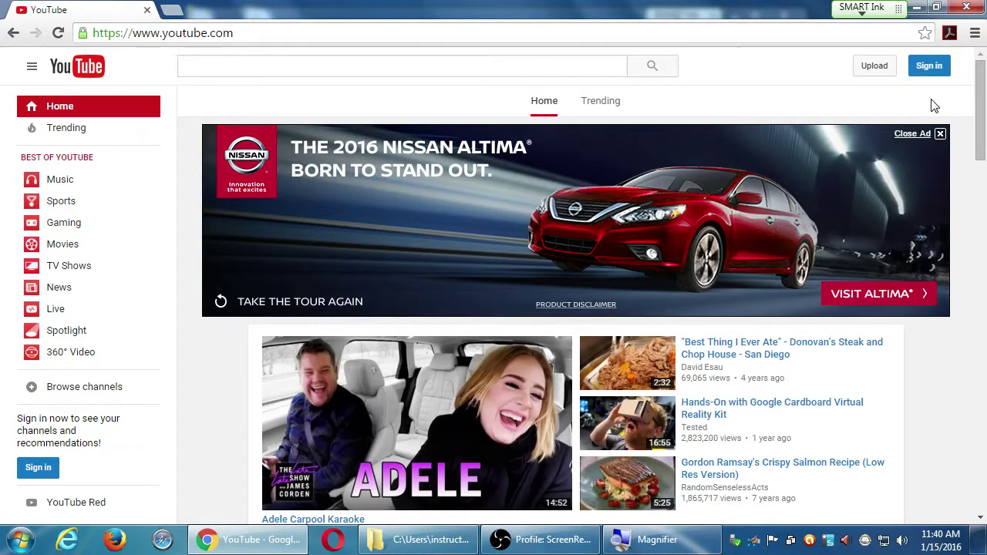
Snap the browser to half the screen, switch to Open Broadcaster Software, move its window beside the browser and toggle the Monitor Capture source
key("super+Left")
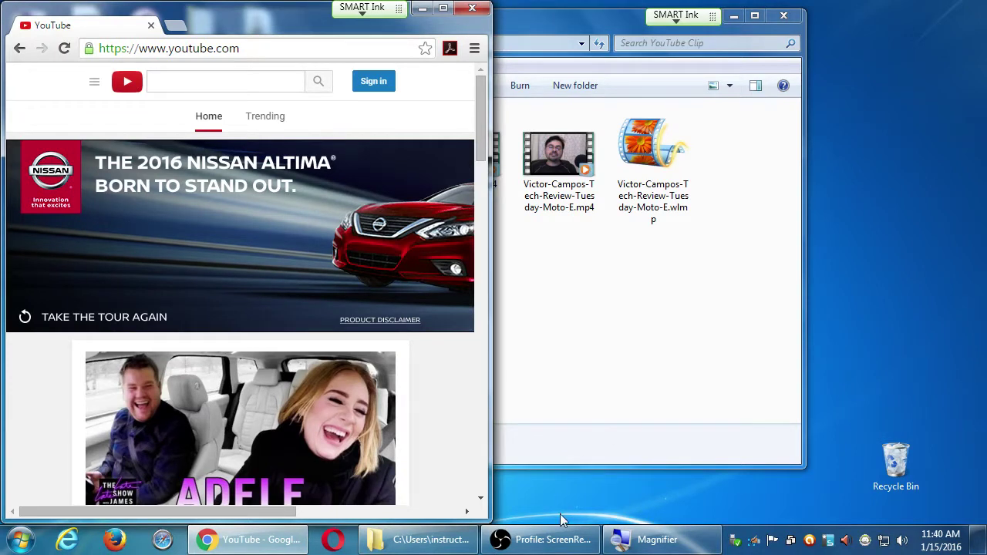
left_click(551, 539)
left_click_drag(474, 38, 775, 25)
left_click(760, 375)
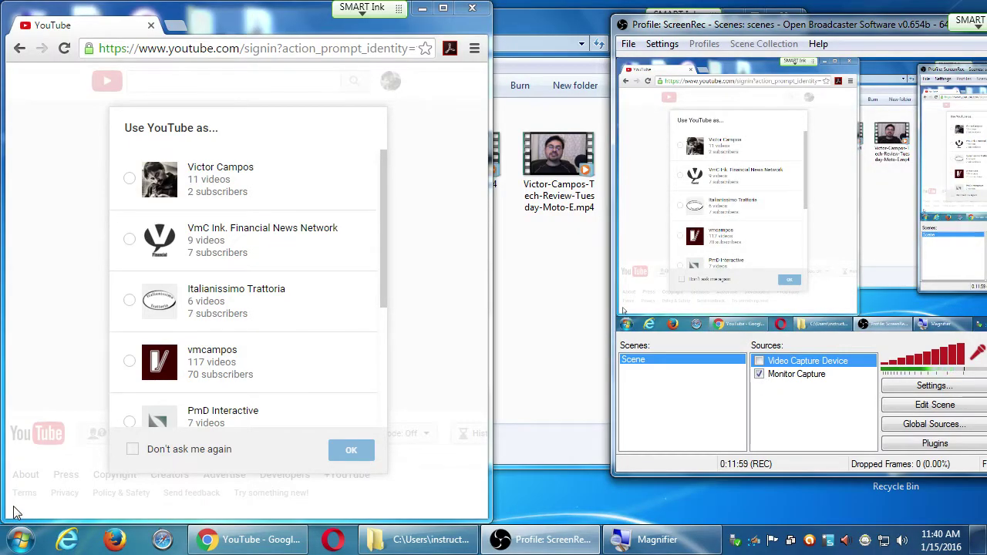
Maximize the browser and examine the full list of channels offered under Use YouTube as
left_click(444, 8)
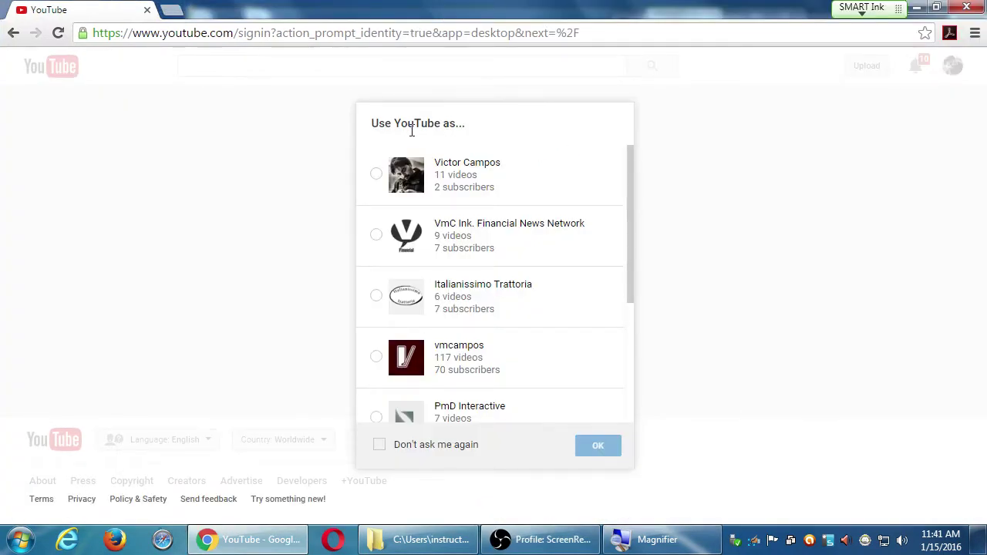
left_click_drag(391, 123, 441, 123)
left_click_drag(630, 165, 640, 132)
left_click(469, 129)
scroll(627, 171, "down", 5)
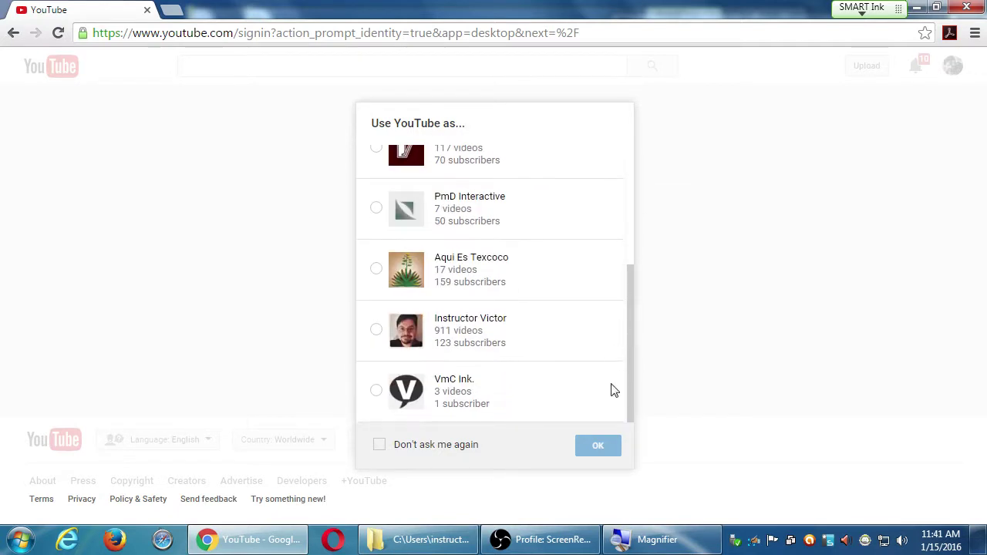
scroll(612, 390, "up", 5)
scroll(606, 177, "up", 1)
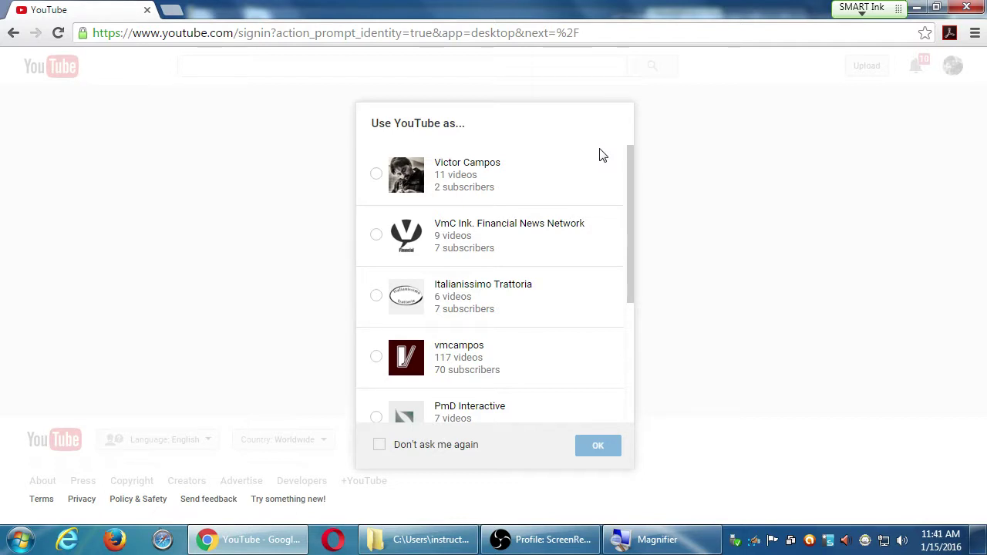
scroll(556, 229, "down", 3)
scroll(563, 229, "up", 1)
scroll(564, 232, "down", 1)
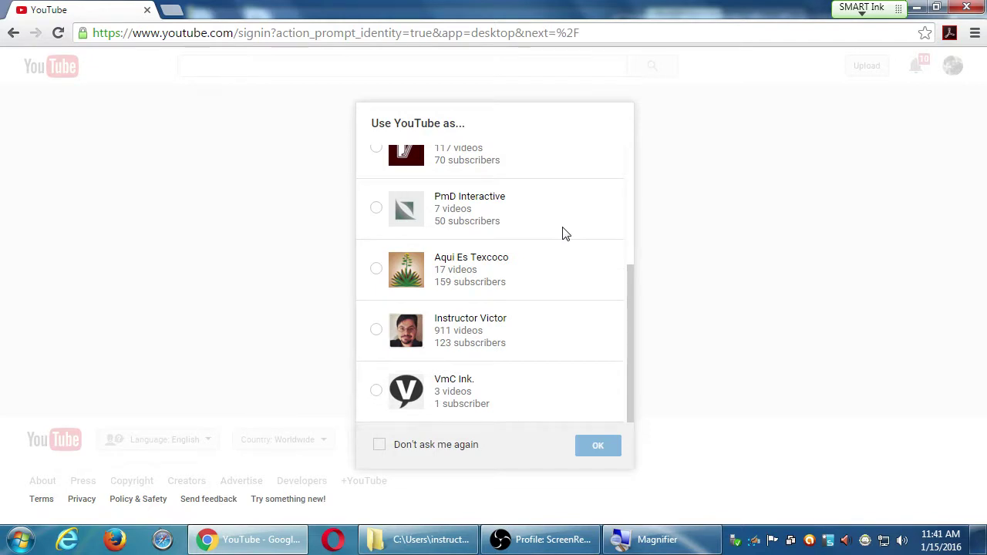
scroll(562, 234, "up", 3)
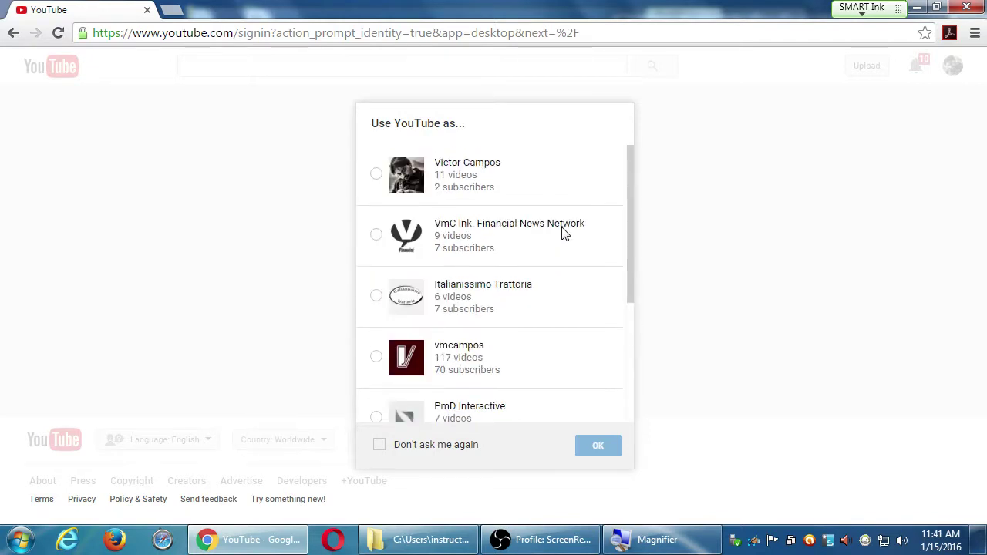
Choose the VmC Ink. channel as the YouTube identity and confirm the choice
scroll(577, 308, "down", 3)
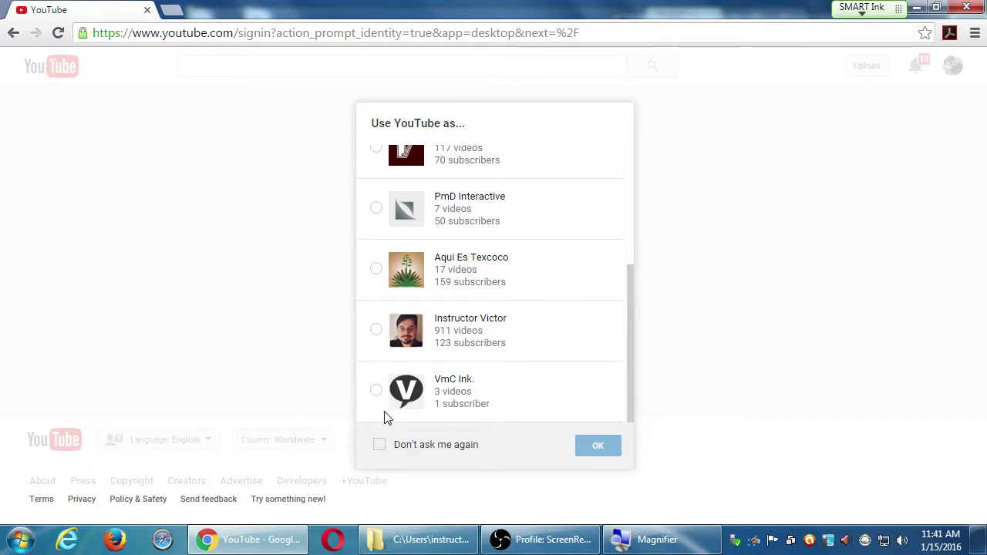
left_click(377, 392)
left_click(596, 446)
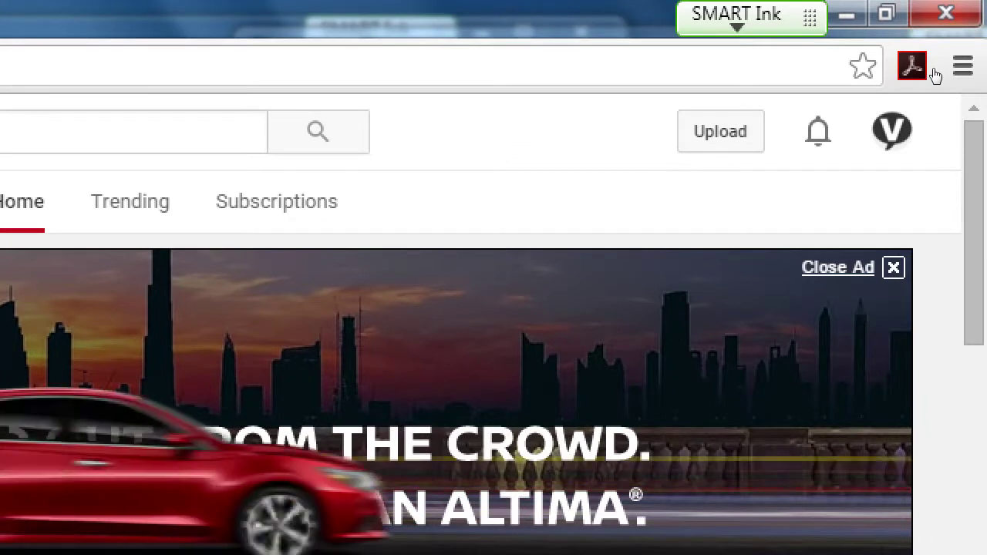
Look over the account menu of the VmC Ink. channel and open its Creator Studio dashboard
left_click(892, 130)
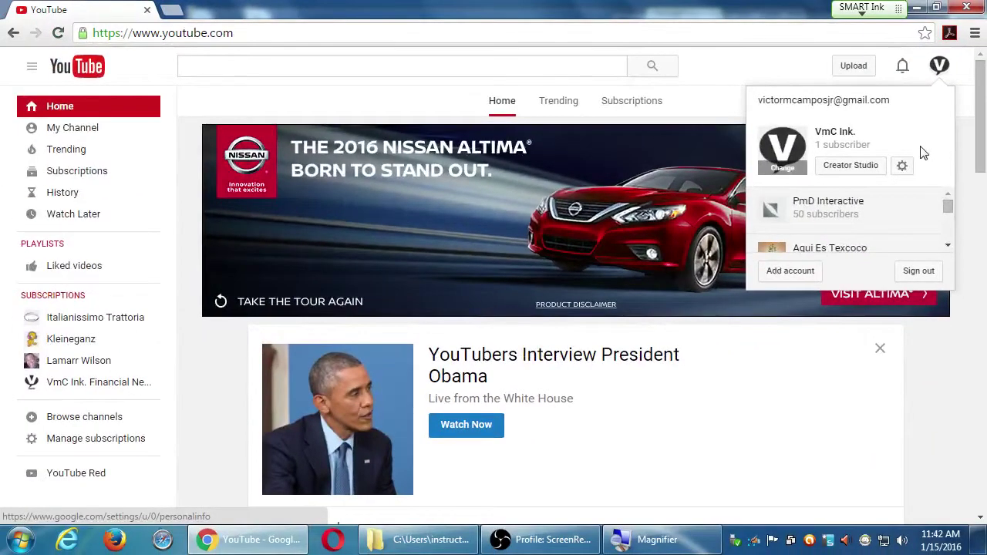
left_click(942, 71)
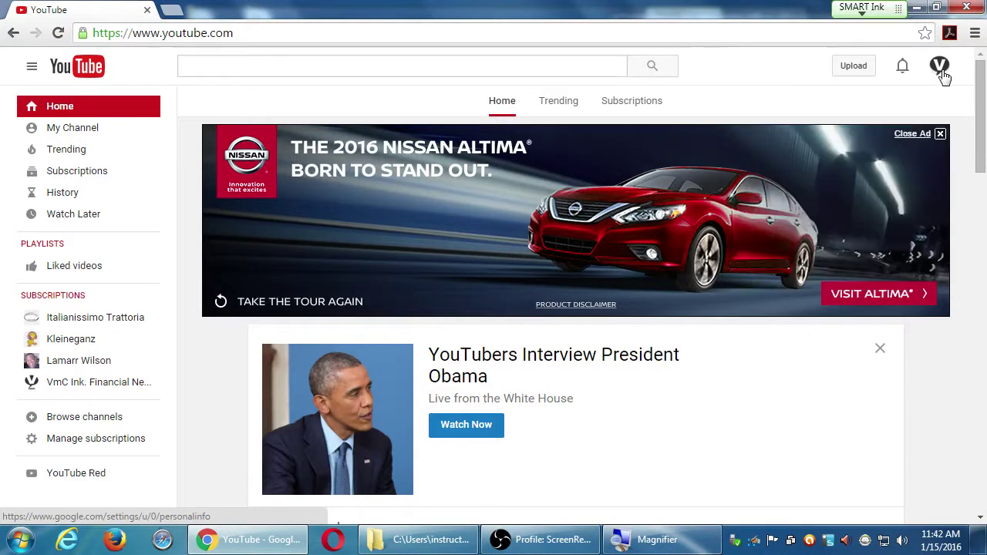
left_click(942, 72)
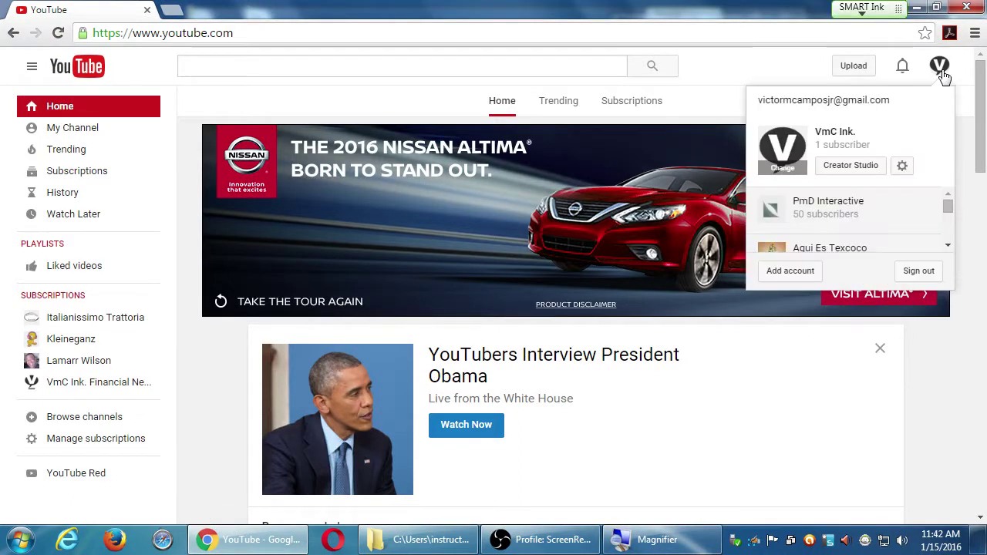
left_click(860, 171)
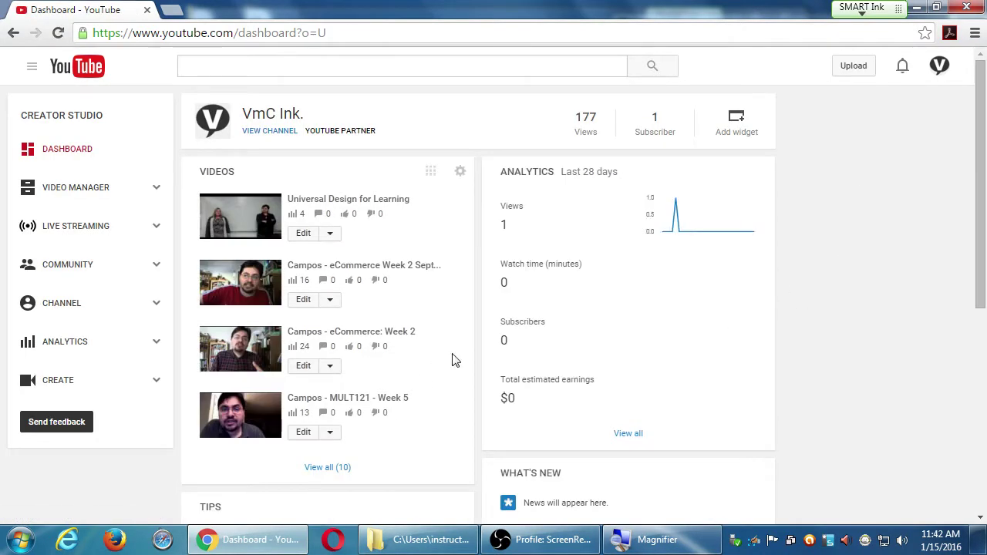
Open the YouTube account settings, show all channels and start creating a new channel
left_click(941, 67)
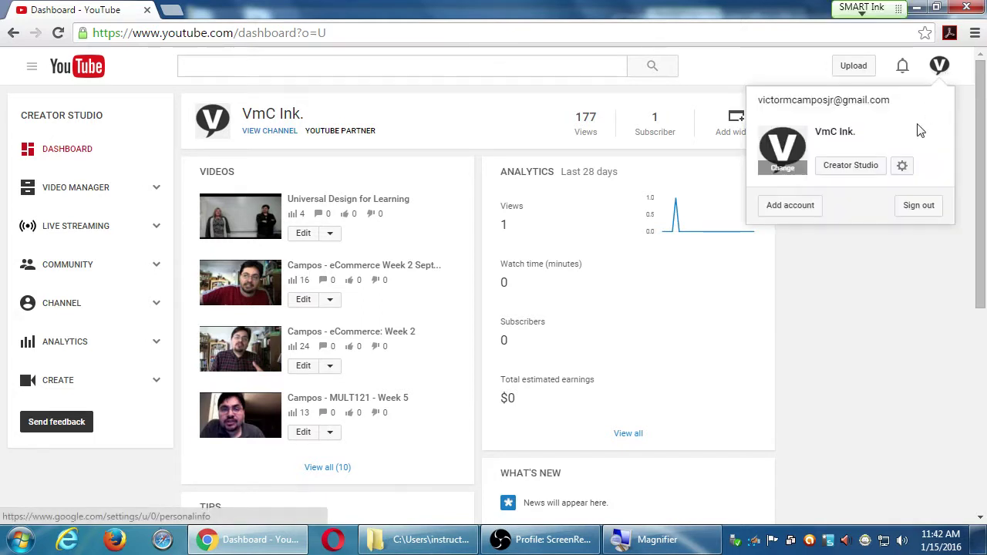
left_click(902, 171)
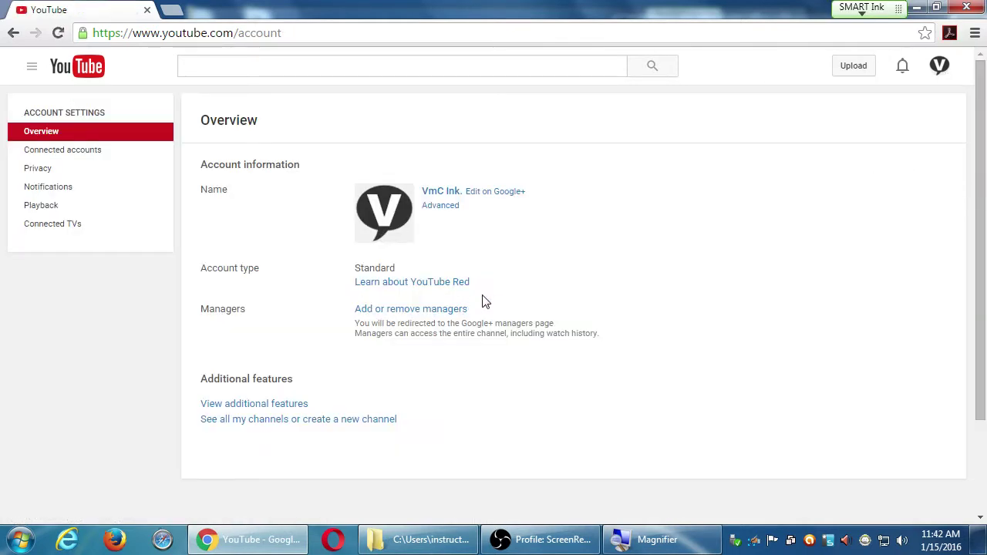
left_click(367, 425)
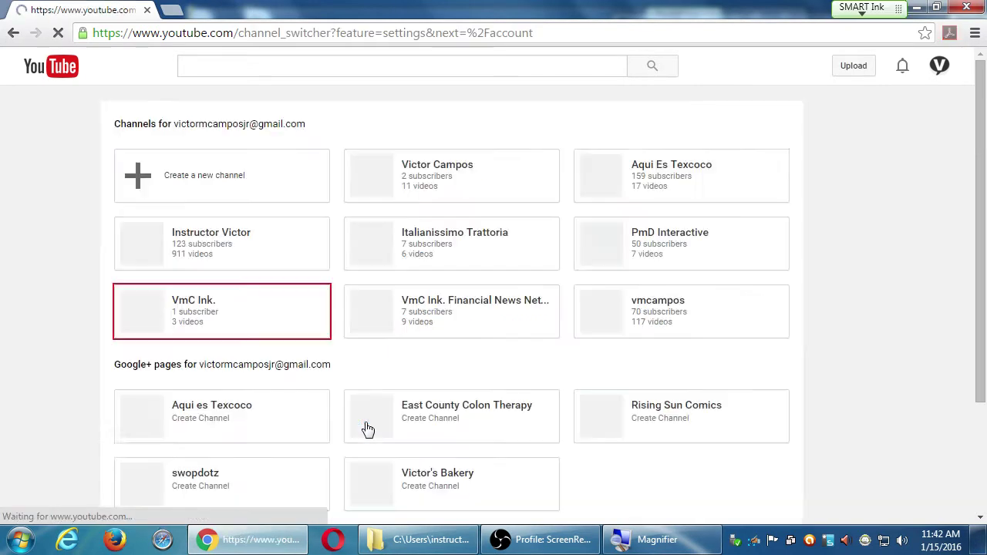
left_click(278, 190)
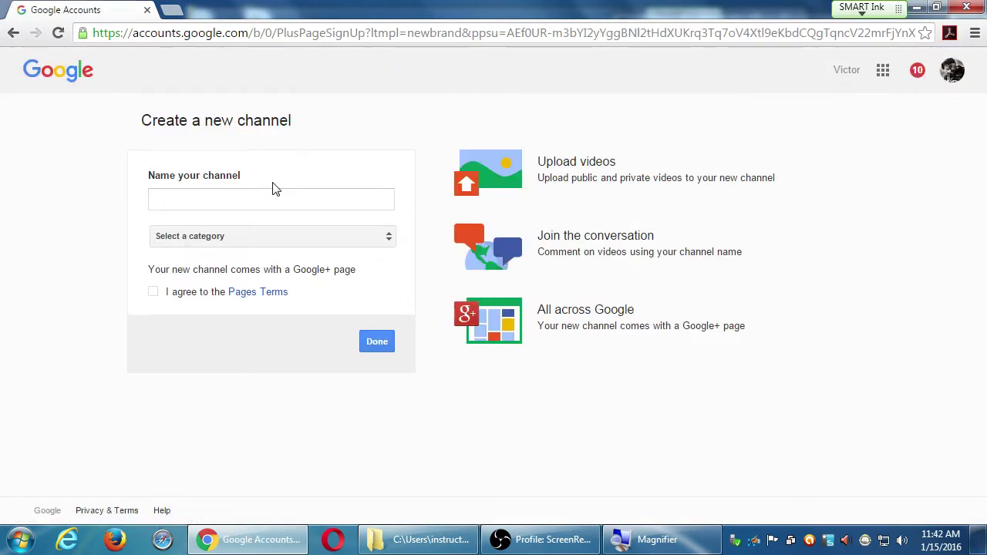
Name the new channel Just Stuff, set its category to Company, Institution or Organization, agree to the Pages Terms and submit the form
left_click(271, 194)
type("Just Stuff")
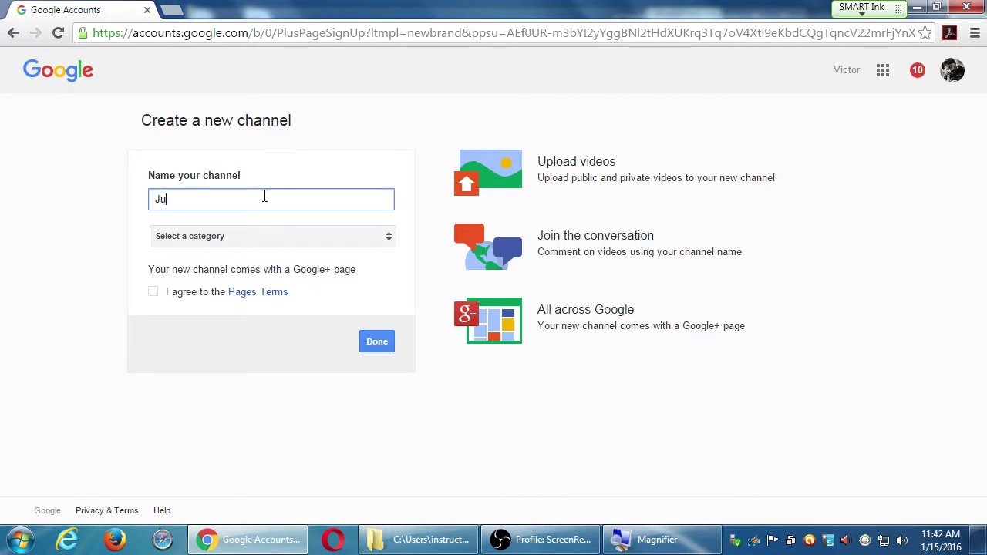
left_click(276, 238)
left_click(278, 257)
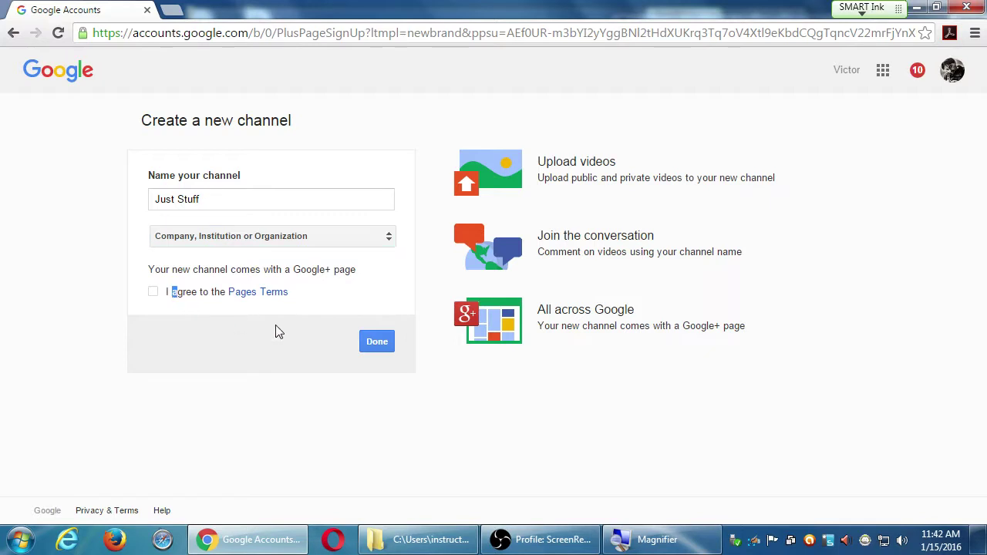
left_click(152, 296)
left_click(380, 346)
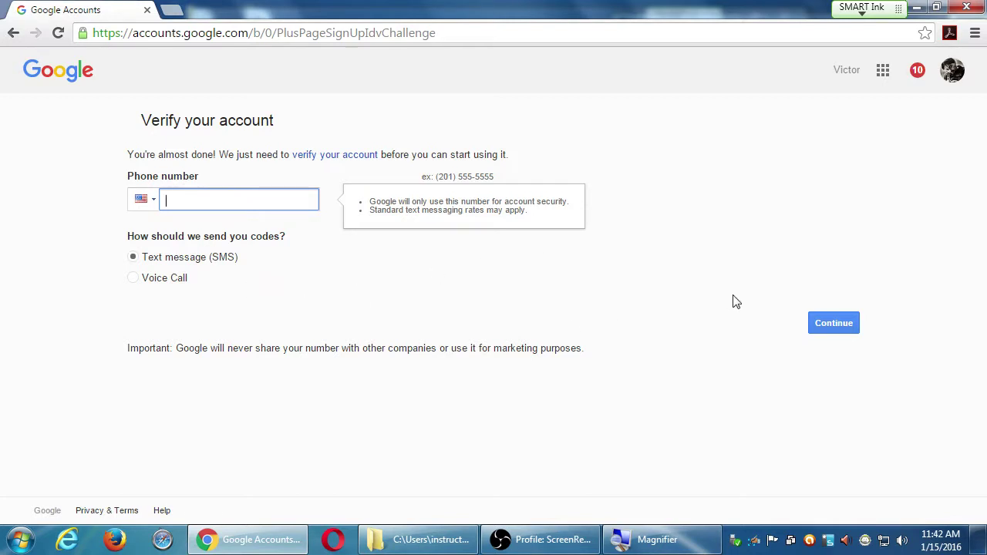
Switch to Open Broadcaster Software and toggle the Video Capture Device and Monitor Capture sources
left_click(543, 540)
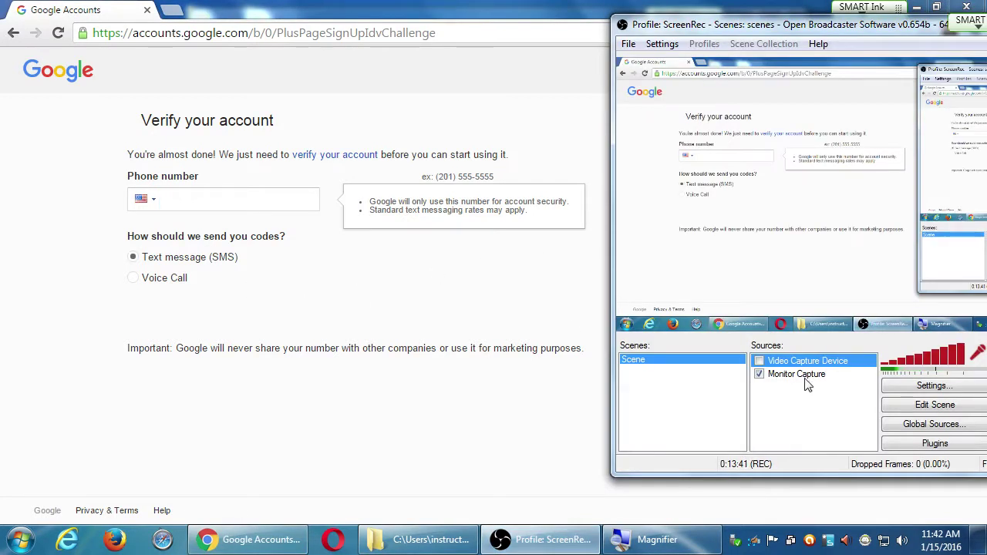
left_click(759, 361)
left_click(759, 374)
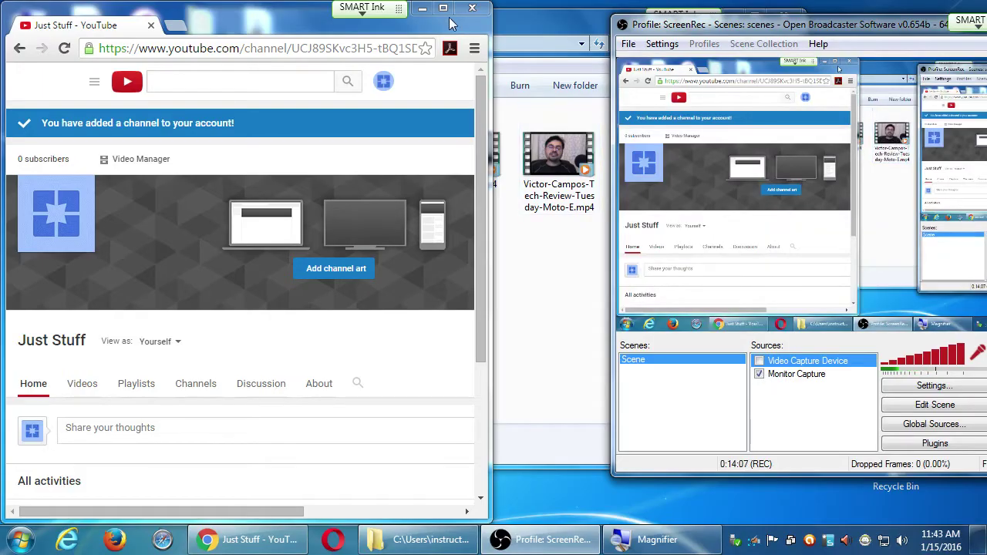
Maximize the browser, open the Creator Studio dashboard of the Just Stuff channel and check the account menu's channel list
double_click(447, 17)
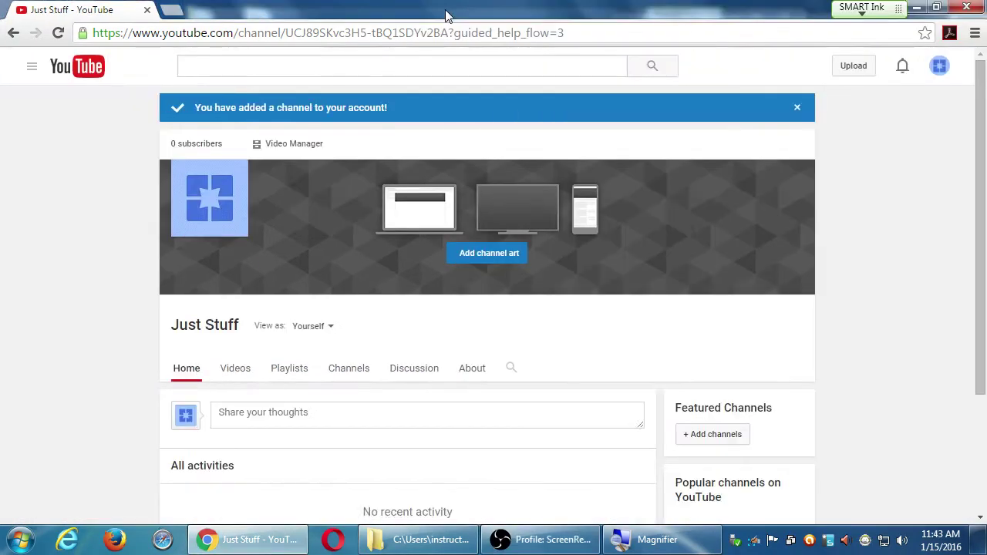
left_click(940, 68)
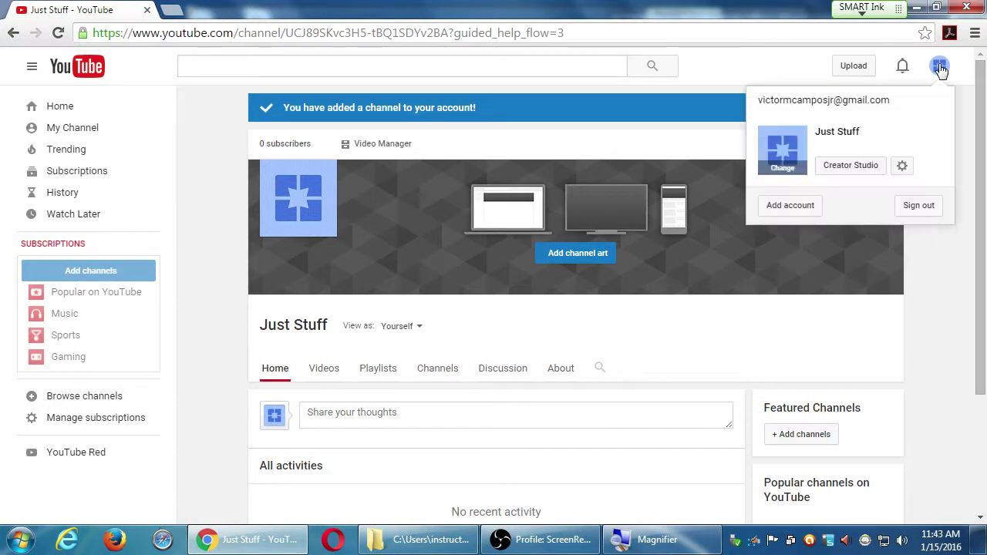
left_click(860, 173)
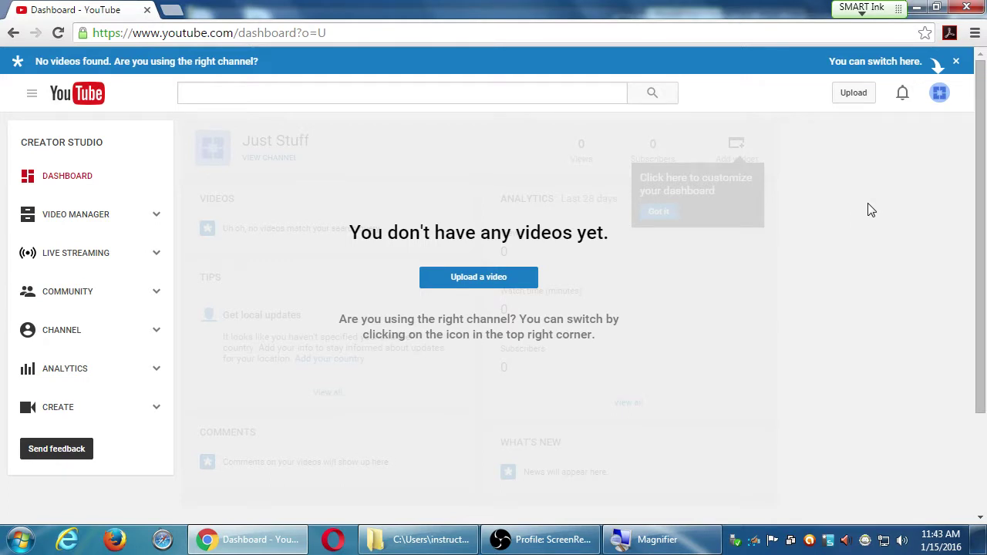
left_click(939, 94)
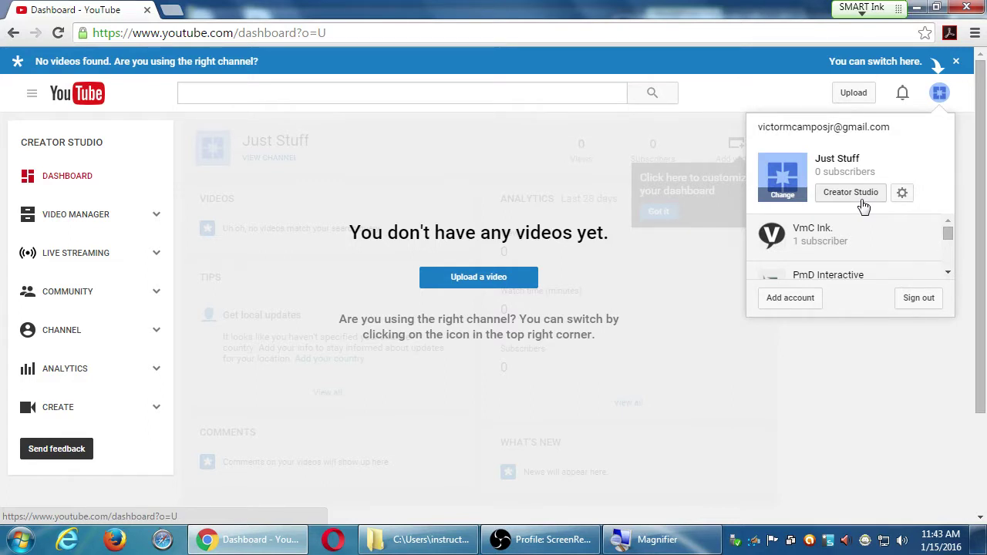
left_click(942, 99)
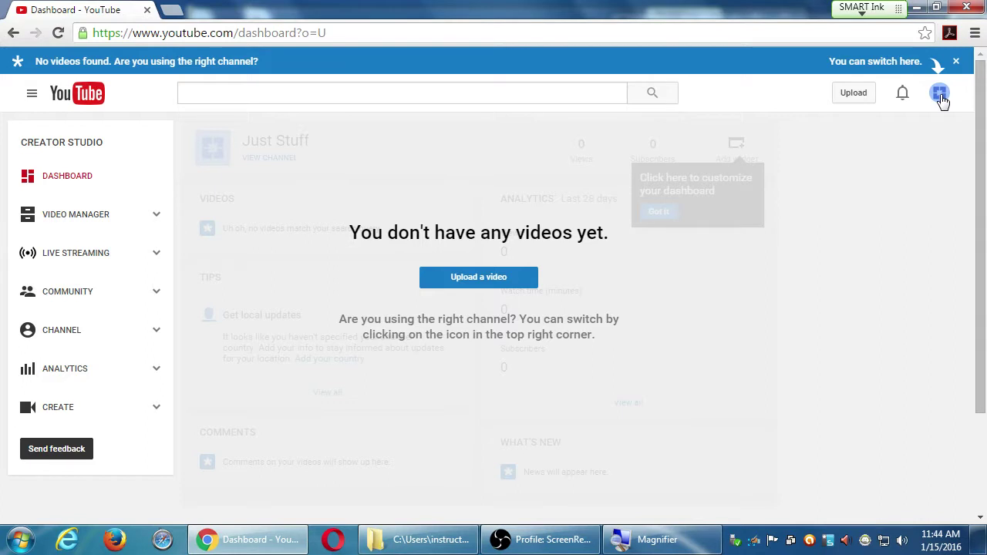
Open a new browser tab and list the streaming services ustream.tv, justin.tv, twitch.tv and Periscope in its address field
left_click(942, 101)
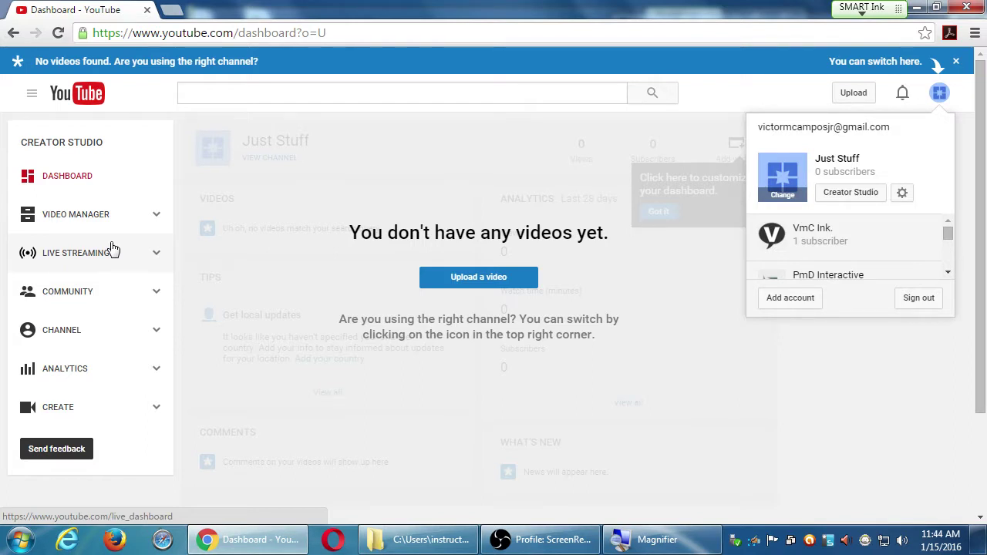
key("ctrl+t")
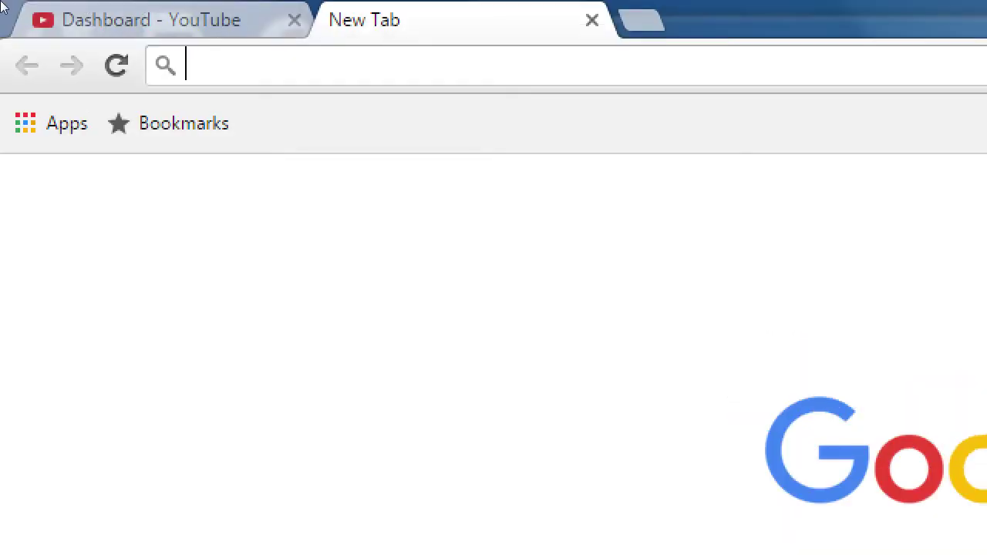
type("ustream.tv")
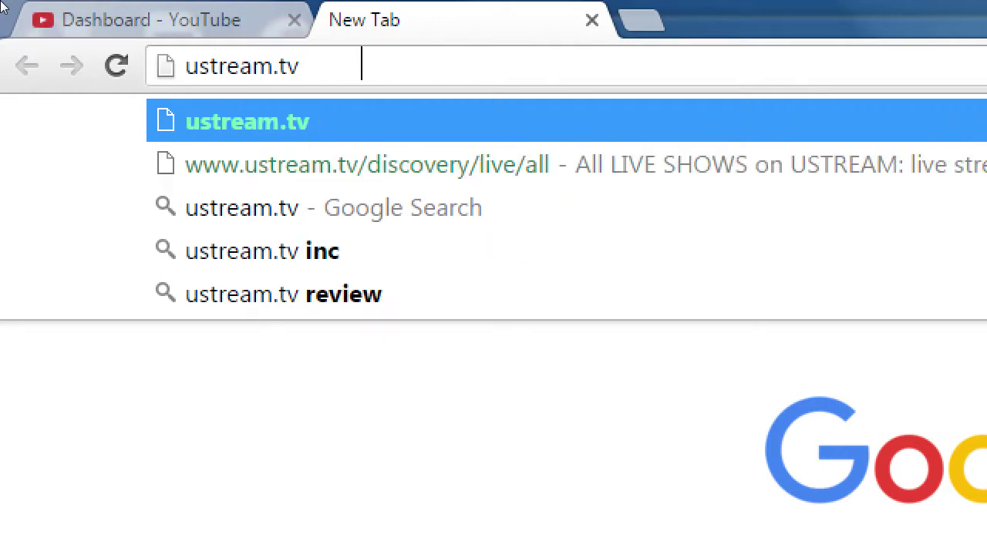
type("justin")
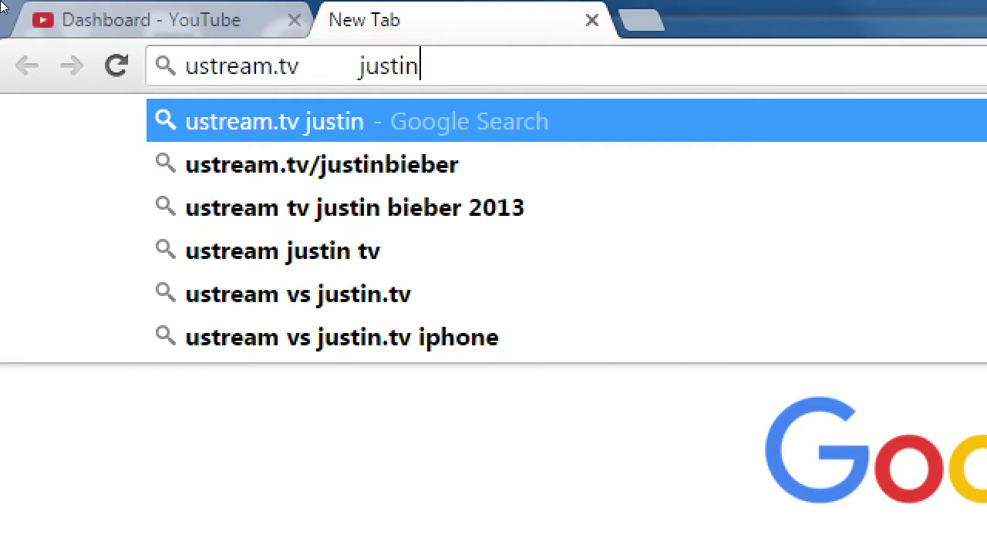
type(".tv ")
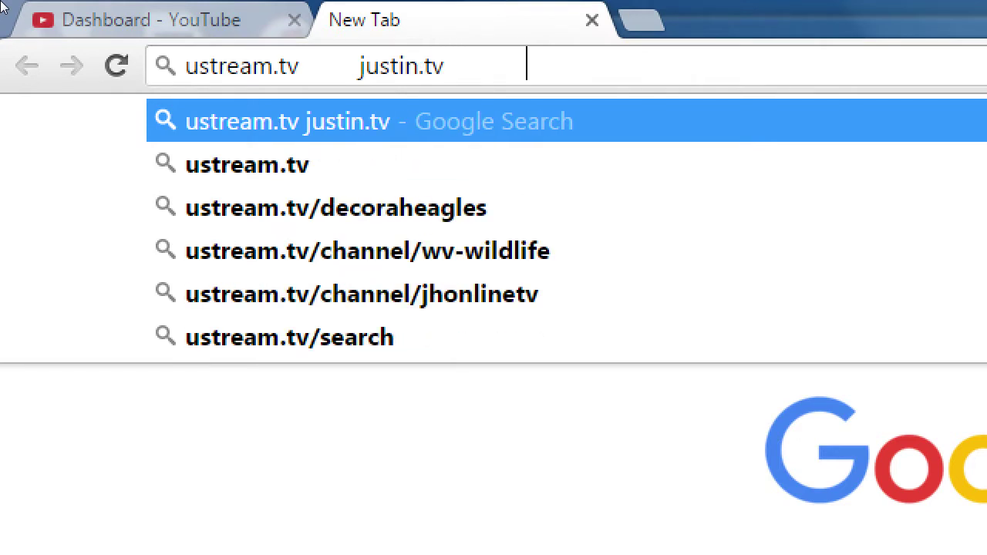
type("            twit")
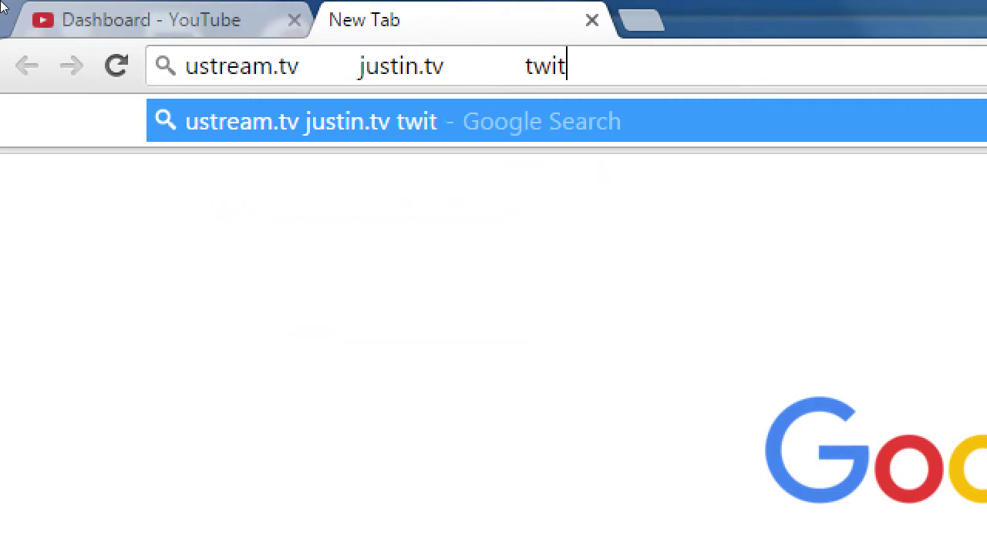
type("ch.tv")
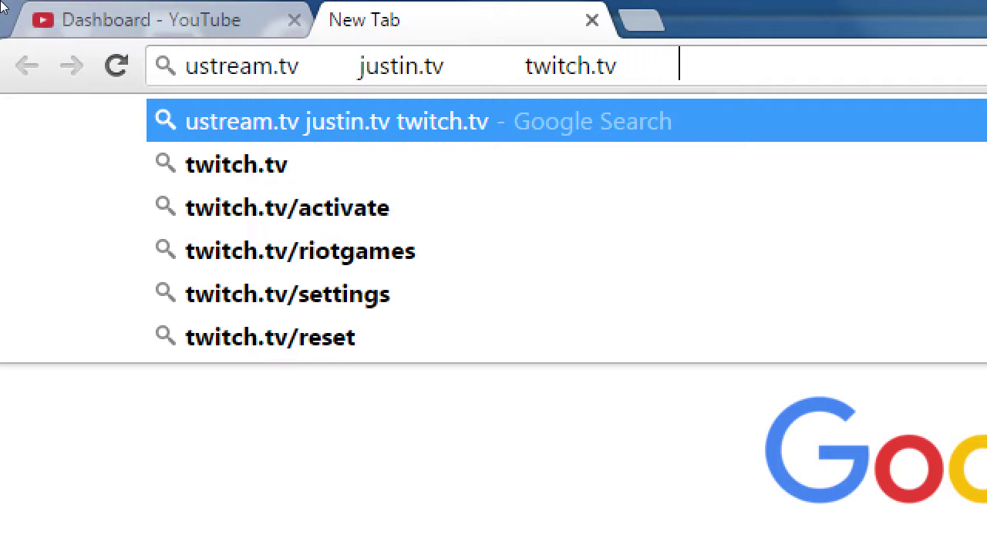
type("Periscope")
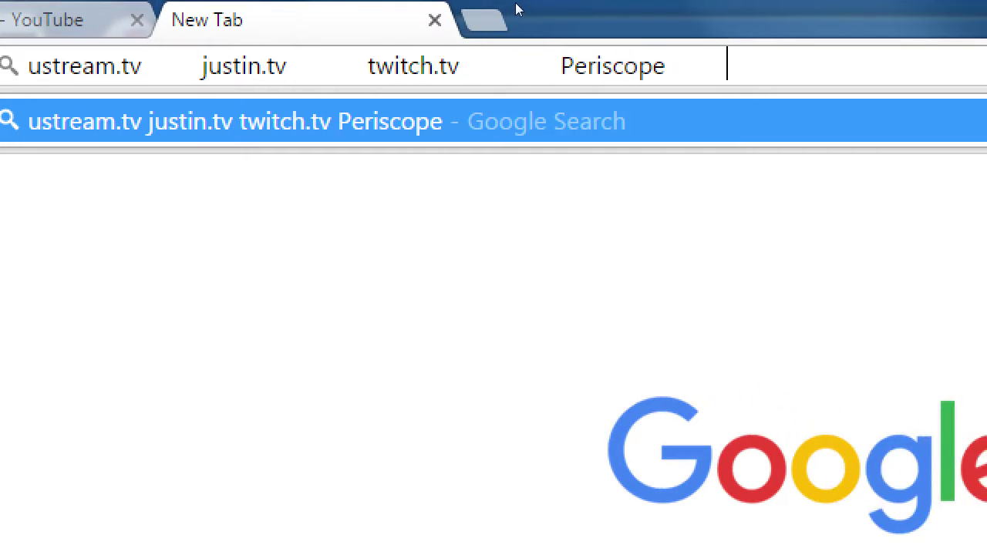
Search the web for "live coding tv" in another new tab and open the Livecoding.tv site
left_click(468, 6)
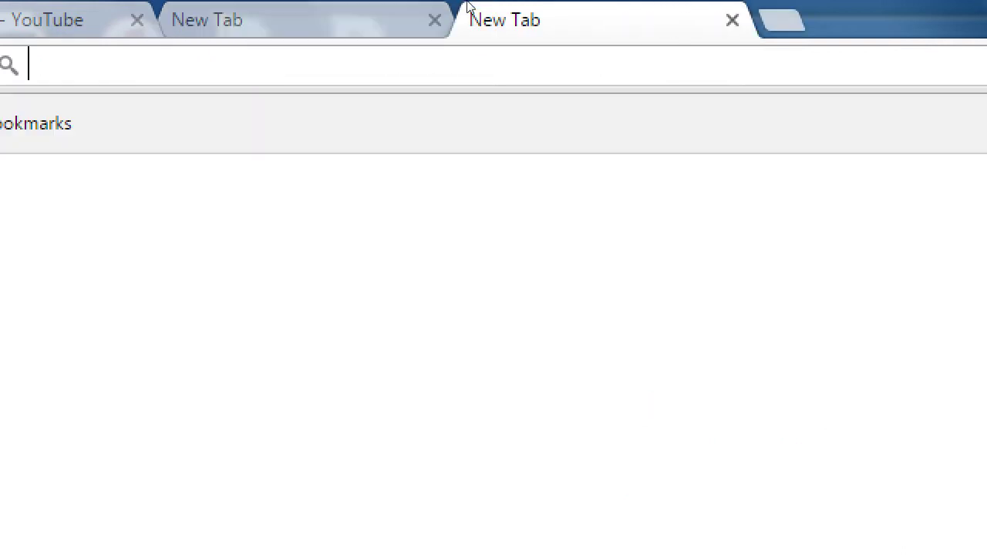
type("lide")
key("BackSpace")
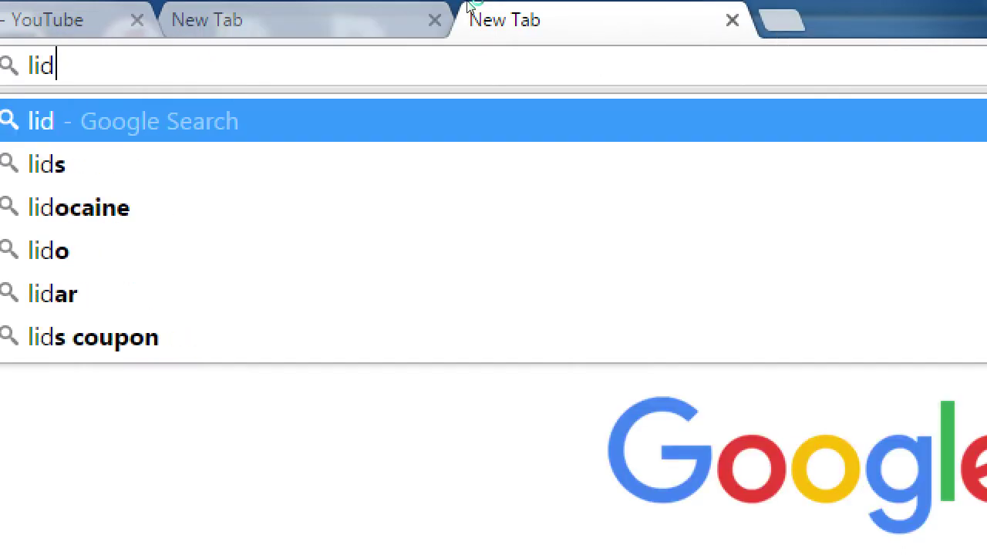
key("BackSpace")
type("ve coding tv")
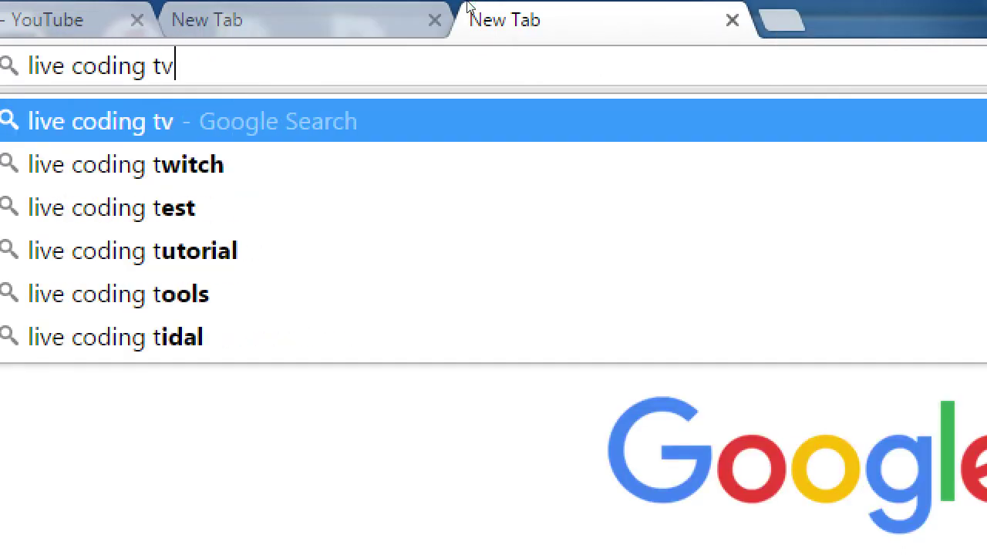
key("Return")
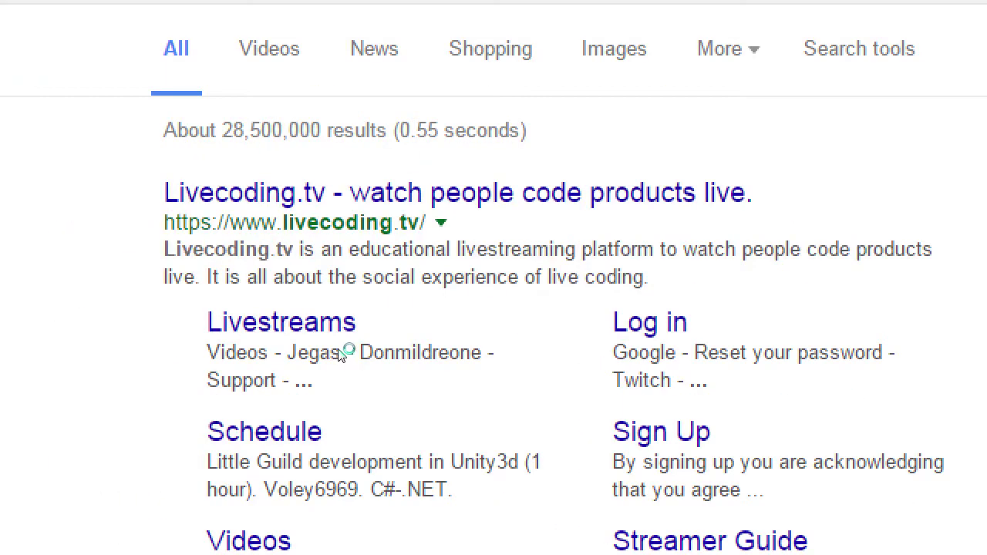
left_click(309, 195)
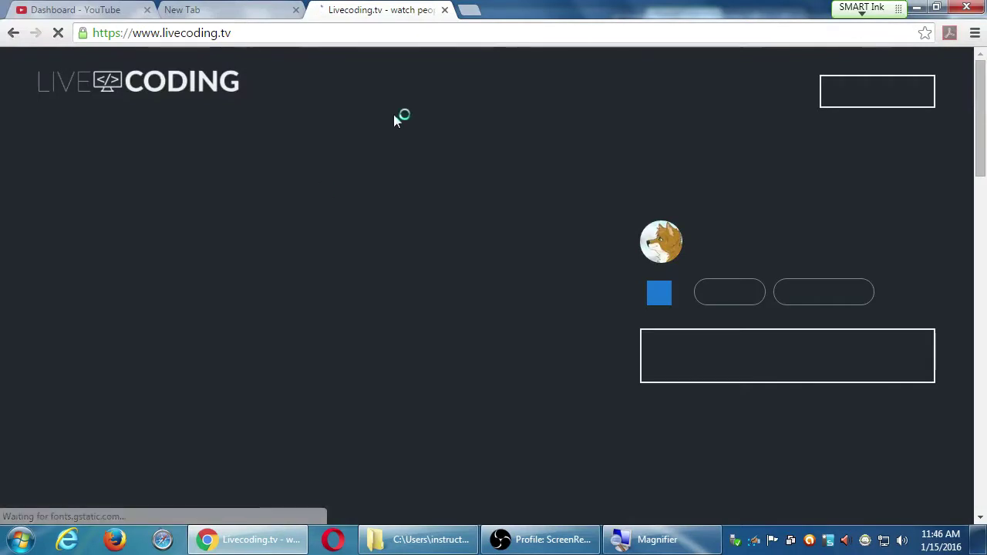
Close the Livecoding.tv page, append lovecoding.tv to the list of streaming services and copy the whole list
left_click(231, 9)
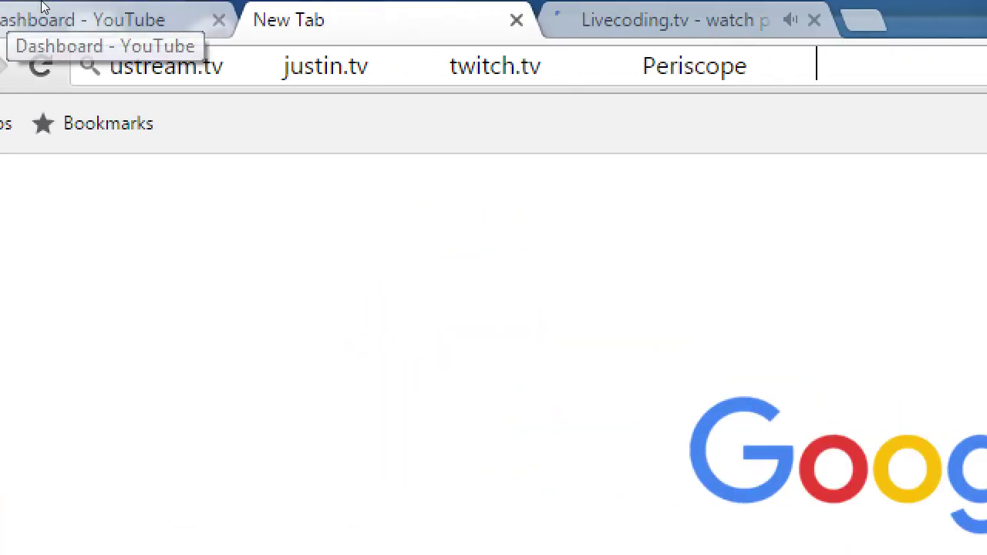
type("love")
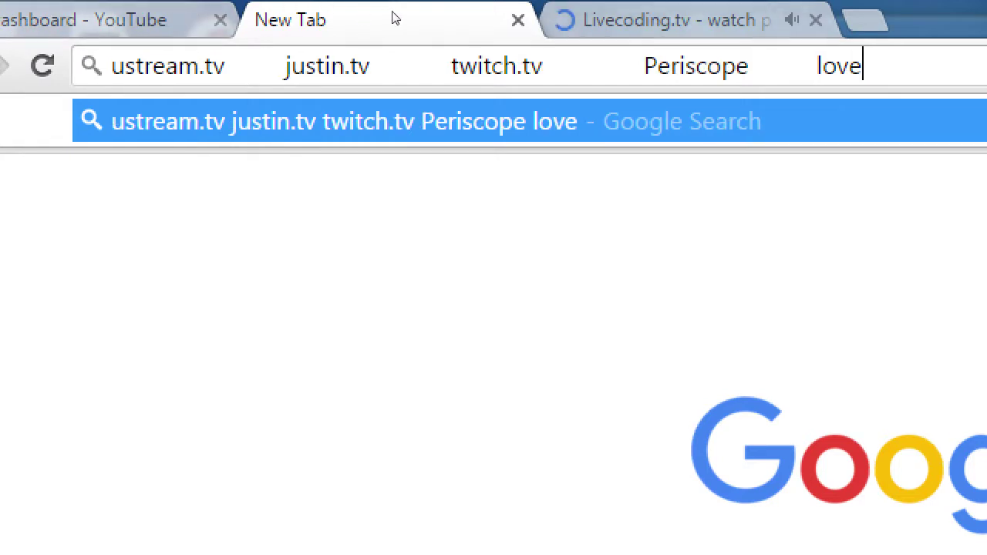
type("c")
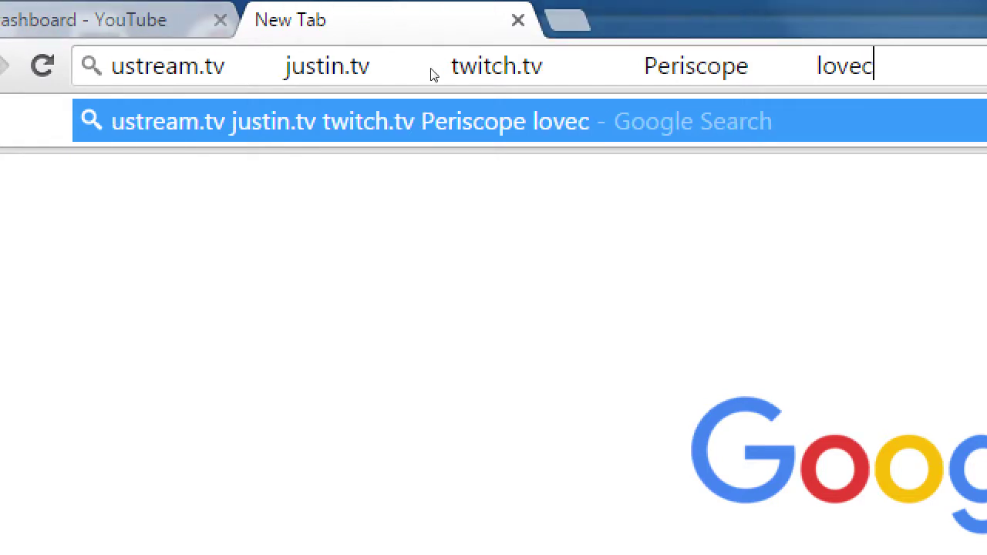
type("oding.tv")
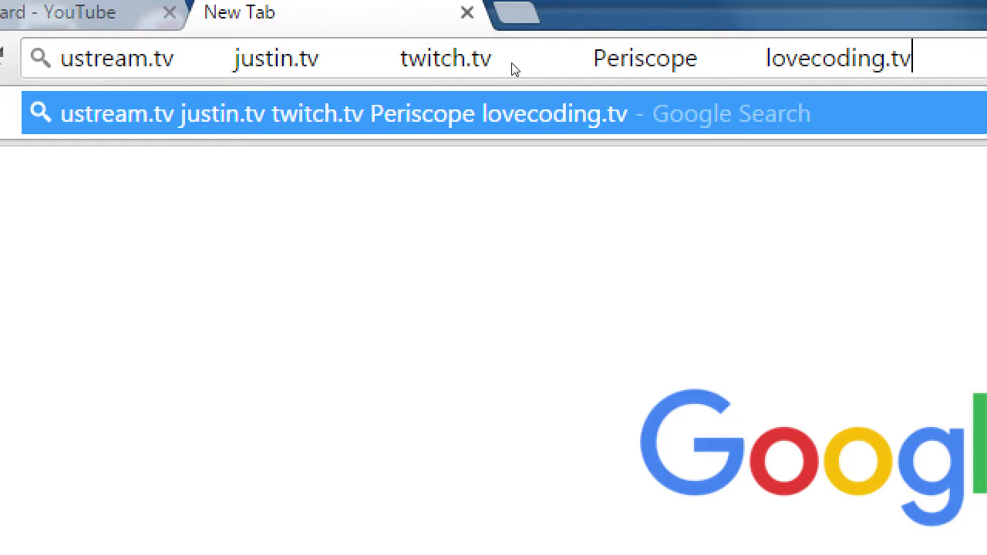
key("ctrl+a")
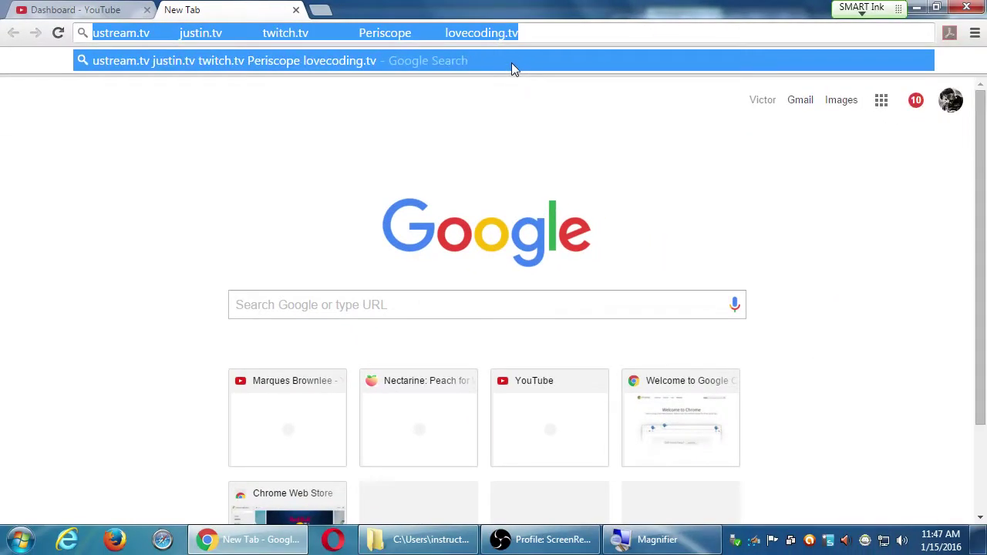
Open 2016-01-15 Notes.txt from the desktop and move its window so the text is fully readable
key("super+d")
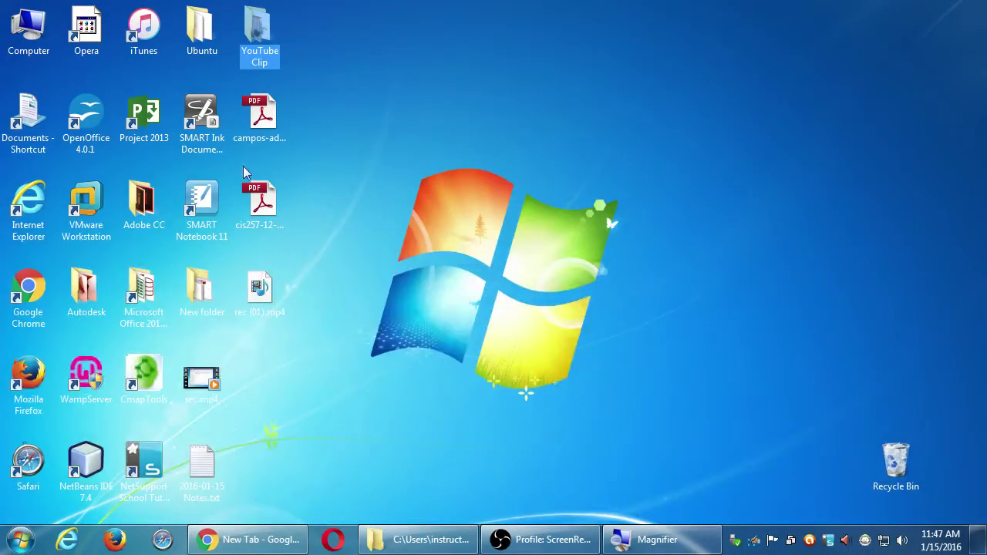
left_click(214, 476)
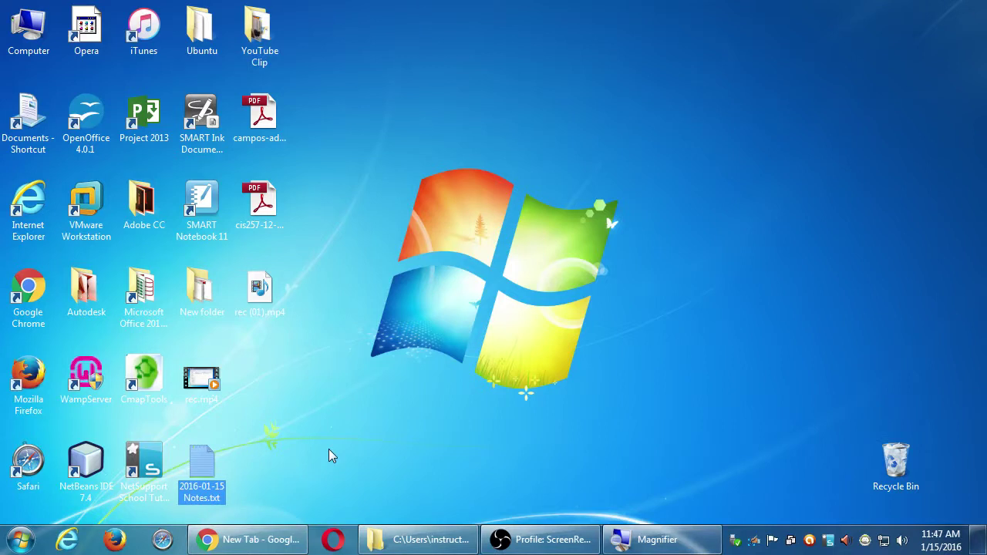
double_click(203, 476)
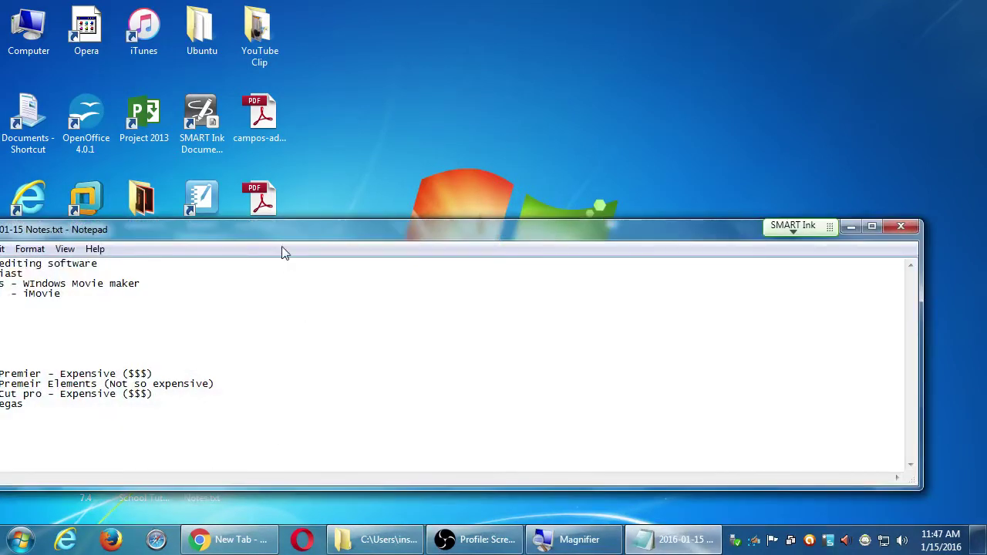
left_click_drag(281, 232, 549, 150)
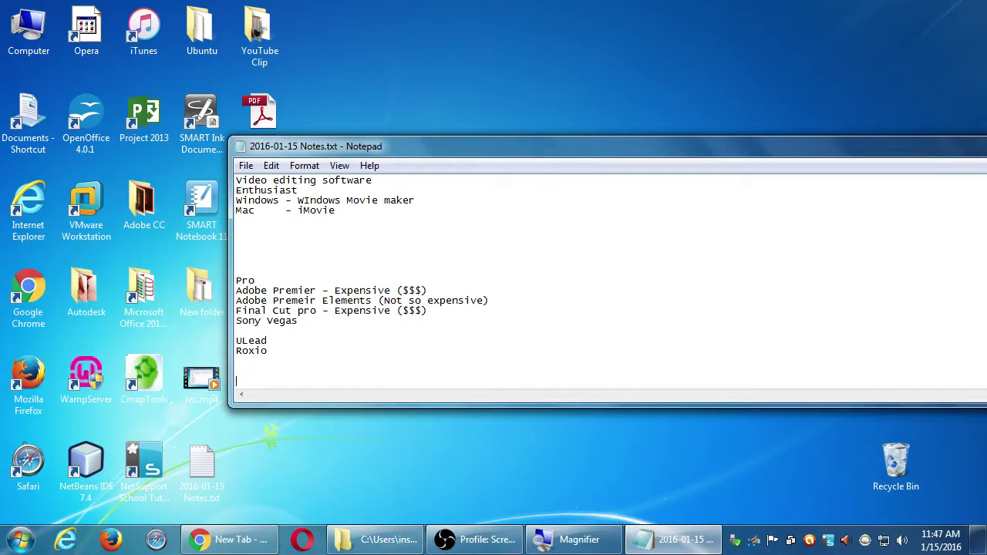
Add the heading Live Streaming Apps at the end of the notes and paste the copied list of services below it
key("Return")
key("Return")
key("Return")
key("Return")
type("Live Streaming")
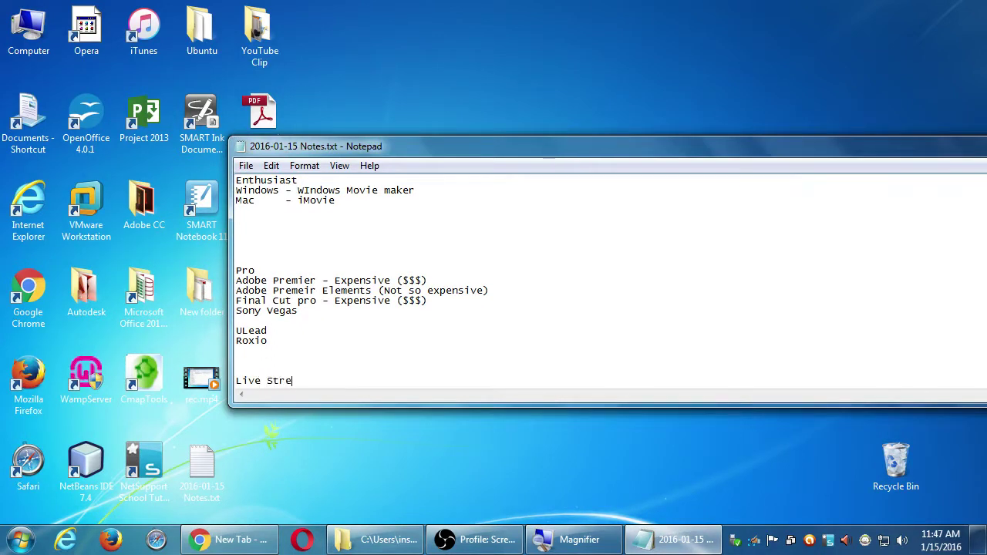
type(" Apps")
key("Return")
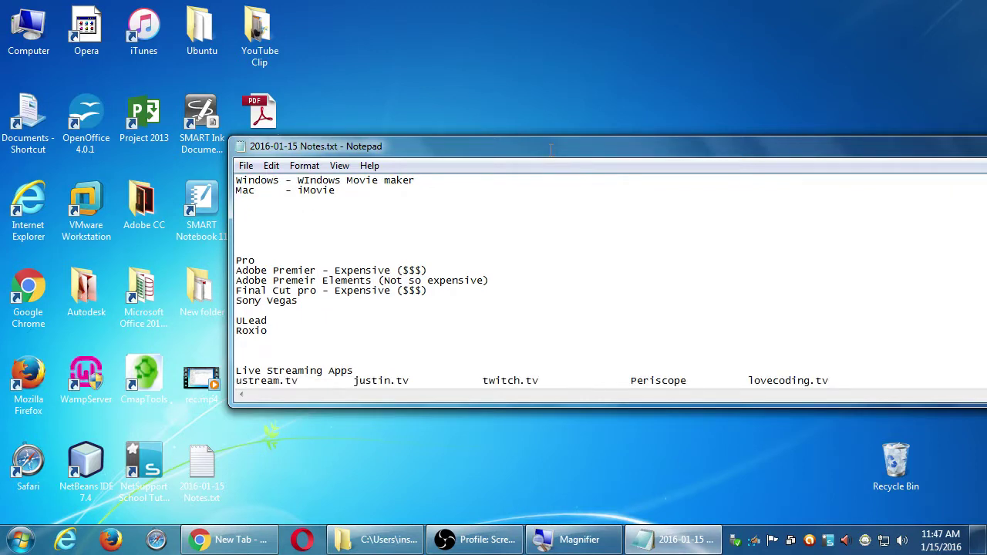
Switch back to the browser's Creator Studio dashboard, open the channel's Status and features page and review the feature list
left_click(263, 539)
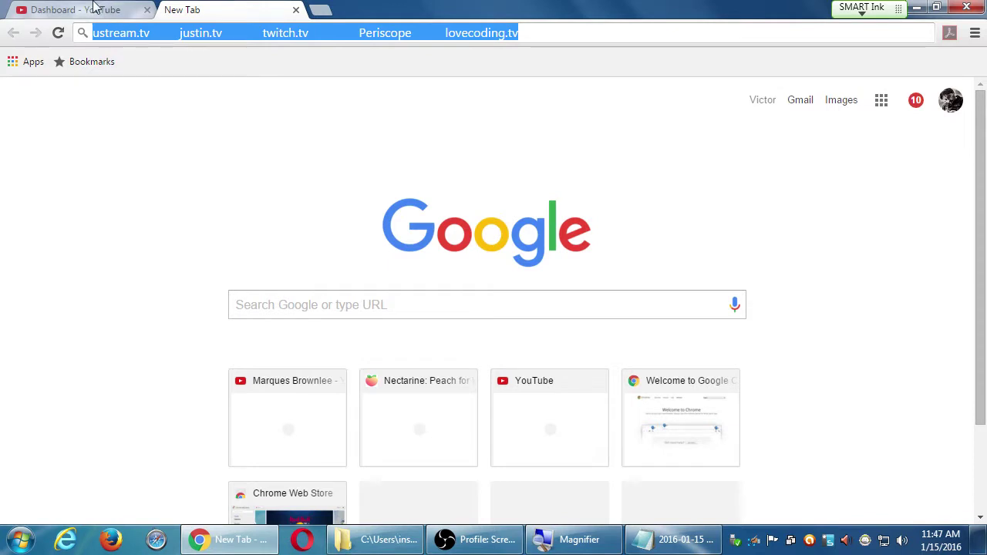
left_click(85, 9)
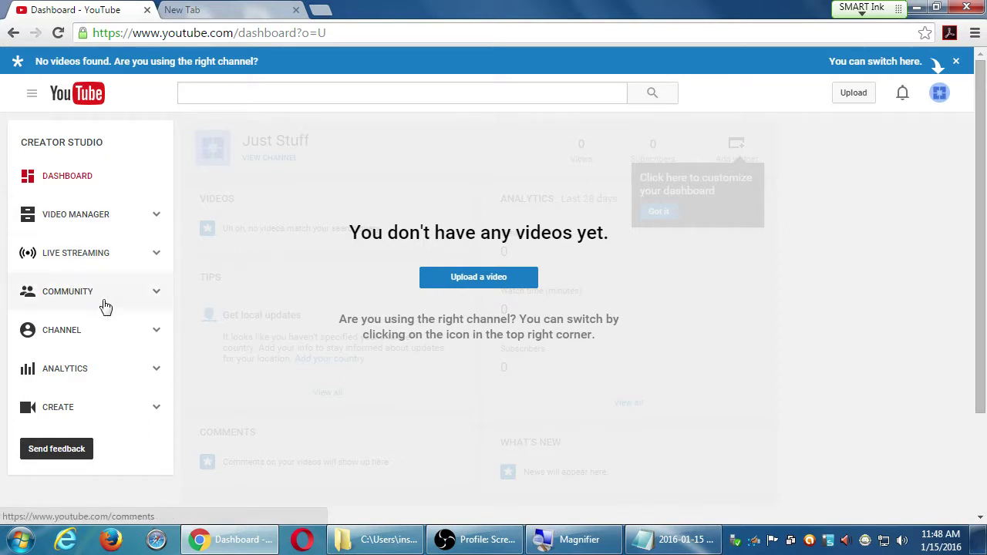
left_click(85, 347)
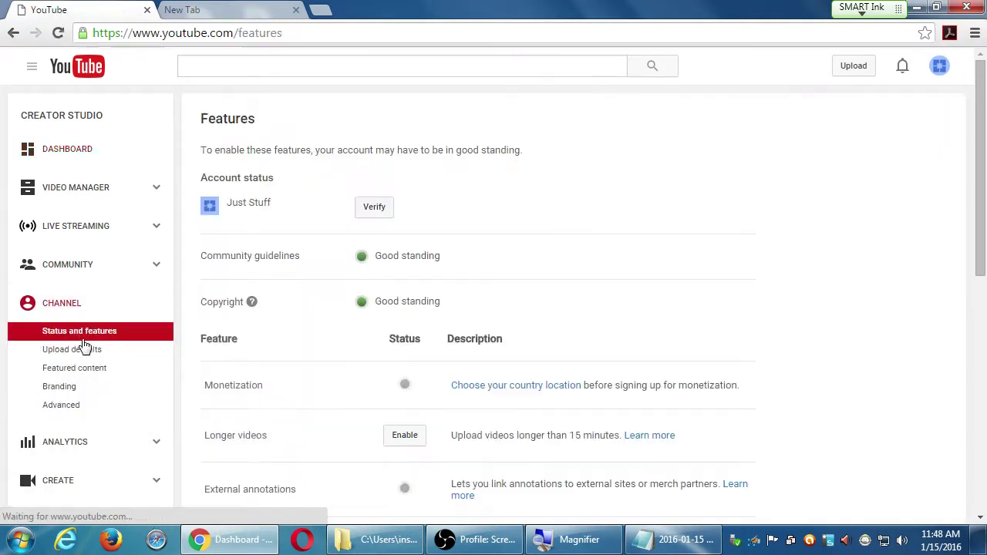
left_click(121, 344)
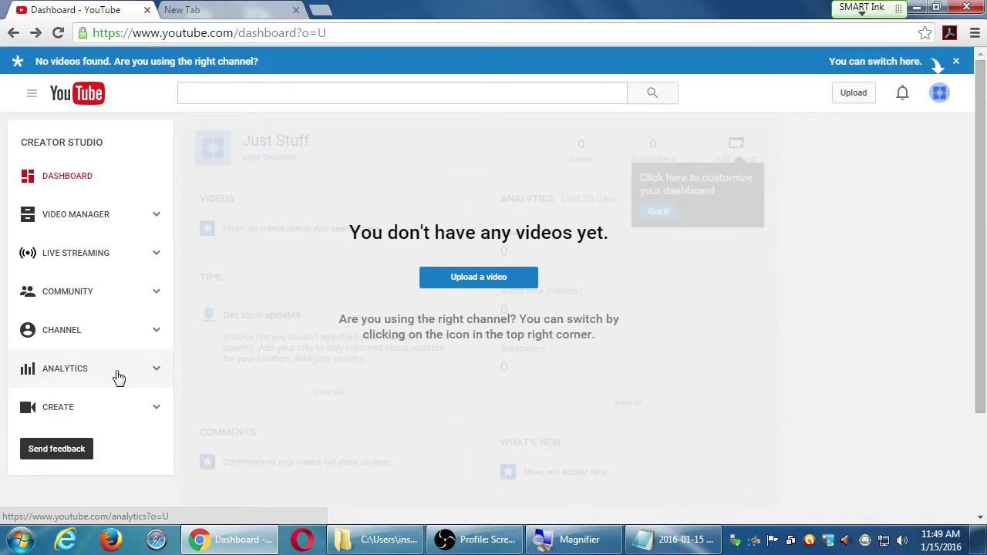
left_click(119, 377)
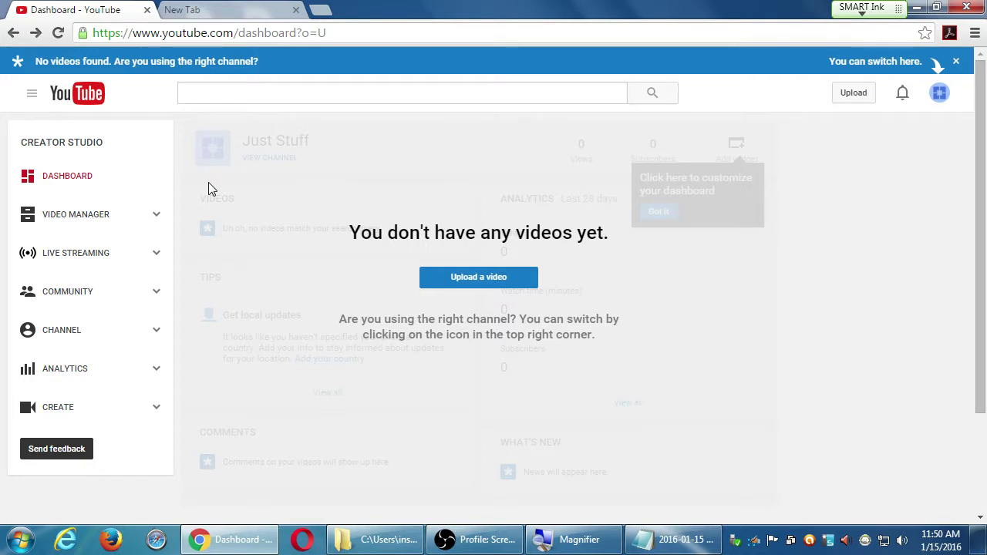
left_click(152, 333)
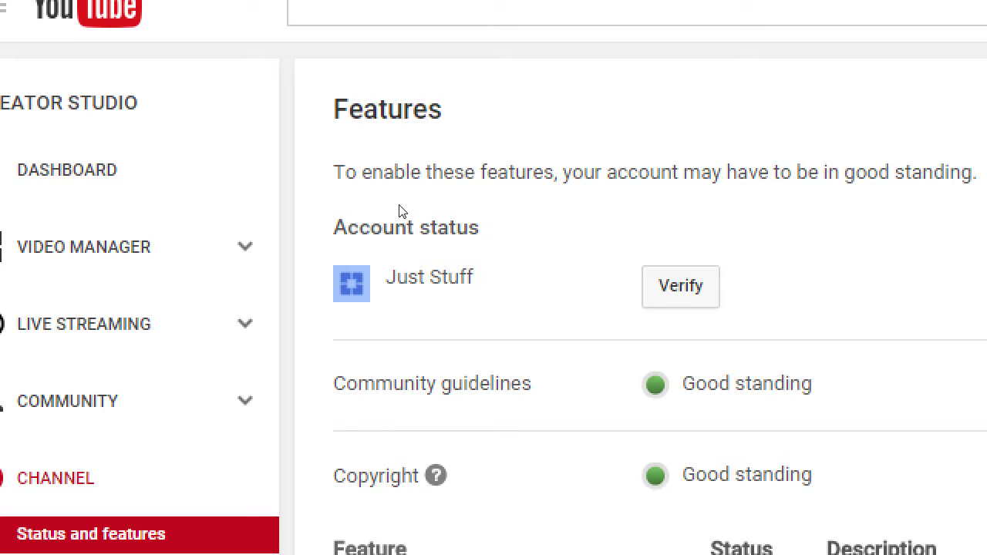
scroll(493, 181, "down", 5)
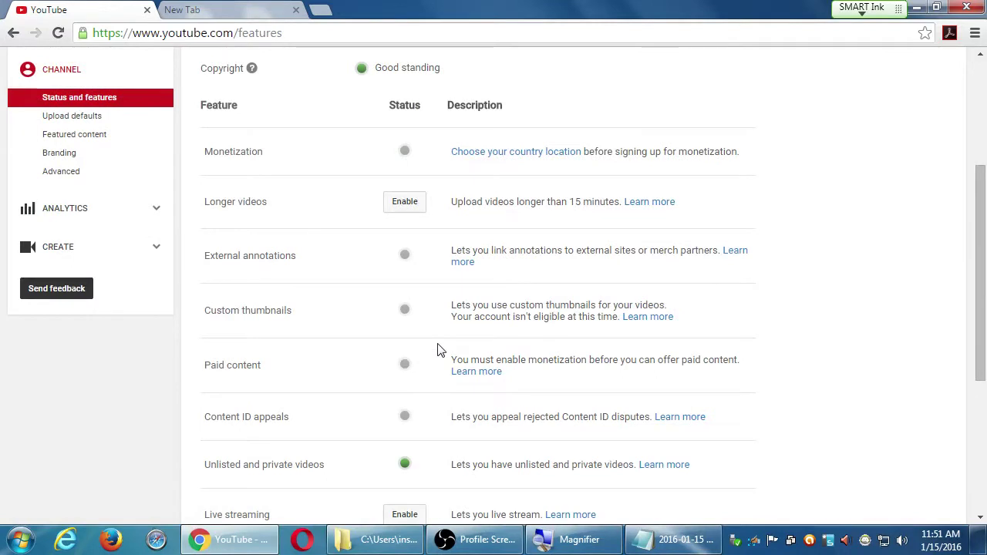
scroll(437, 350, "down", 1)
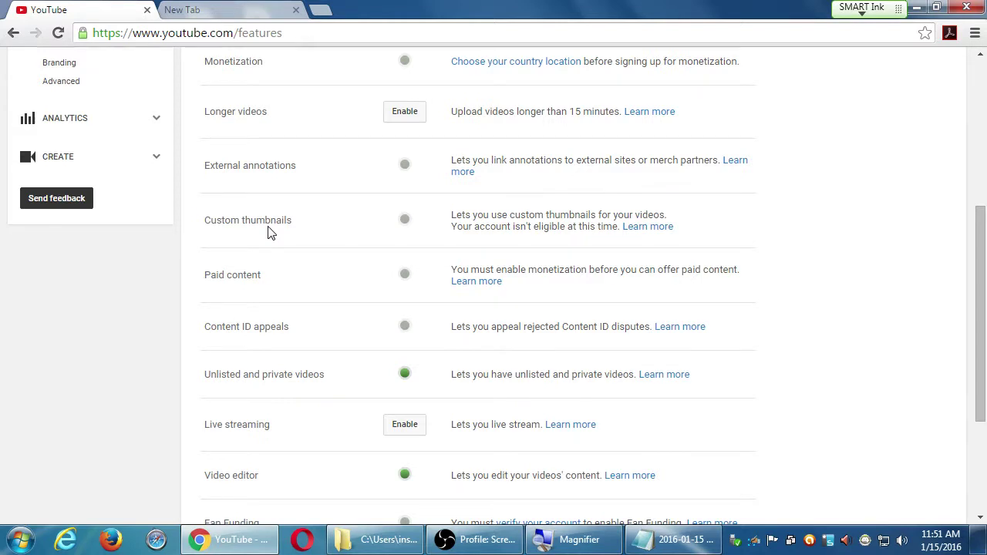
Load youtube.com in the other browser tab and look through the recommended videos on the home page
key("ctrl+Tab")
type("you")
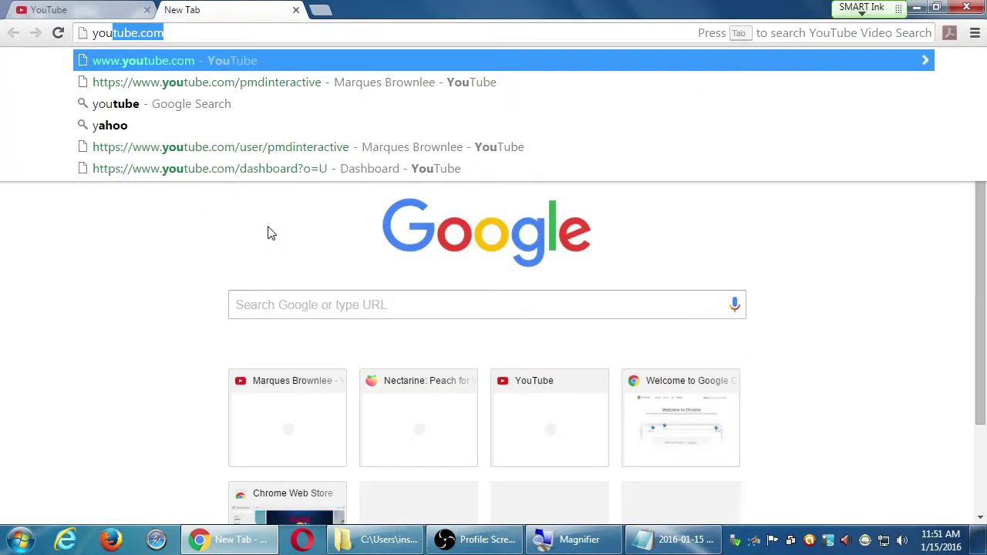
key("Return")
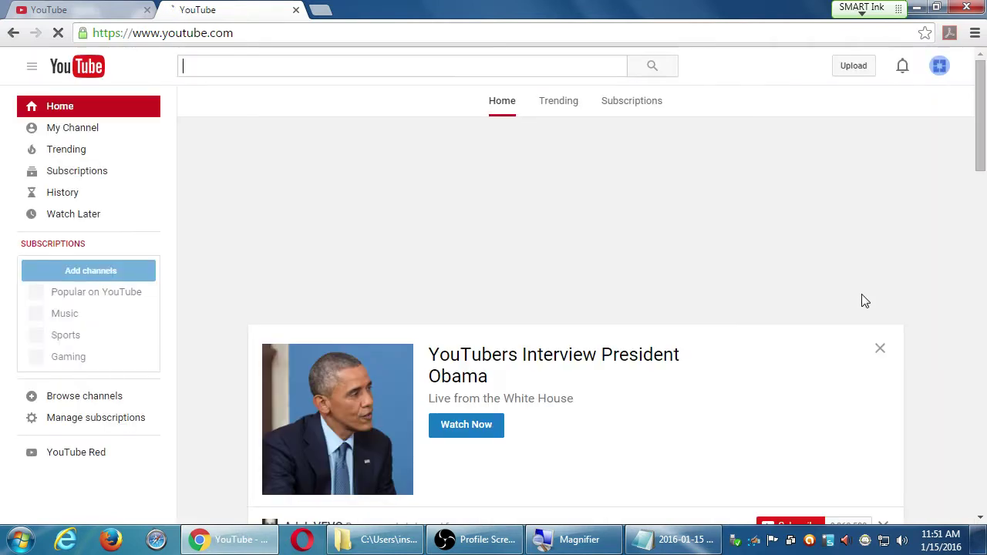
scroll(910, 309, "down", 2)
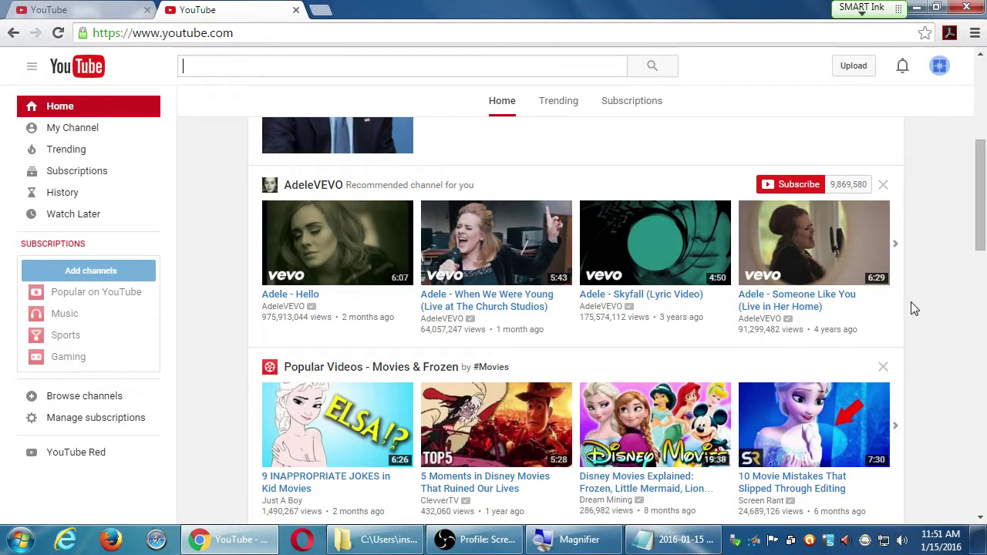
Switch back to the channel's features page, view the account verification options, and return to the features page
key("ctrl+shift+Tab")
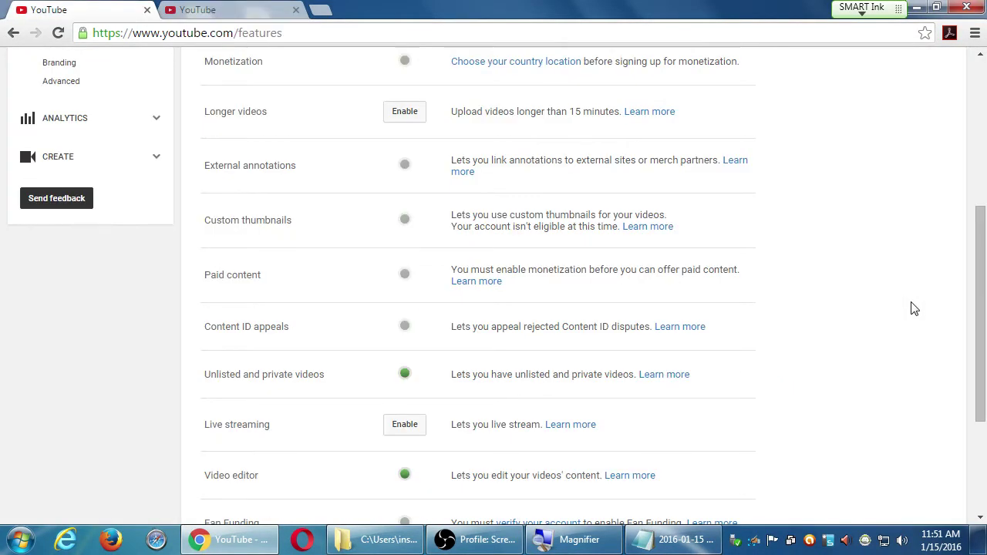
scroll(863, 309, "up", 2)
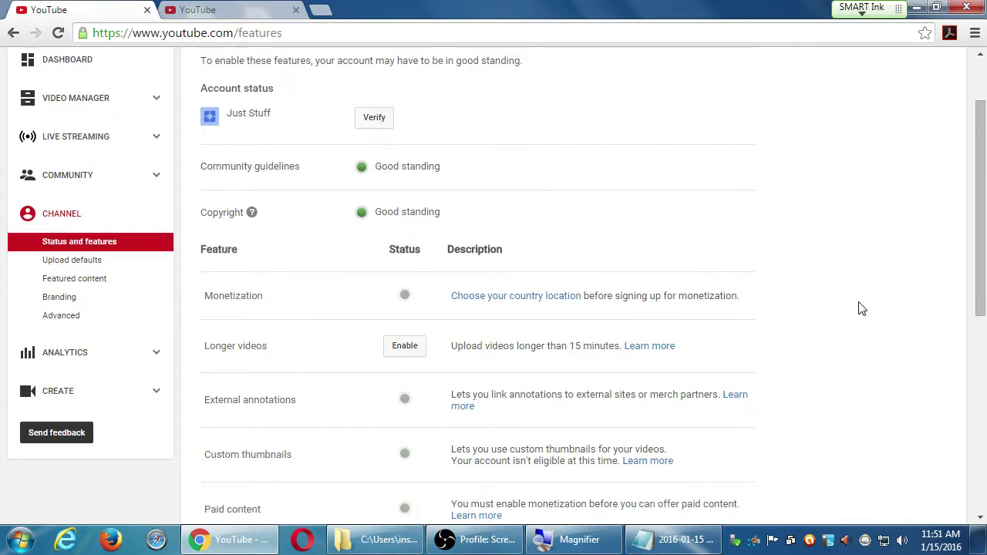
left_click(375, 118)
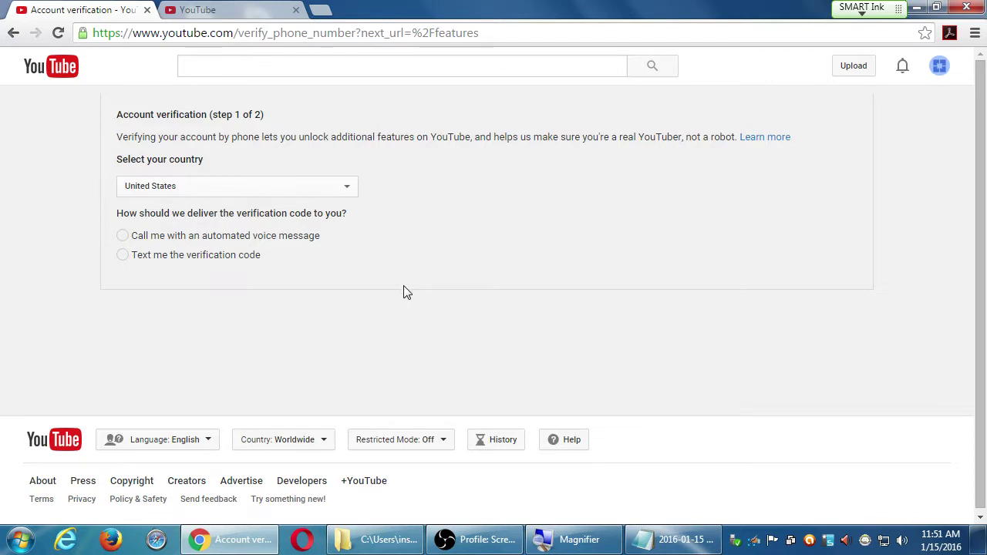
key("alt+Left")
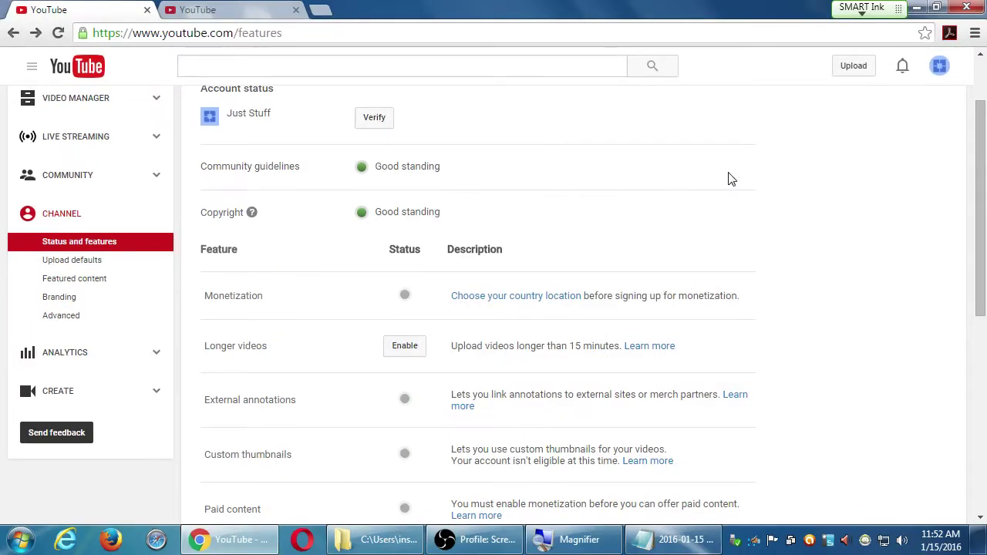
Examine the channel's account status and feature list, paying attention to the Custom thumbnails entry
scroll(820, 220, "down", 1)
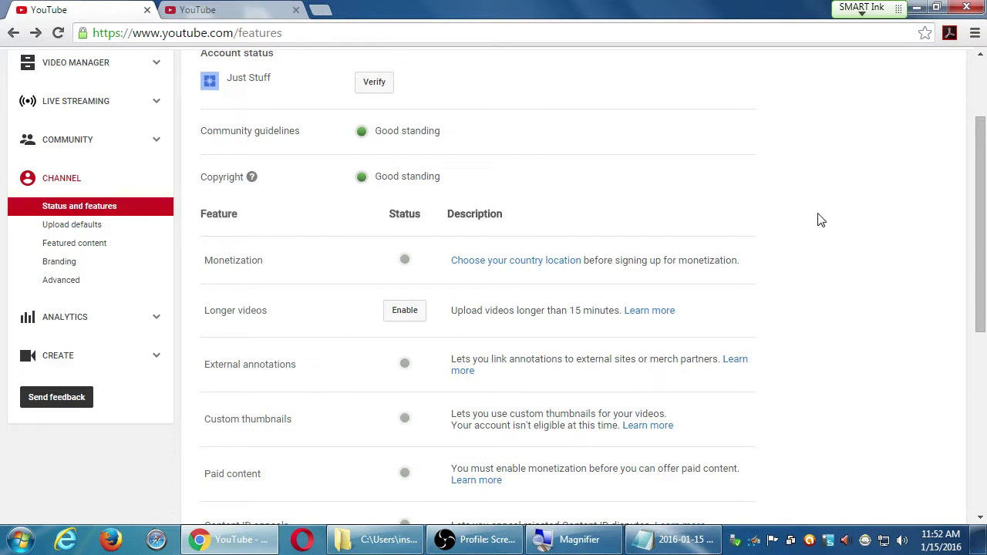
scroll(817, 221, "down", 1)
scroll(568, 270, "down", 2)
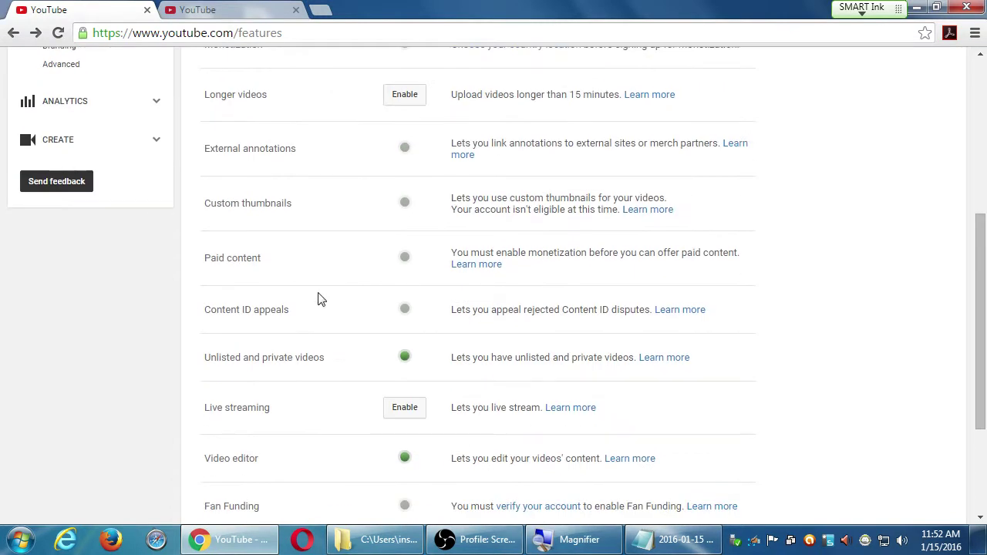
left_click_drag(291, 204, 203, 209)
left_click(211, 218)
scroll(196, 205, "up", 4)
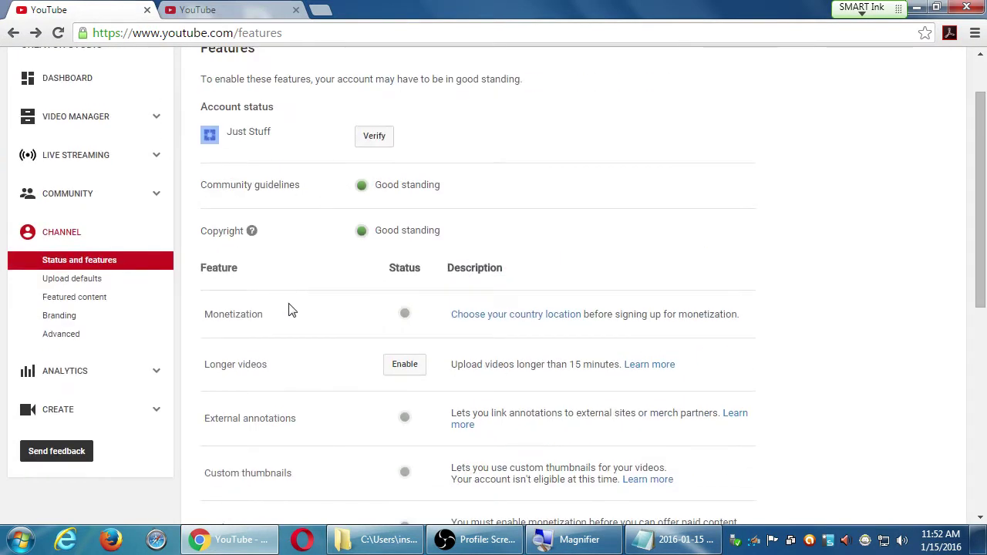
scroll(291, 310, "down", 3)
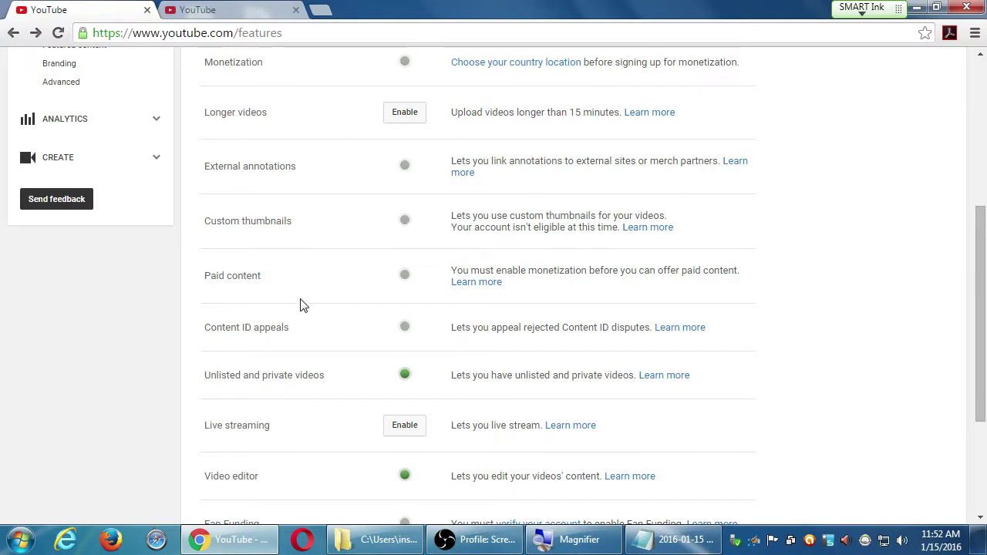
scroll(302, 283, "up", 4)
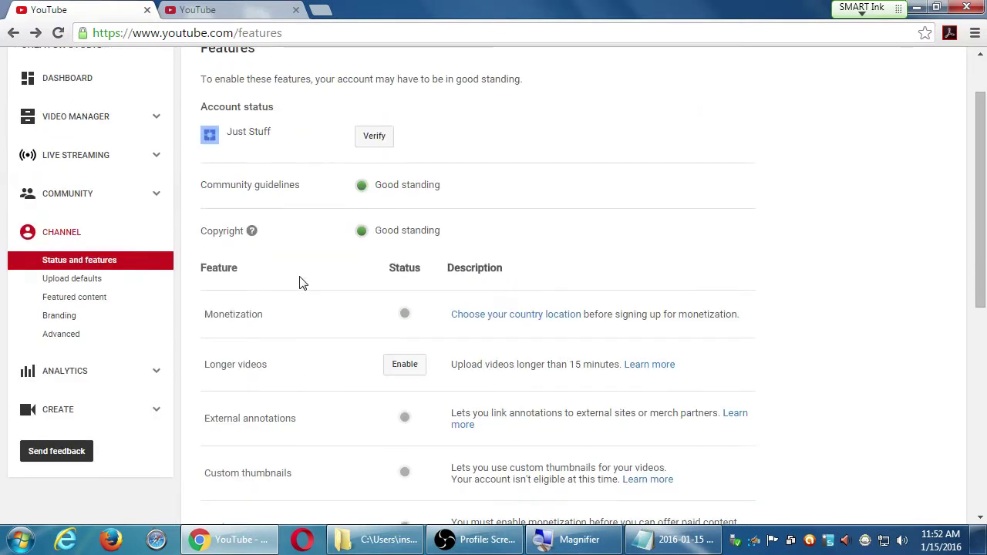
scroll(301, 283, "down", 6)
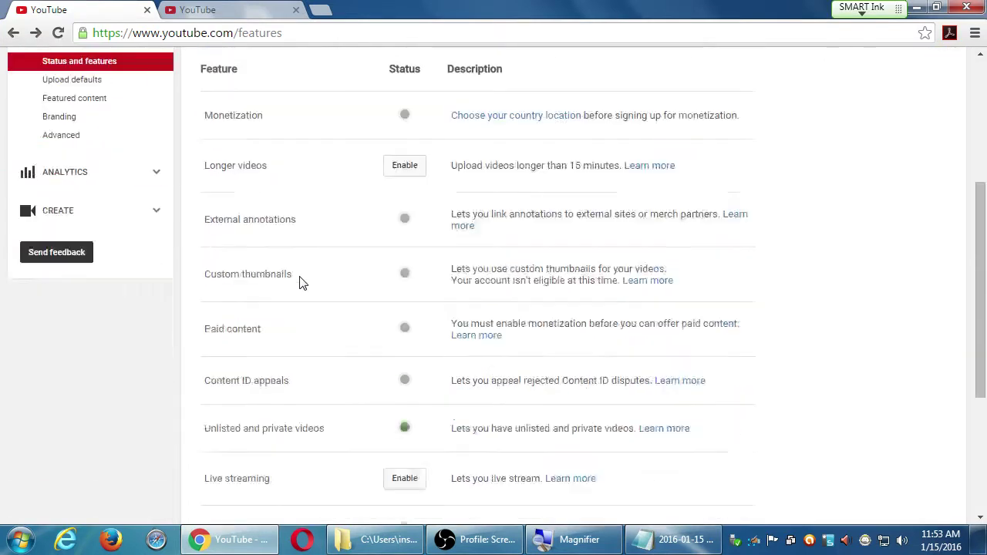
scroll(302, 283, "up", 2)
scroll(302, 283, "up", 4)
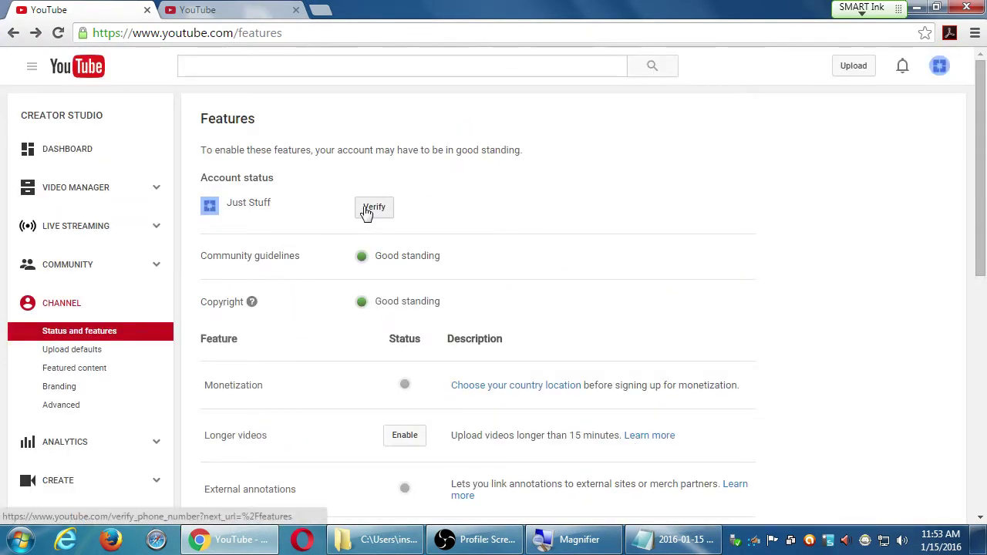
Read through the remaining channel features down to Fan Funding, highlighting the Live streaming entry along the way
scroll(282, 386, "down", 3)
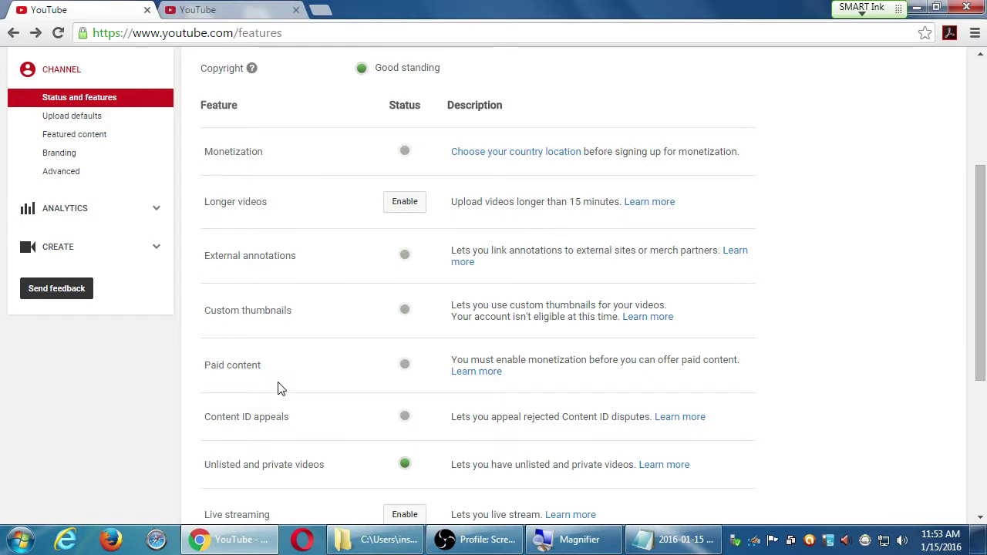
scroll(278, 388, "down", 3)
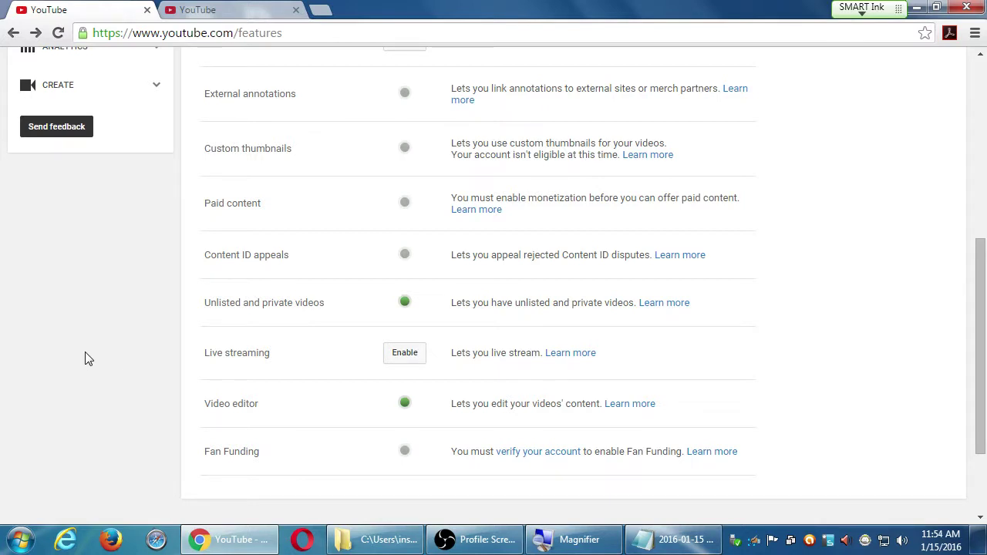
scroll(93, 362, "down", 3)
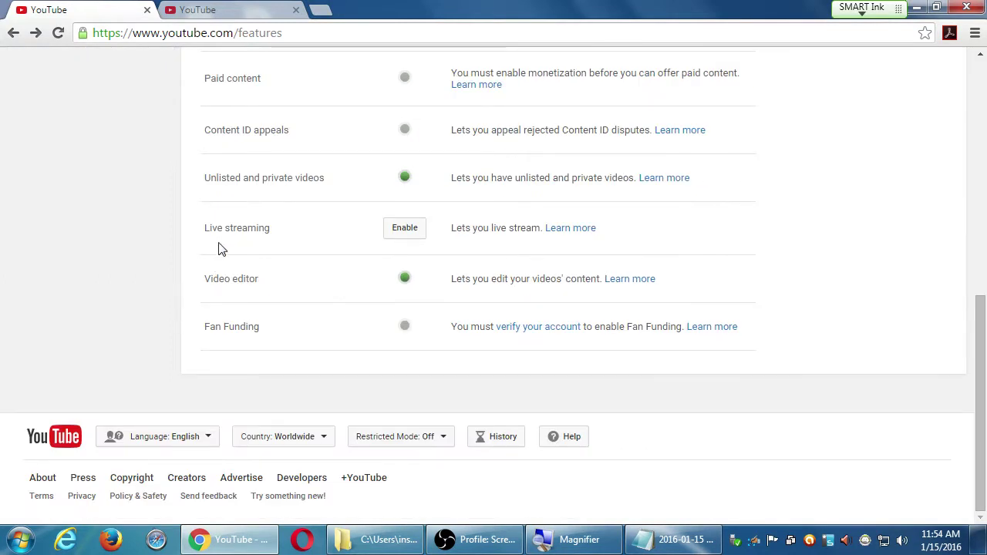
left_click_drag(212, 227, 251, 227)
left_click(70, 241)
scroll(247, 279, "up", 5)
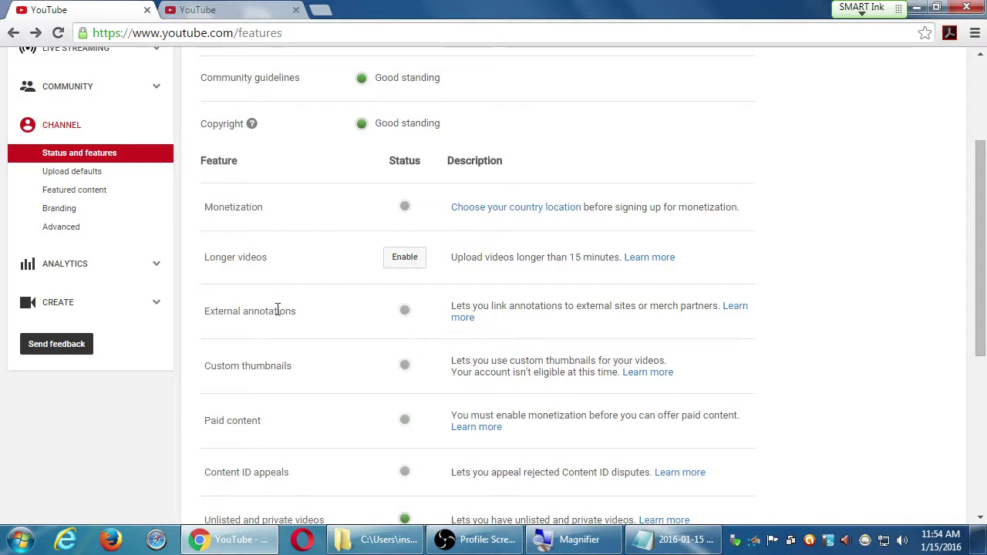
scroll(266, 317, "up", 3)
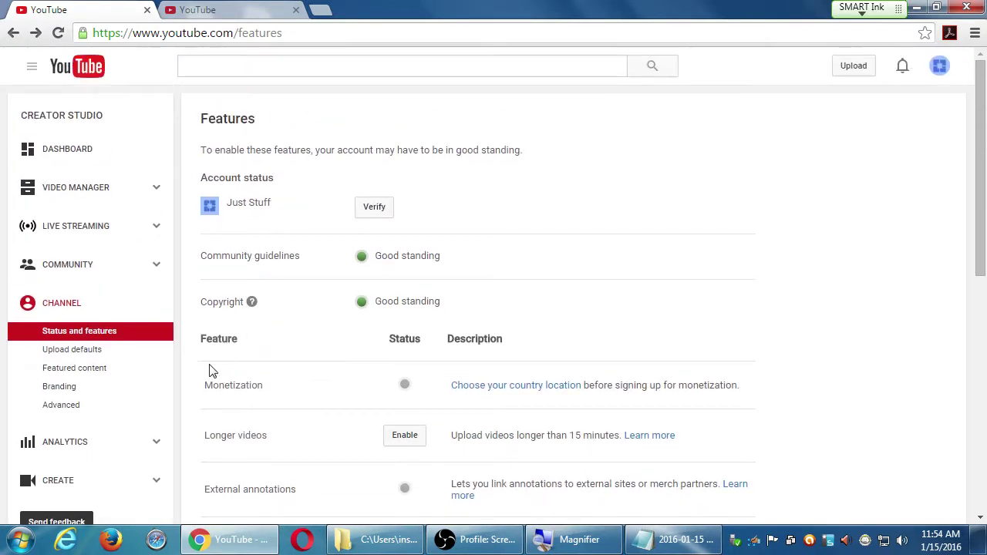
Open the channel's Upload defaults page and look over its settings
left_click(103, 355)
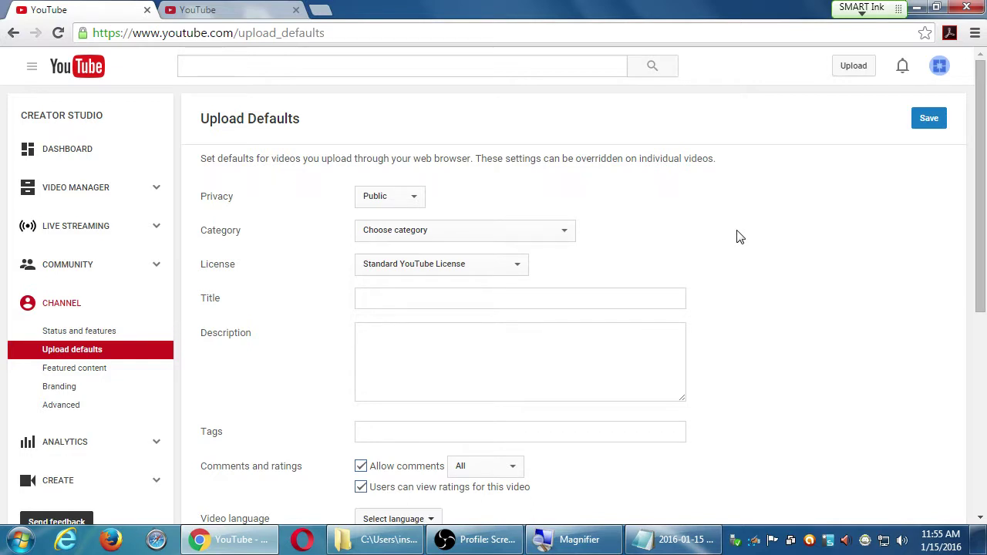
scroll(738, 236, "down", 5)
scroll(778, 234, "up", 4)
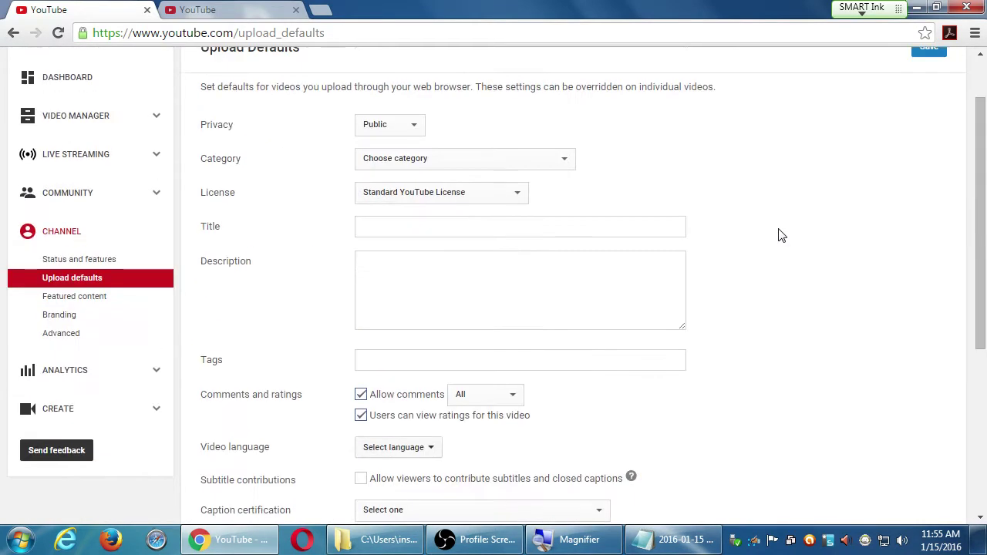
scroll(778, 236, "up", 1)
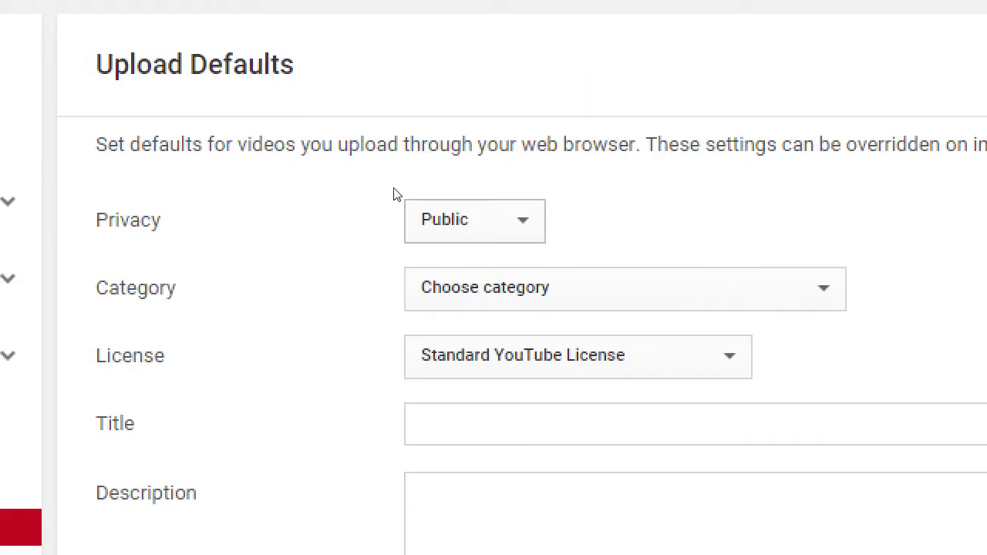
Look through the default Privacy choices for uploads without changing the setting
left_click(421, 201)
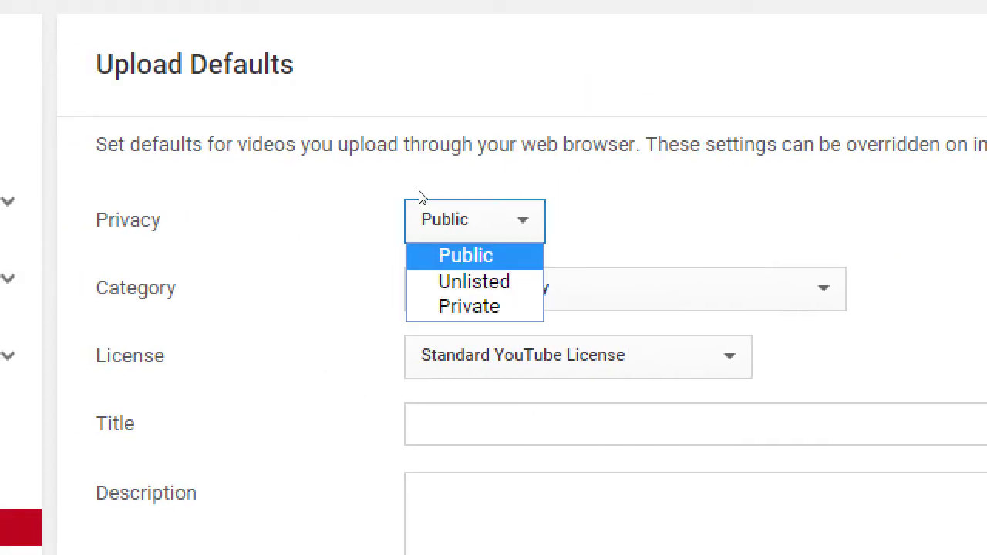
key("Down")
key("Down")
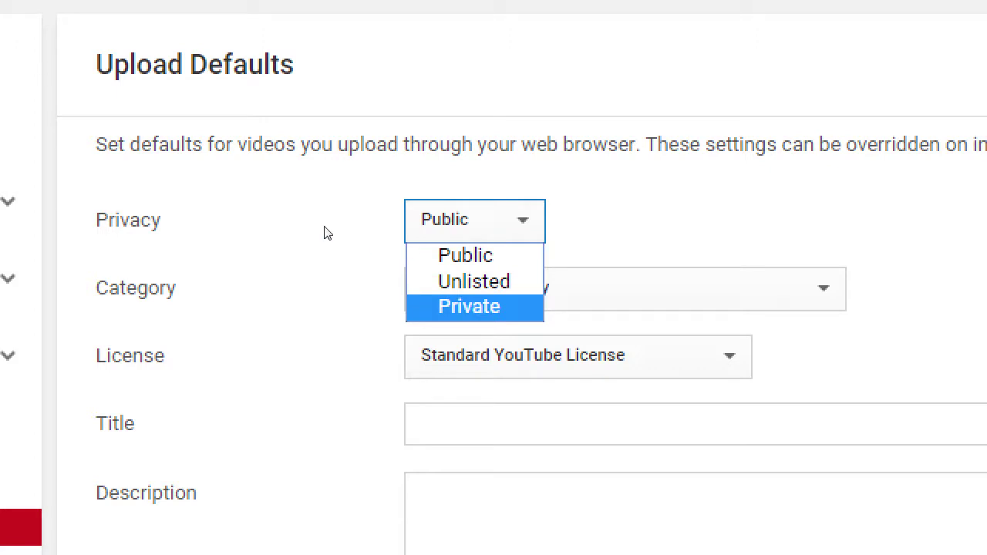
key("Escape")
Browse the available video categories in the upload defaults and leave without choosing one
key("Tab")
key("alt+Down")
key("t")
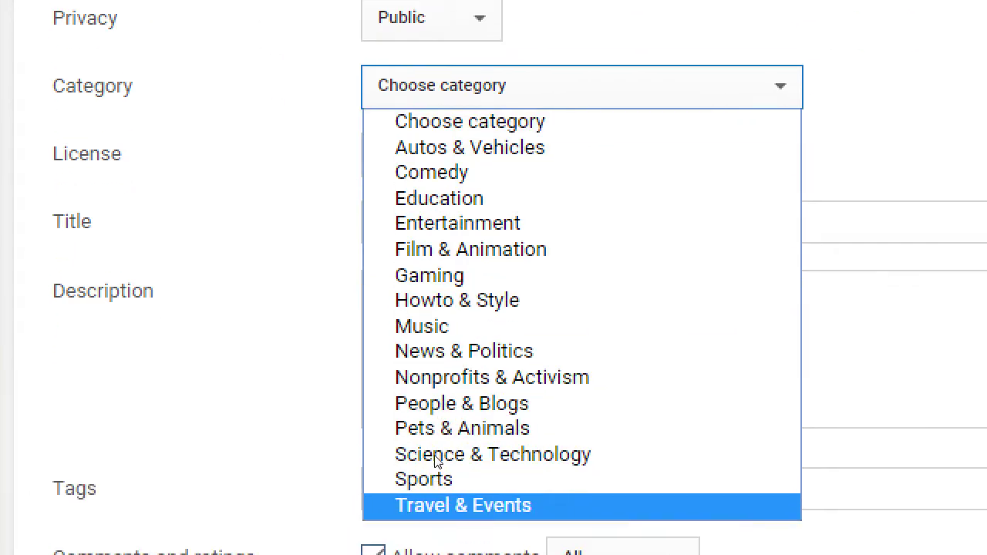
key("g")
key("a")
key("e")
key("t")
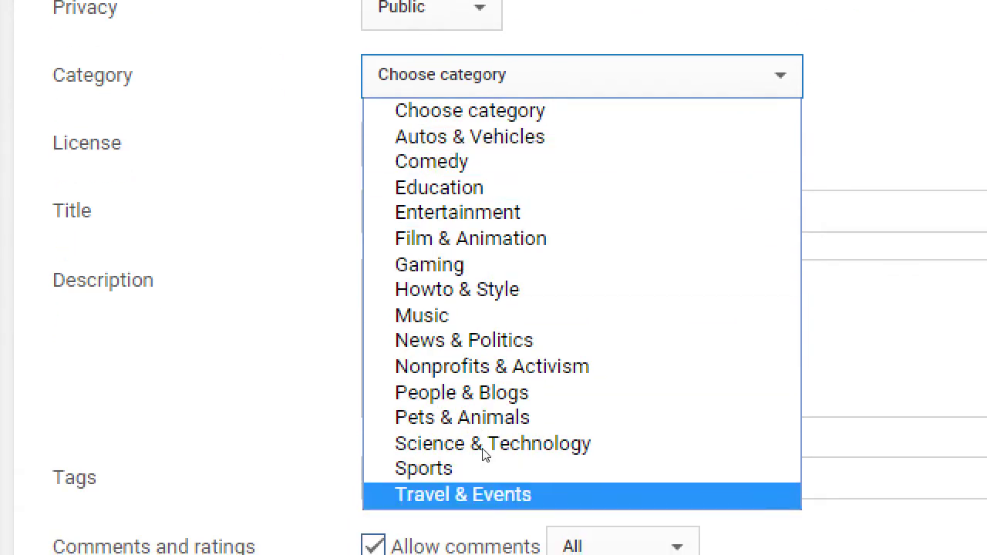
key("g")
key("a")
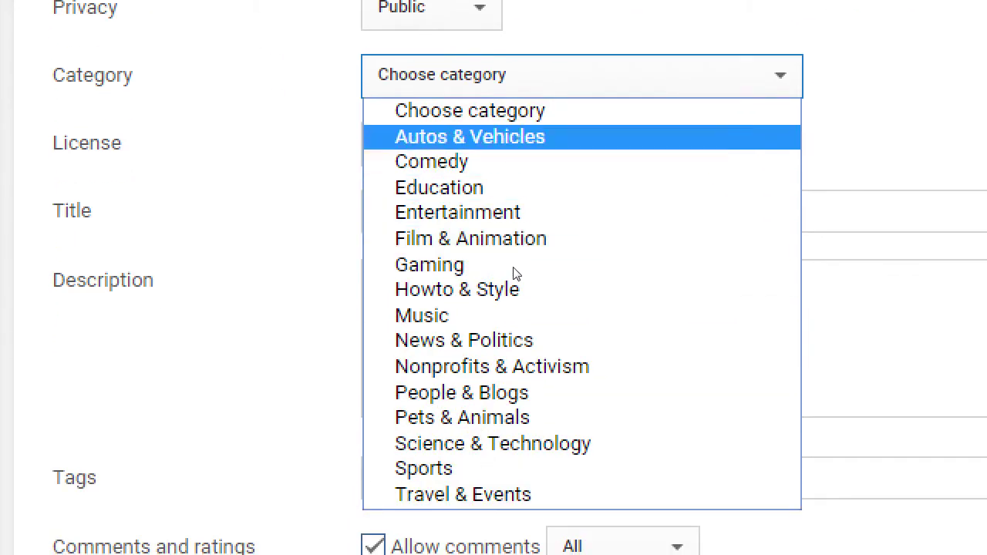
key("Up")
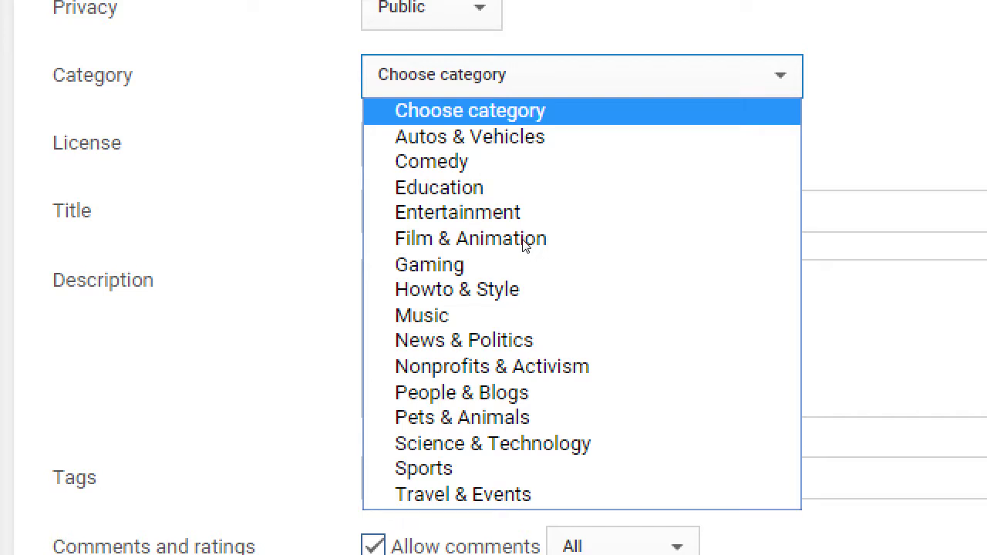
key("c")
key("t")
key("n")
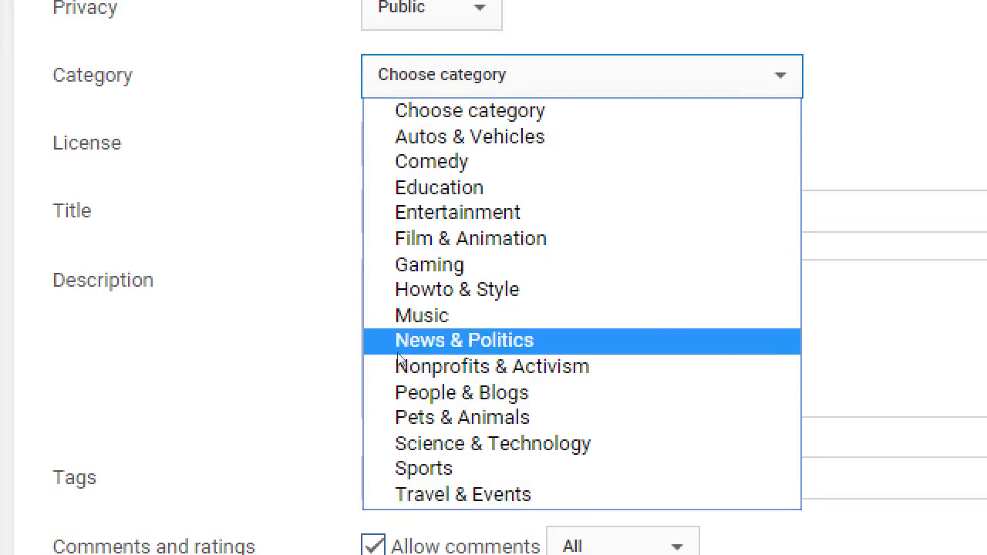
key("c")
key("c")
key("t")
key("g")
key("f")
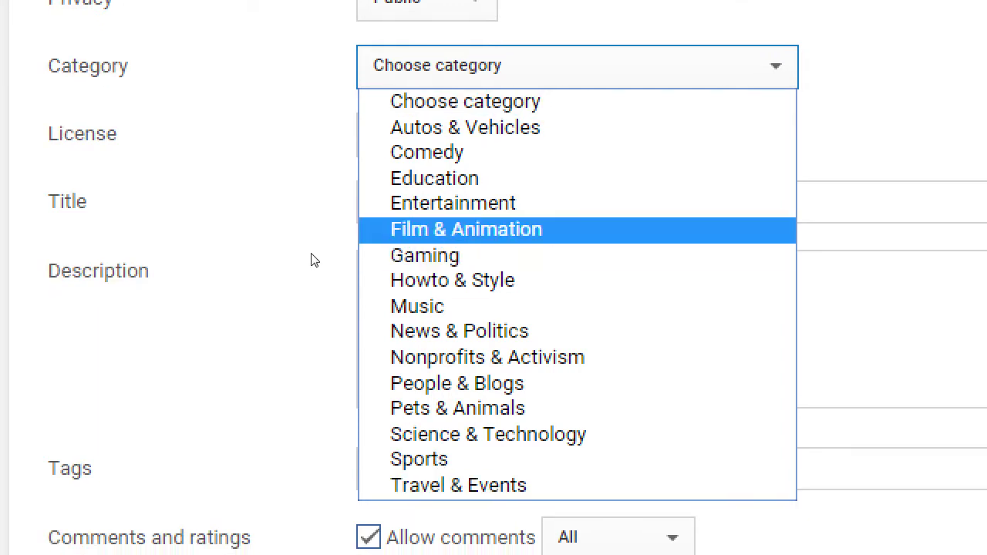
key("Escape")
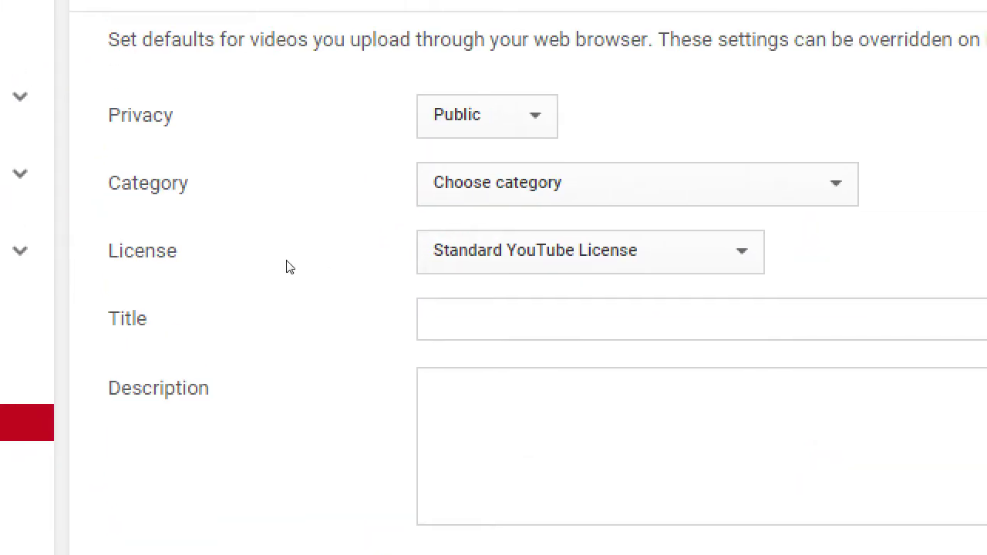
Compare the Standard YouTube License and Creative Commons - Attribution options for uploads, keeping the standard license
key("Tab")
key("space")
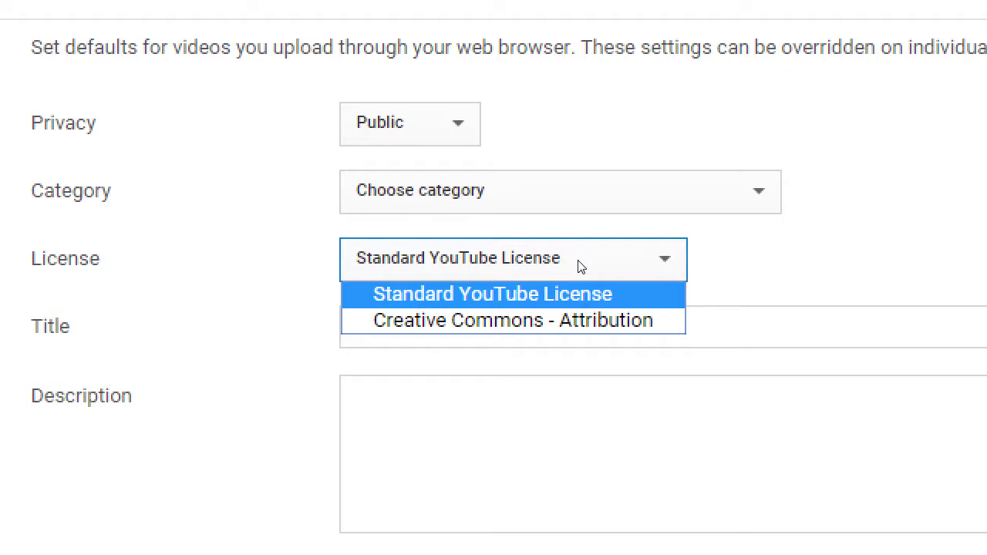
left_click(577, 266)
left_click(533, 271)
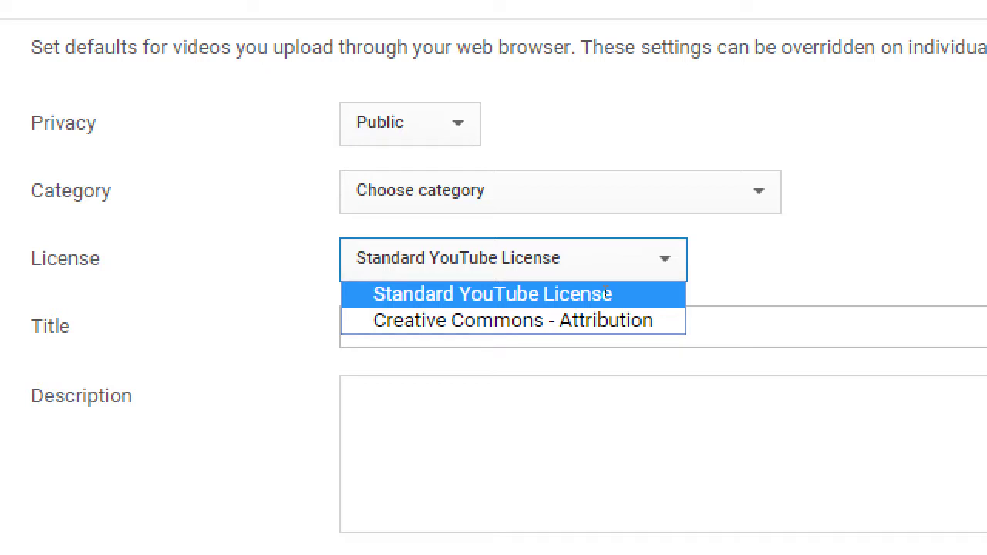
key("Down")
key("Down")
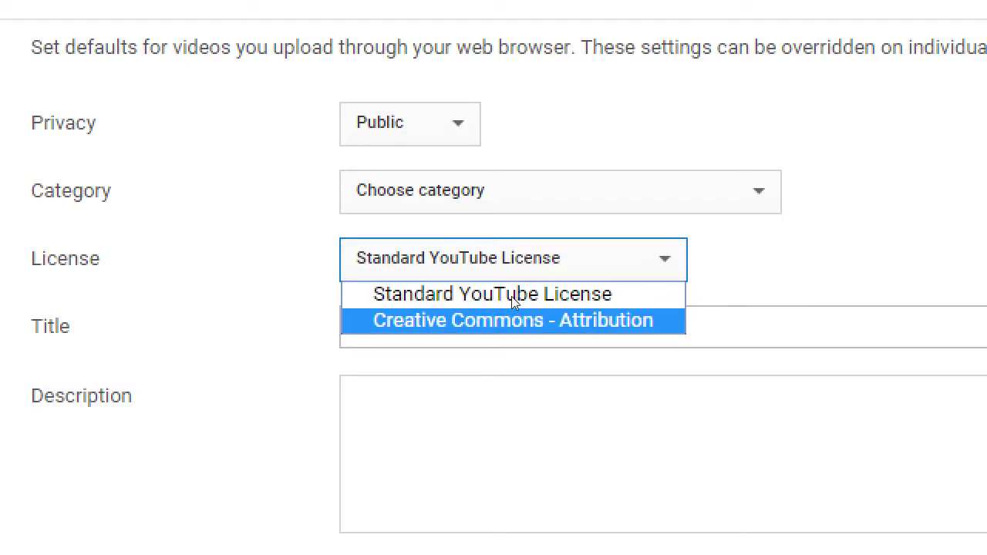
left_click(582, 269)
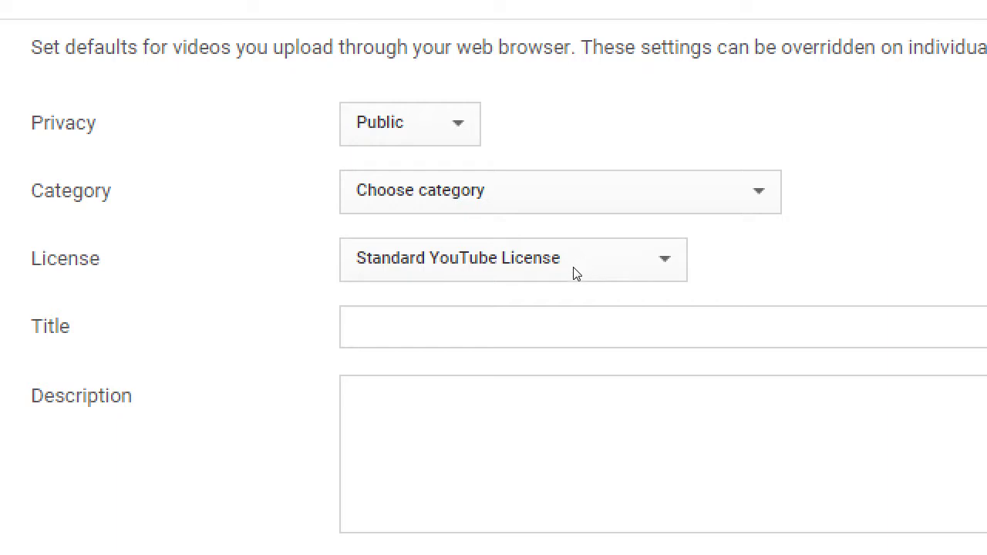
left_click(567, 297)
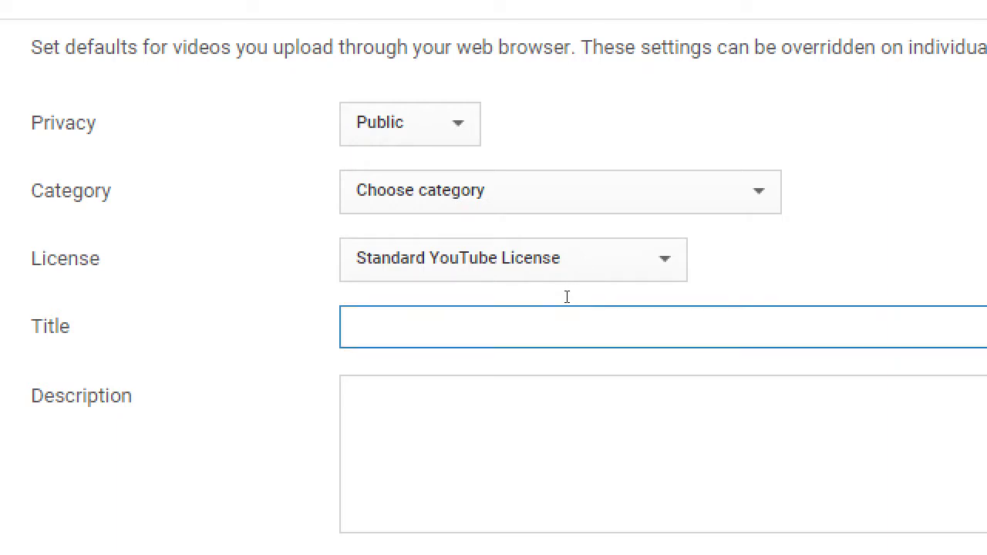
type("Tech Revie")
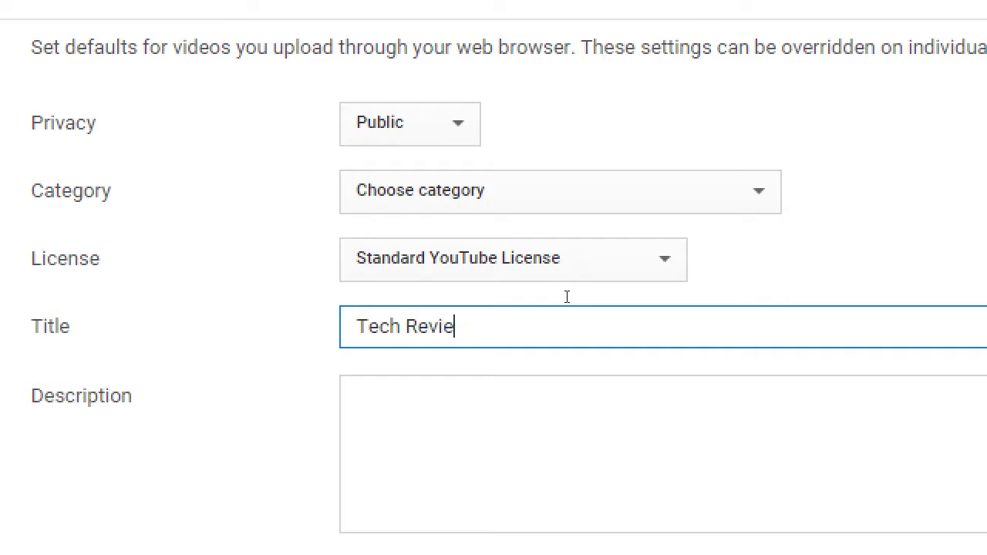
type("w Review")
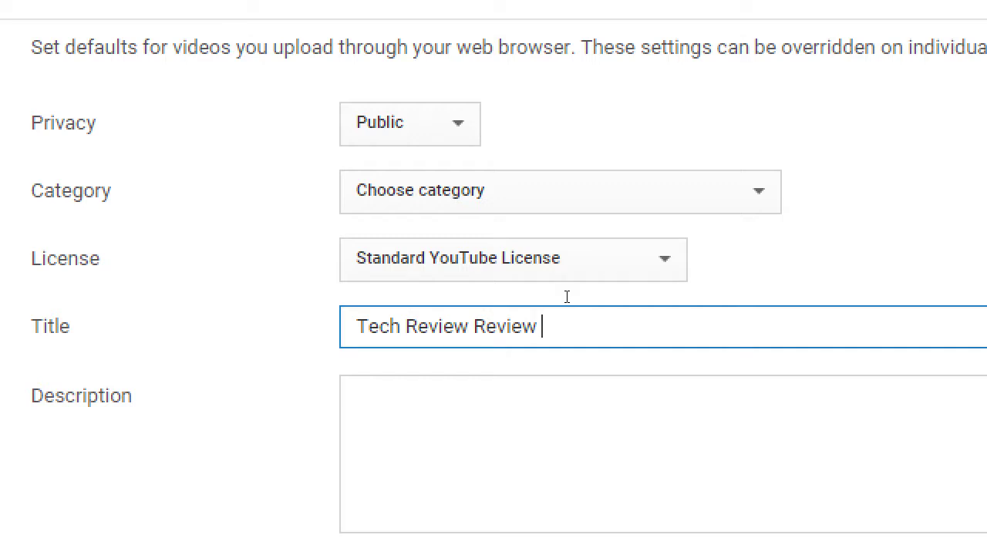
key("BackSpace")
key("BackSpace")
key("BackSpace")
key("BackSpace")
key("BackSpace")
key("BackSpace")
key("BackSpace")
key("BackSpace")
key("BackSpace")
key("BackSpace")
key("BackSpace")
key("BackSpace")
key("BackSpace")
key("BackSpace")
key("BackSpace")
key("BackSpace")
key("BackSpace")
key("BackSpace")
key("BackSpace")
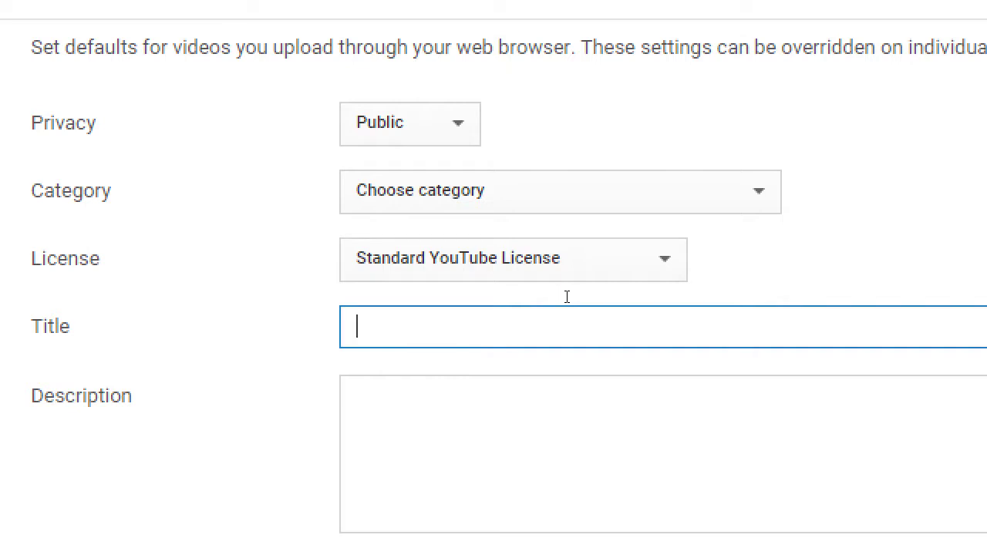
key("super+d")
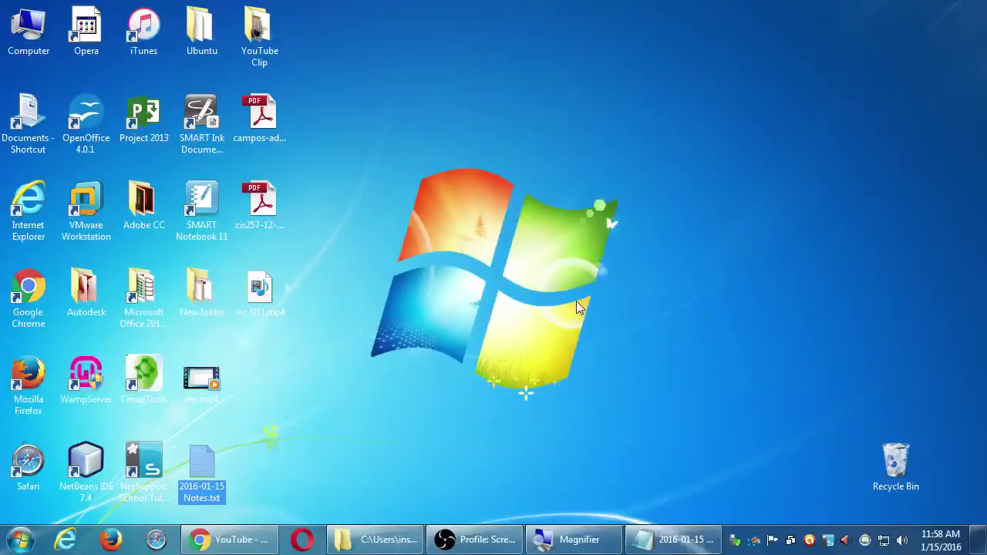
left_click(376, 539)
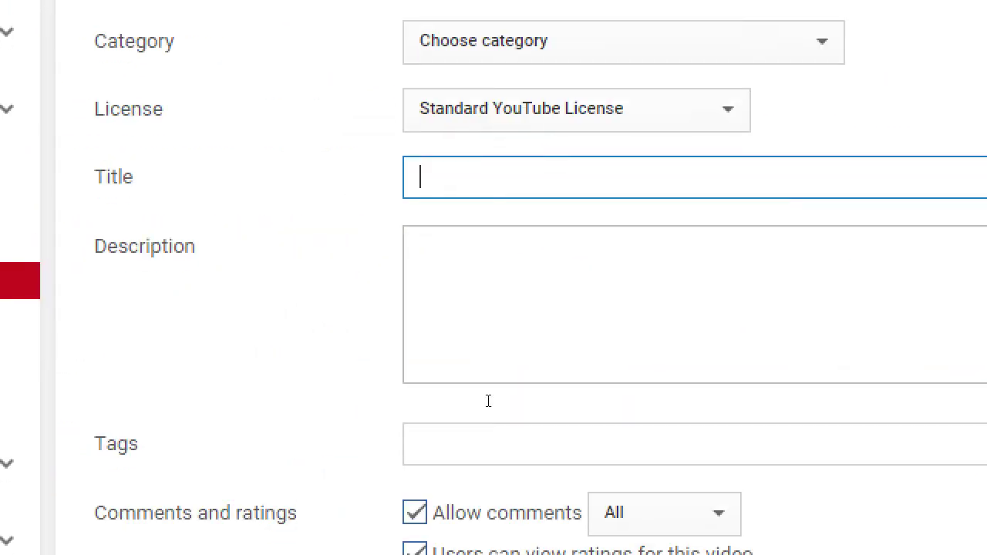
left_click(770, 332)
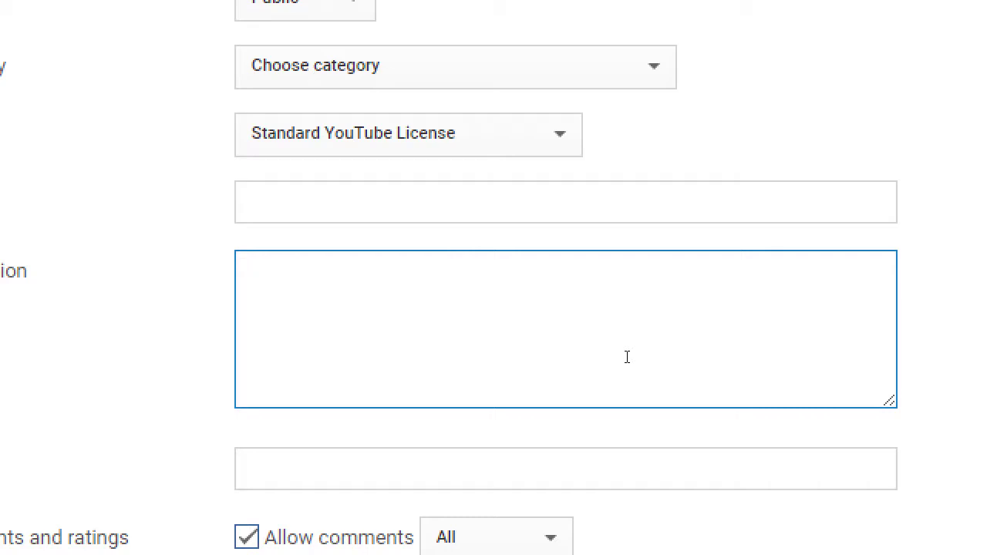
type("http://victor")
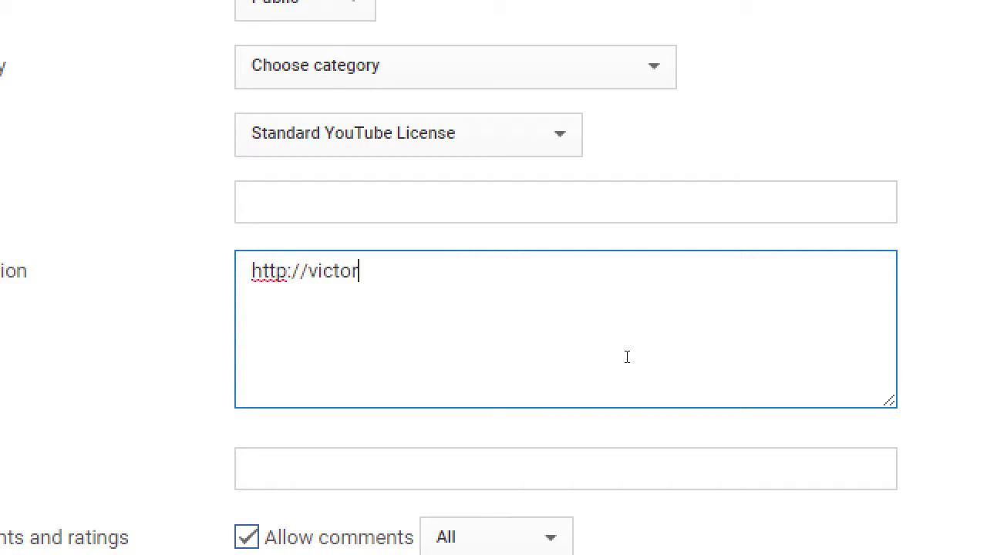
type("stec.co")
key("BackSpace")
key("BackSpace")
key("BackSpace")
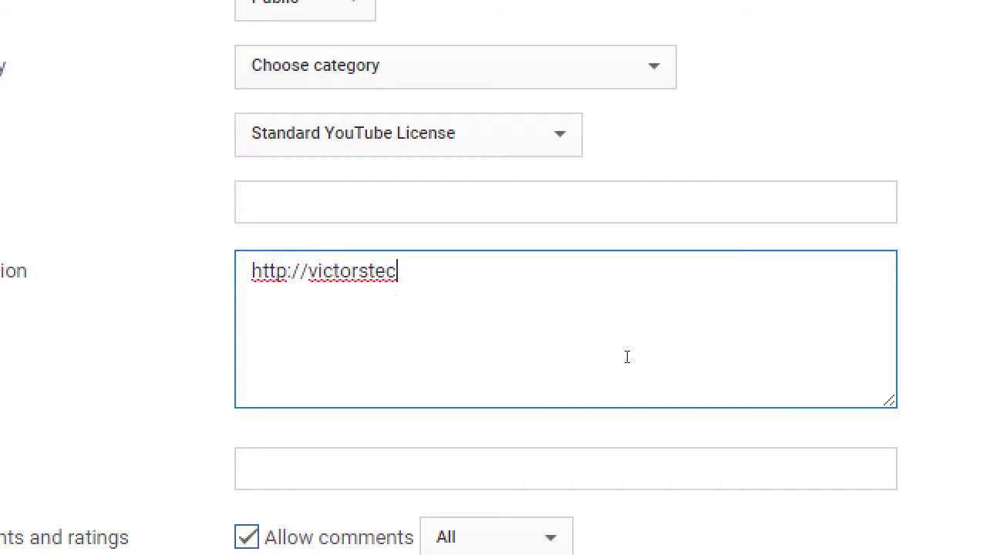
type("h.cool")
key("BackSpace")
type("l")
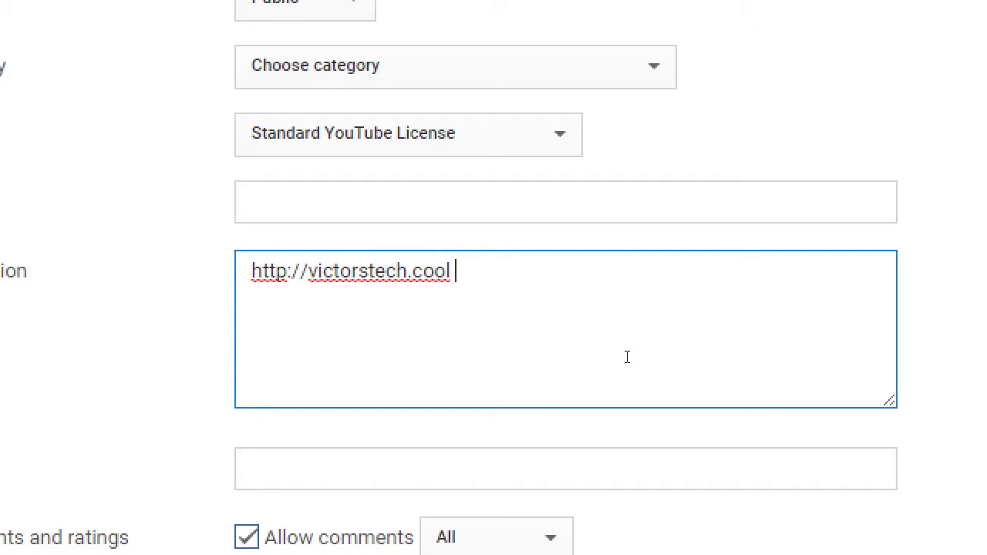
key("Return")
Set the default video title to Tech Review Tuesday
key("shift+Tab")
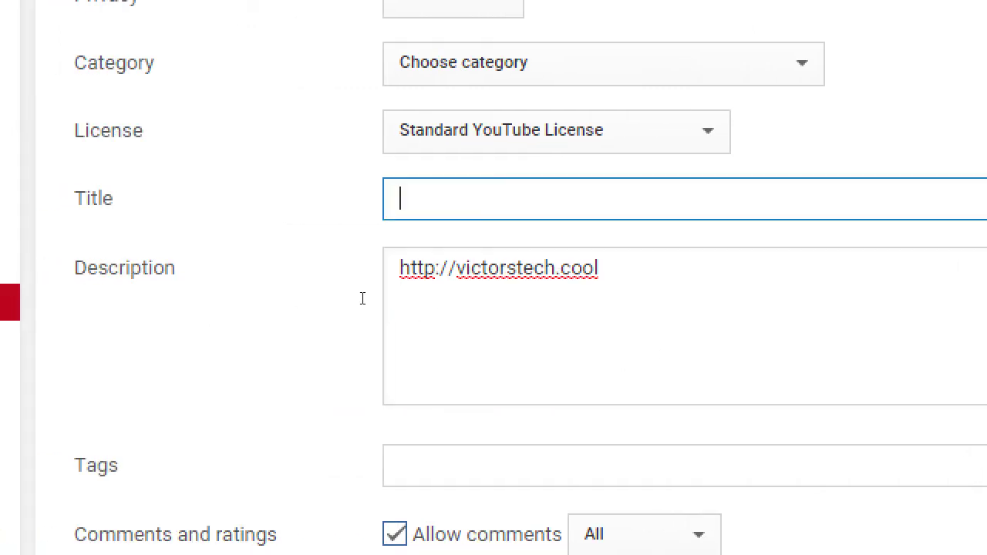
type("Tech Tue")
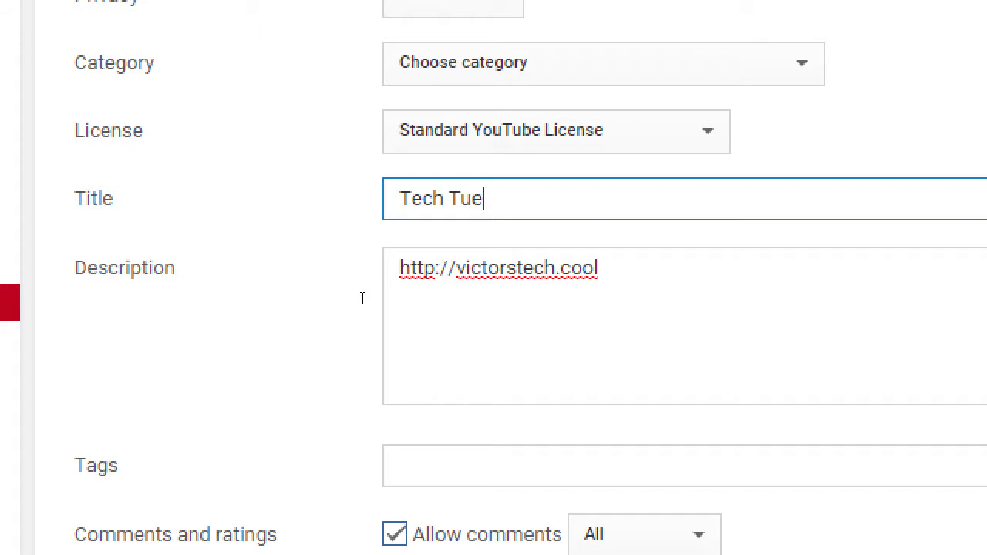
type("sday")
key("BackSpace")
key("BackSpace")
key("BackSpace")
key("BackSpace")
key("BackSpace")
key("BackSpace")
key("BackSpace")
key("BackSpace")
type("Reveiw")
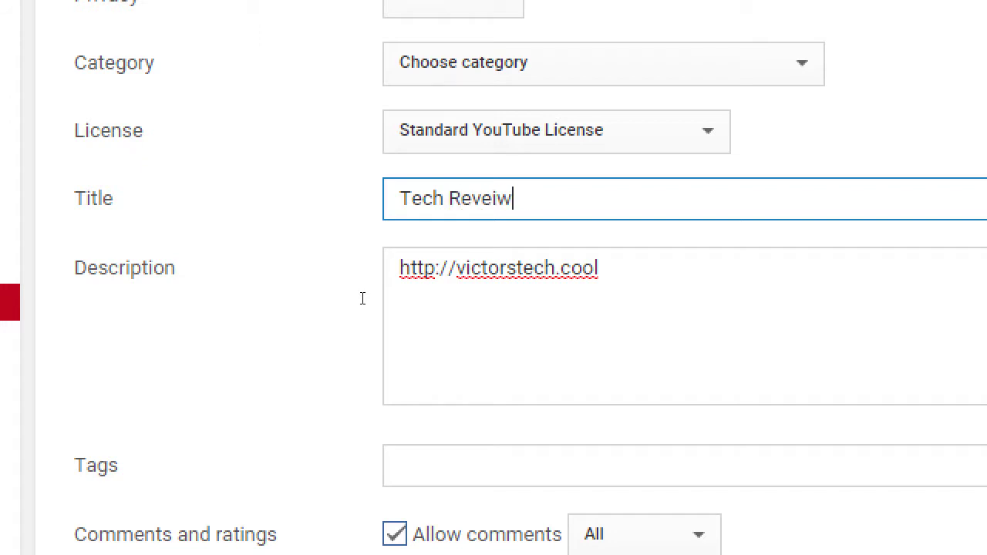
key("BackSpace")
key("BackSpace")
key("BackSpace")
type("iew Tuesday")
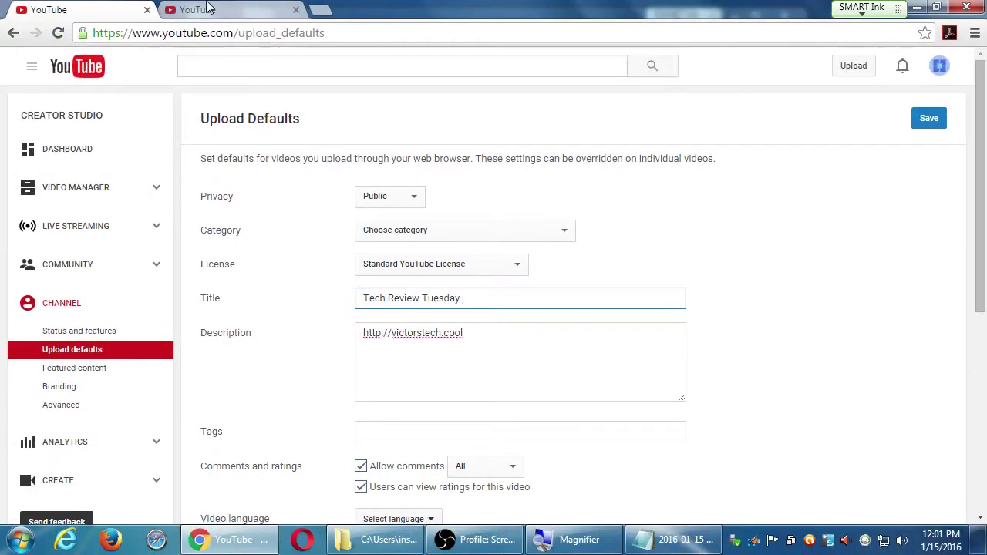
Look over the recommended videos on the YouTube home page in the other tab and return to Upload Defaults
left_click(207, 9)
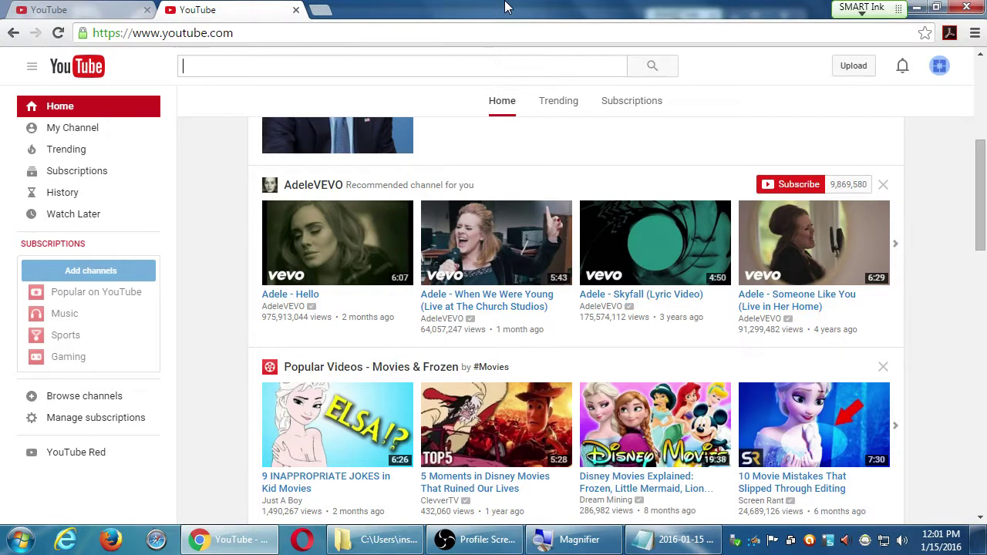
left_click(623, 59)
scroll(601, 154, "down", 5)
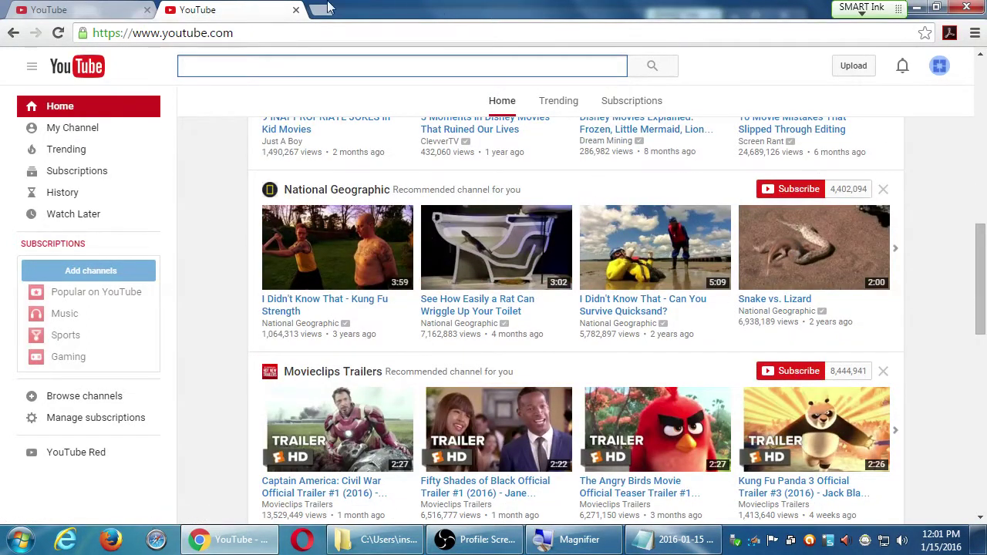
left_click(108, 9)
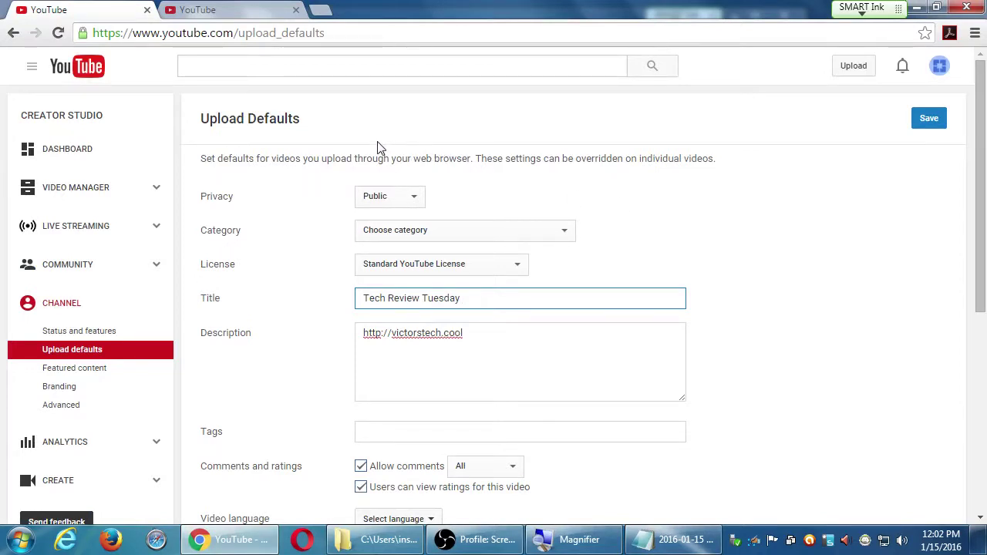
left_click_drag(312, 127, 197, 120)
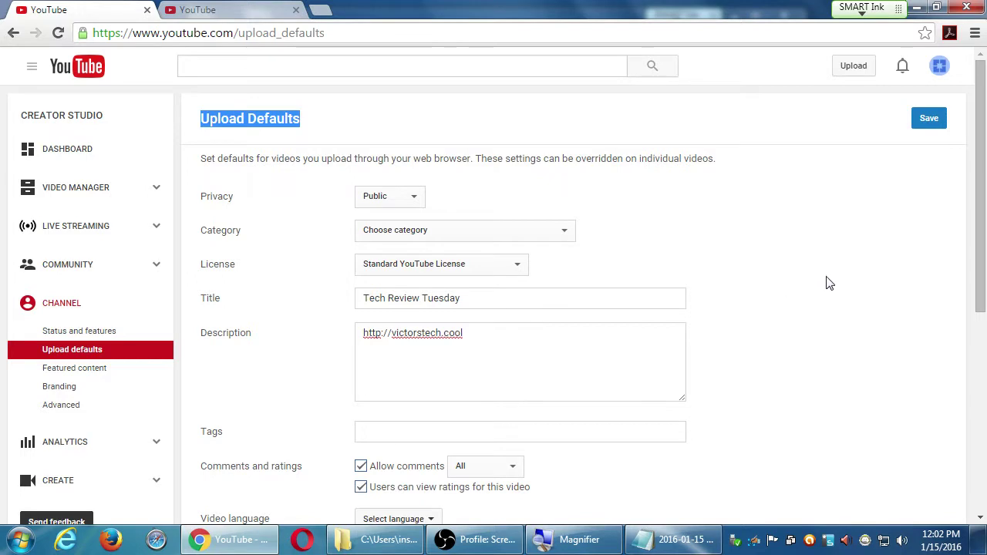
Enter how-to, tutorial, explanation as the default tags for uploads
left_click_drag(978, 193, 958, 249)
scroll(959, 248, "down", 1)
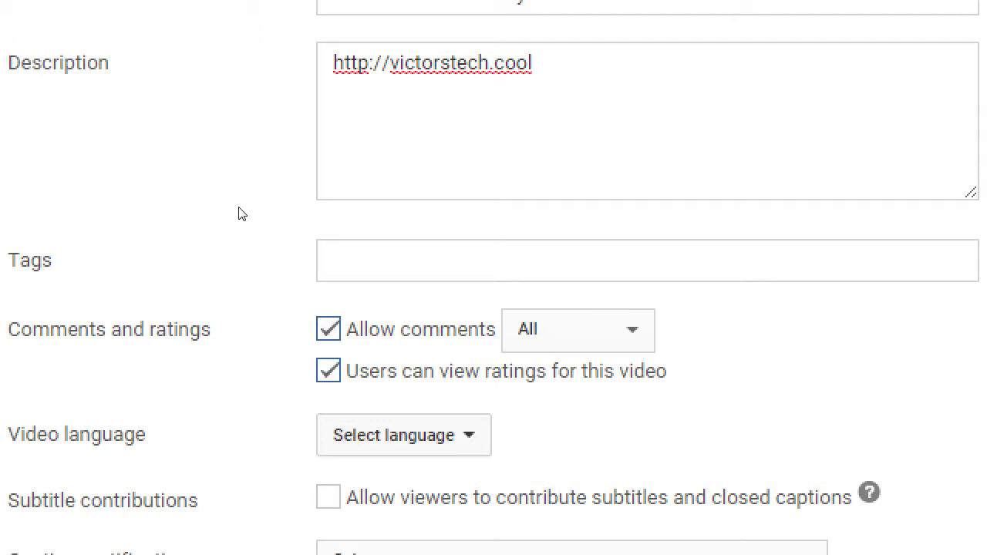
left_click(375, 243)
type("how-to")
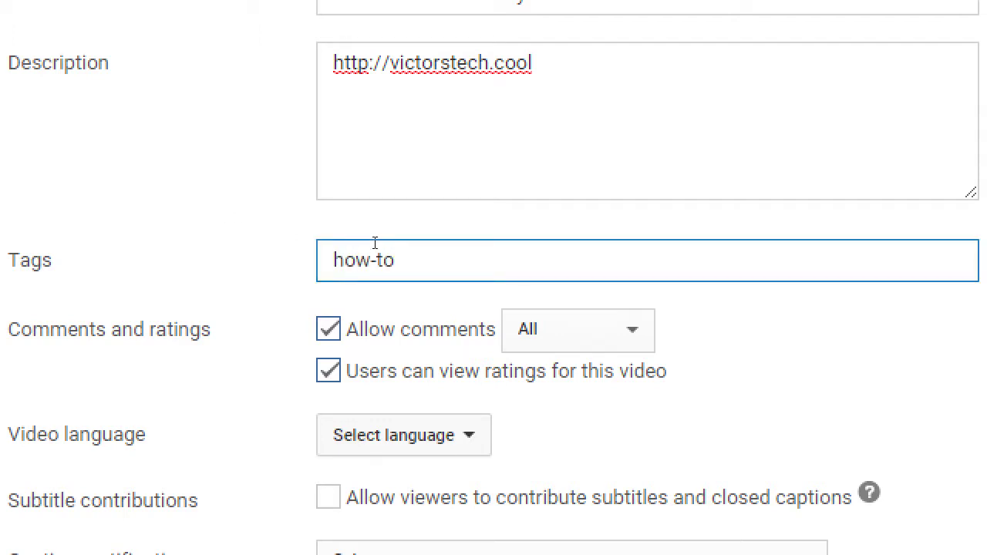
type(", tutorial,  explana")
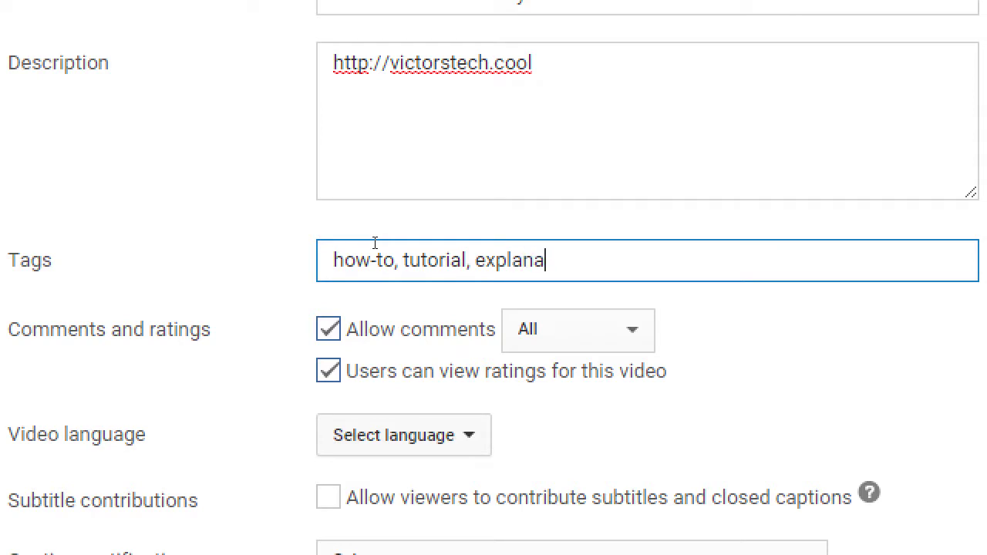
type("tion")
Restrict the default comments setting for uploads to Approved comments
key("Tab")
key("Tab")
key("alt+Down")
key("Down")
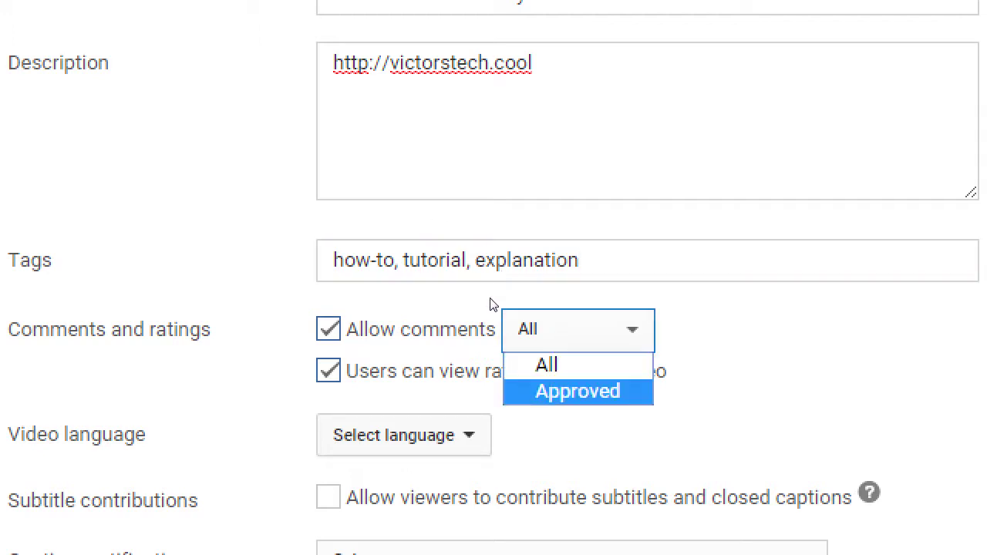
key("Return")
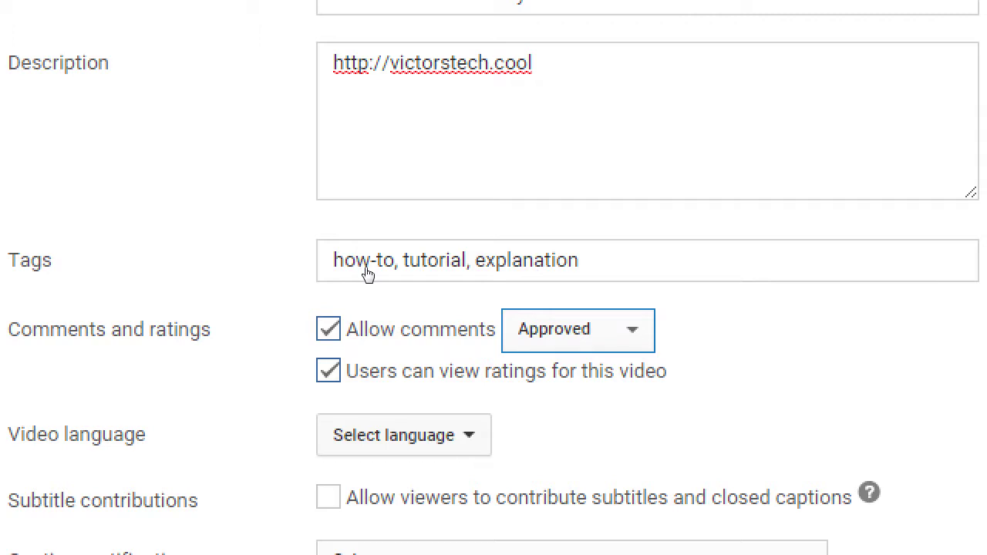
Turn Allow comments off and back on, and review the comment approval choices while keeping Approved
key("shift+Tab")
key("space")
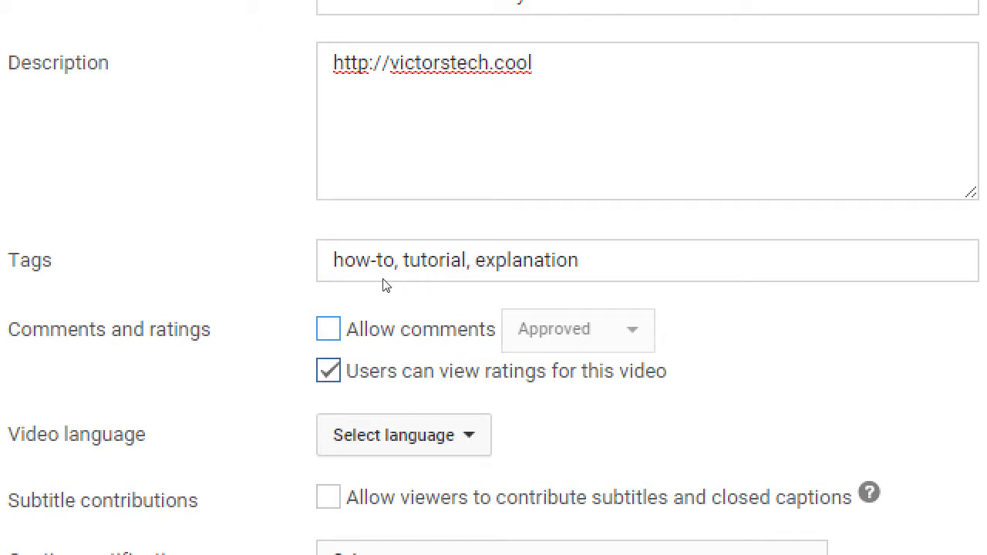
key("space")
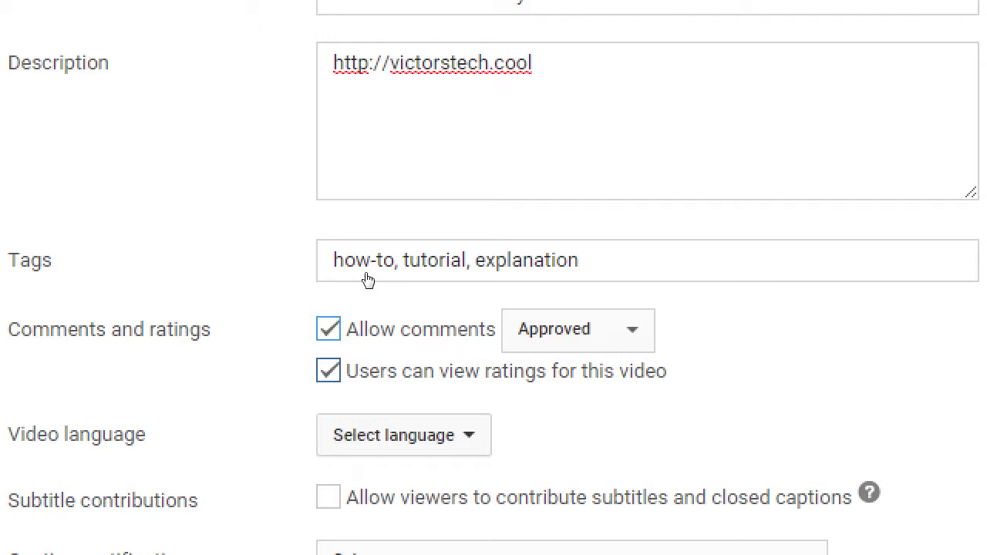
key("Tab")
key("alt+Down")
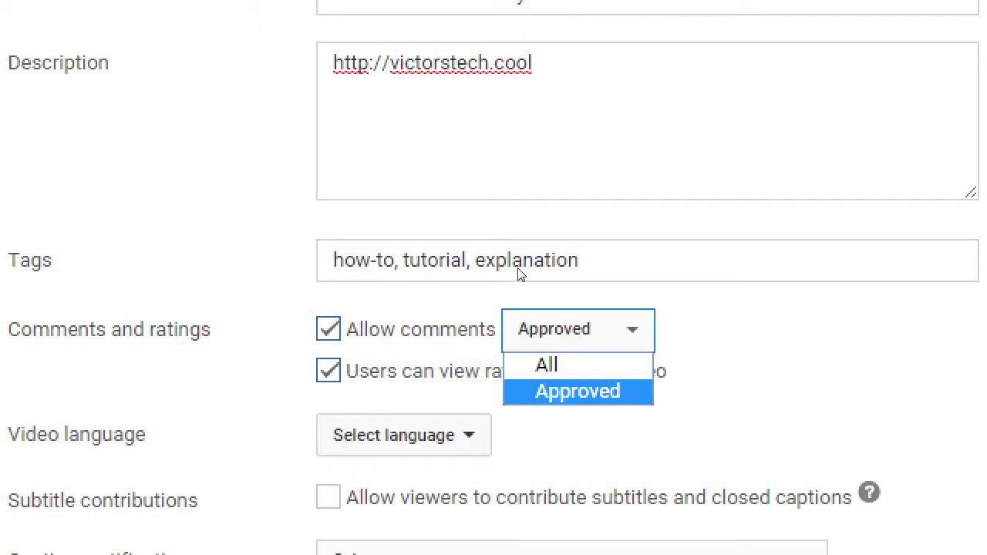
key("Return")
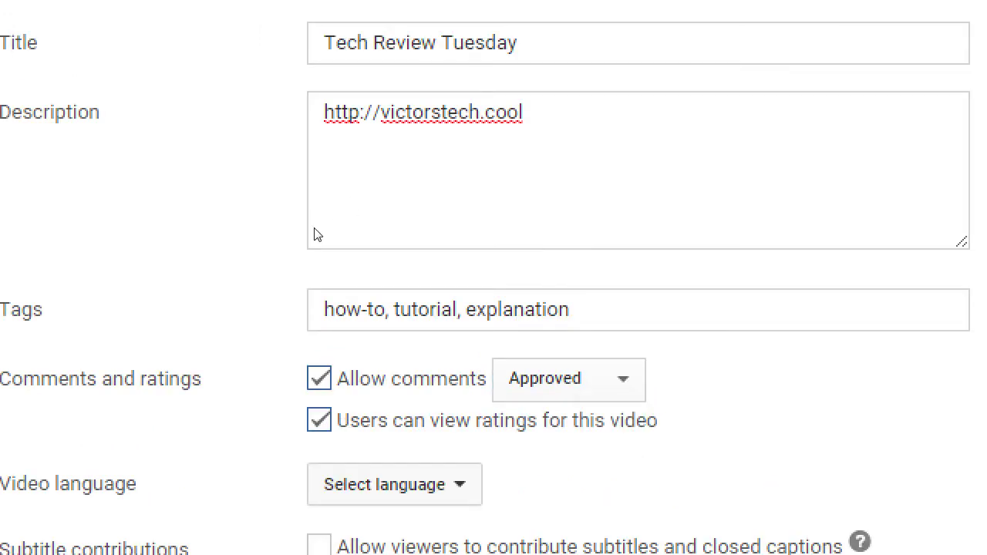
Search the other languages for tag and set the default video language to Tagalog
scroll(316, 235, "down", 3)
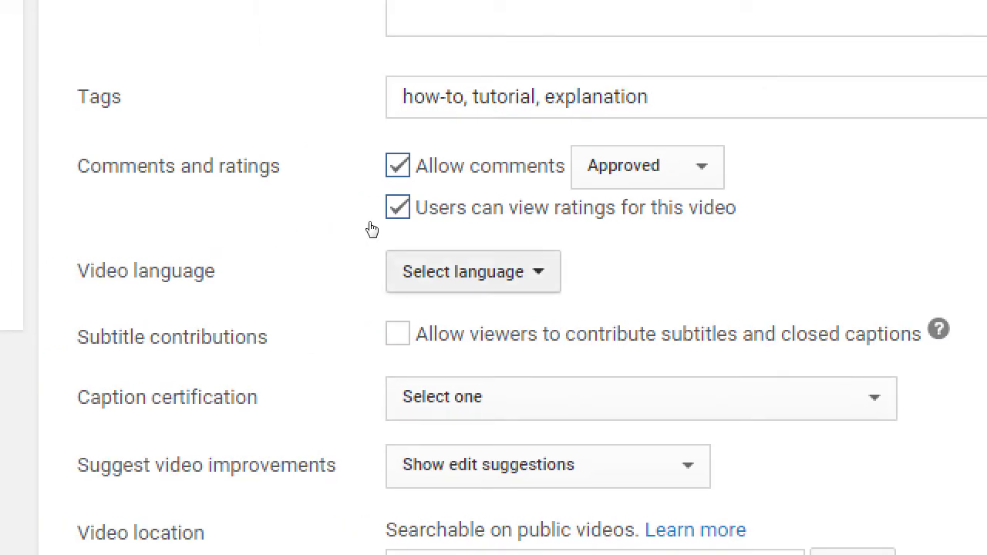
key("Return")
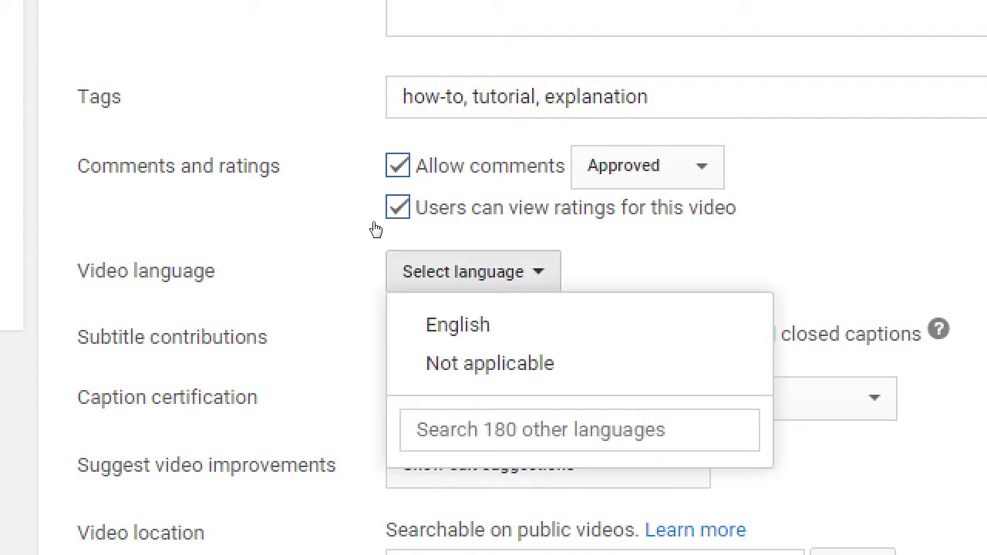
key("Down")
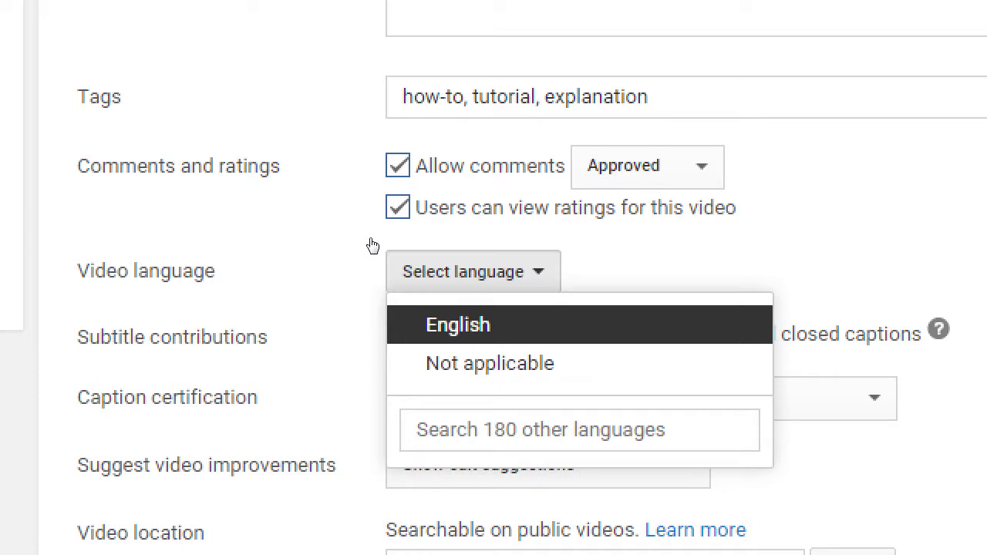
key("Down")
key("Down")
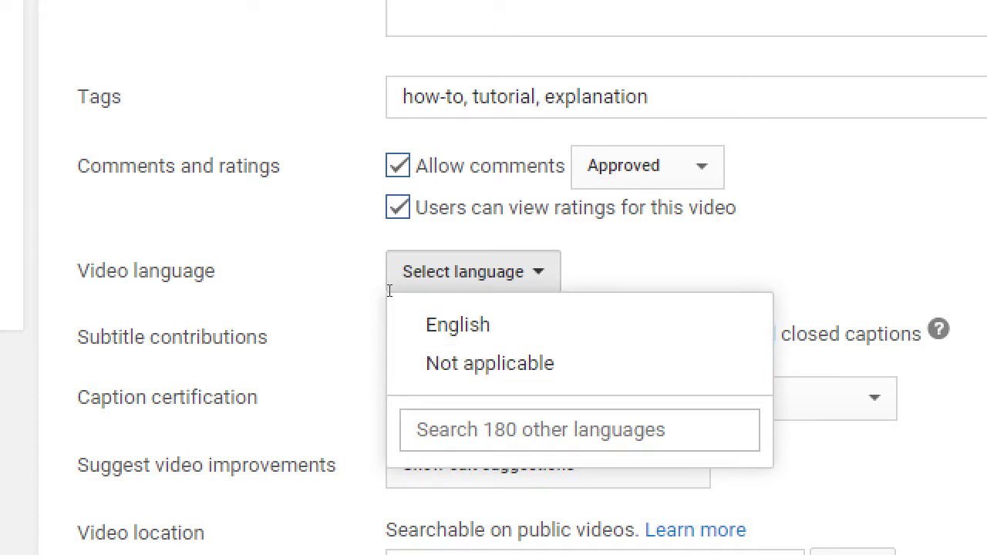
type("tag")
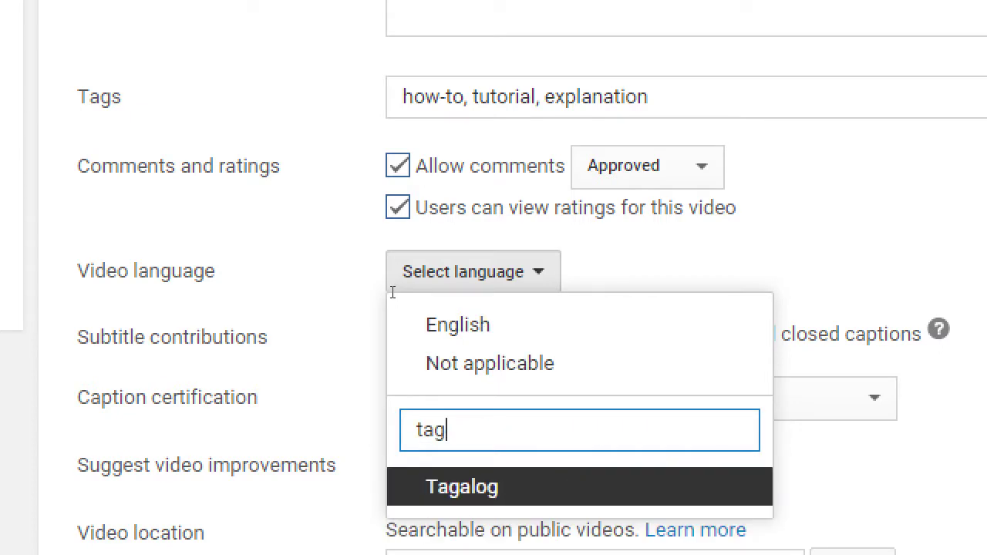
key("Down")
key("Return")
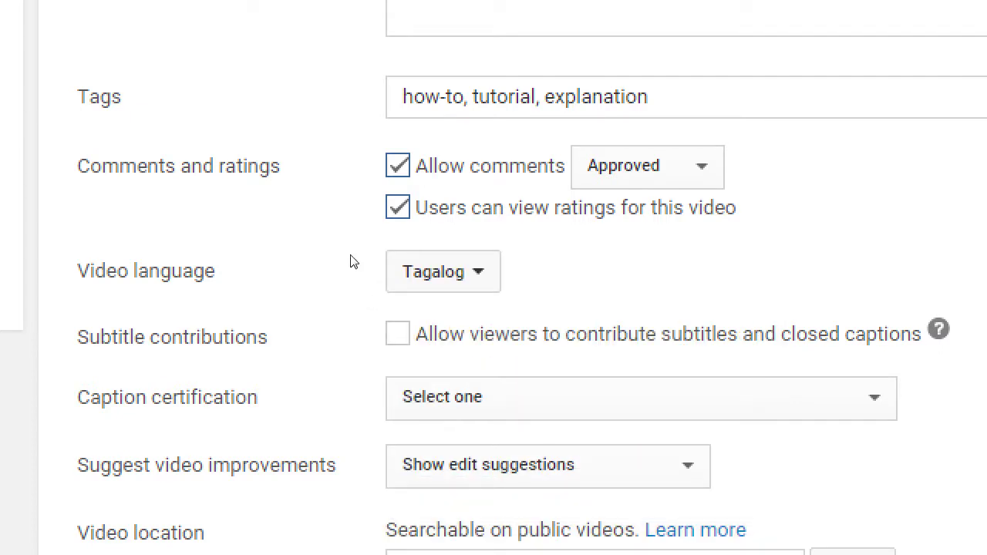
Change the default video language to Not applicable
left_click(397, 263)
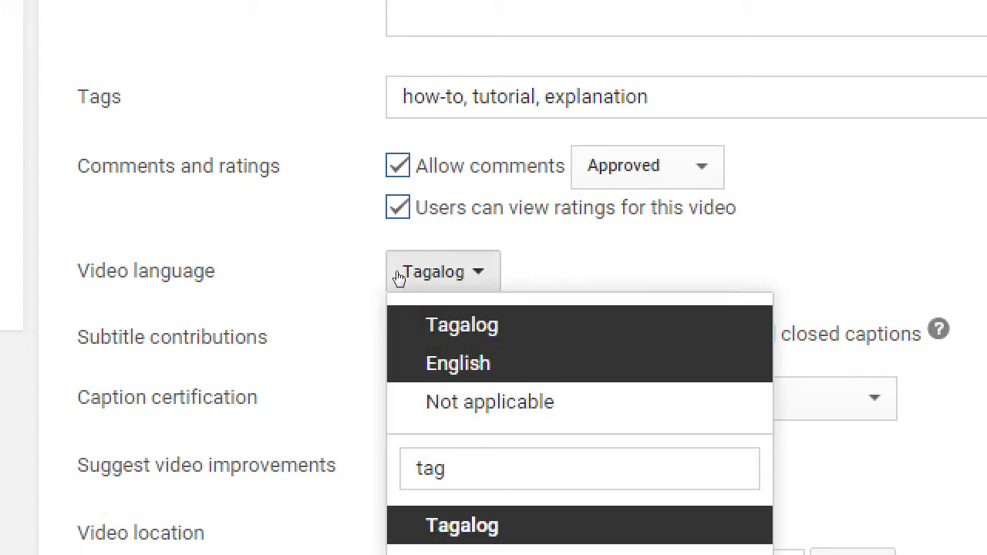
key("Return")
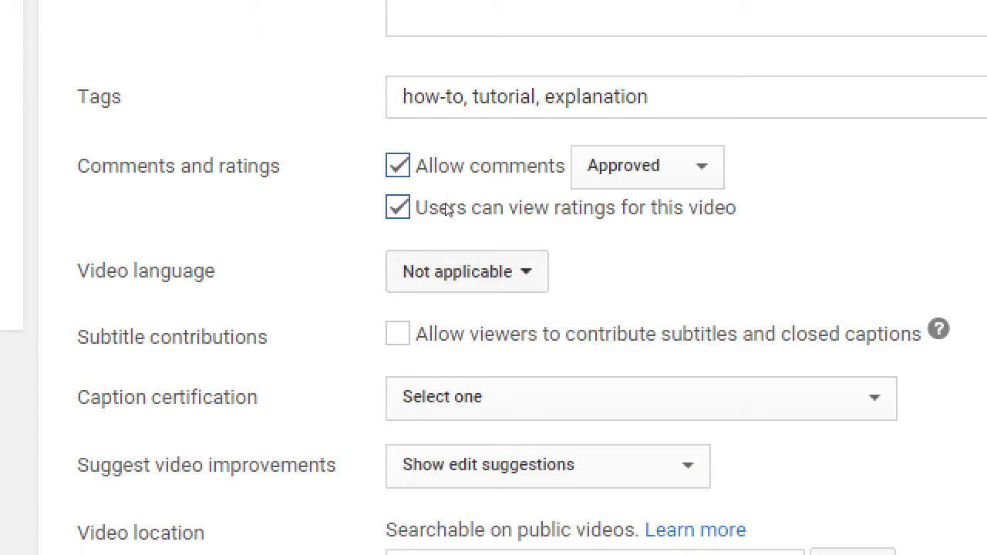
Set the default video language to English
key("Down")
key("Down")
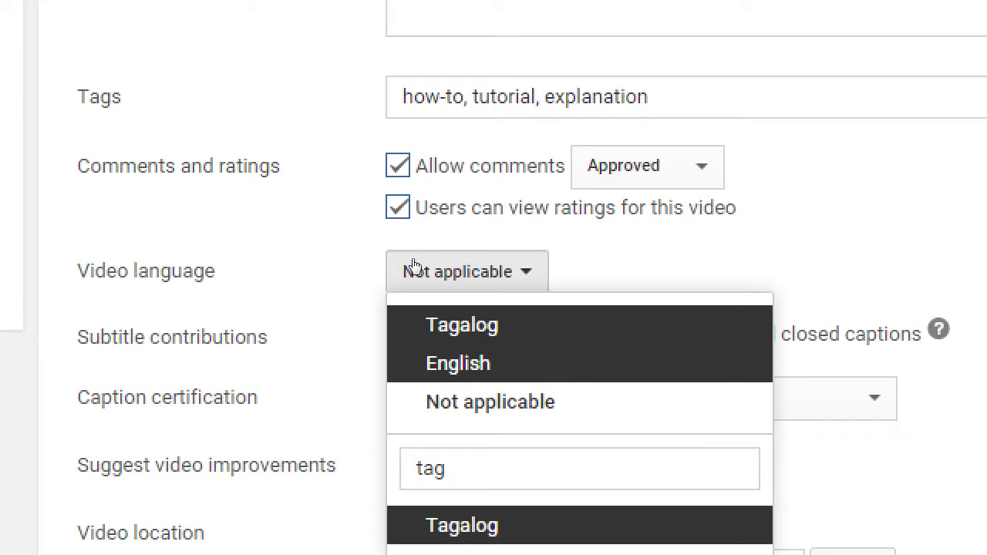
key("Return")
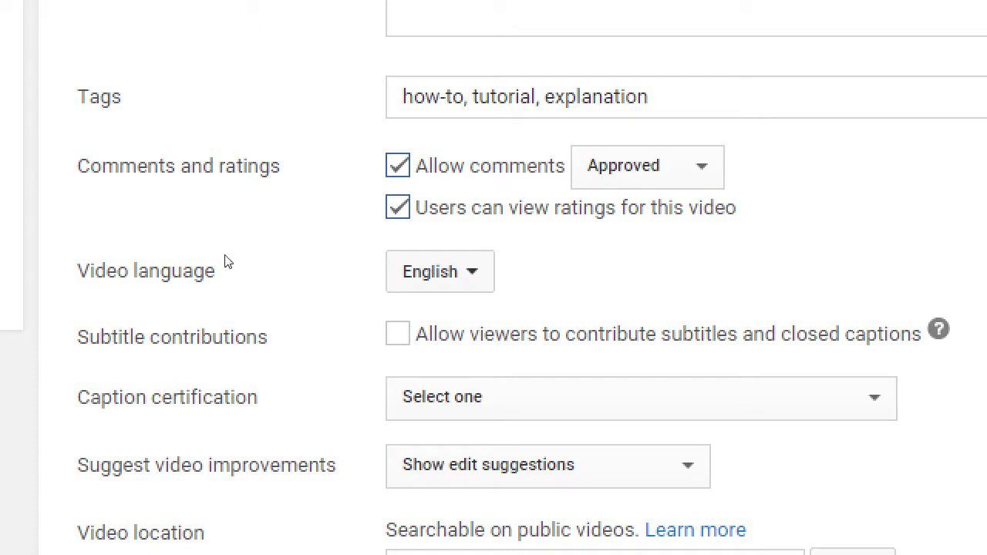
left_click_drag(209, 249, 261, 251)
left_click(264, 250)
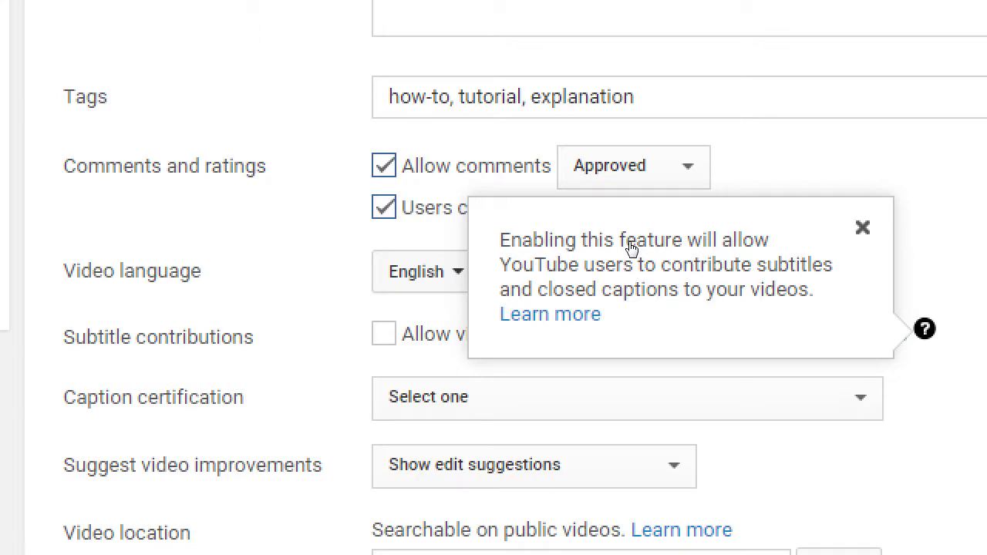
Turn the option for viewers to contribute subtitles and closed captions on and back off
left_click(606, 199)
key("space")
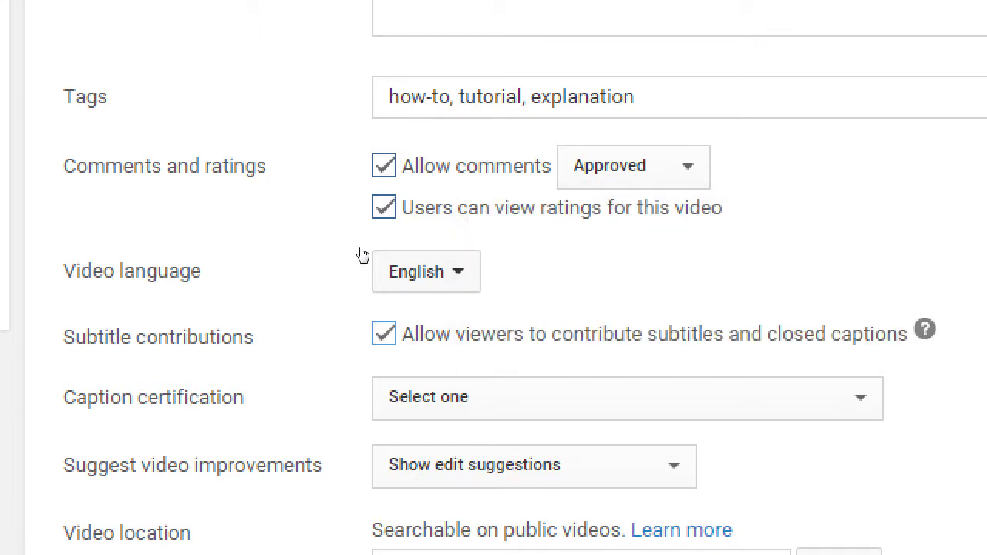
key("space")
key("space")
key("space")
Set the default caption certification to "This content has never aired on television in the U.S."
scroll(343, 339, "down", 1)
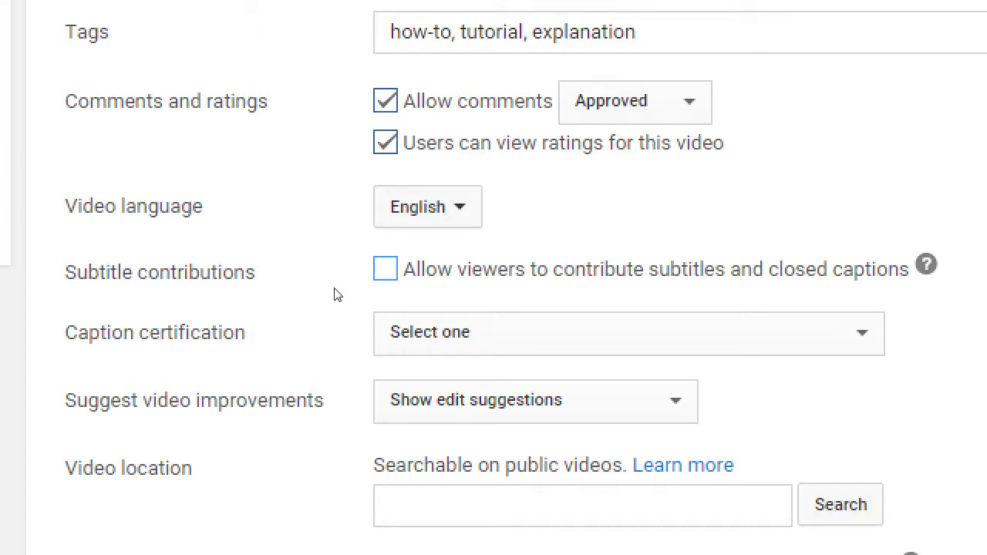
key("Tab")
key("space")
key("Down")
key("Down")
key("Down")
key("Down")
key("Down")
key("Down")
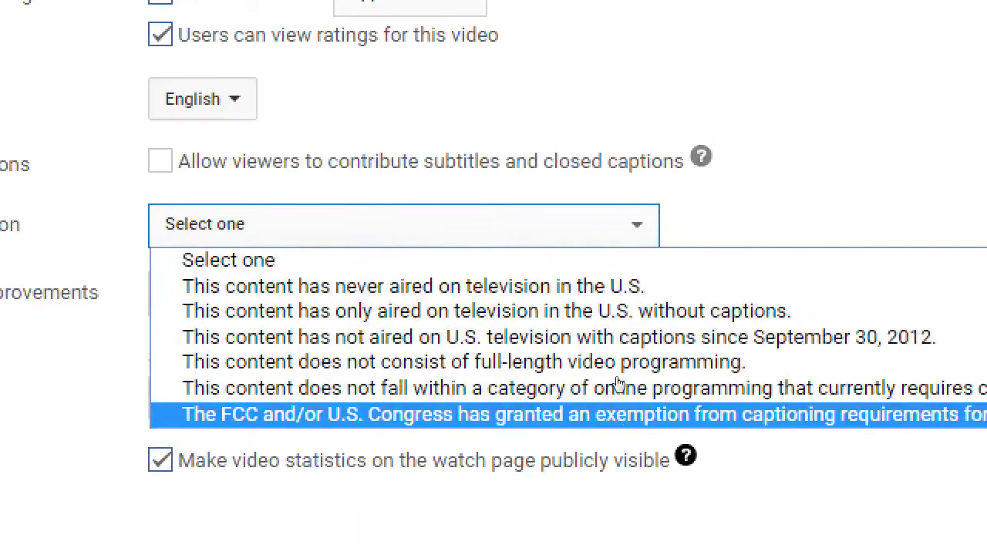
key("Up")
key("Up")
key("Up")
key("Up")
key("Up")
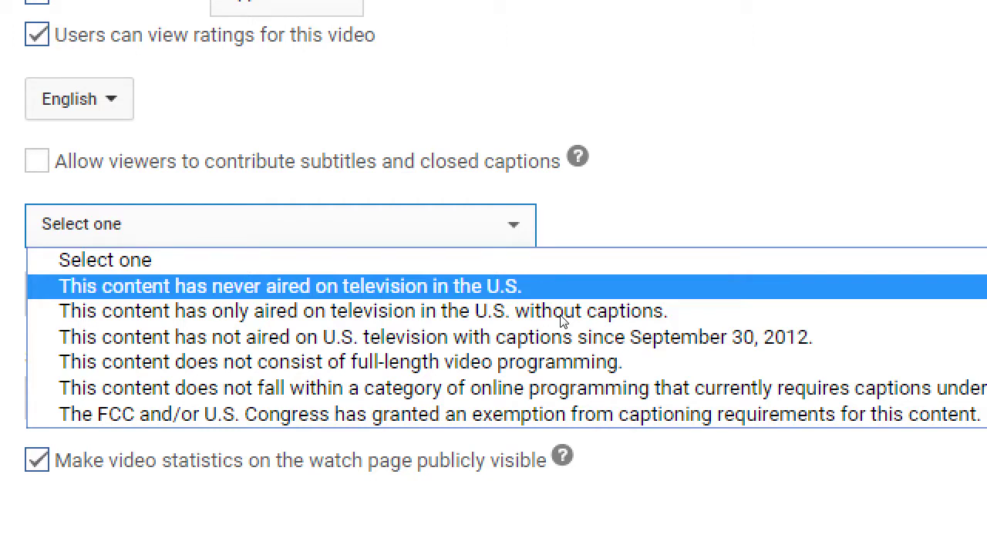
key("Return")
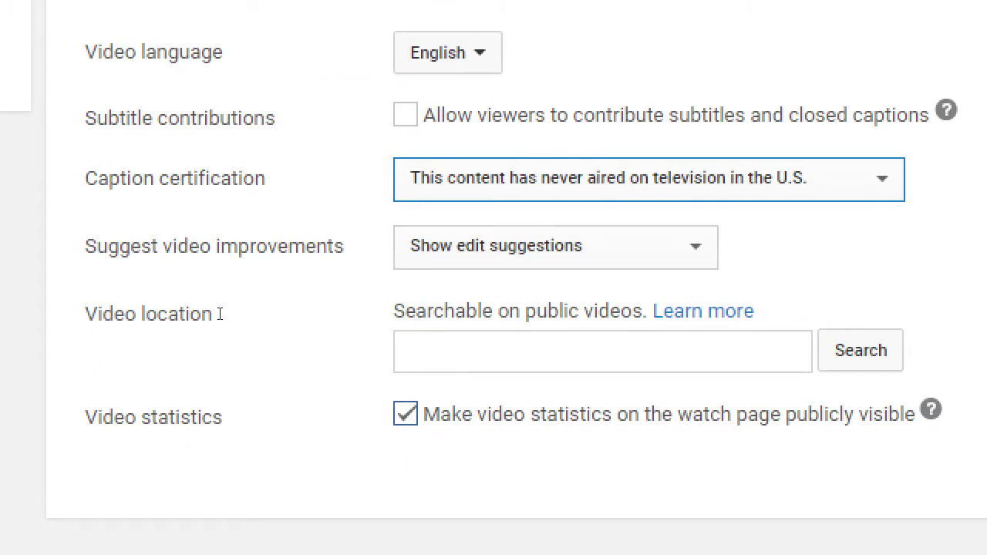
left_click_drag(220, 314, 306, 320)
left_click(302, 314)
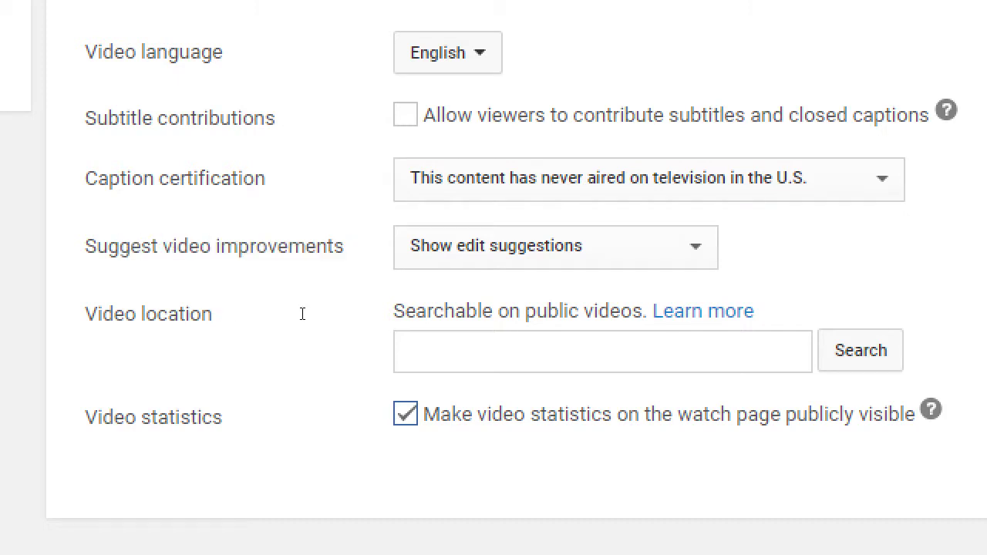
Review the choices for suggested video improvements while keeping Show edit suggestions
key("Tab")
key("space")
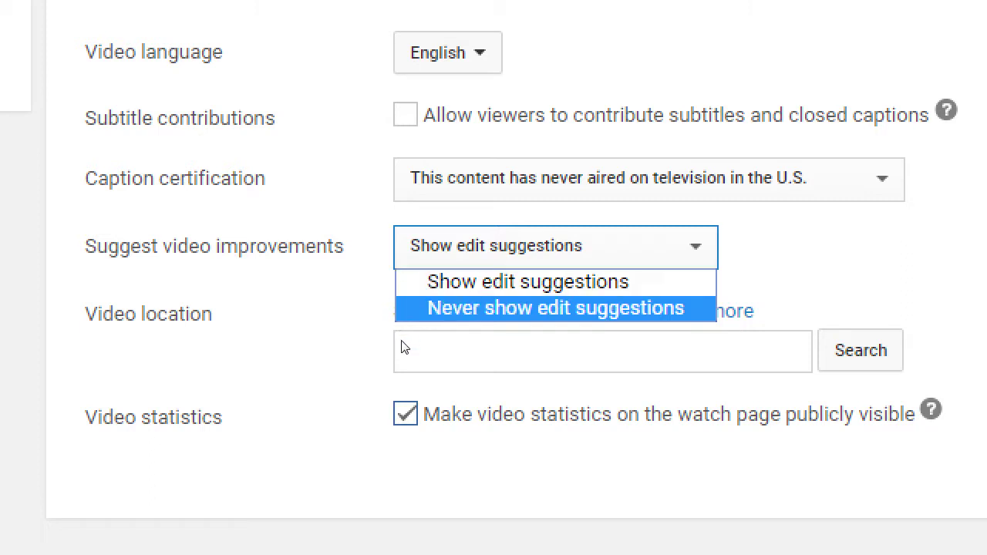
left_click(315, 325)
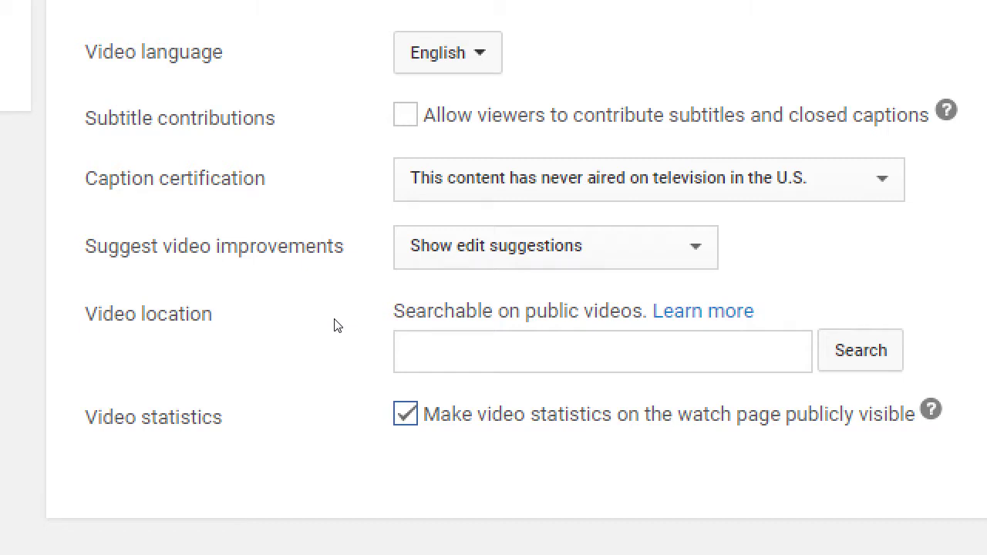
Enter the college's street address as the default video location and look it up on the map
left_click(378, 363)
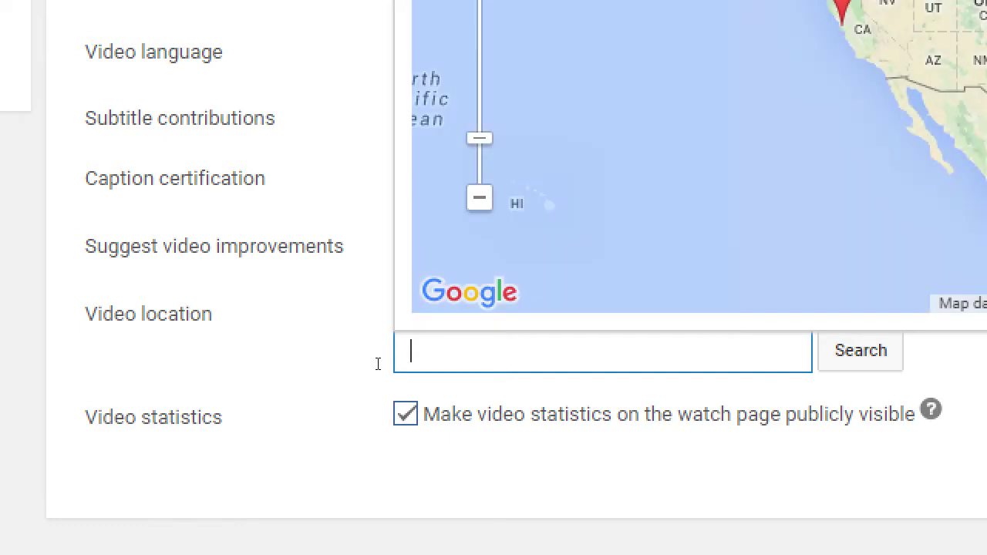
type("900 ota")
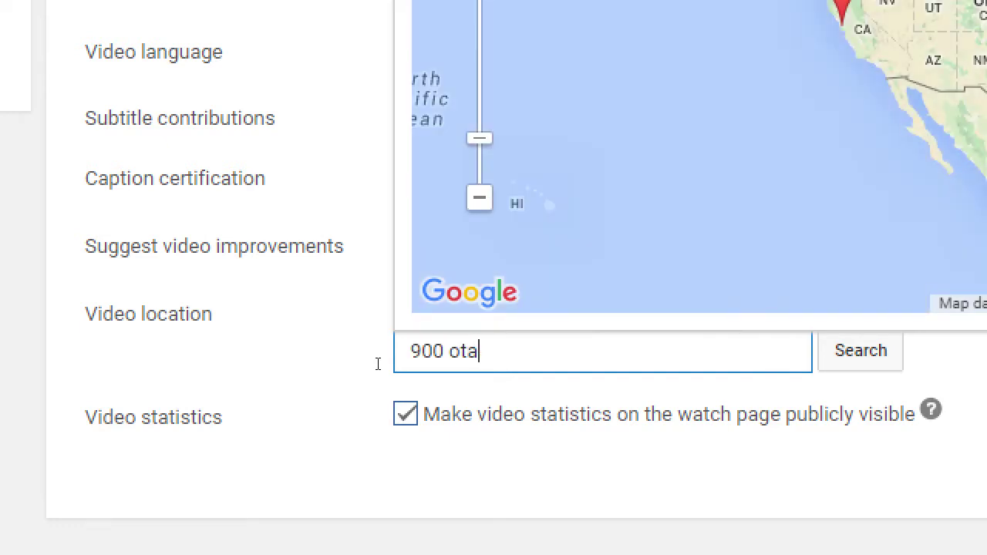
type("y lakes rd")
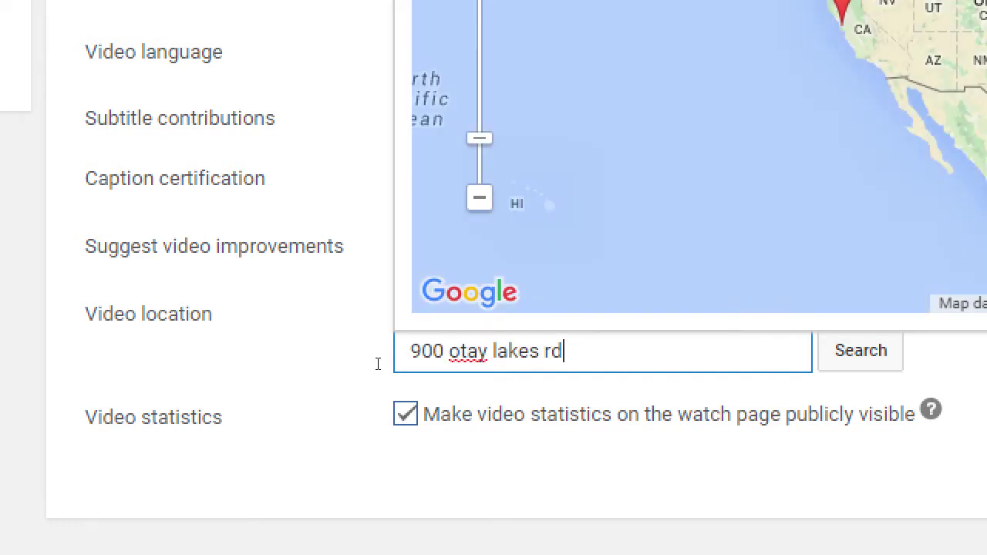
type(" chula vista 91910")
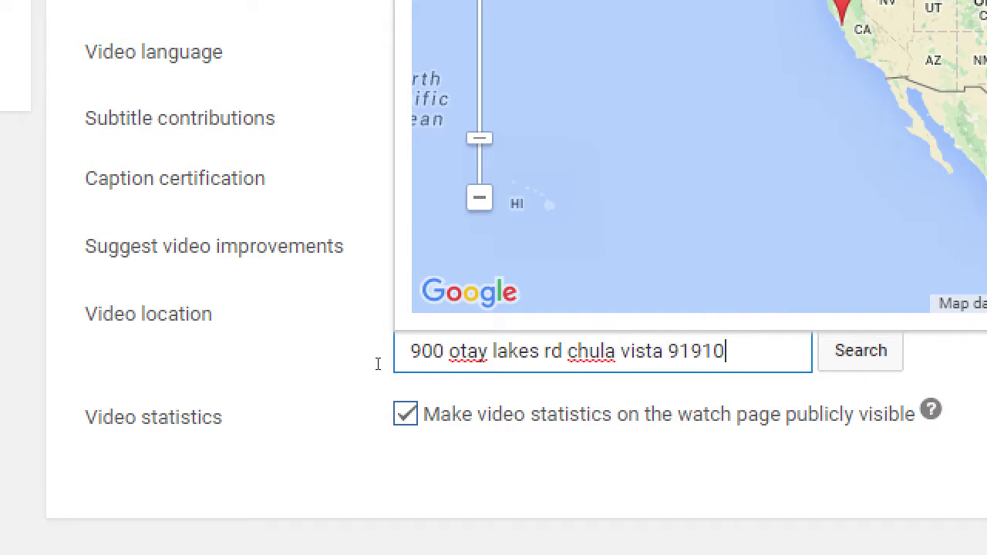
key("Return")
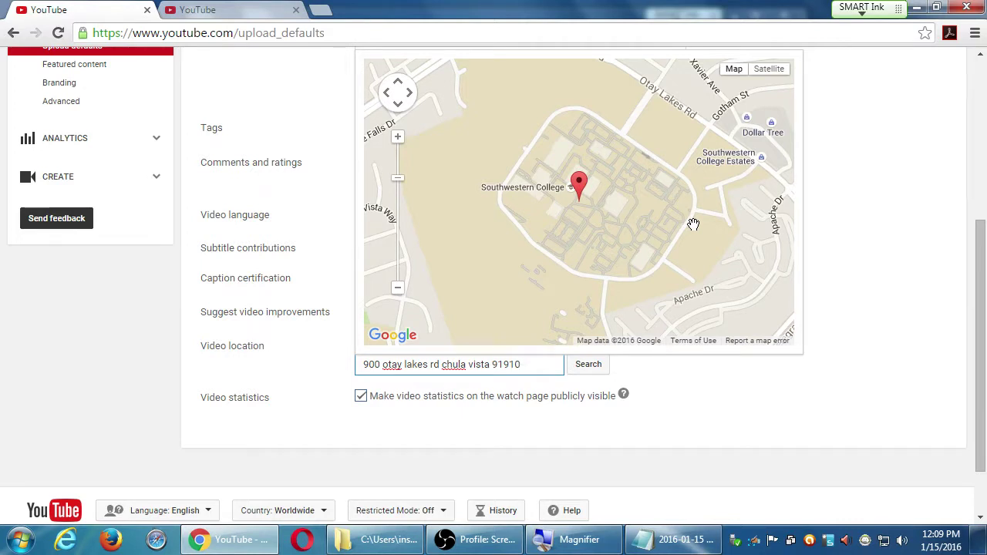
left_click(660, 404)
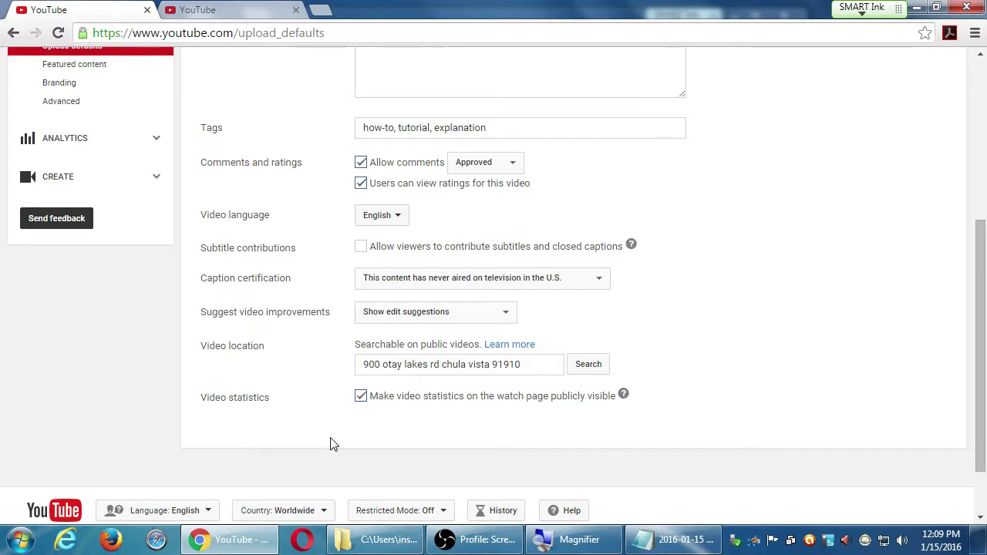
Stop making video statistics publicly visible on the watch page and save the upload defaults
left_click(360, 399)
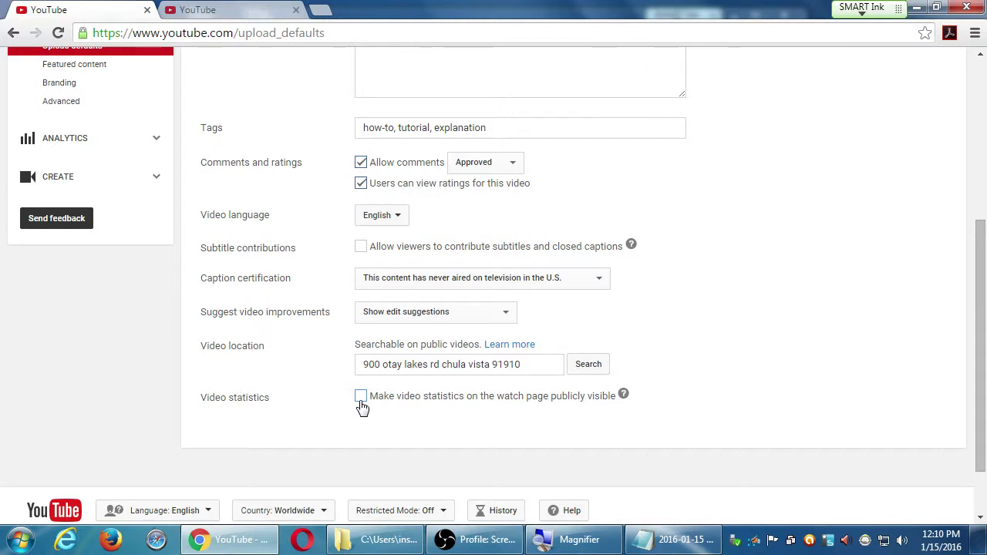
scroll(363, 408, "up", 4)
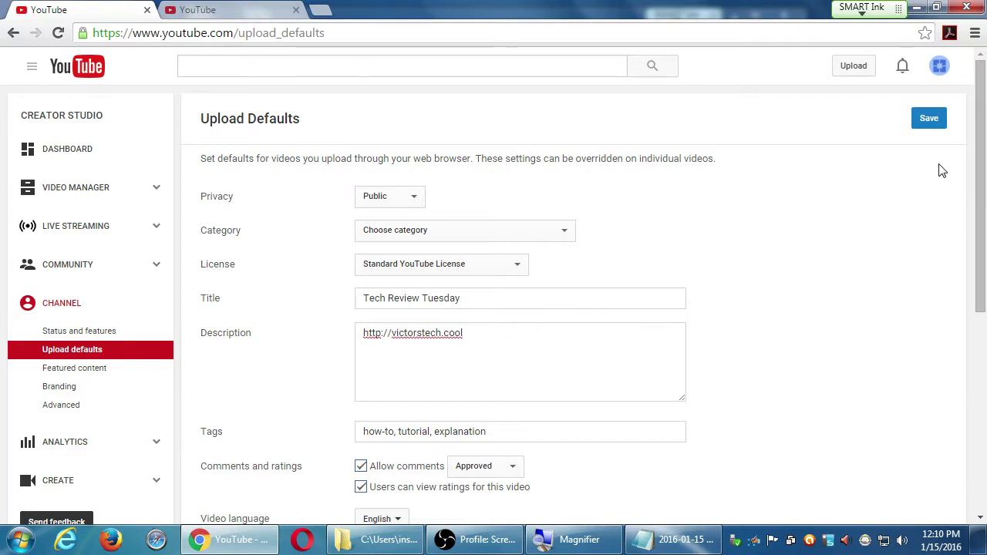
left_click(929, 123)
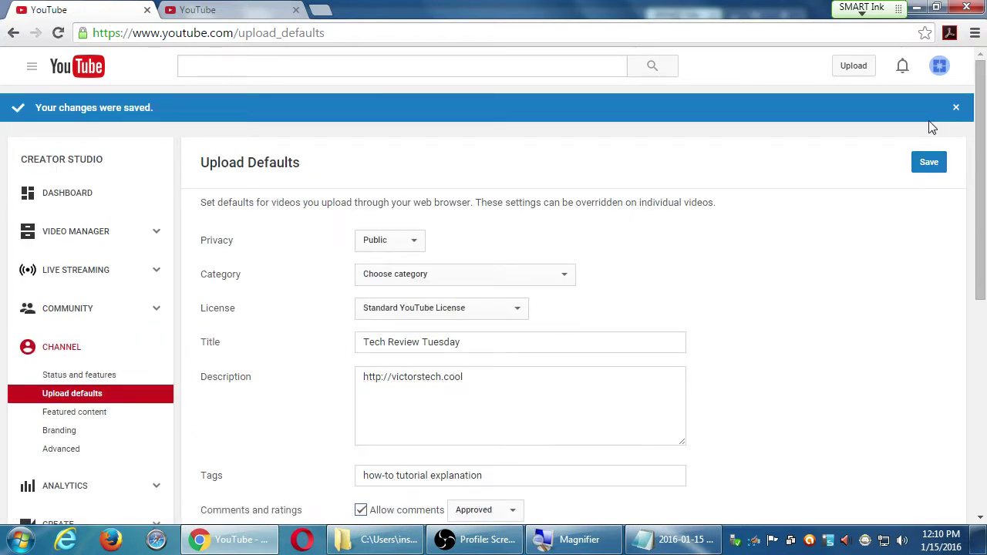
View the channel's Branding page and examine its Advanced settings from account information to the analytics tracking ID
scroll(269, 437, "down", 1)
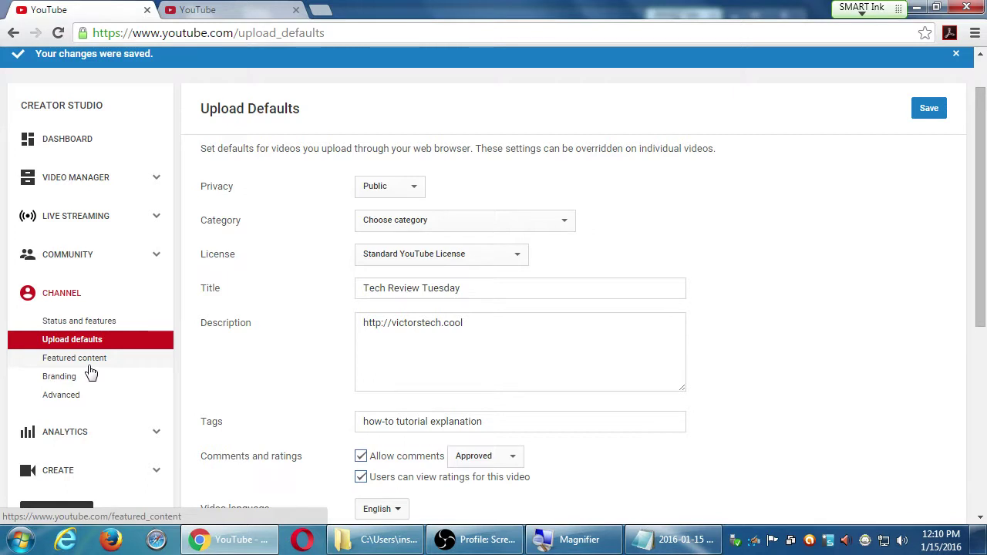
left_click(50, 379)
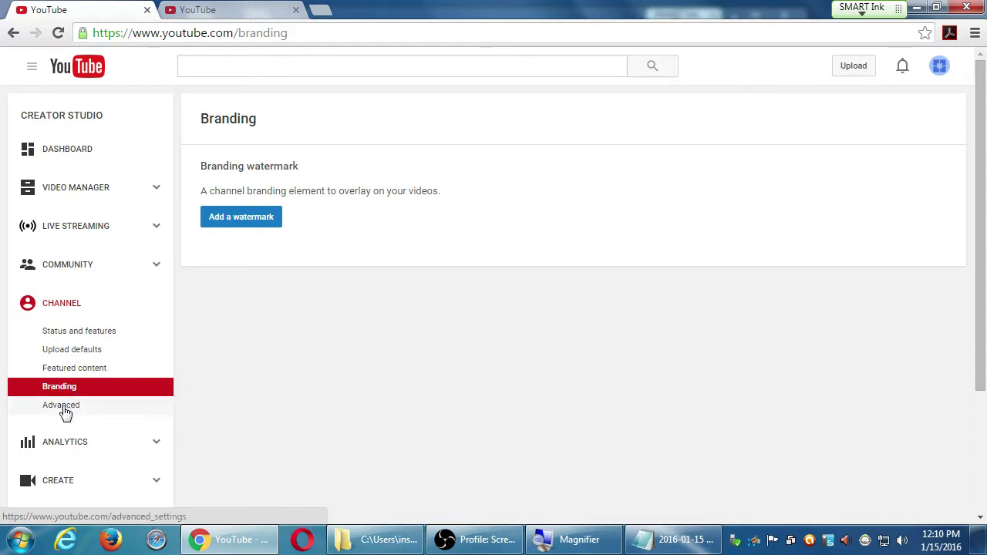
left_click(66, 414)
left_click(66, 414)
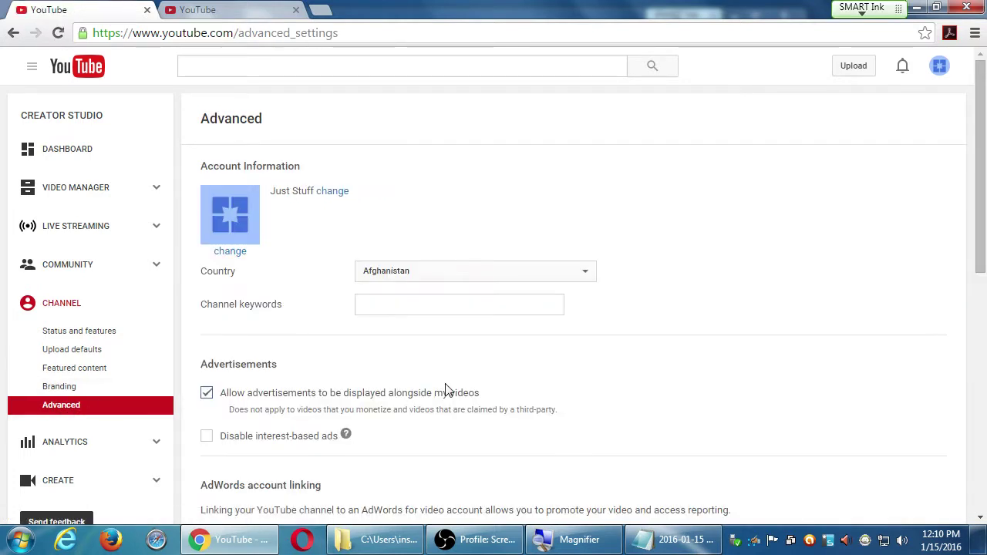
scroll(740, 261, "down", 7)
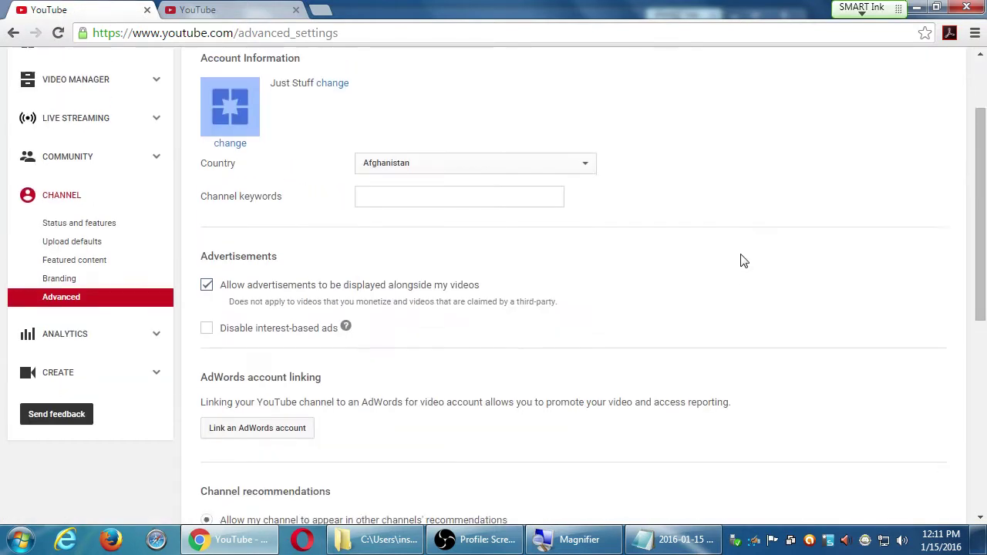
scroll(752, 261, "up", 3)
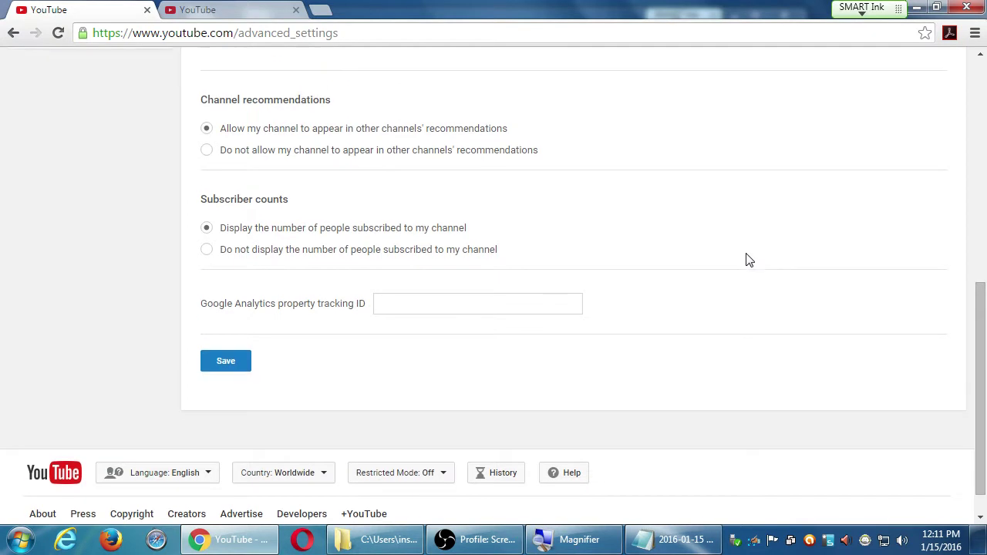
scroll(746, 260, "up", 4)
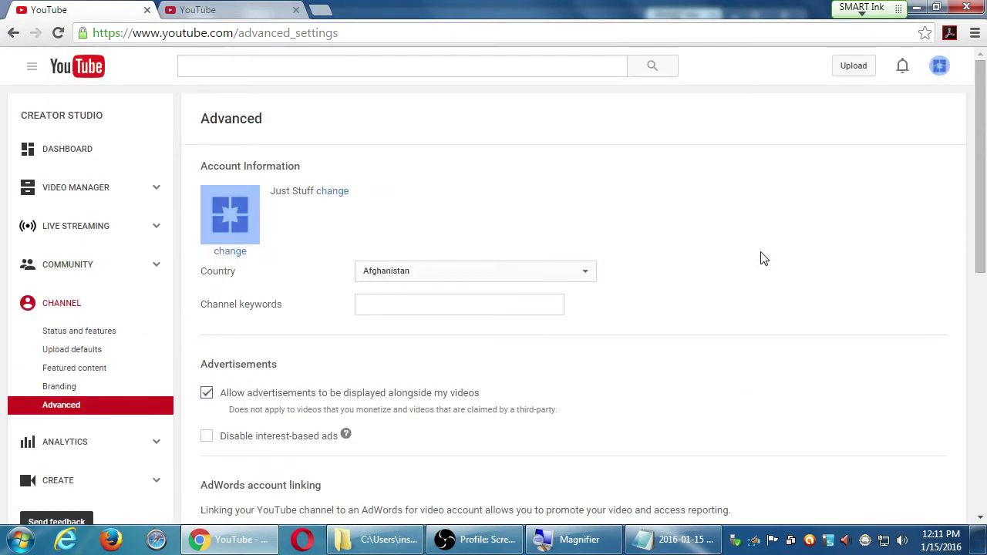
Open the Creator Studio dashboard in a separate browser tab and check the Just Stuff channel there
left_click(219, 9)
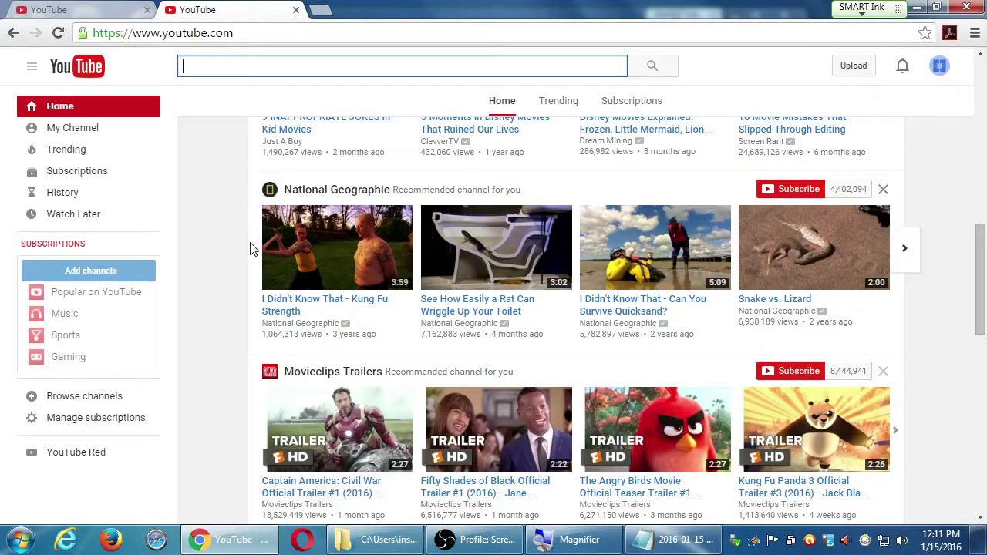
left_click(116, 9)
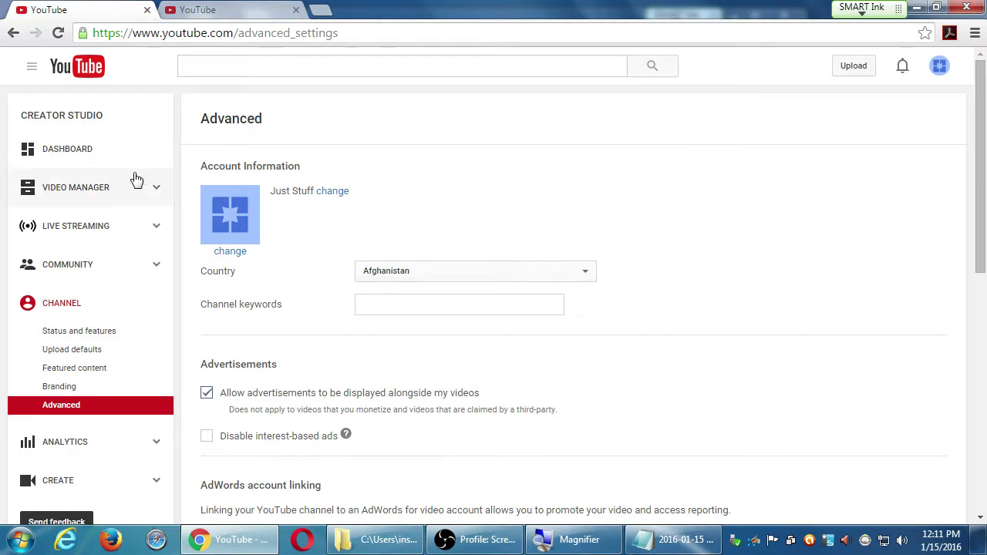
middle_click(117, 156)
left_click(190, 7)
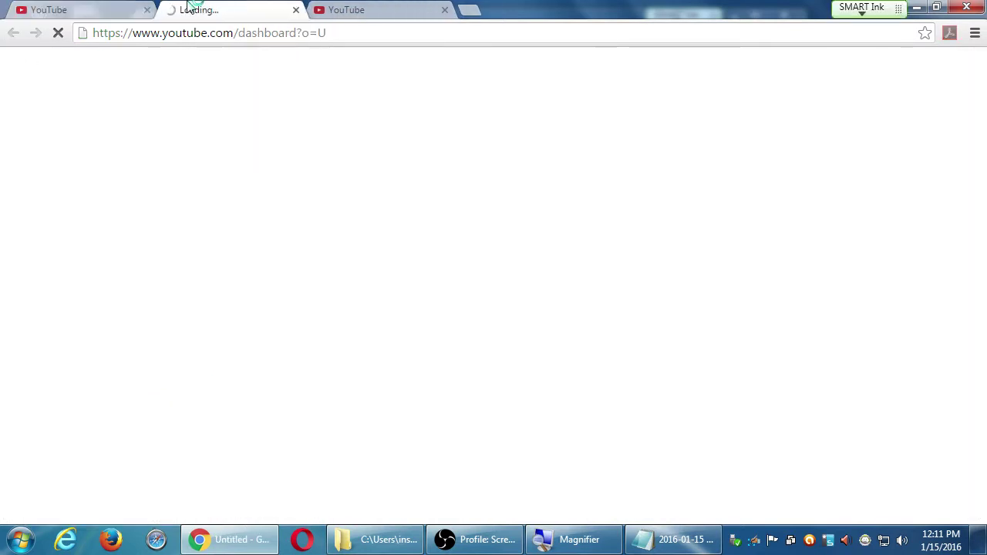
left_click(77, 9)
left_click_drag(270, 191, 304, 194)
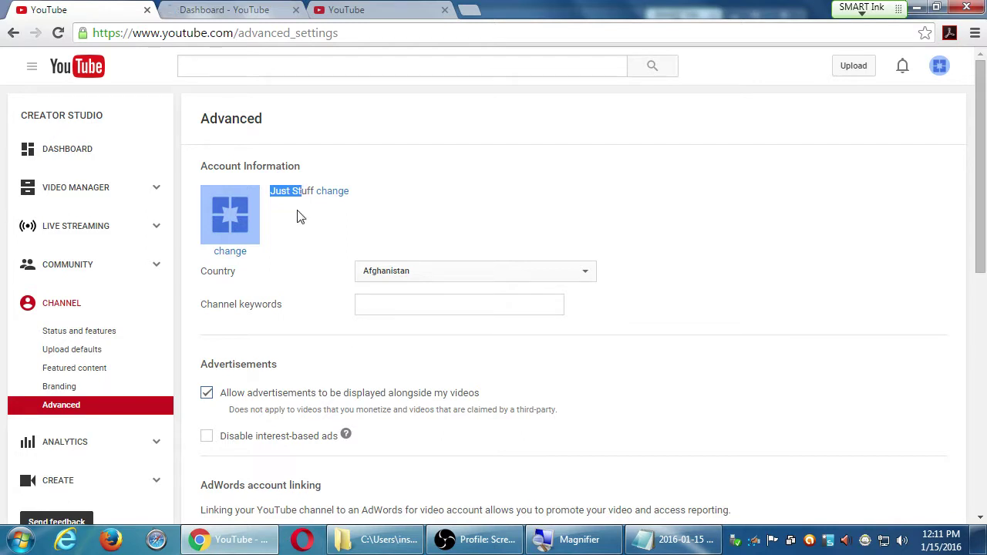
left_click(236, 8)
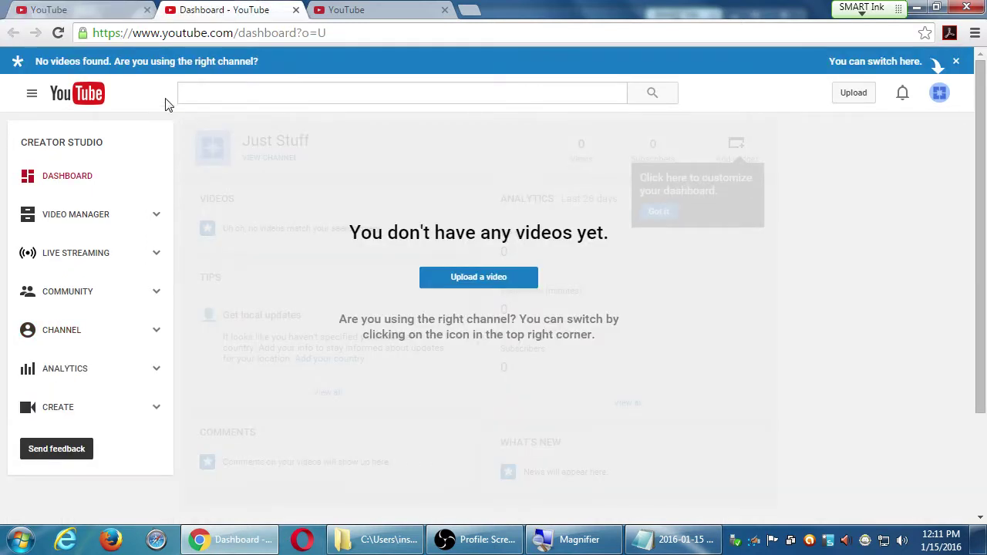
View the channel's video list in Video Manager and check which channel is active in the account switcher
left_click(149, 218)
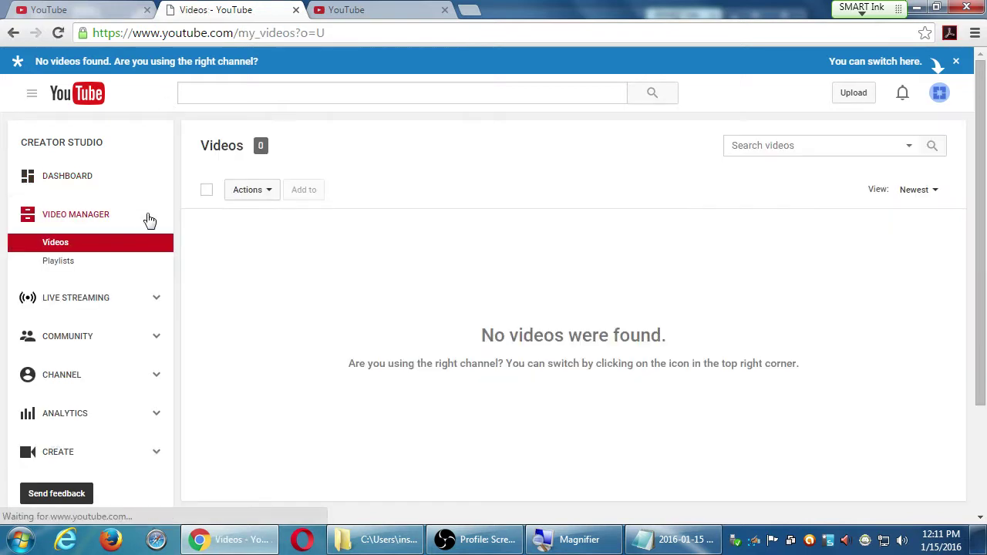
left_click(944, 101)
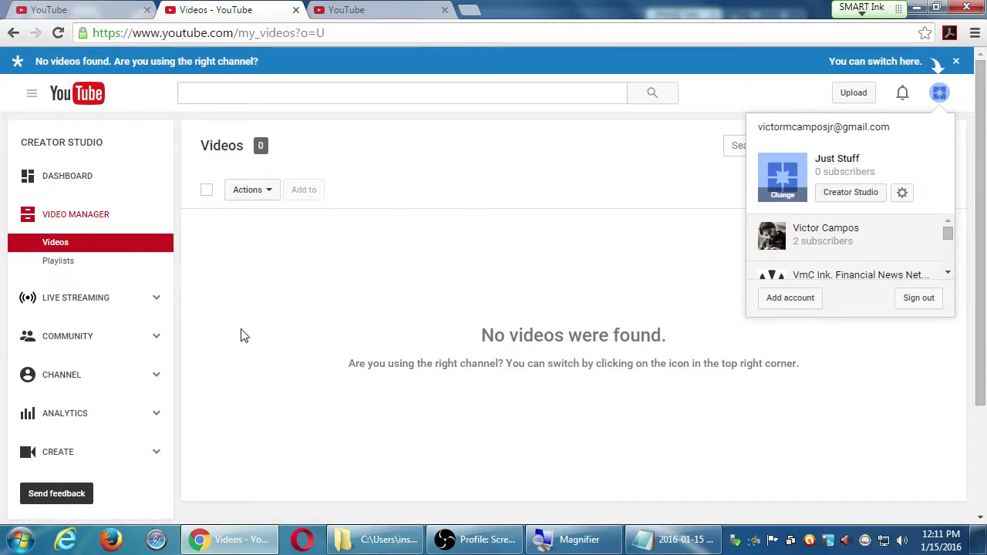
left_click(223, 294)
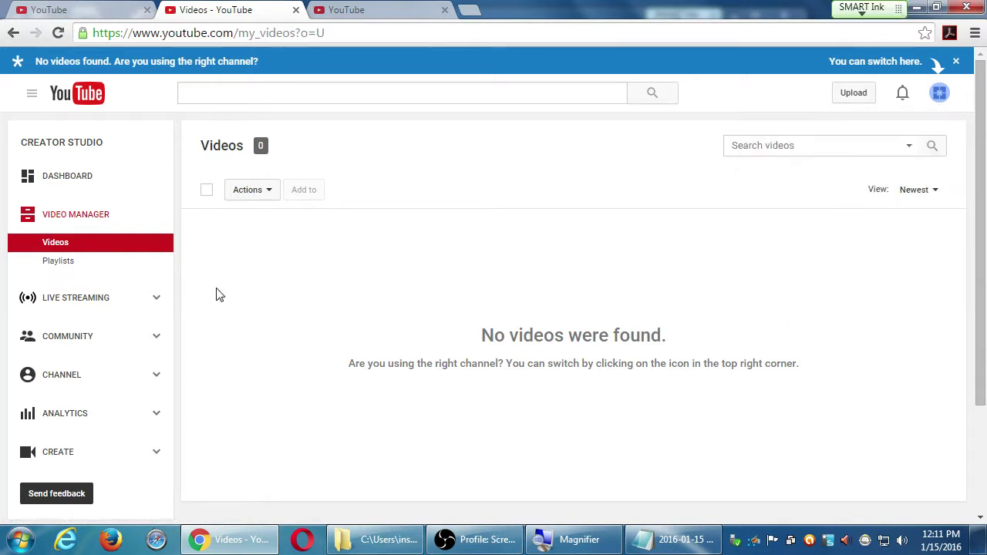
Open the channel's Status and features page and examine the list of features
left_click(92, 386)
scroll(99, 385, "down", 4)
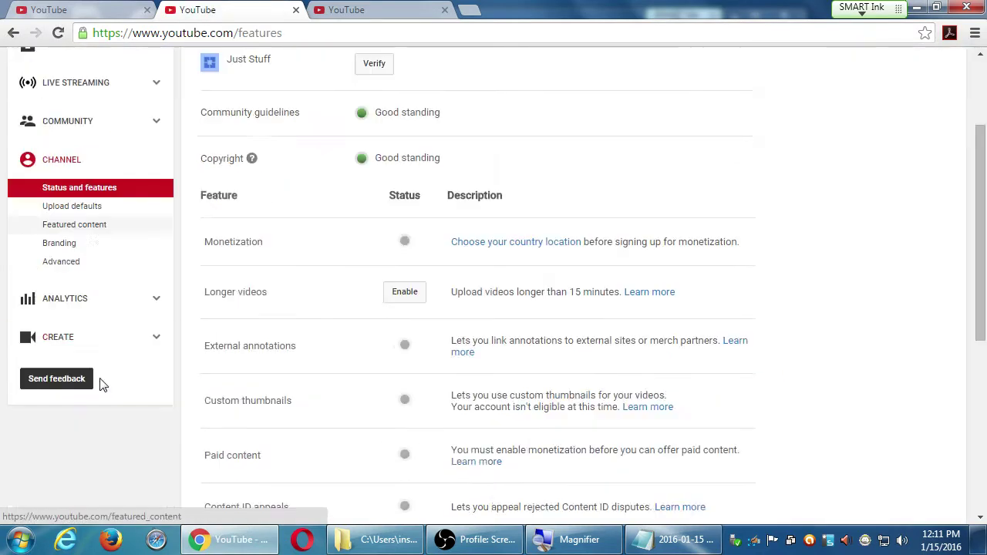
Replace "features" in the page address with the random text lkajsdlkfjklsfadjklsfdakjlfsad without loading it
scroll(102, 385, "up", 3)
scroll(103, 385, "up", 2)
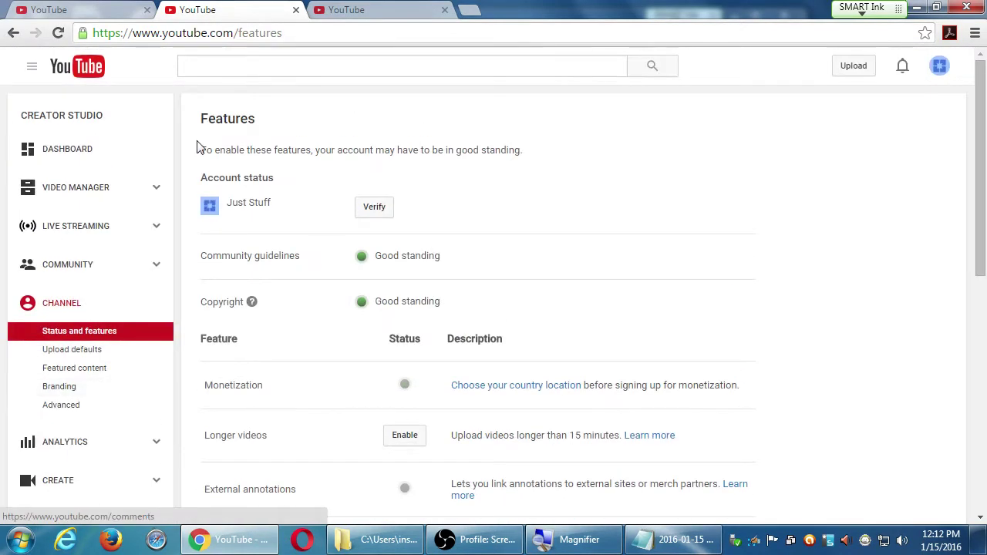
double_click(272, 34)
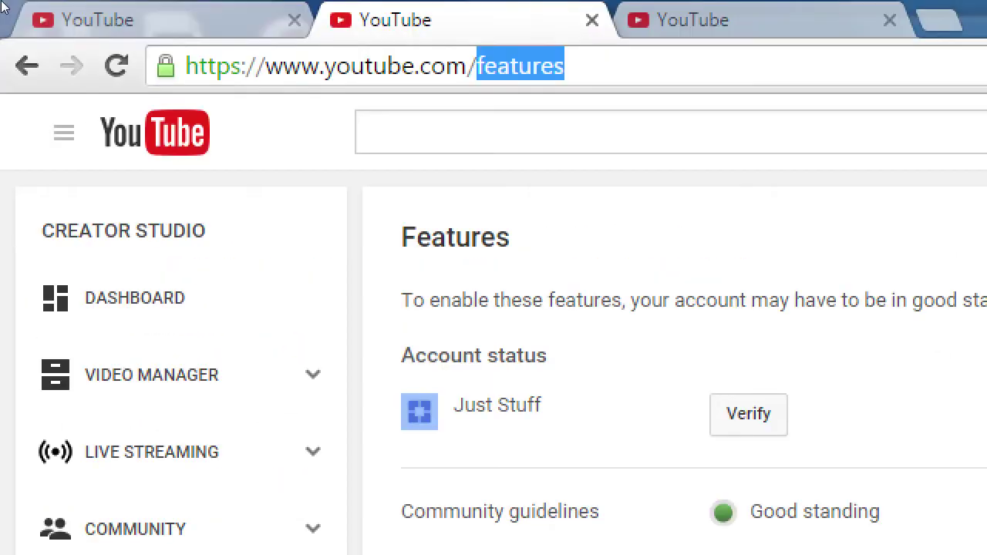
type("lkajsdlkfjklsfadjklsfdakjlfsad")
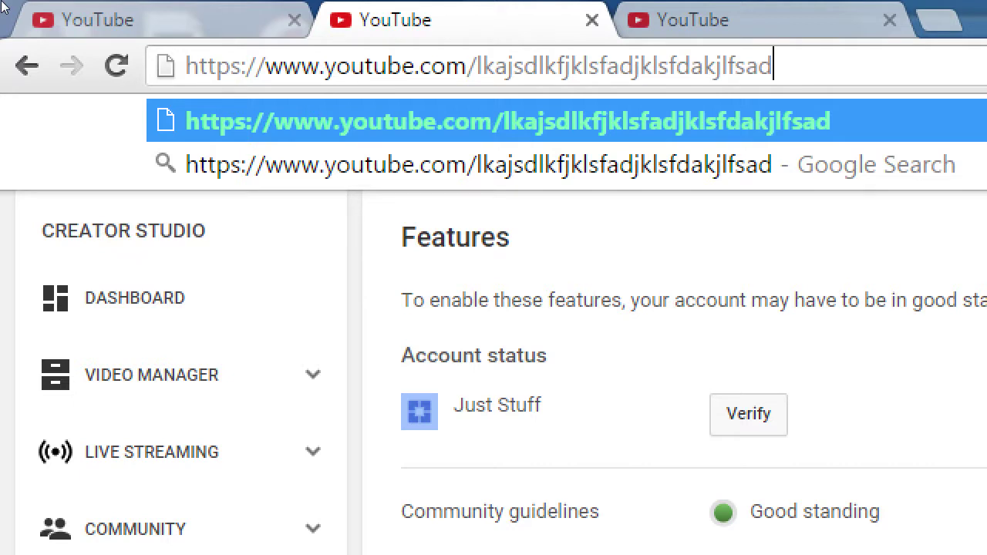
Change the ending of the unloaded page address to juststuff as a sample custom channel address
key("ctrl+shift+Left")
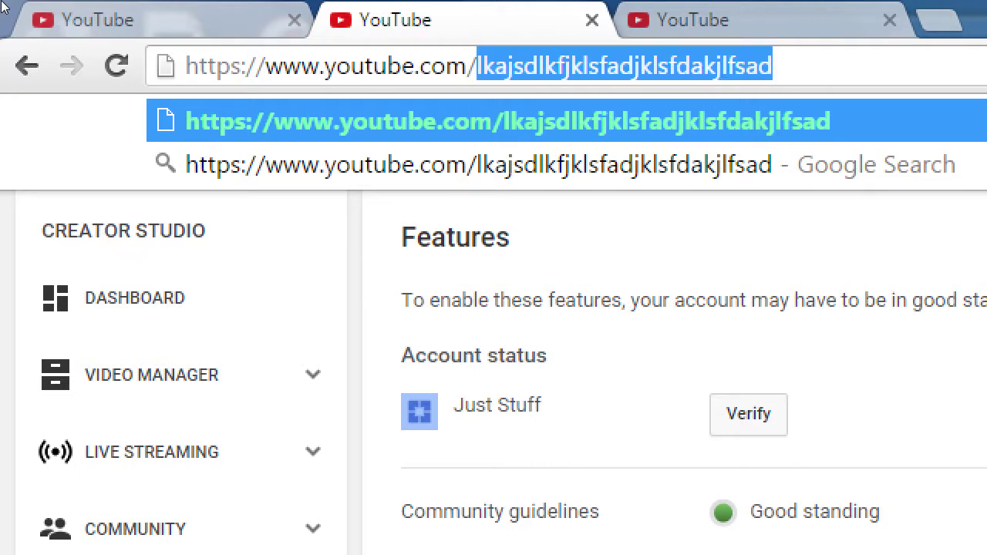
type("jus")
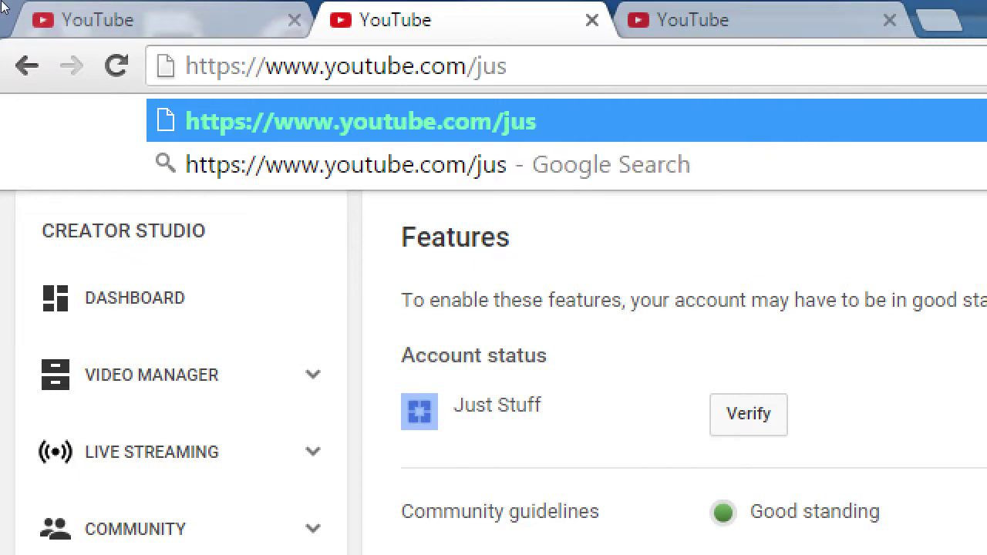
type("tstuff")
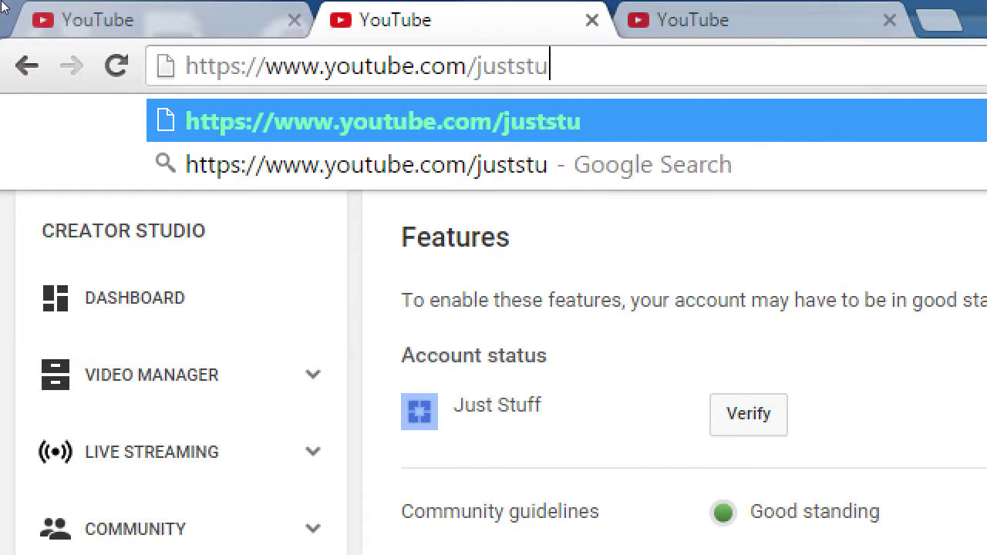
key("Left")
key("Left")
key("Left")
key("Left")
key("Left")
key("Left")
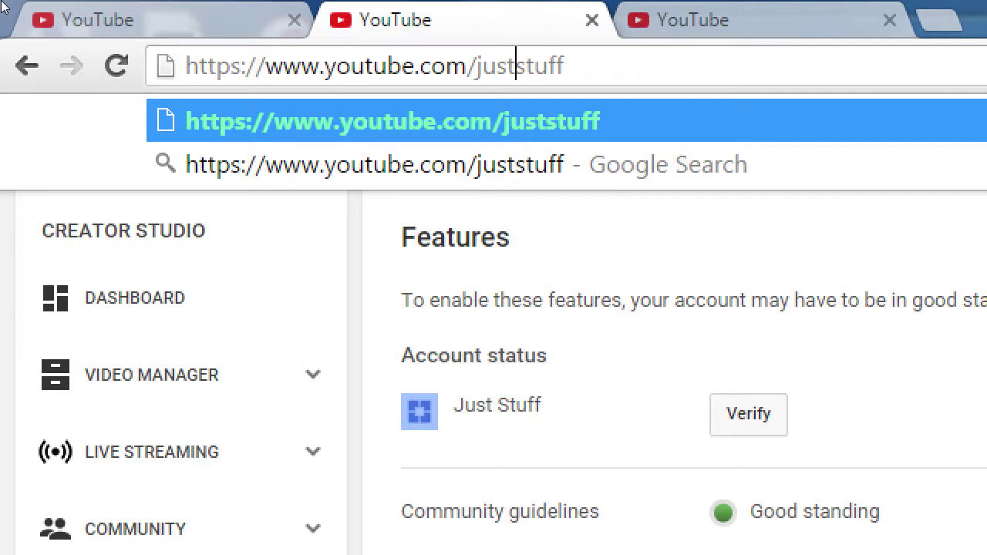
key("ctrl+shift+Tab")
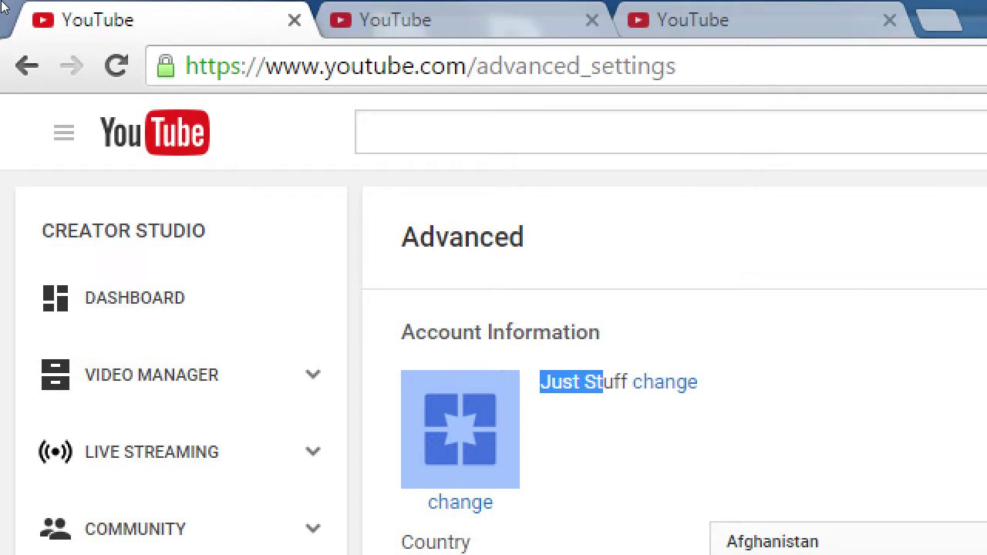
key("ctrl+Tab")
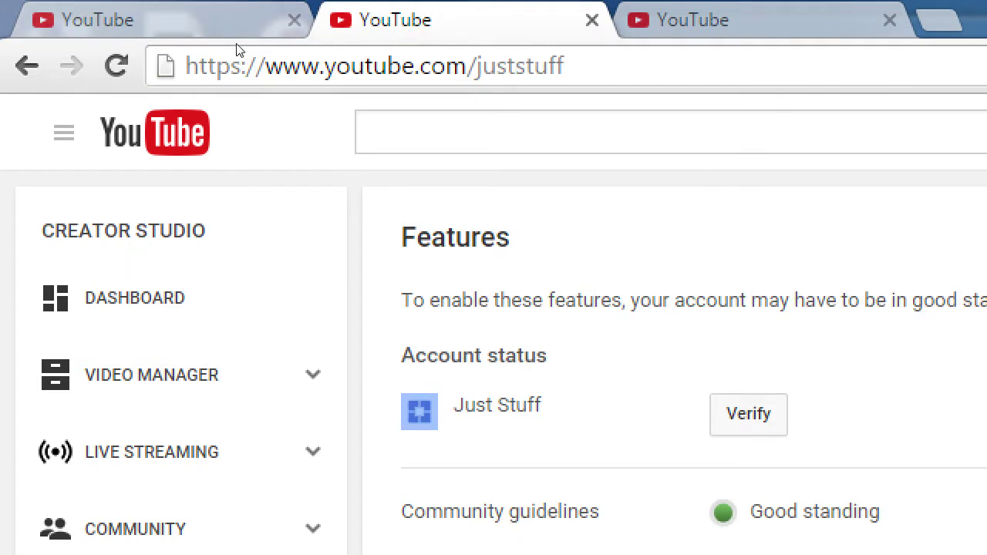
Overwrite juststuff in the unloaded page address with the random letters fgtghfgghghghghggf
key("ctrl+Left")
key("shift+End")
type("fgtghfgghgh")
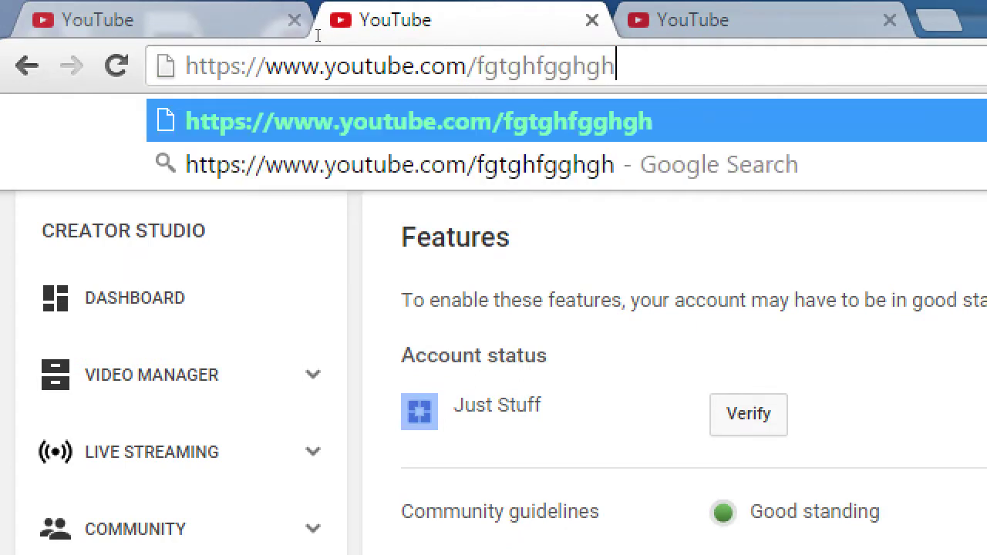
type("ghghggf")
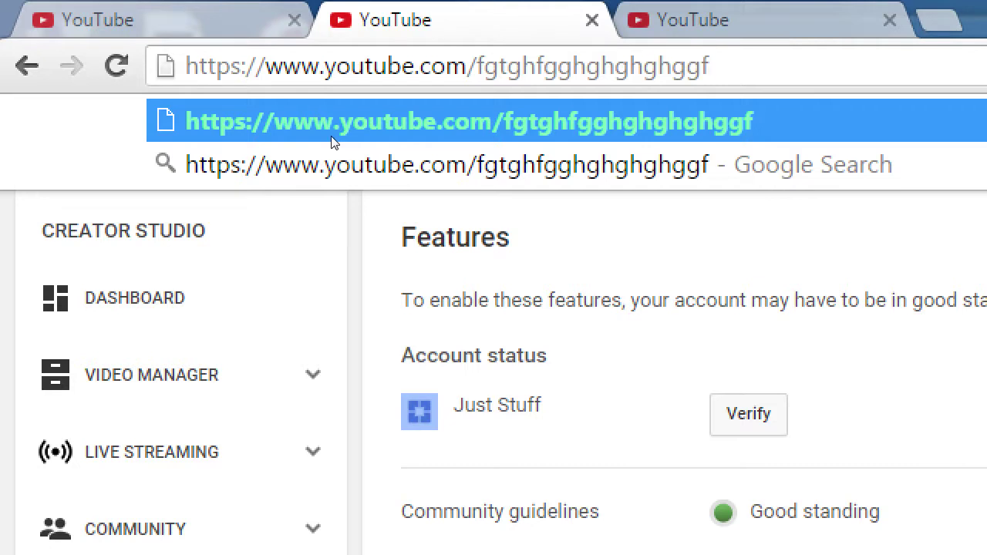
key("Escape")
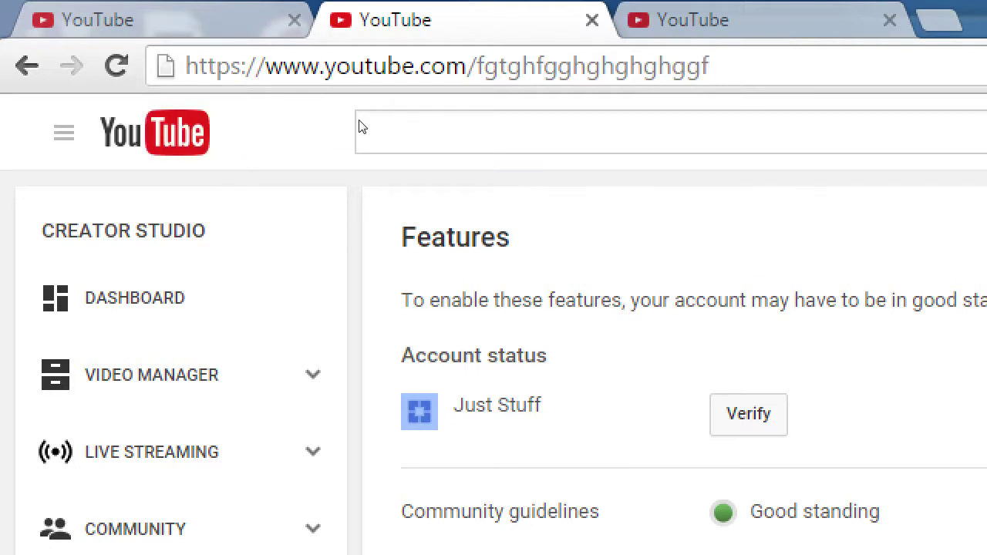
left_click(294, 36)
key("End")
key("ctrl+shift+Left")
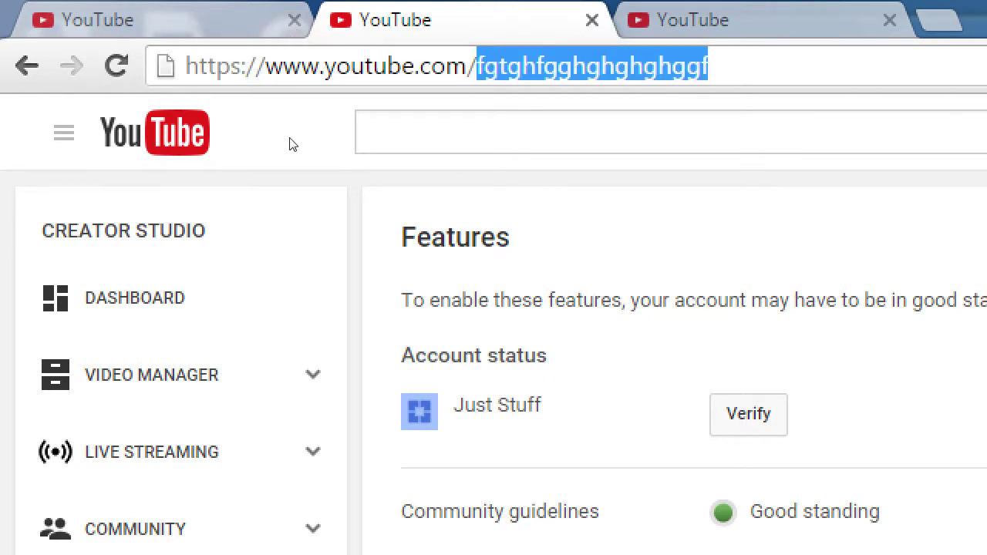
Return to the channel's Advanced settings and view the Advertisements options
left_click(108, 8)
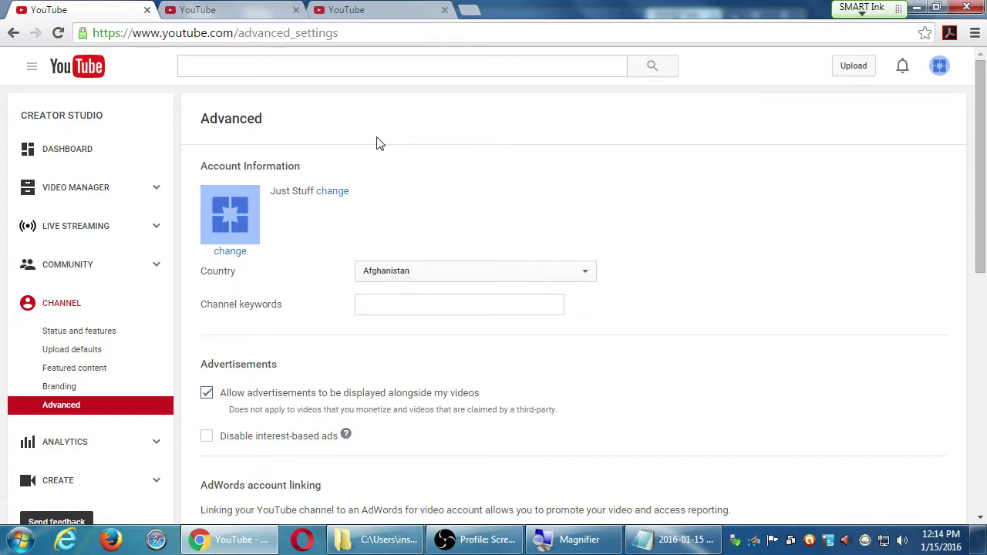
left_click(376, 10)
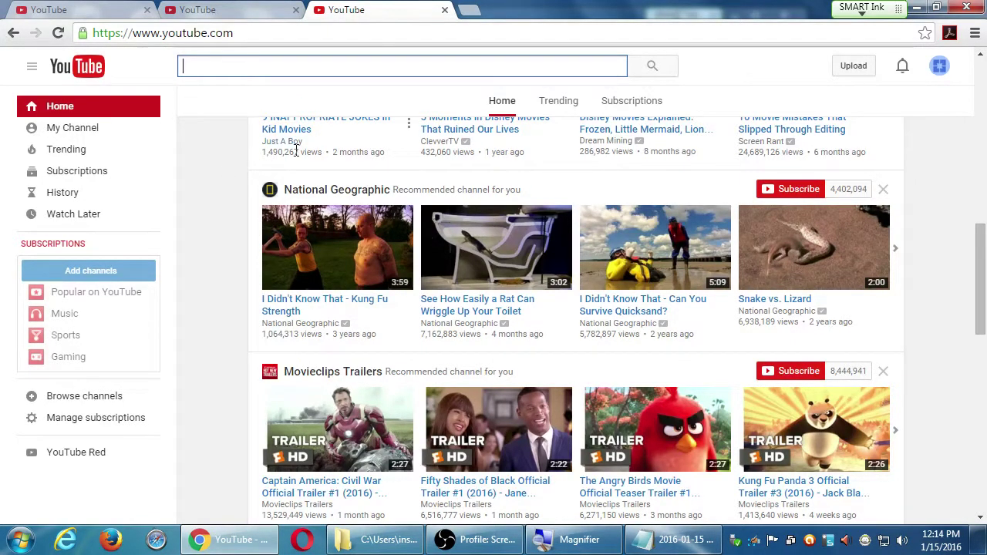
left_click(103, 9)
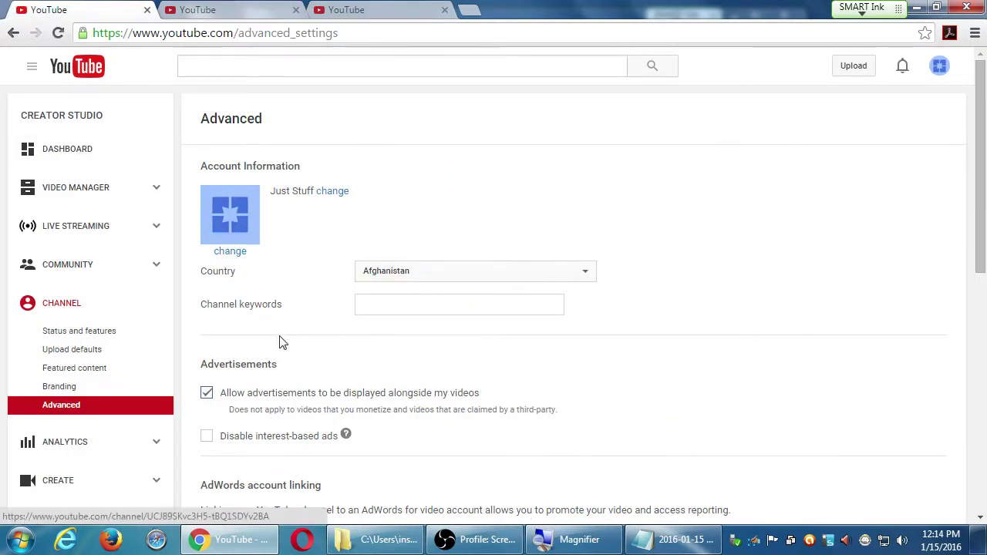
scroll(330, 347, "down", 1)
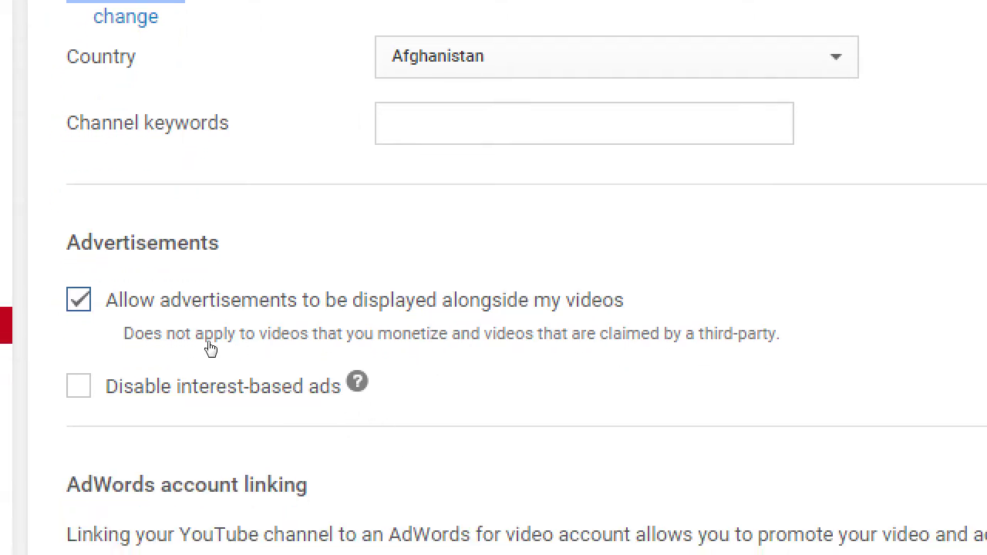
Switch off the option allowing advertisements alongside the channel's videos and switch it back on
left_click(210, 348)
left_click(209, 348)
key("space")
key("space")
scroll(193, 368, "up", 1)
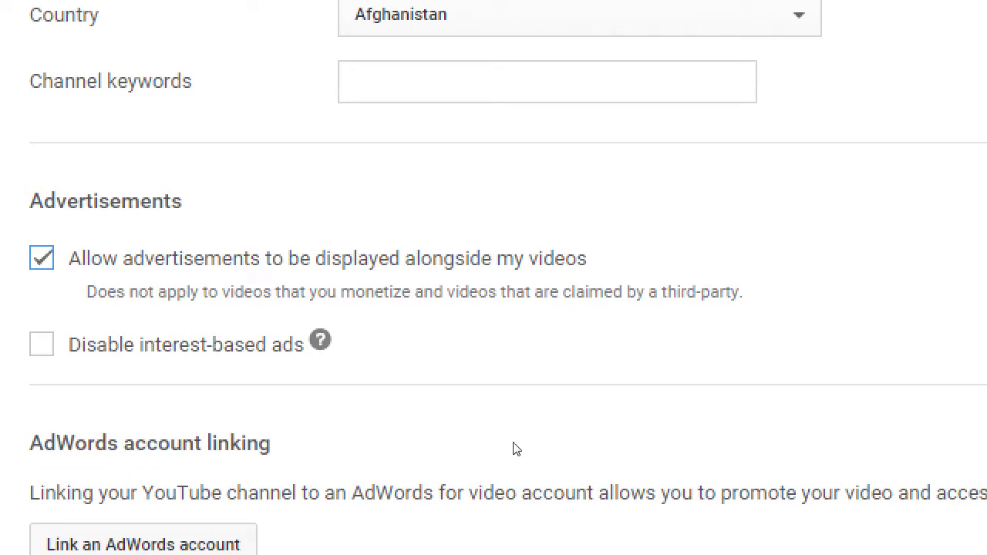
Set Subscriber counts to not display the number of subscribers, and revert it to displaying them
scroll(336, 467, "down", 3)
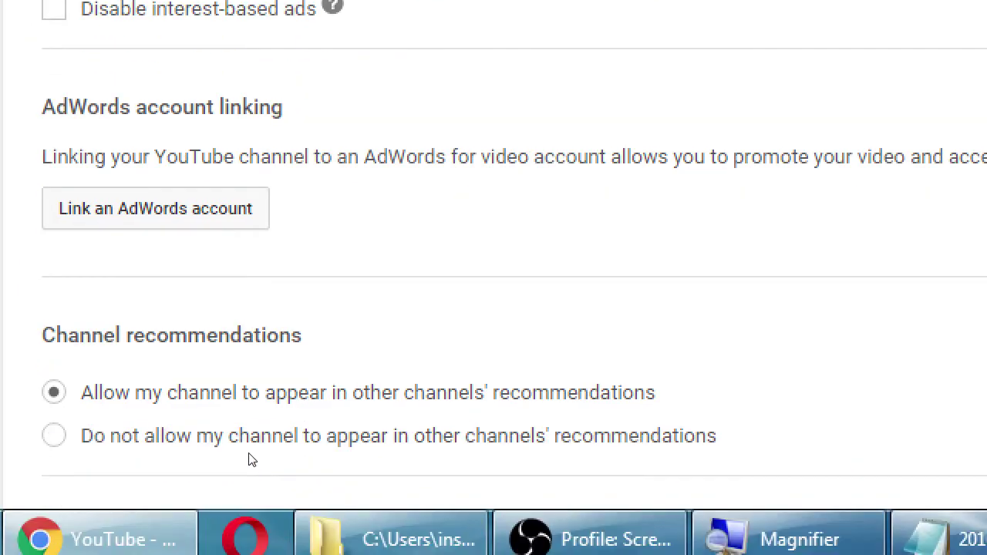
scroll(249, 460, "down", 3)
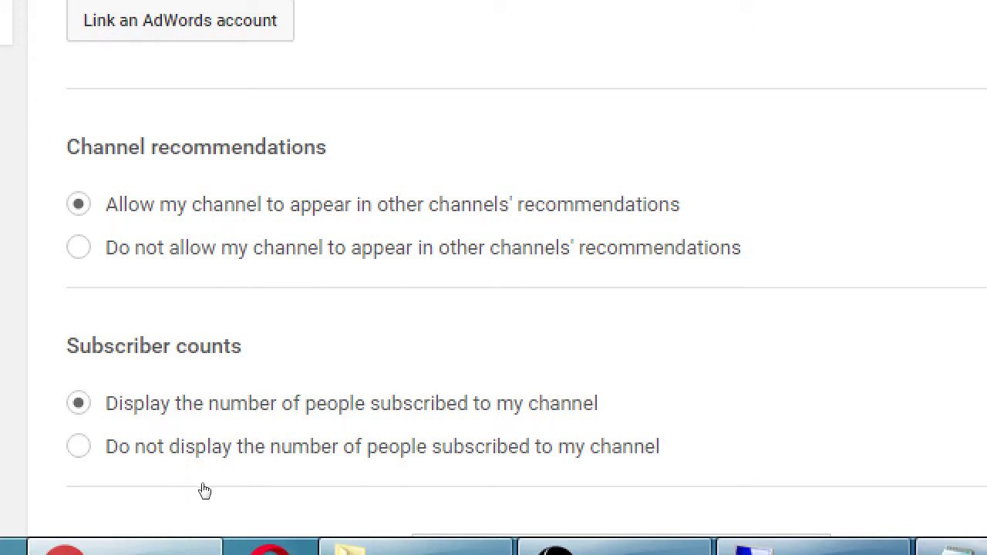
left_click(197, 455)
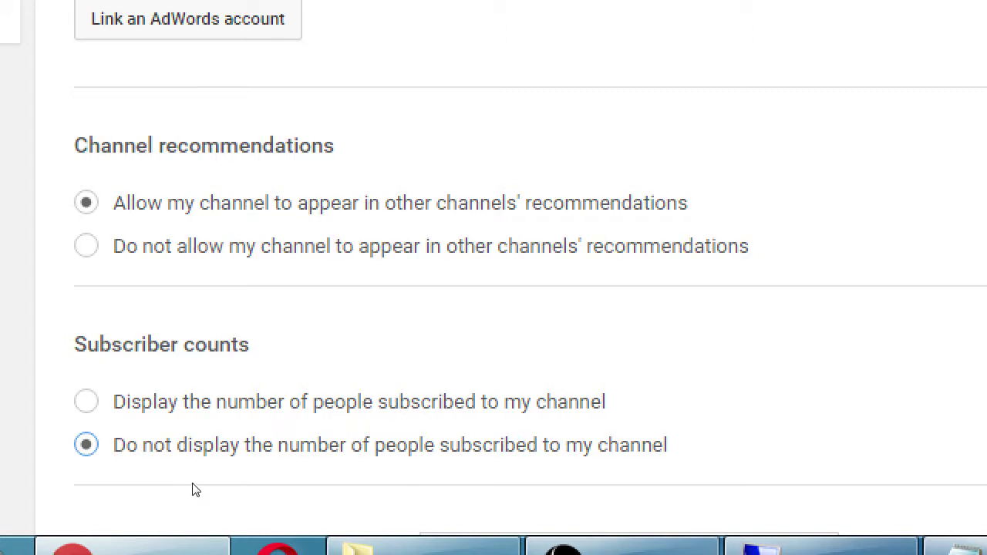
key("Up")
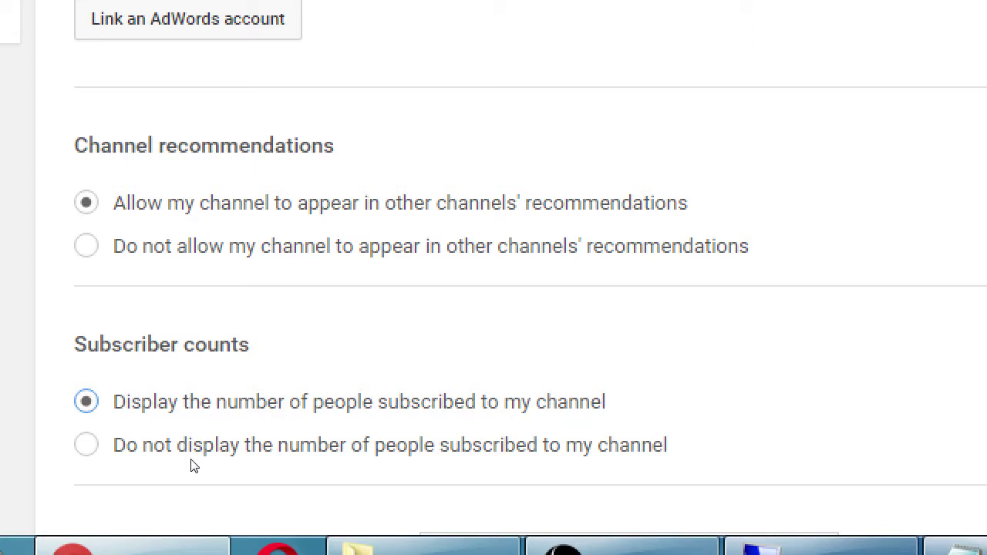
Review the Advanced settings and save them with advertisements, channel recommendations and the subscriber count allowed
scroll(196, 401, "down", 3)
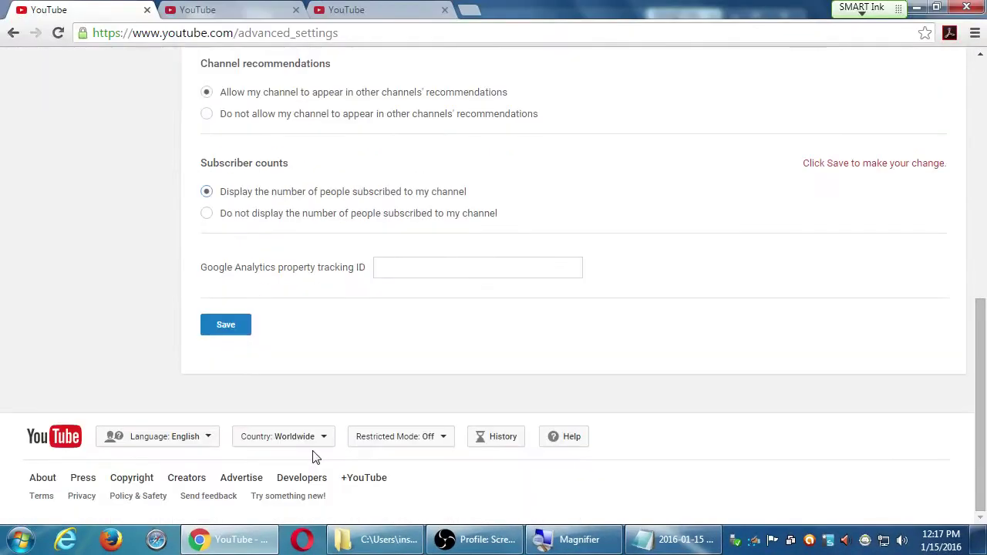
scroll(313, 456, "up", 6)
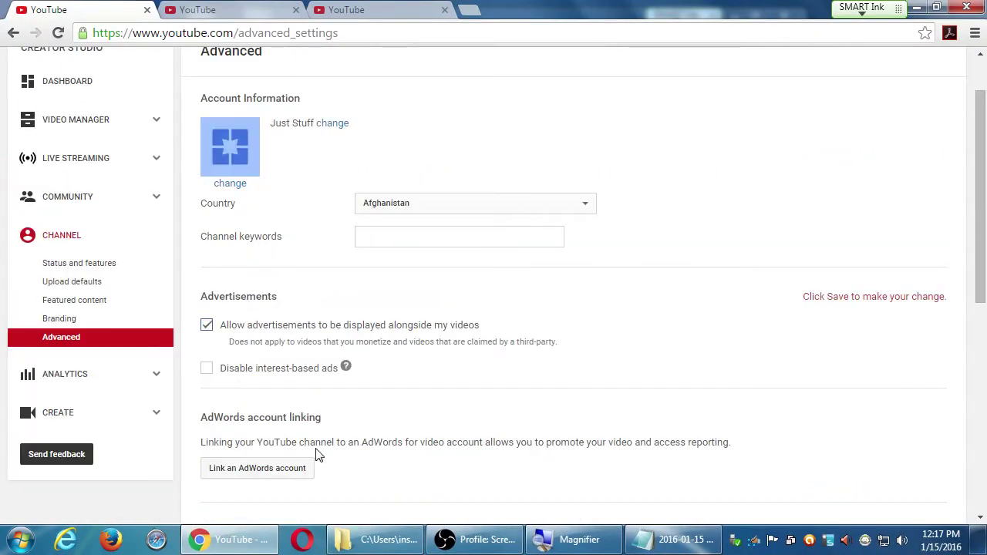
scroll(318, 455, "down", 5)
scroll(318, 455, "up", 1)
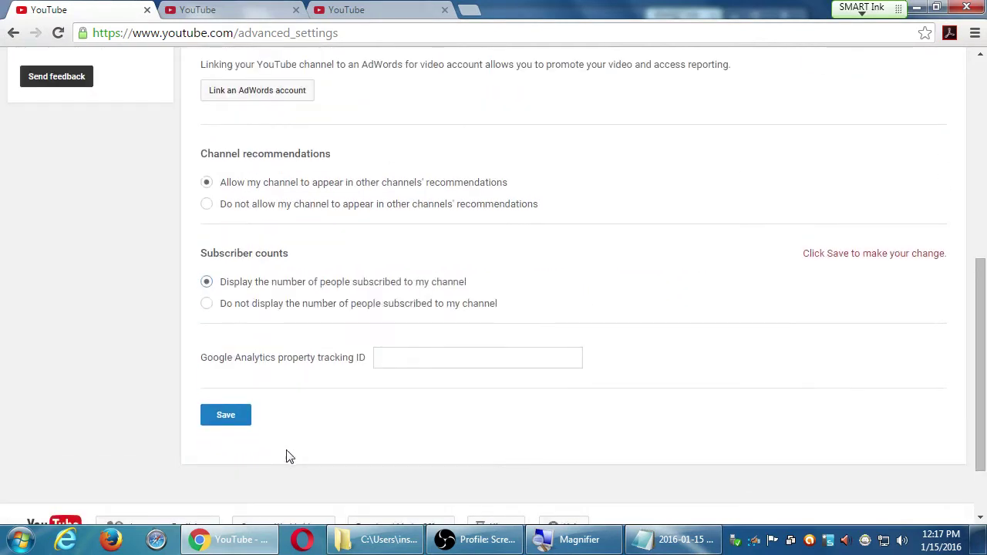
left_click(235, 417)
Examine the saved Advanced settings from account information to the Google Analytics property tracking ID
scroll(324, 401, "down", 4)
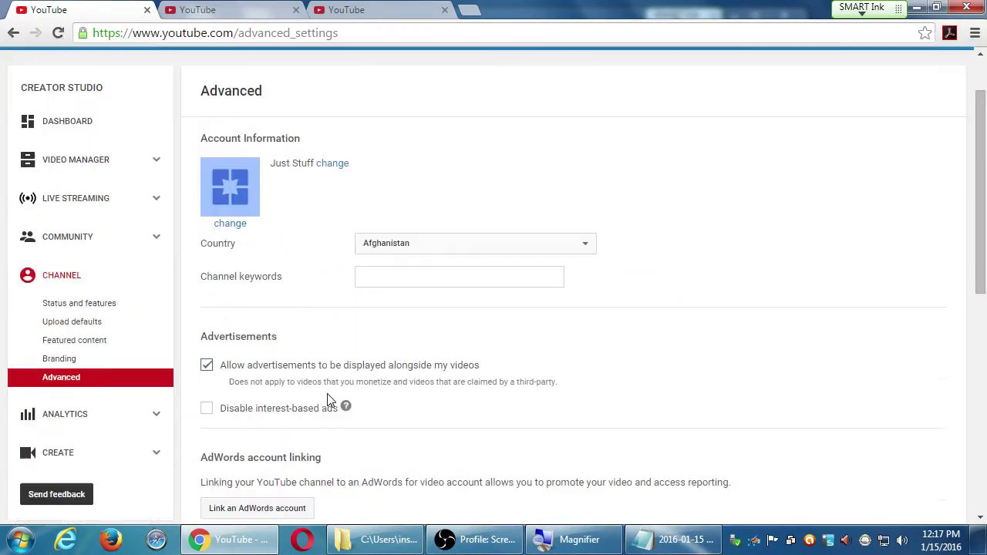
scroll(308, 401, "down", 4)
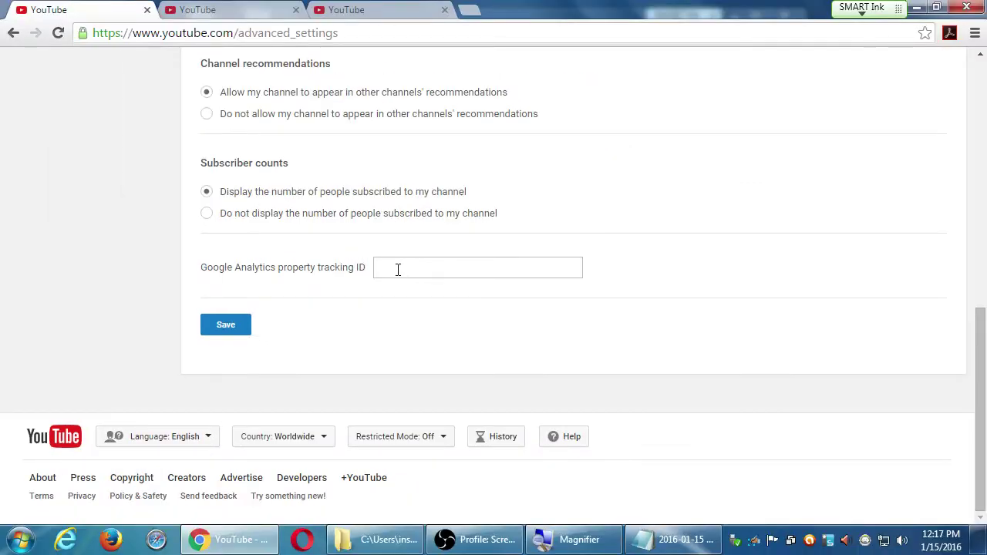
scroll(396, 269, "up", 3)
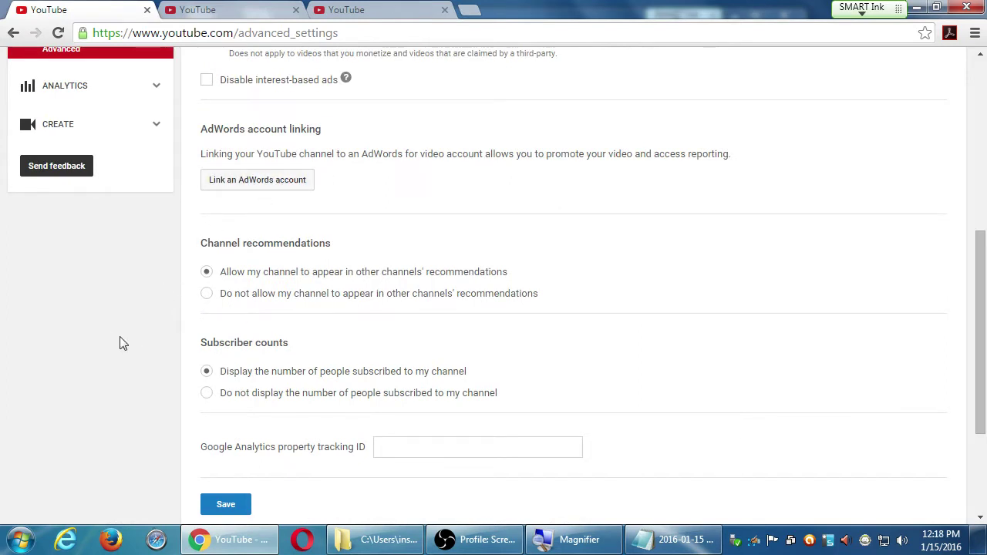
scroll(119, 343, "up", 2)
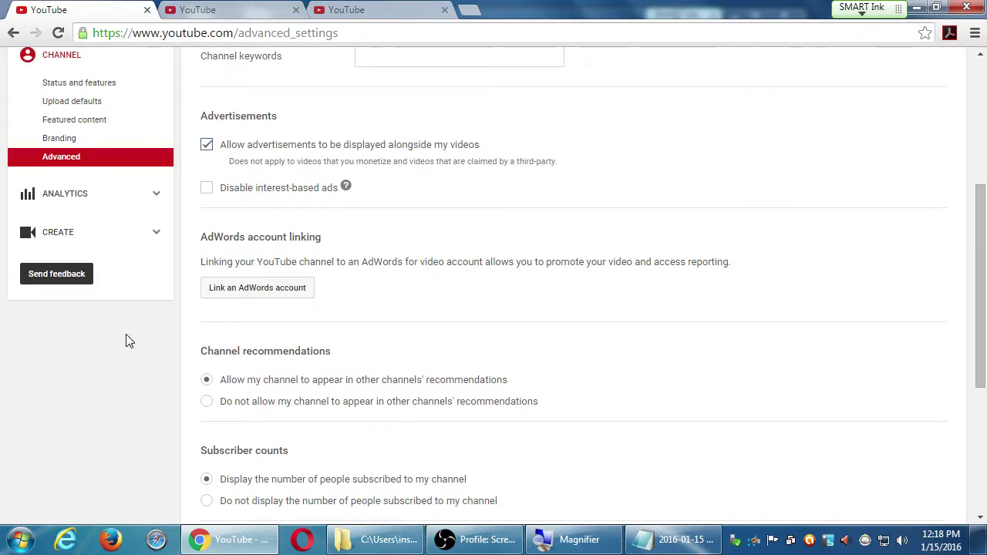
scroll(169, 401, "up", 3)
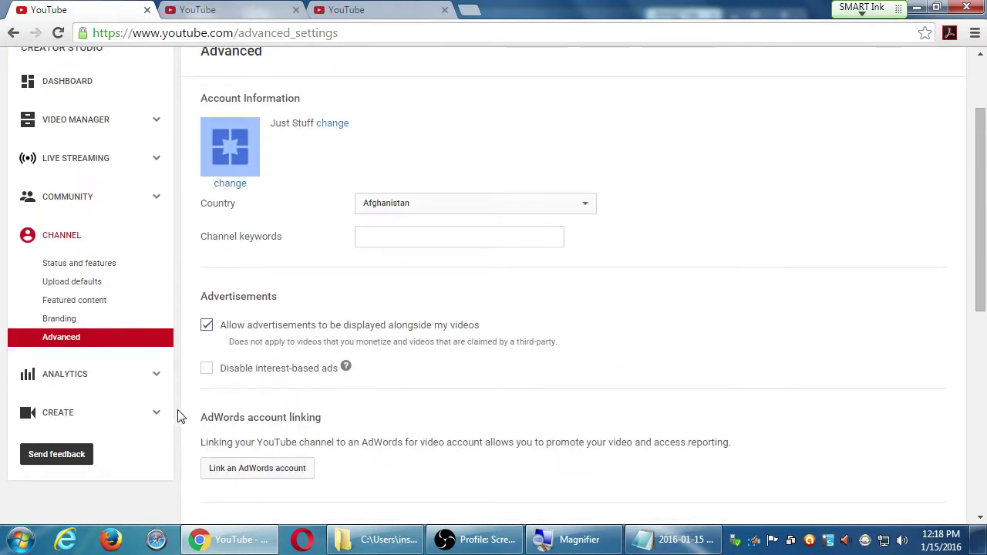
scroll(177, 416, "up", 2)
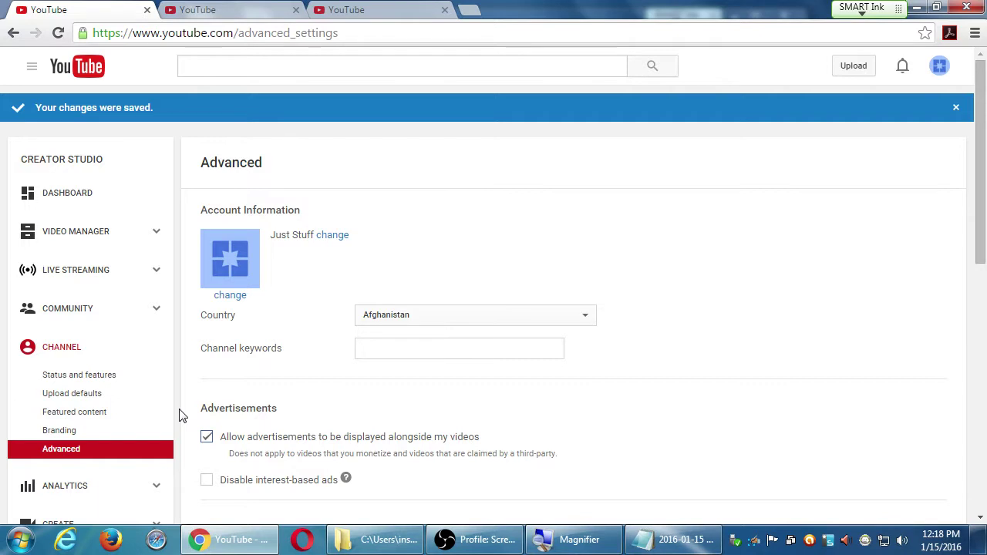
scroll(494, 396, "down", 7)
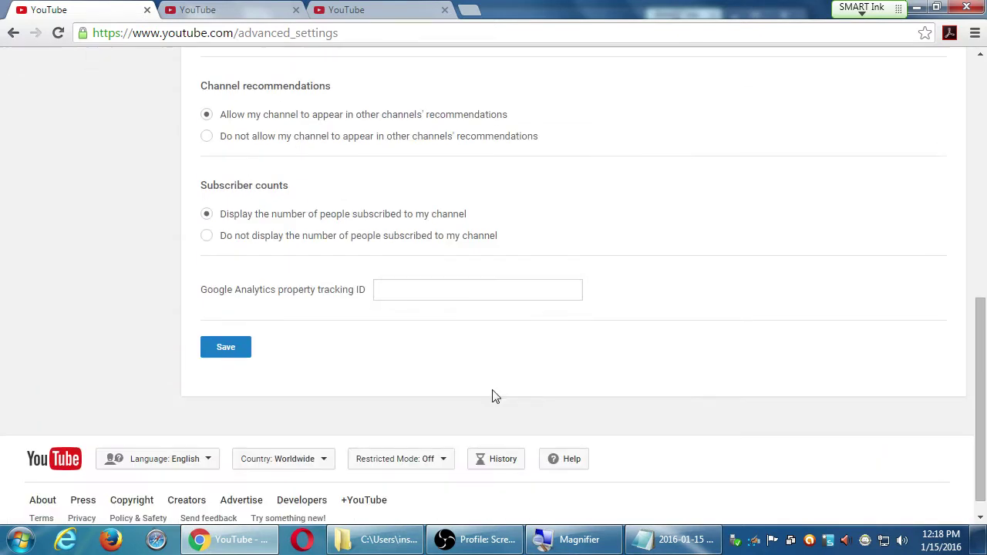
scroll(497, 396, "up", 7)
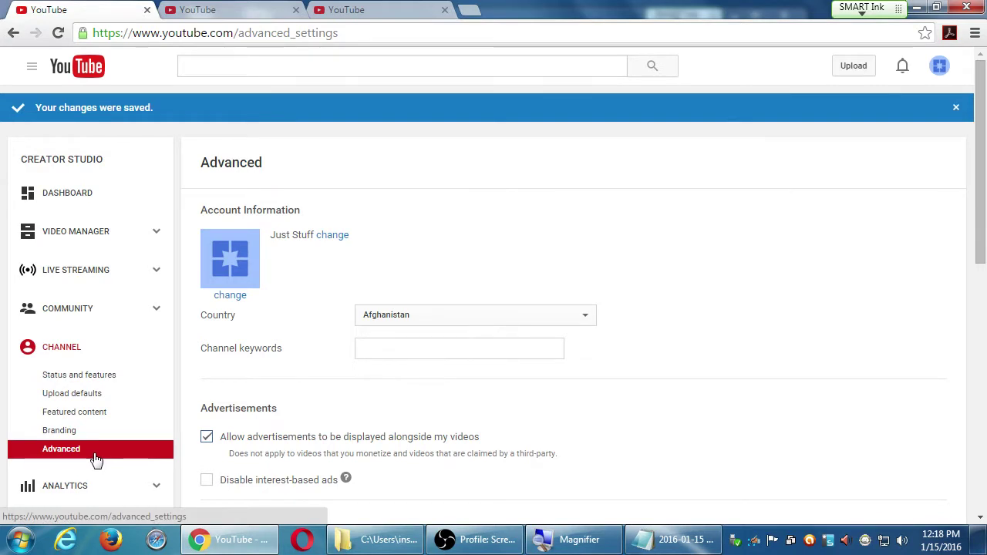
scroll(473, 394, "down", 2)
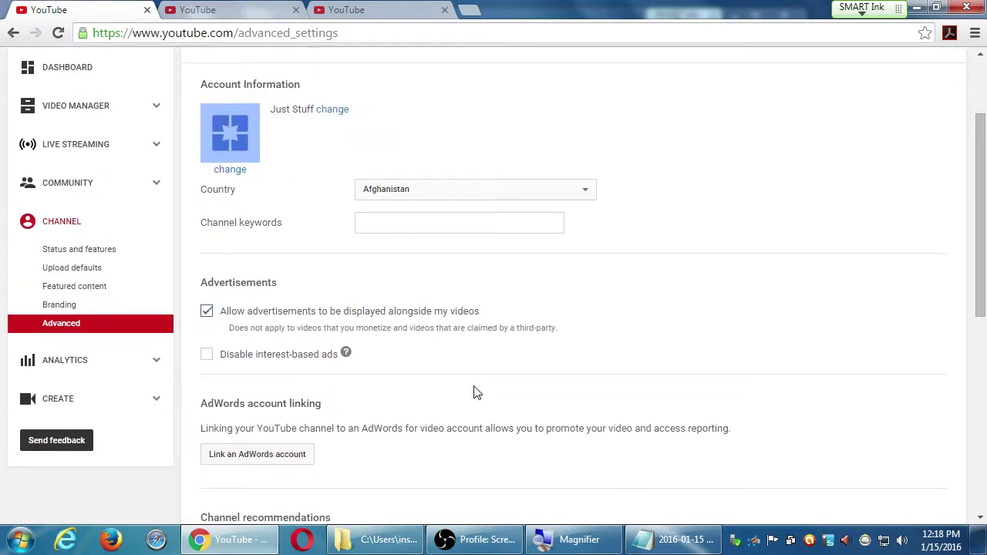
scroll(476, 394, "down", 1)
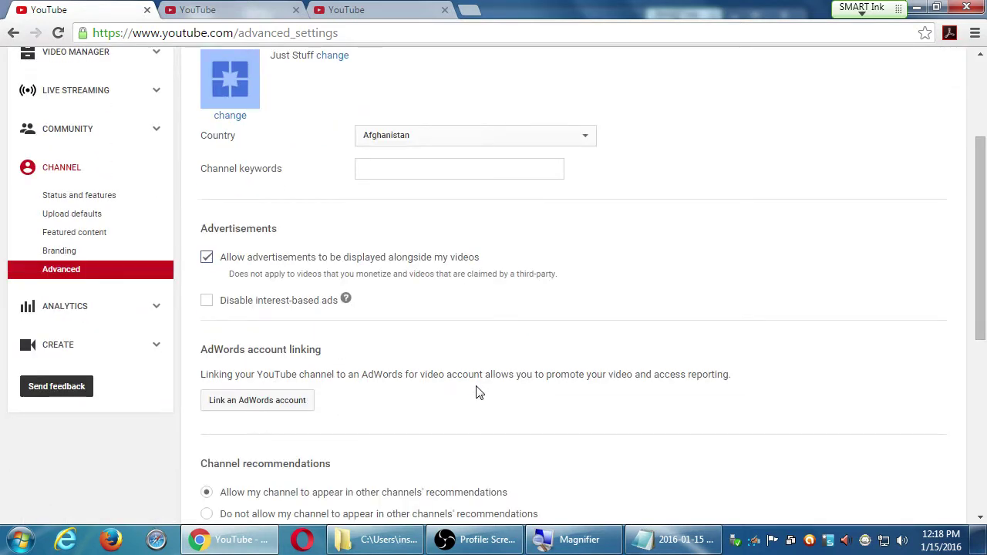
Check the channel's Status and features page, and return to the Advanced settings for channel recommendations and subscriber counts
scroll(476, 394, "down", 1)
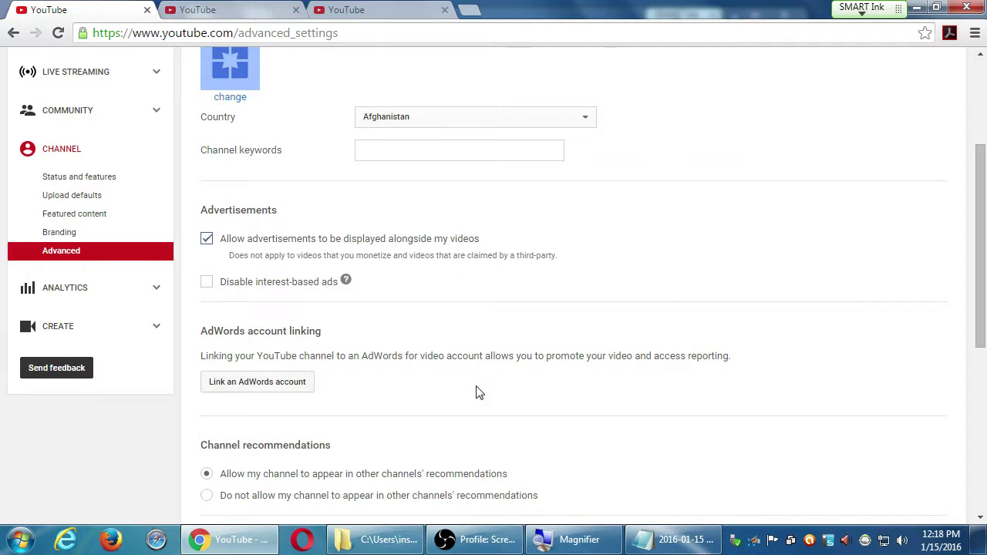
left_click(108, 183)
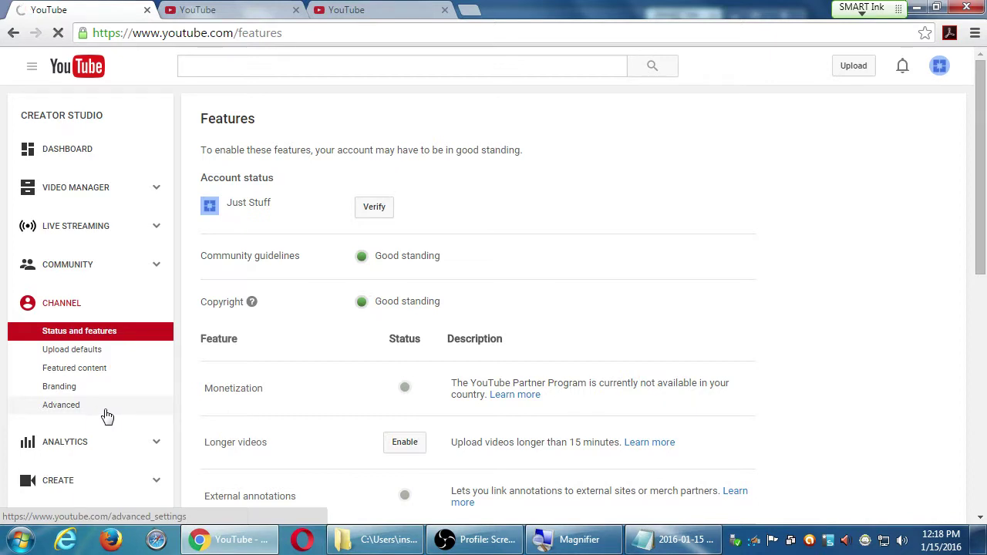
left_click(102, 414)
scroll(214, 412, "down", 4)
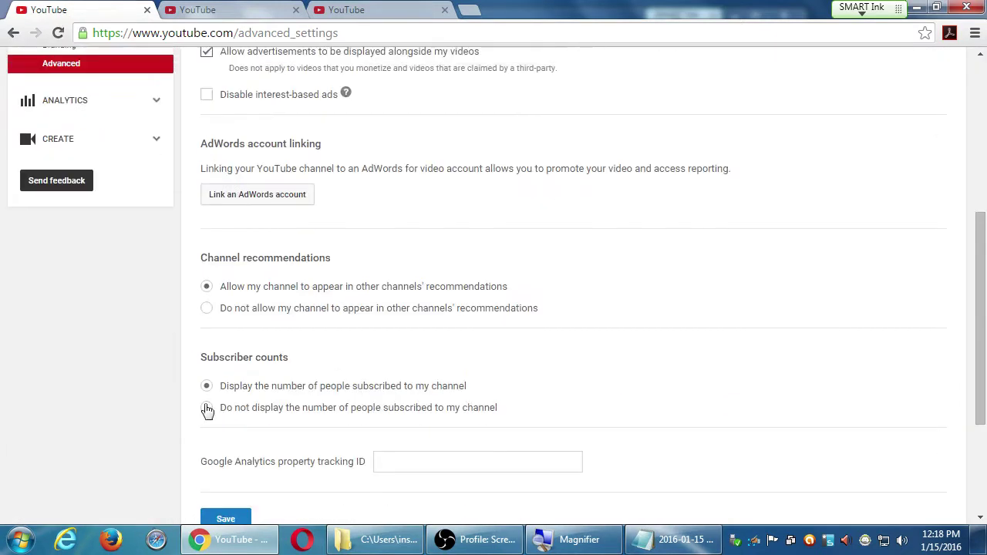
scroll(389, 320, "up", 1)
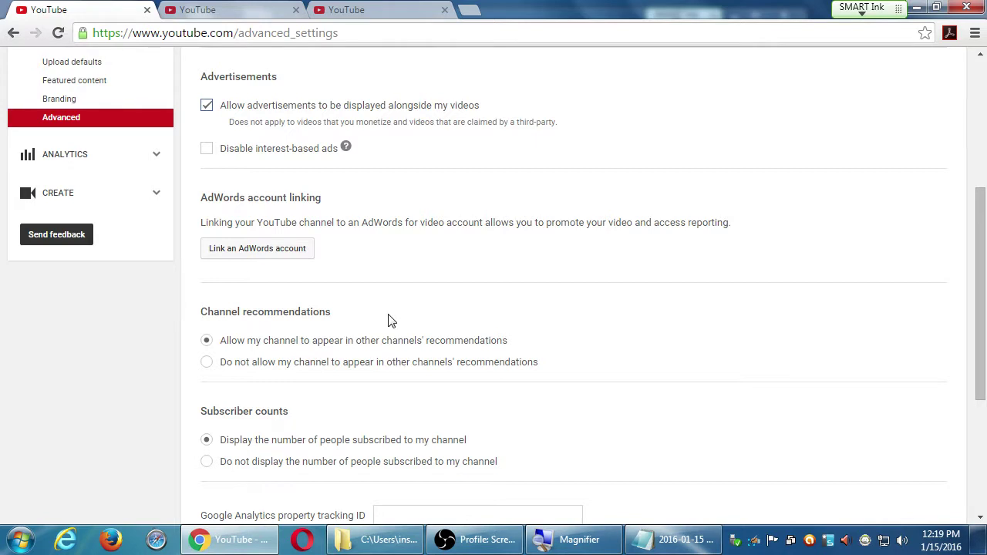
Look at the recommended channels on the YouTube home page open in another tab, and return to the Advanced settings
left_click(434, 9)
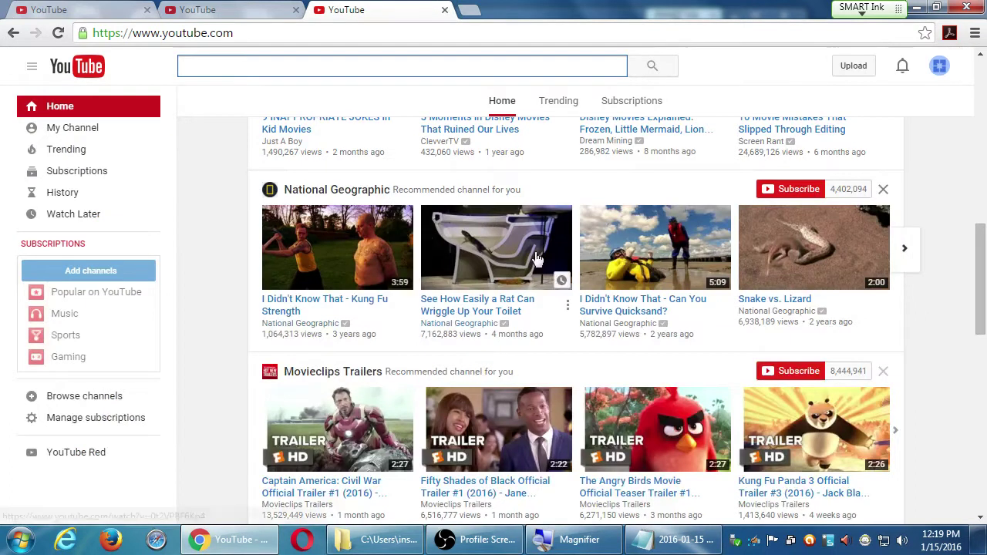
scroll(538, 259, "down", 3)
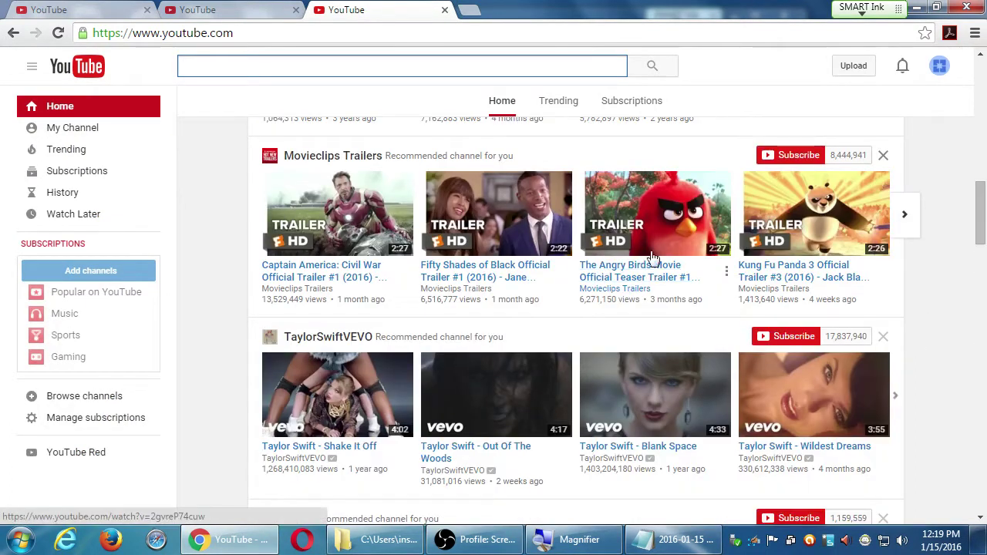
mouse_move(649, 243)
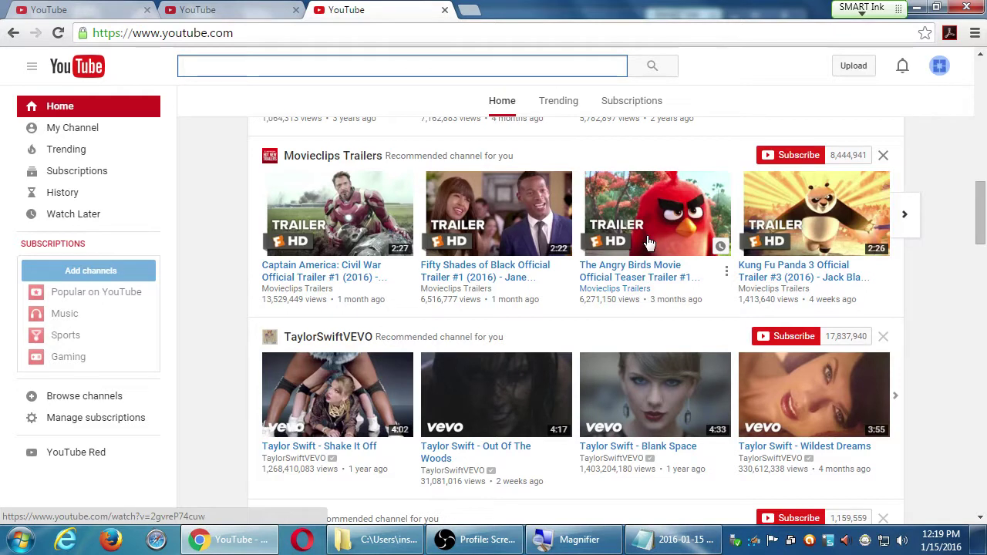
key("ctrl+Tab")
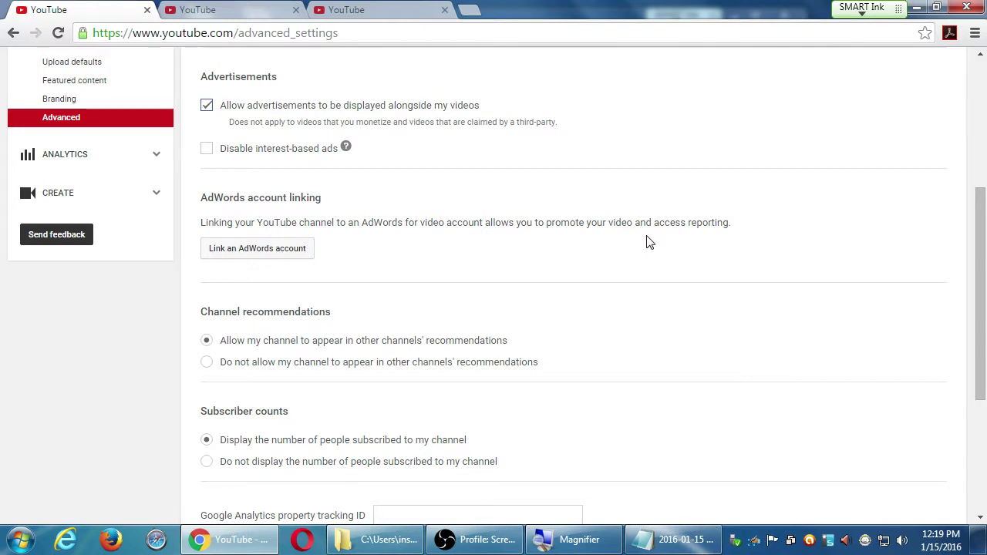
Review the whole Advanced settings page again, covering account information, advertisements, AdWords linking, recommendations and subscriber counts
scroll(718, 258, "up", 4)
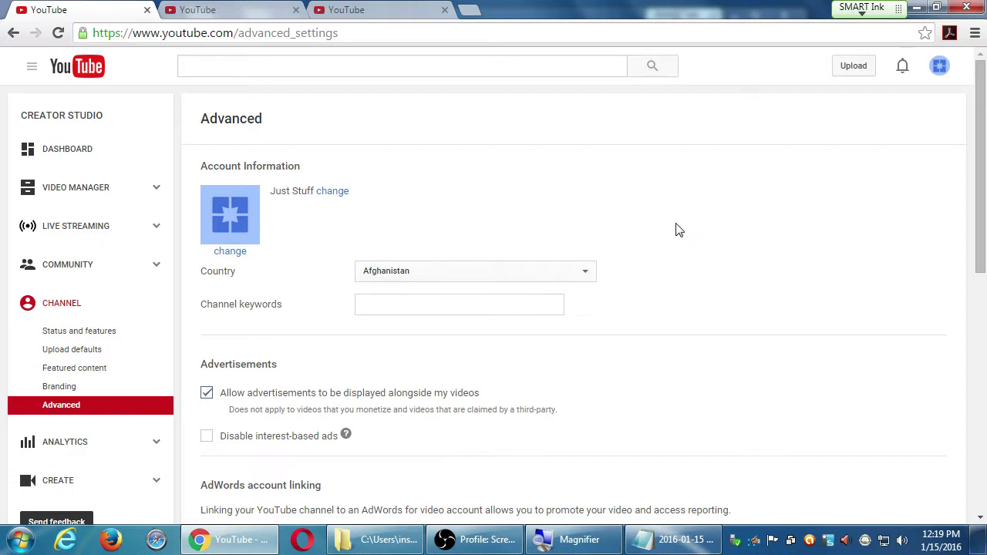
scroll(677, 251, "down", 4)
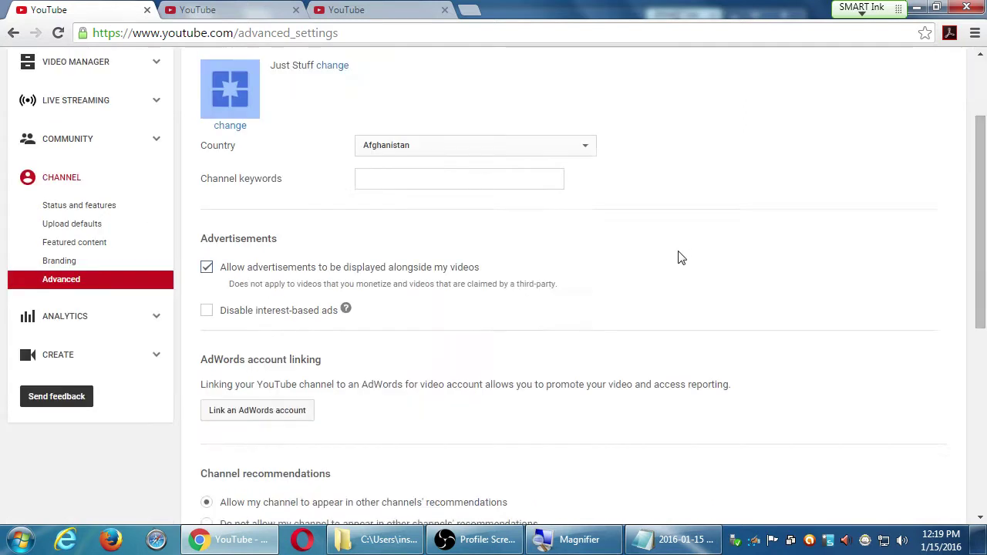
scroll(681, 257, "down", 3)
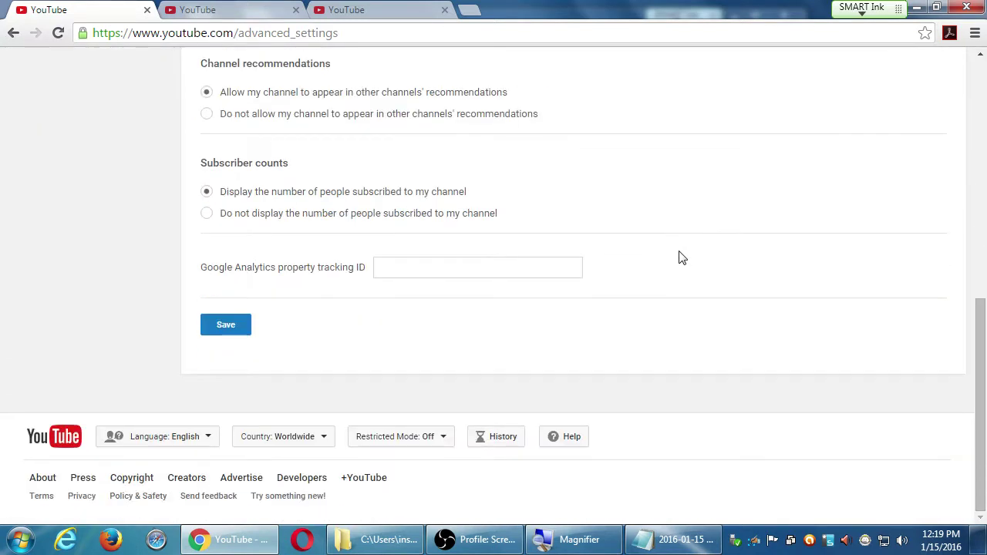
scroll(681, 257, "up", 2)
scroll(681, 258, "up", 4)
scroll(681, 257, "down", 1)
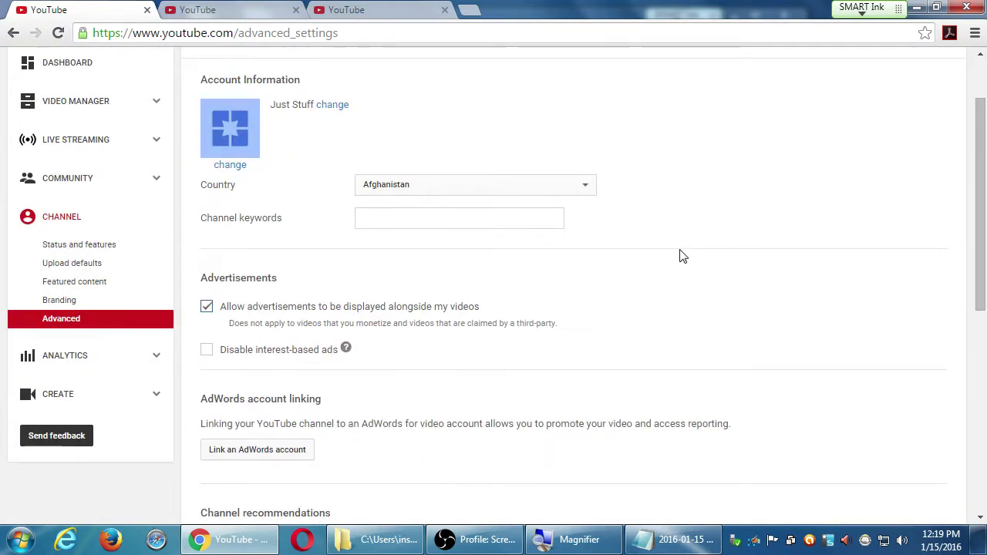
scroll(681, 258, "up", 1)
scroll(681, 256, "down", 7)
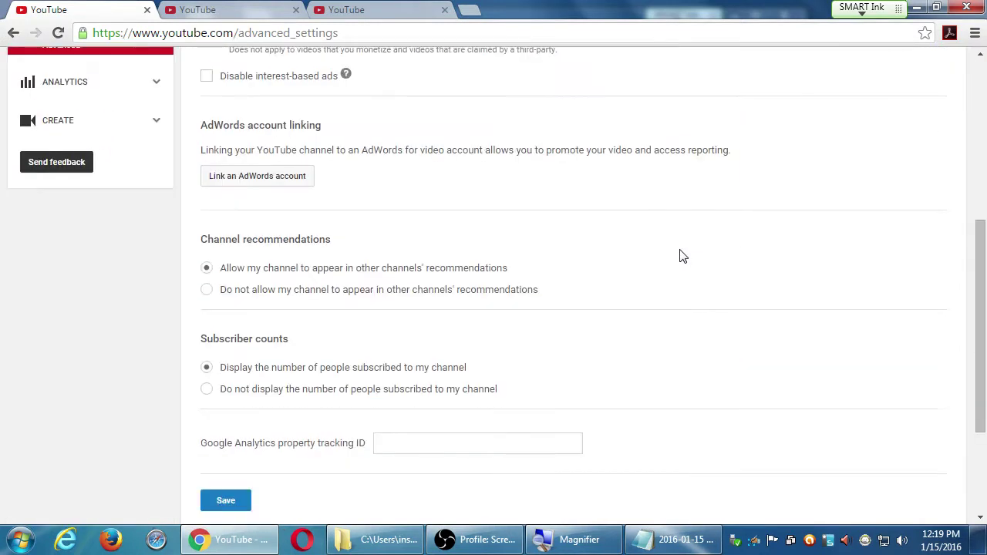
scroll(687, 256, "up", 7)
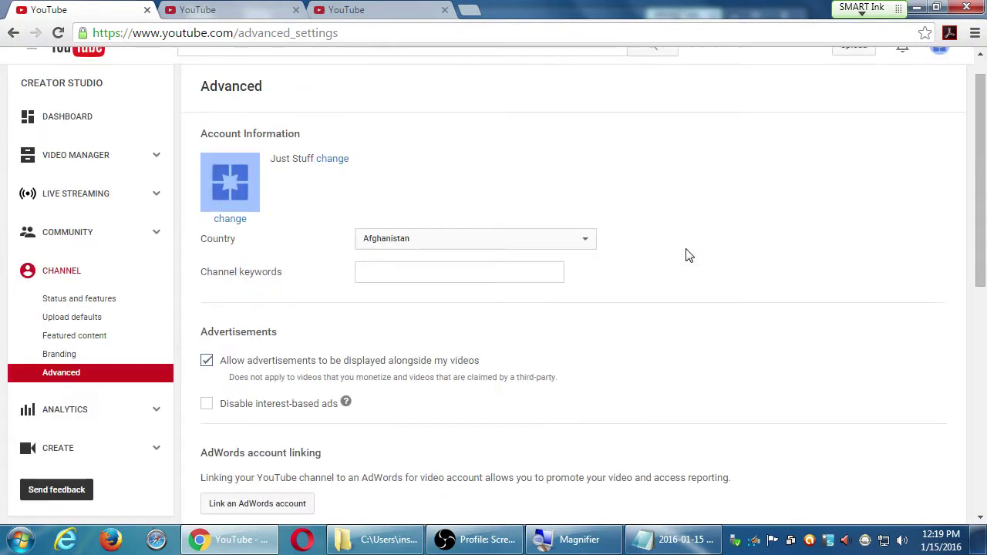
scroll(687, 256, "down", 1)
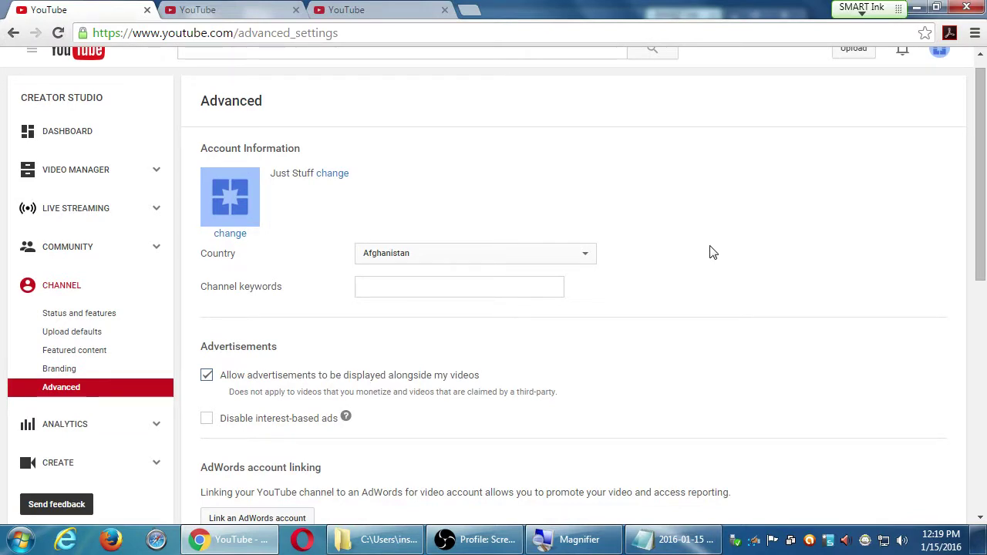
scroll(711, 253, "down", 3)
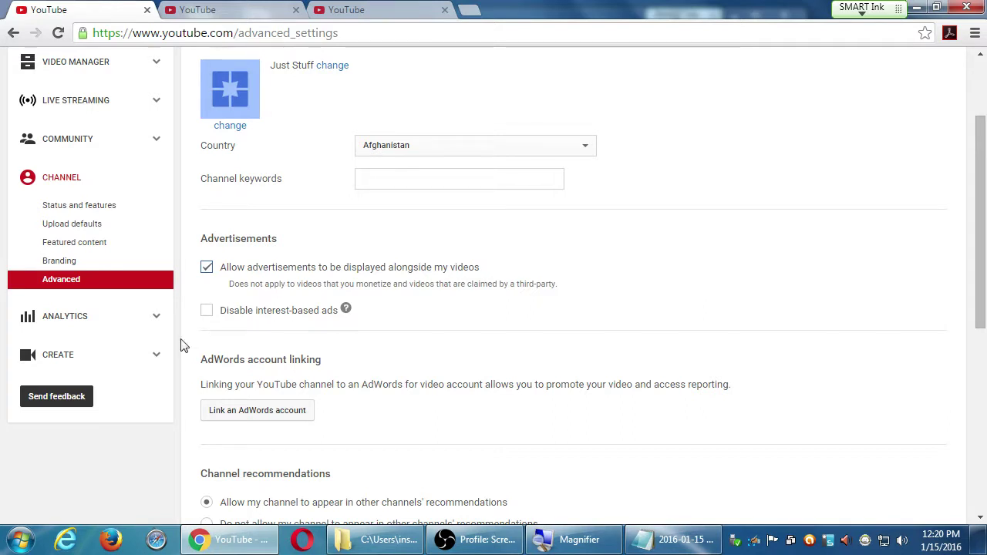
Open the Audio Library's free music under Create and look through the available genre filter options
left_click(128, 357)
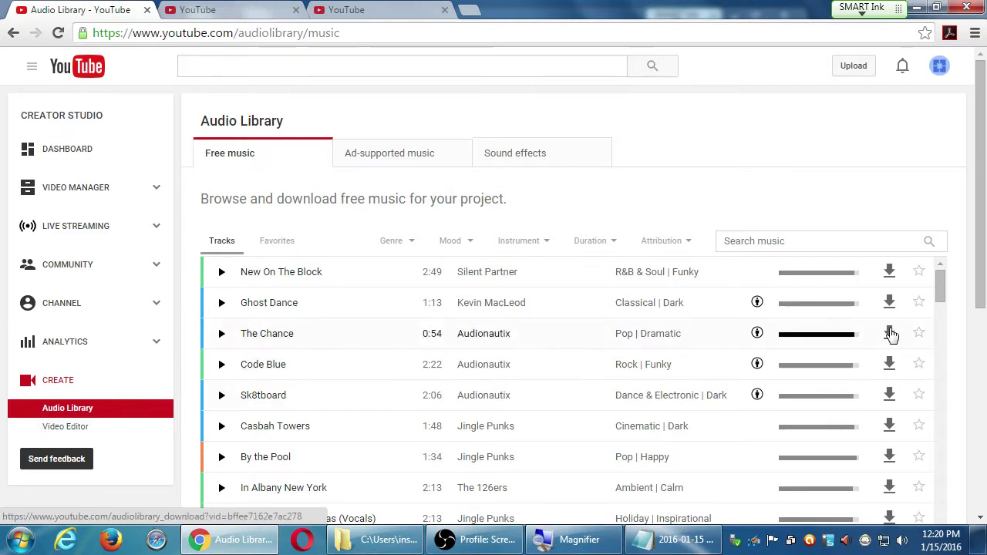
left_click_drag(979, 237, 966, 293)
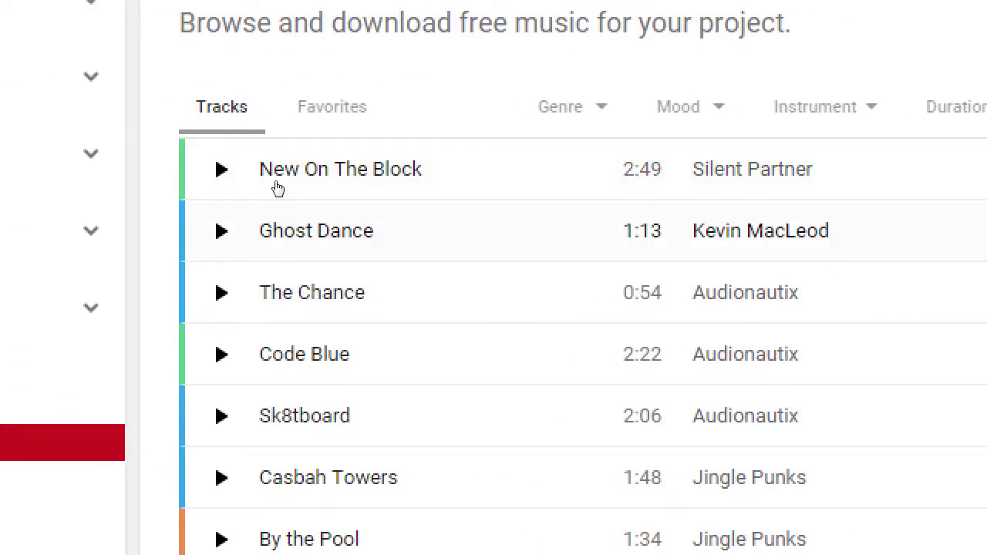
key("Tab")
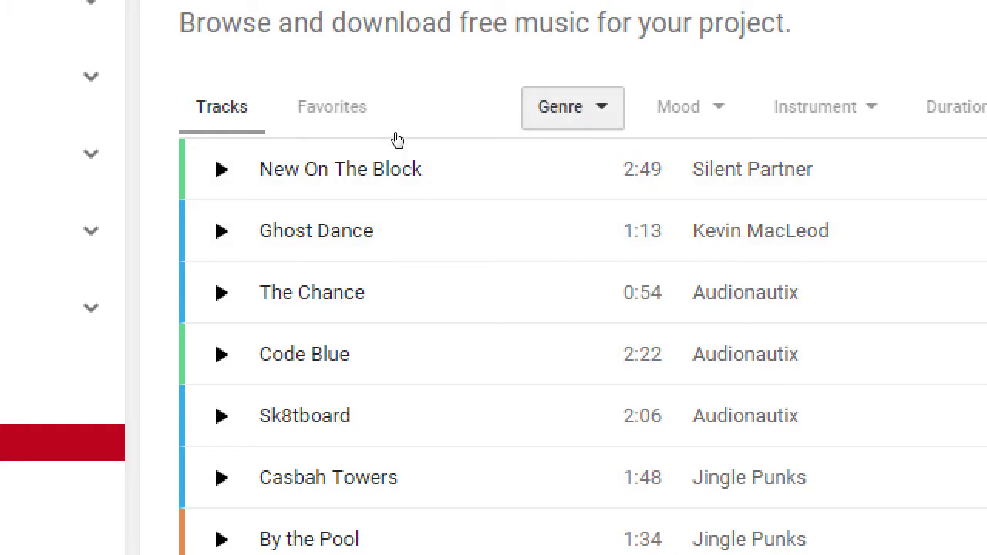
key("Return")
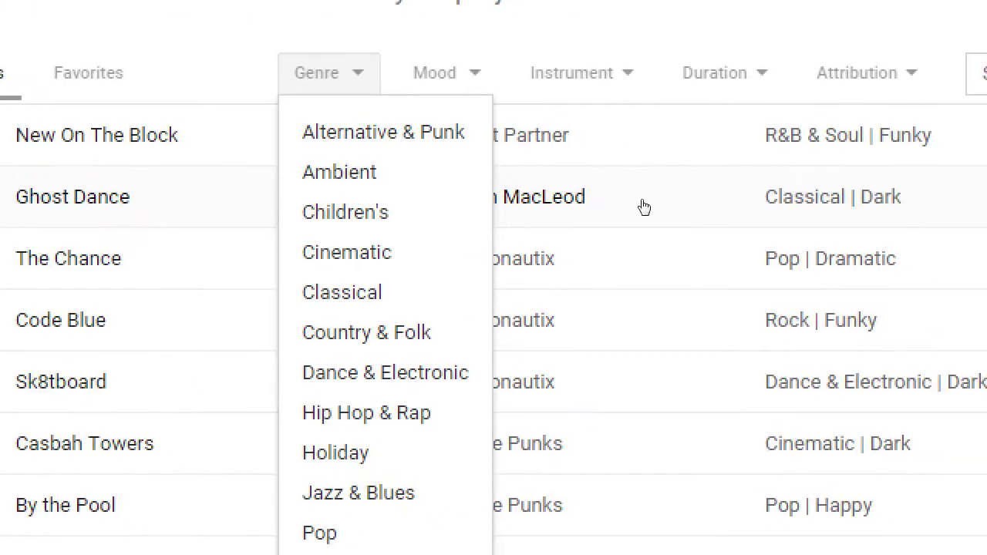
key("Down")
key("Down")
key("Down")
key("Down")
key("Down")
key("Down")
key("Down")
key("Down")
key("Down")
key("Down")
key("Down")
key("Down")
key("Down")
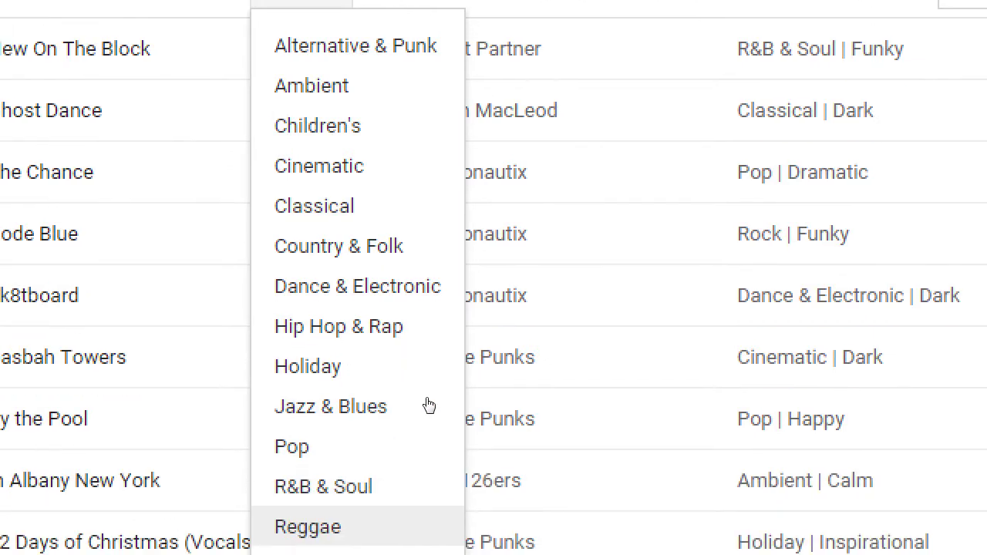
key("Up")
key("Up")
key("Home")
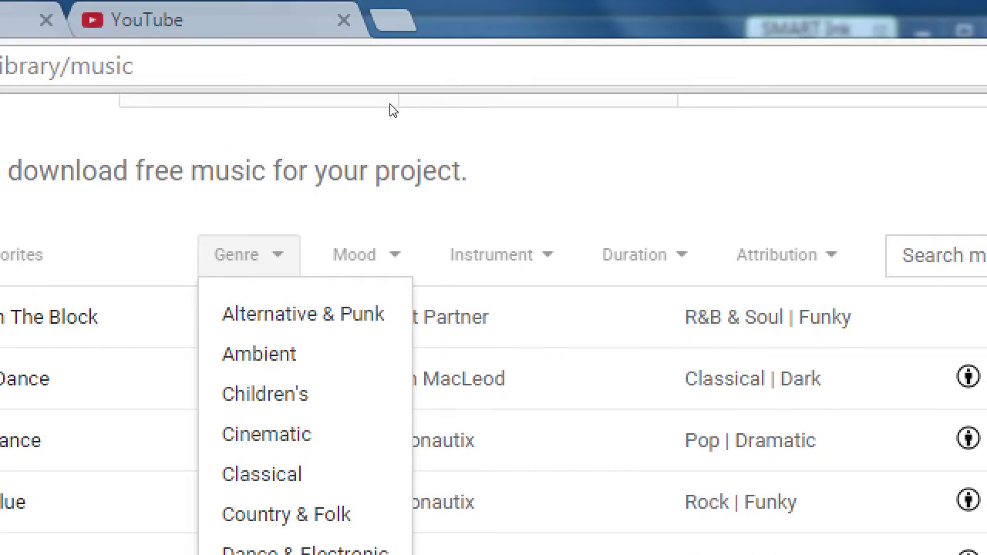
key("Escape")
Look through the mood filter options for the free music tracks
key("Tab")
key("Return")
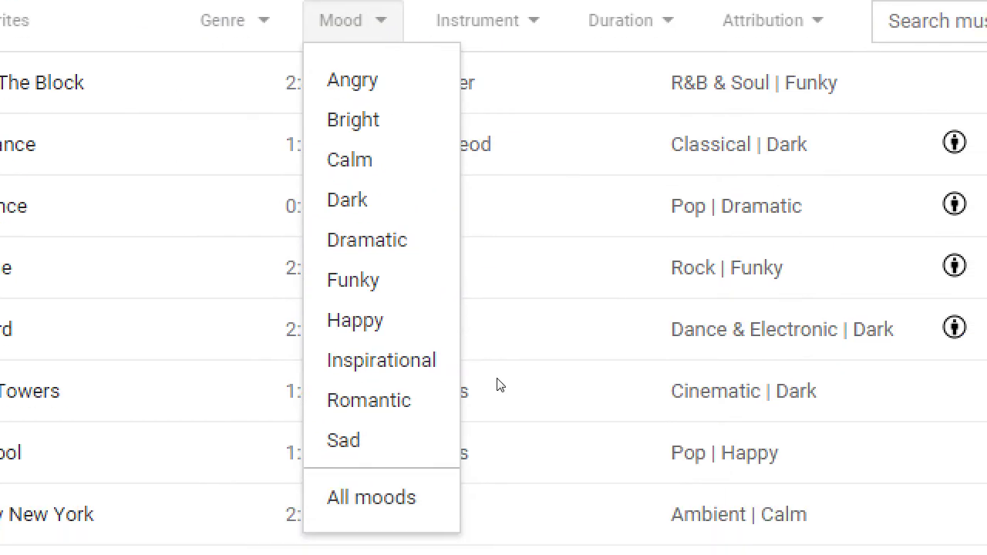
key("Up")
key("Up")
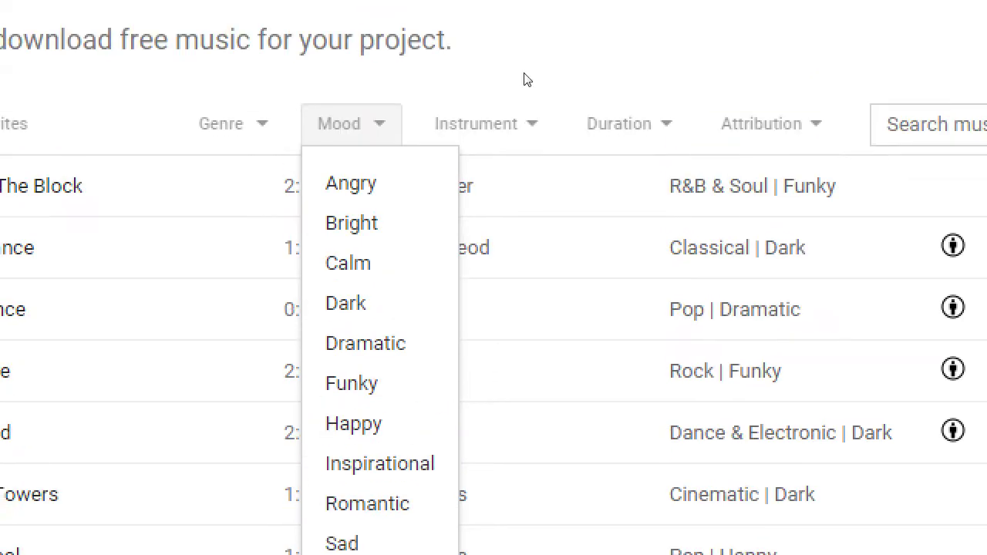
Look through the instrument and duration filter options without applying either filter to the tracks
left_click(529, 131)
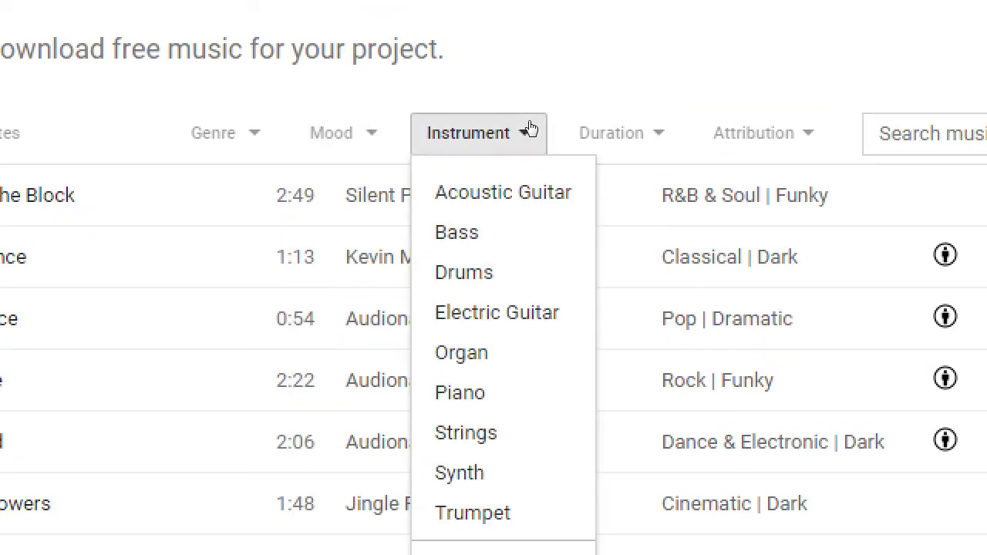
key("p")
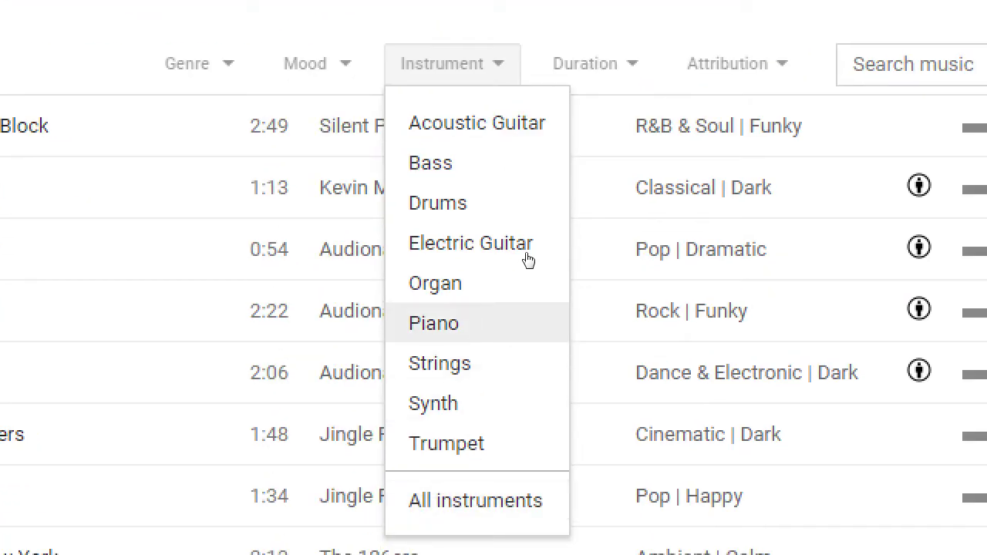
left_click(587, 9)
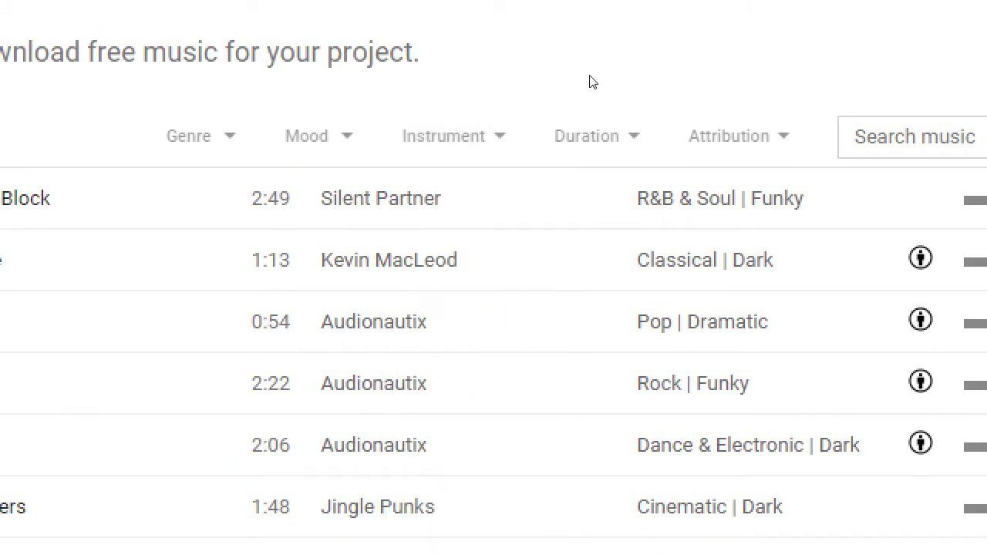
left_click(605, 63)
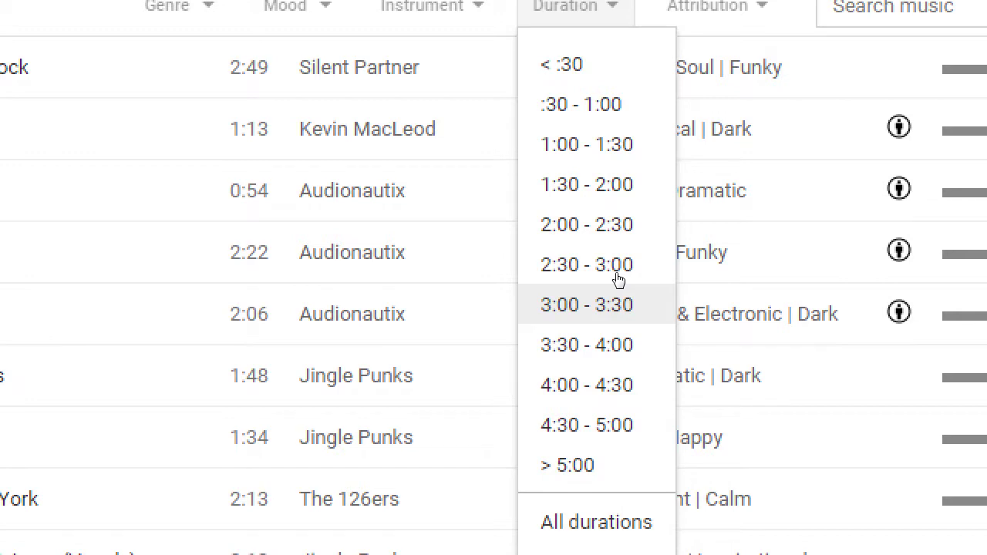
key("Escape")
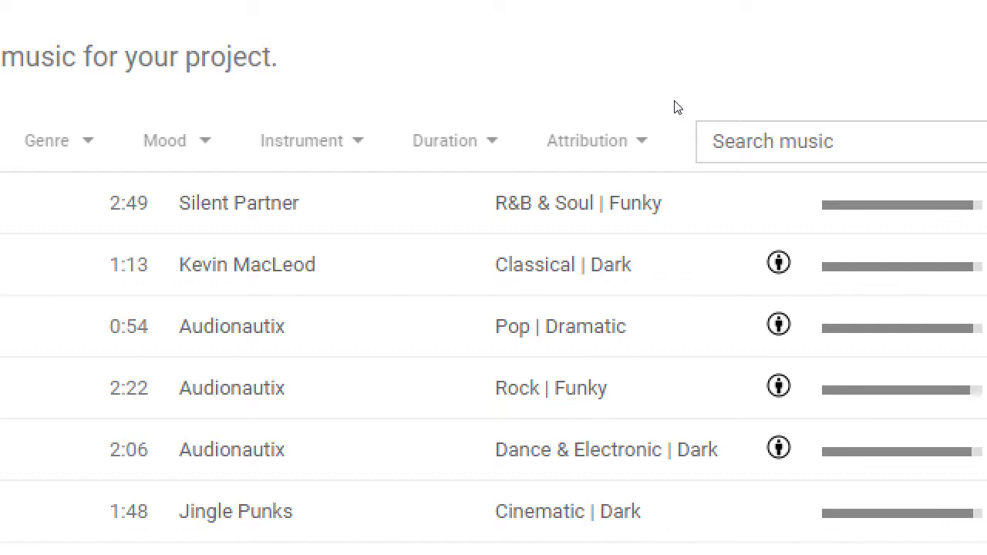
Filter the free music tracks by the license option Attribution not required
left_click(662, 141)
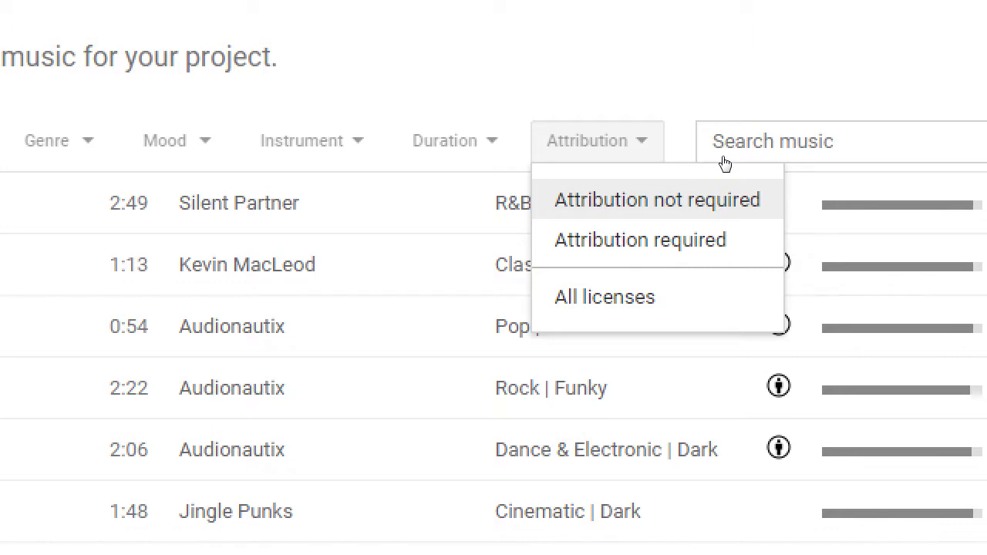
key("Return")
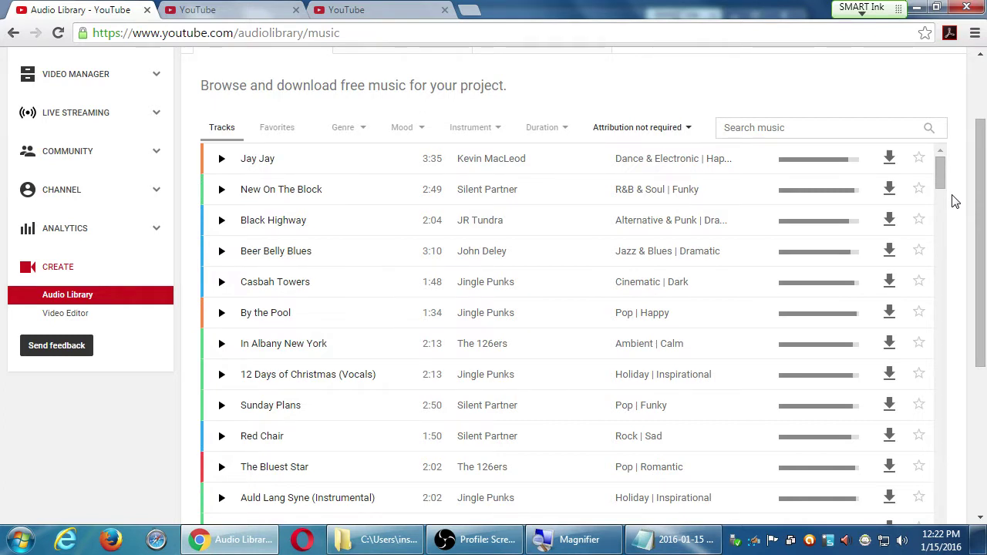
scroll(948, 201, "up", 1)
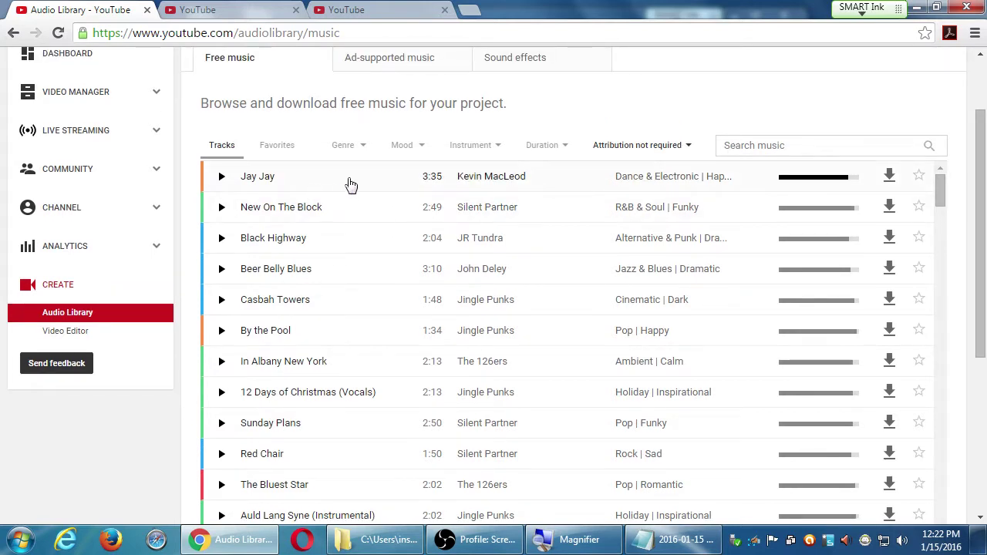
Play the track Jay Jay and lower the computer's speaker volume slightly
left_click(222, 177)
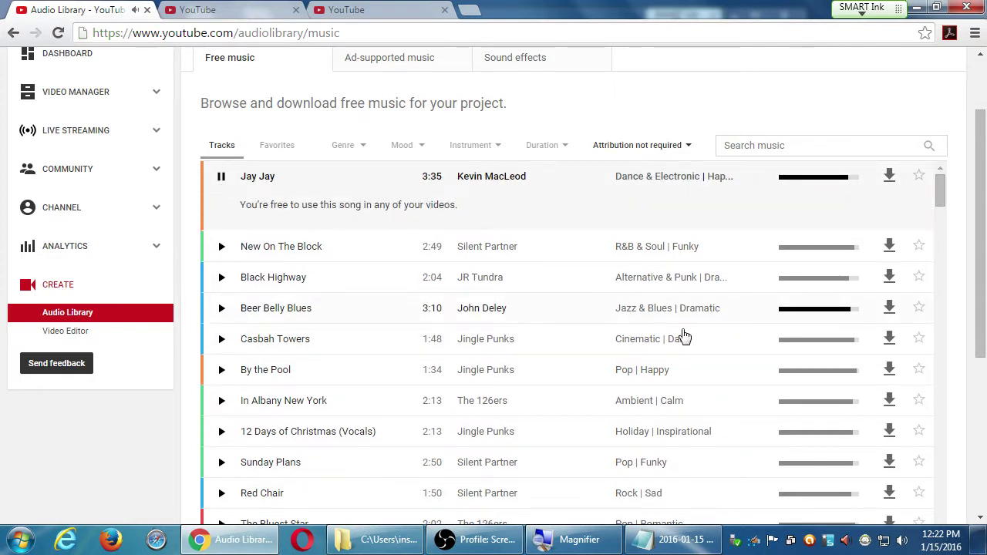
left_click(901, 540)
mouse_move(896, 368)
left_mouse_down()
mouse_move(898, 424)
mouse_move(897, 377)
left_mouse_up()
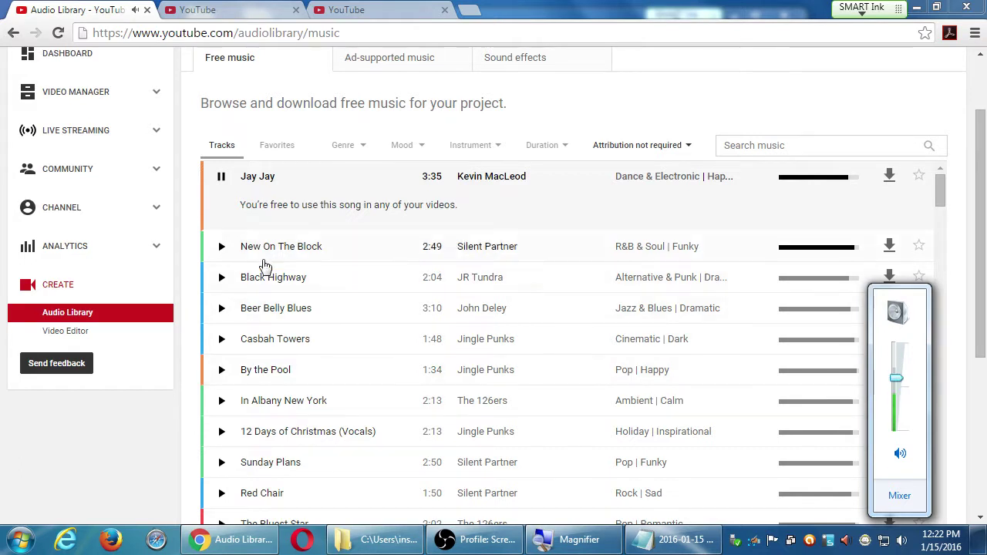
Play the track New On The Block and lower the computer's speaker volume to 25
left_click(222, 248)
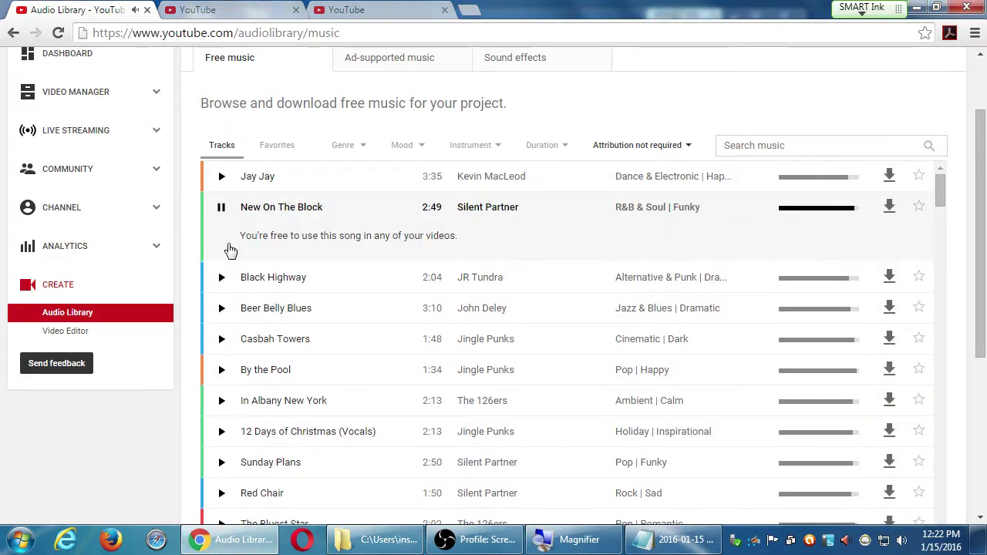
left_click(901, 539)
left_click_drag(899, 378, 898, 416)
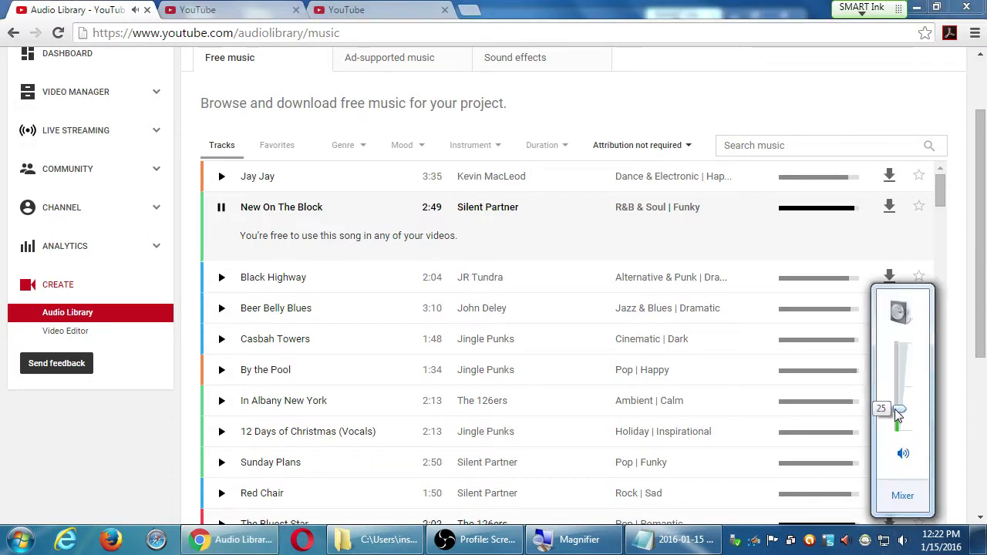
left_click(954, 383)
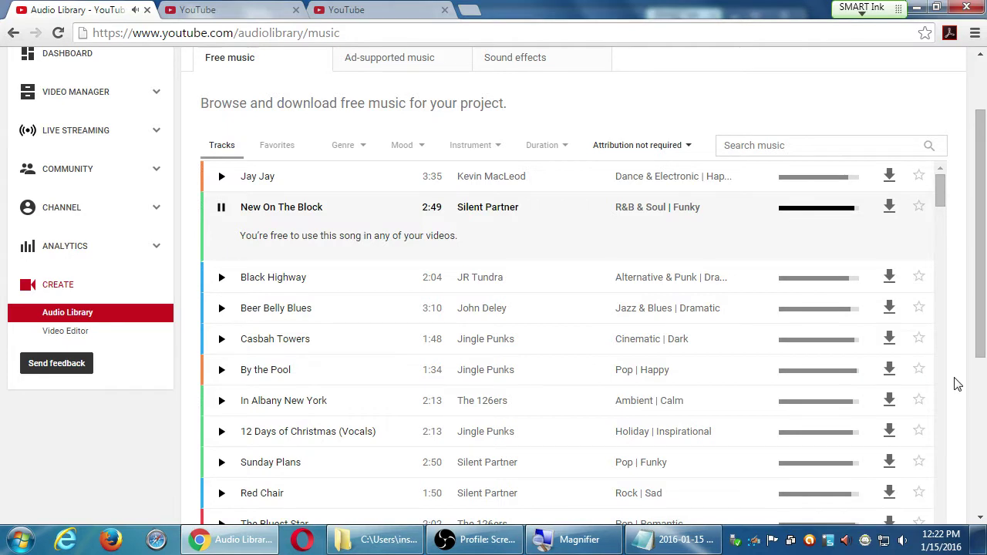
Stop the New On The Block preview and filter the free music by genre Dance & Electronic, duration 2:00 - 2:30 and mood Bright
left_click(221, 208)
left_click(356, 157)
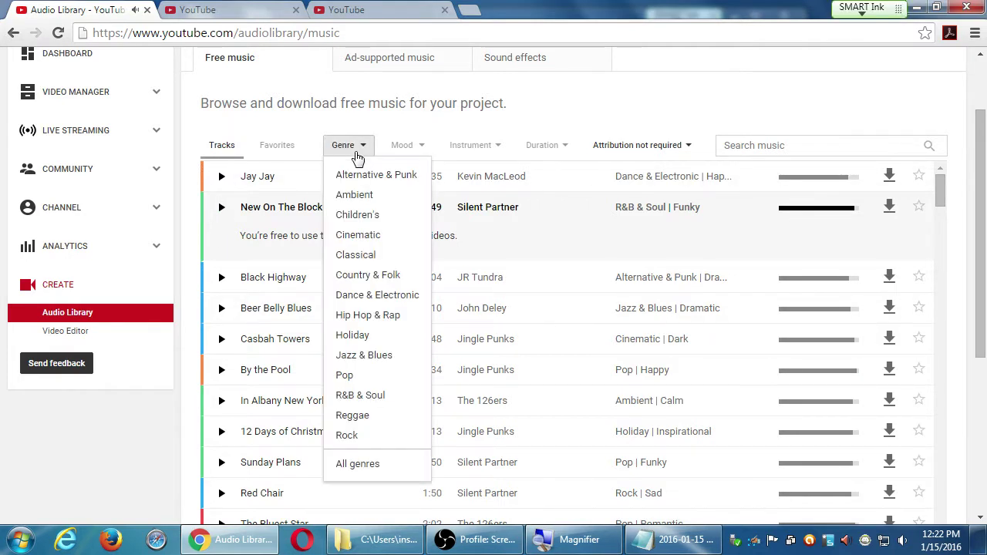
left_click(402, 302)
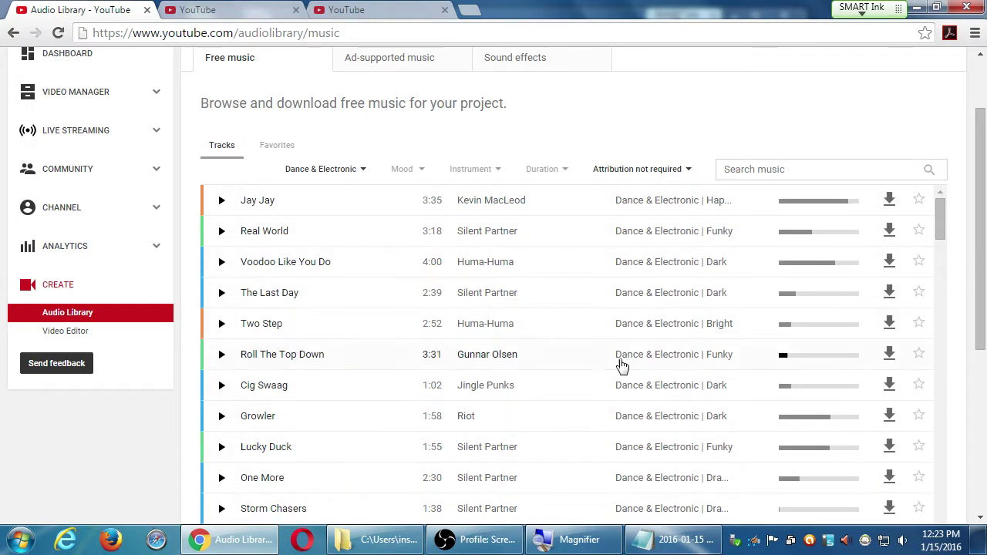
left_click(554, 174)
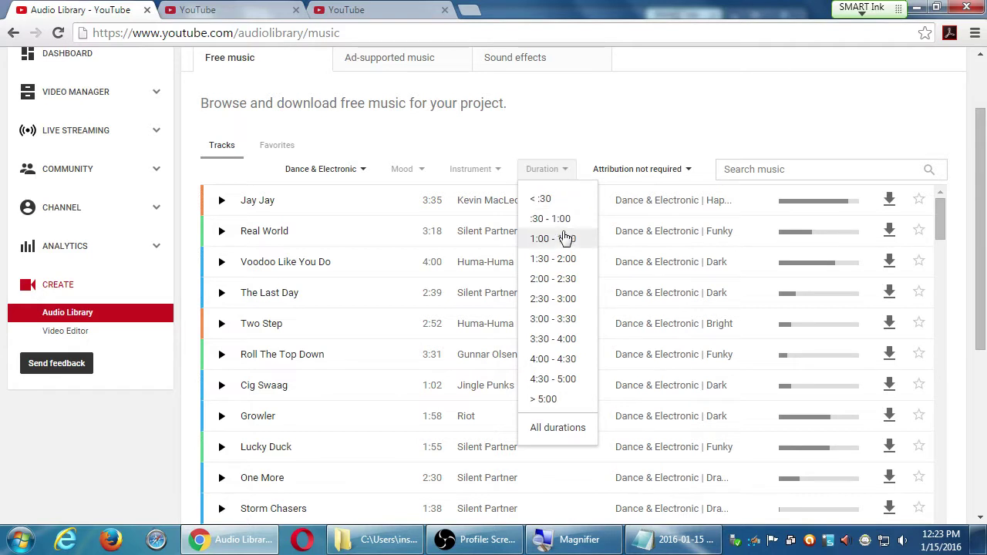
left_click(566, 279)
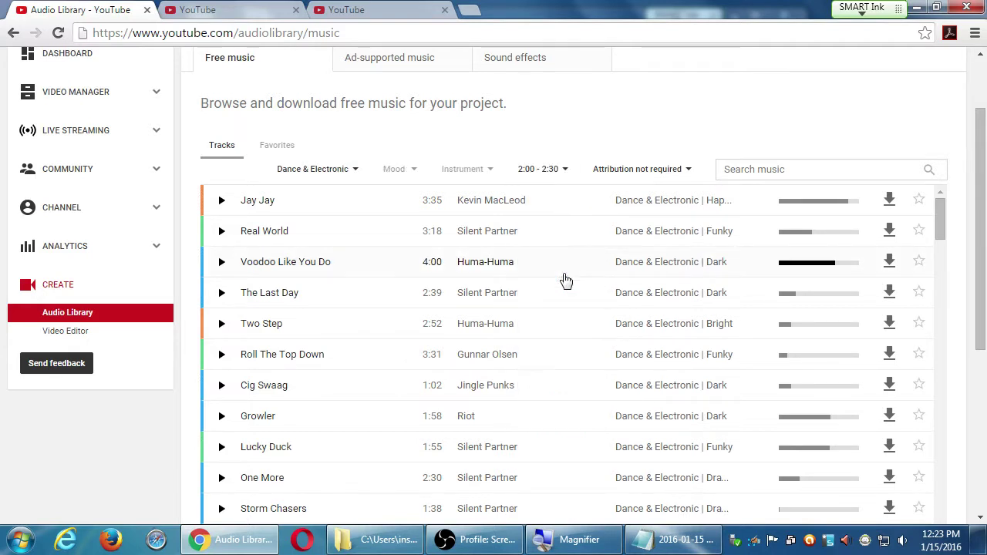
left_click(414, 177)
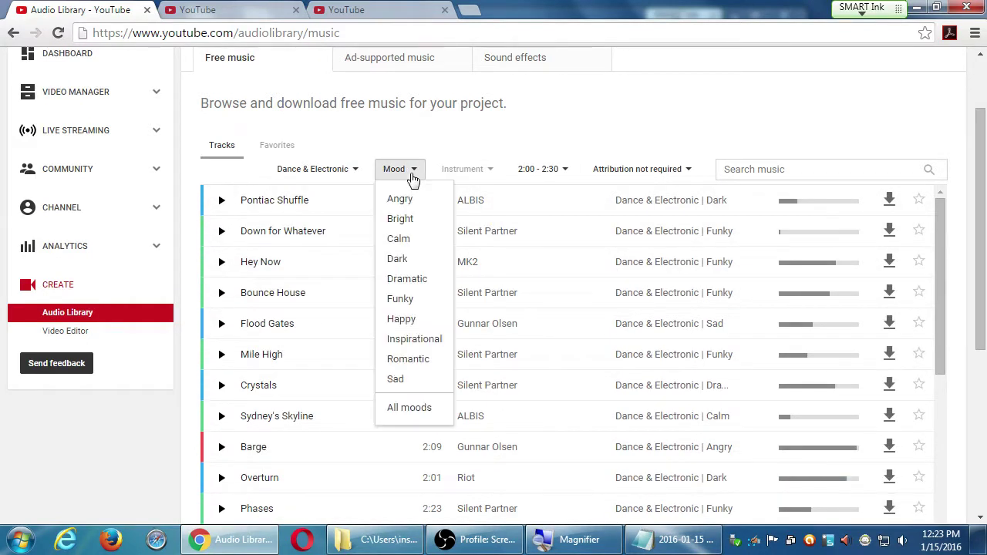
left_click(404, 219)
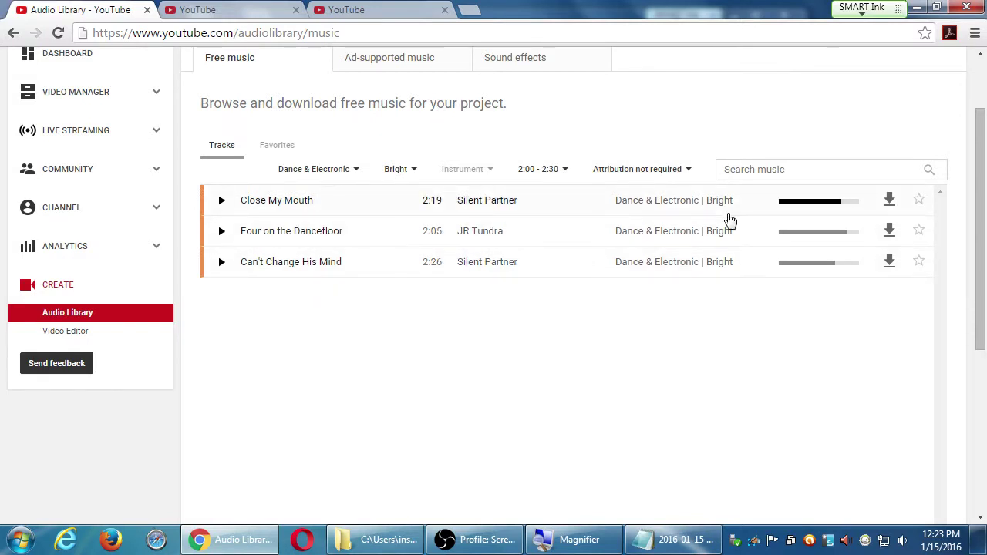
scroll(887, 231, "up", 1)
scroll(884, 254, "down", 1)
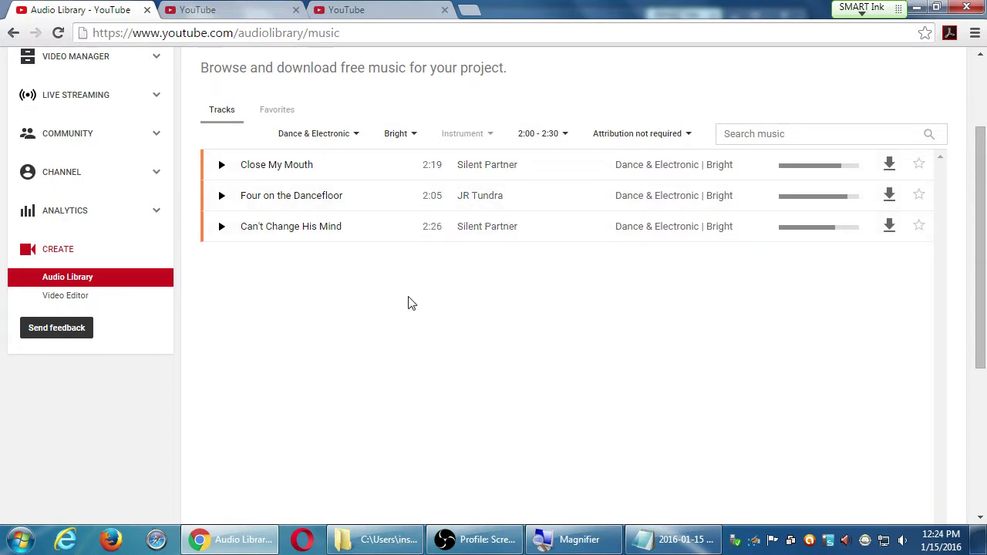
scroll(405, 305, "down", 1)
scroll(403, 306, "up", 3)
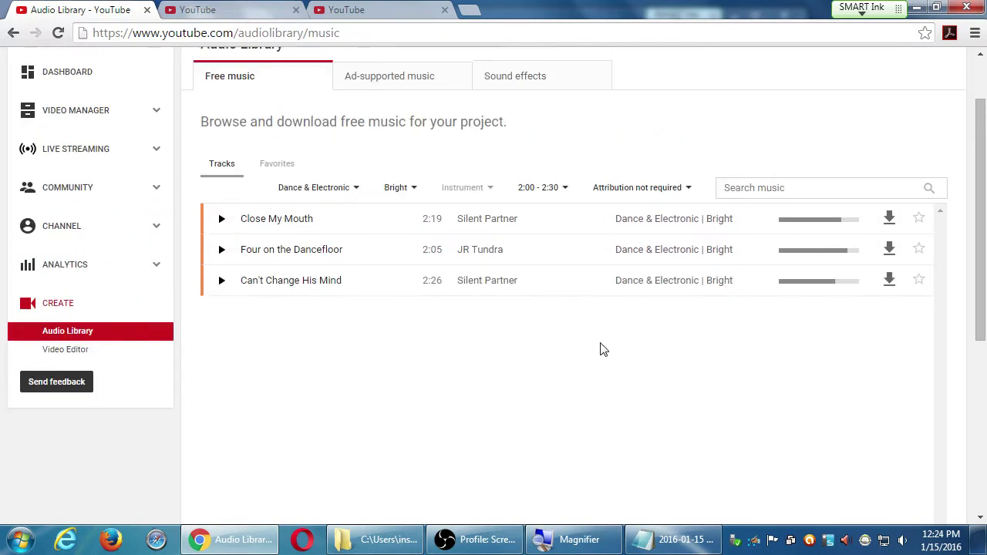
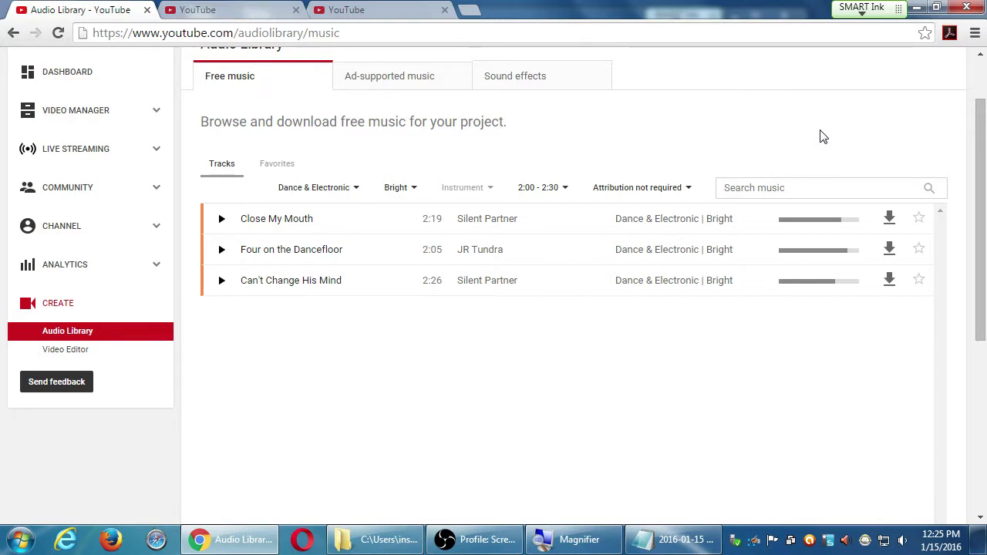
Preview the tracks Close My Mouth and Can't Change His Mind, stopping each one after a short listen
left_click(220, 221)
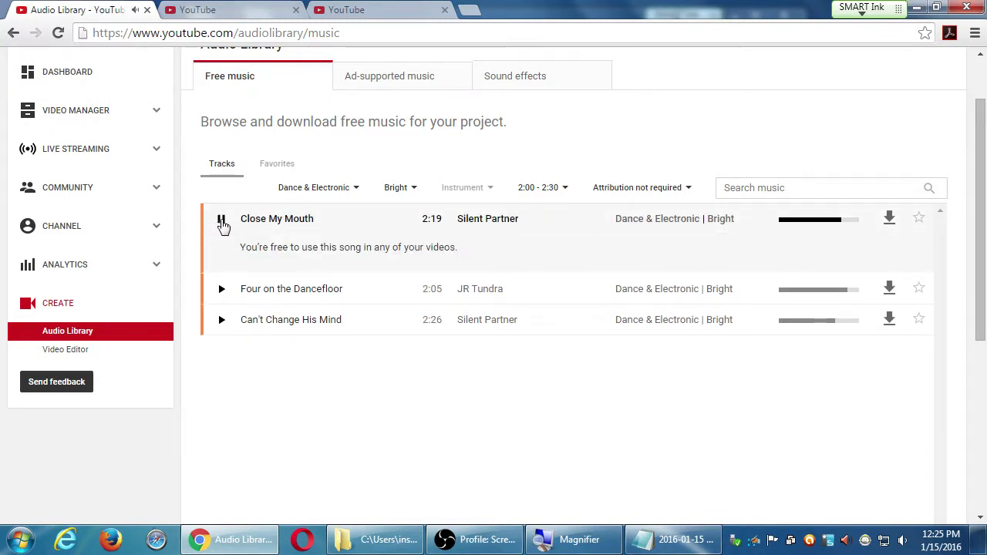
left_click(222, 221)
scroll(687, 153, "up", 1)
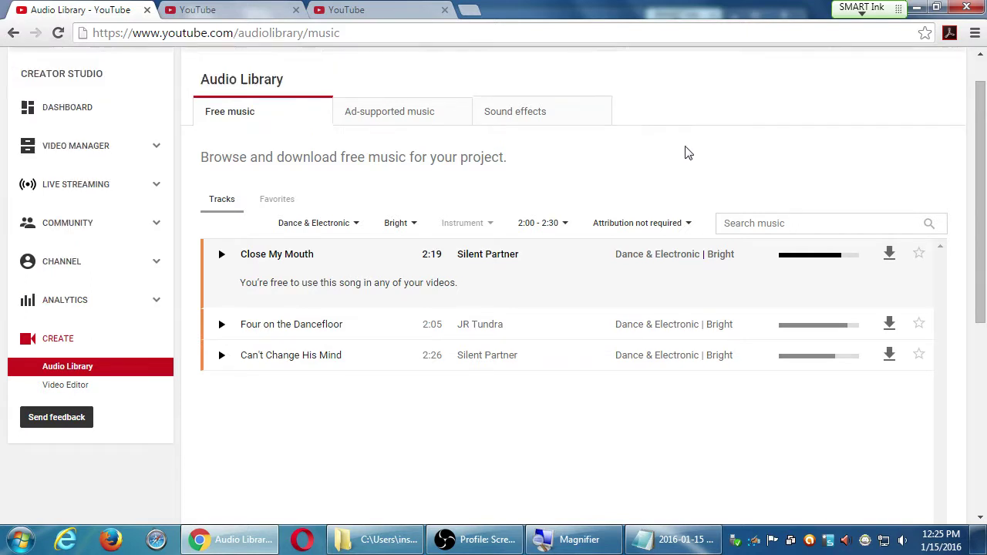
scroll(686, 153, "up", 1)
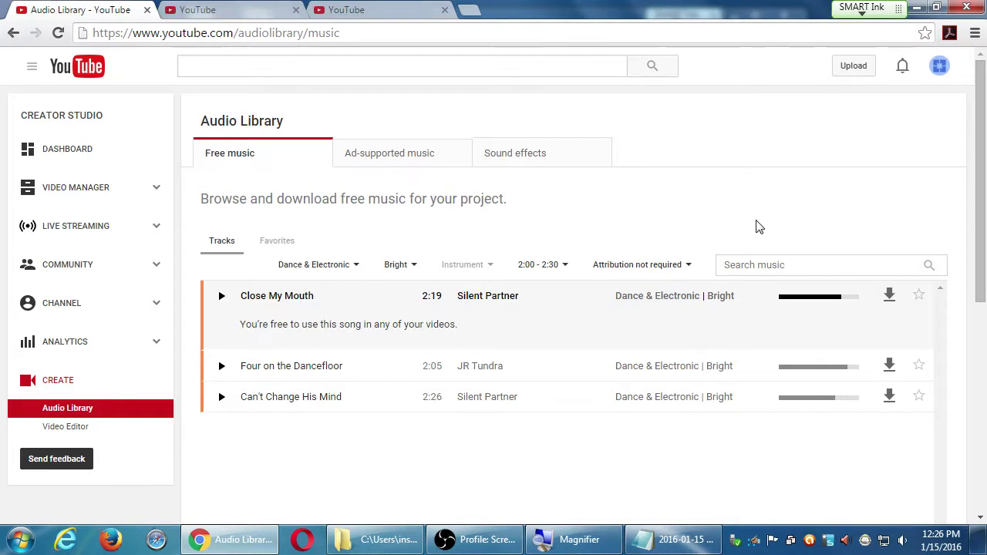
left_click(220, 398)
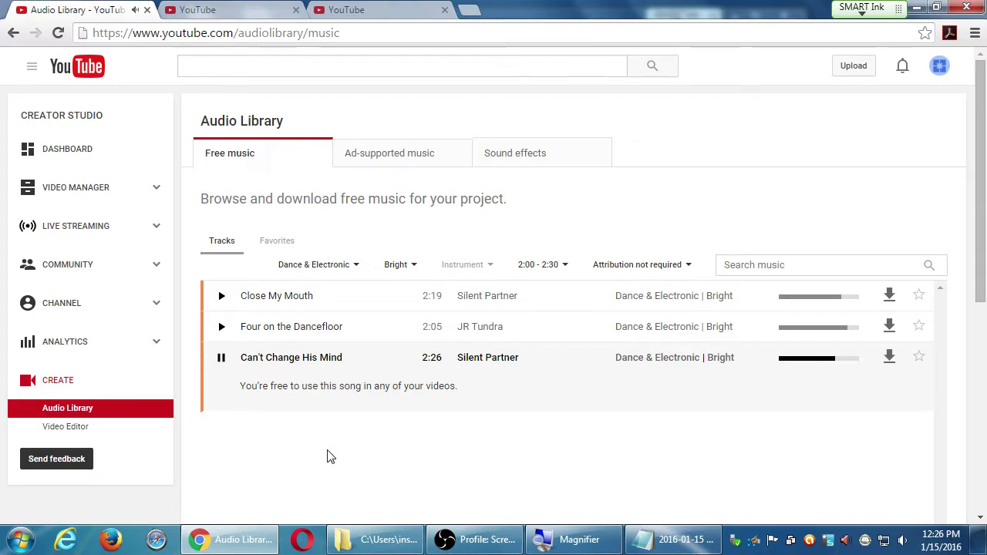
left_click(220, 362)
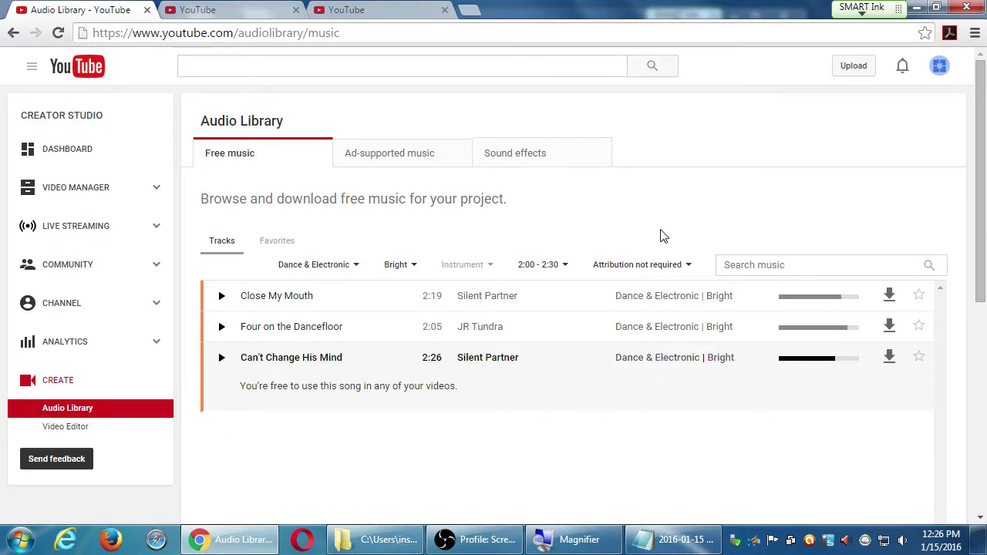
scroll(930, 216, "down", 1)
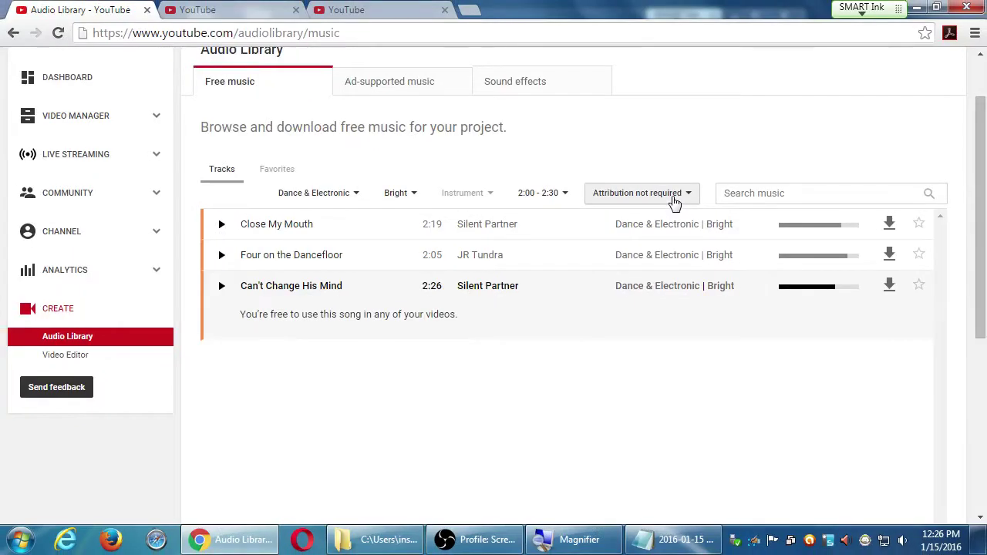
scroll(601, 185, "up", 1)
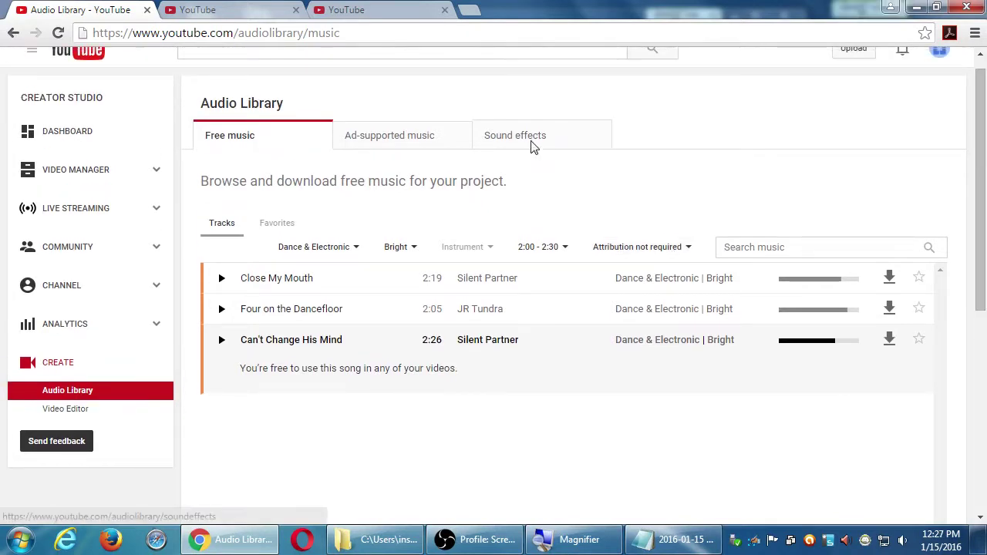
Show the audio library's sound effects and filter them to the Horror category
left_click(532, 147)
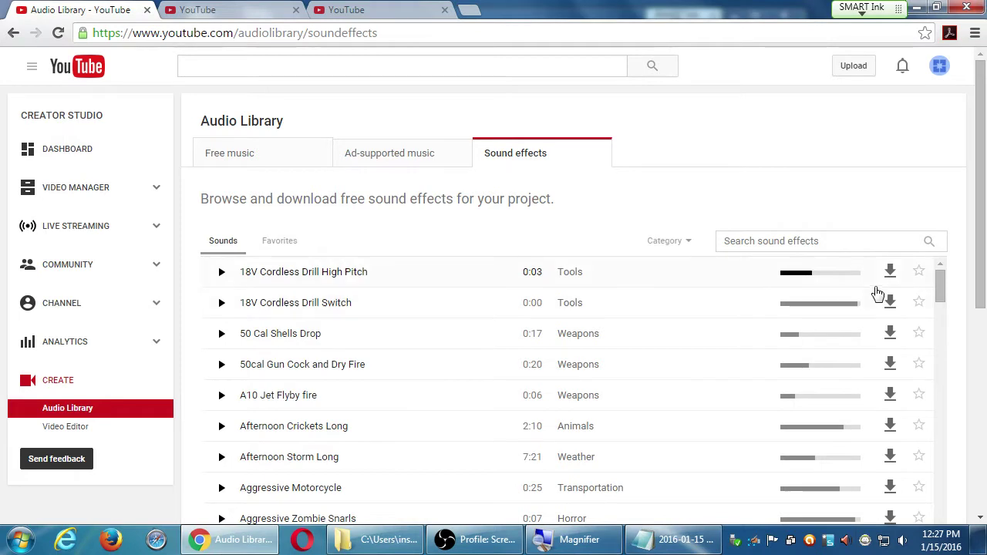
left_click(670, 243)
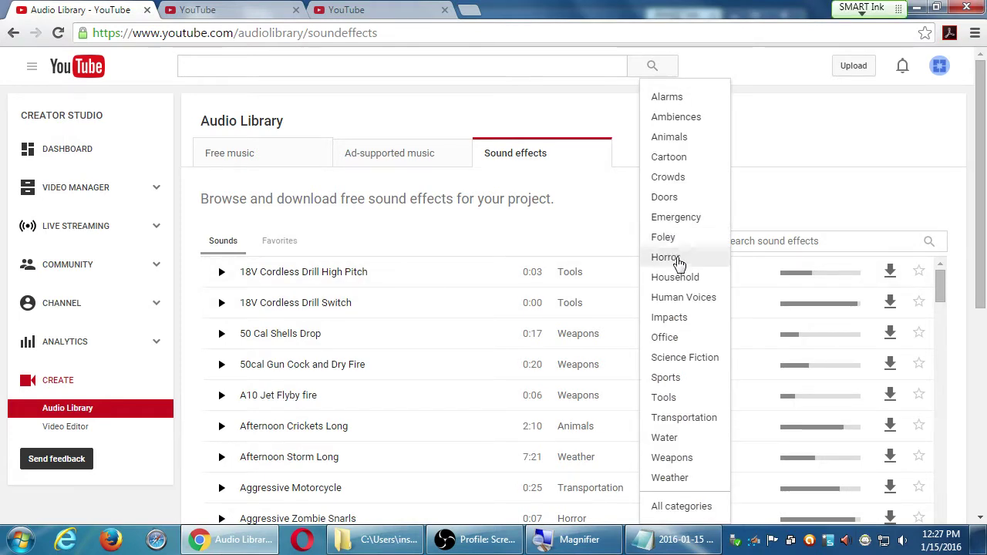
left_click(677, 259)
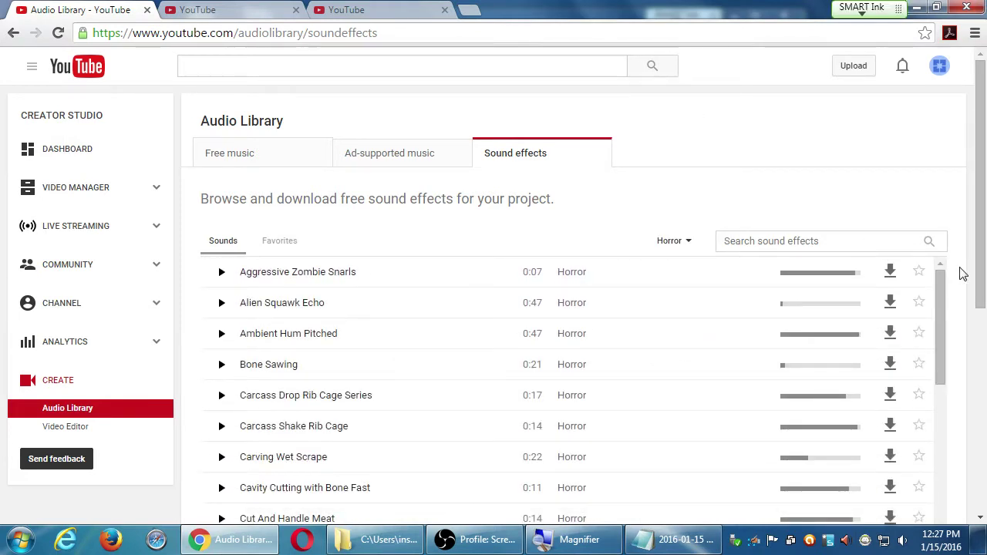
scroll(962, 274, "down", 1)
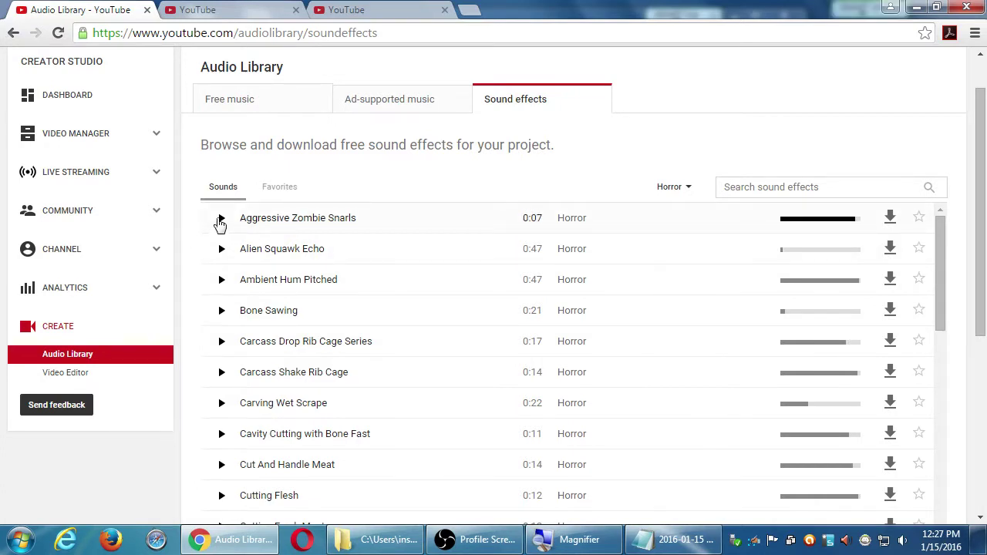
Preview several horror sound effects, including Aggressive Zombie Snarls and Alien Squawk Echo, and stop the playback
left_click(220, 220)
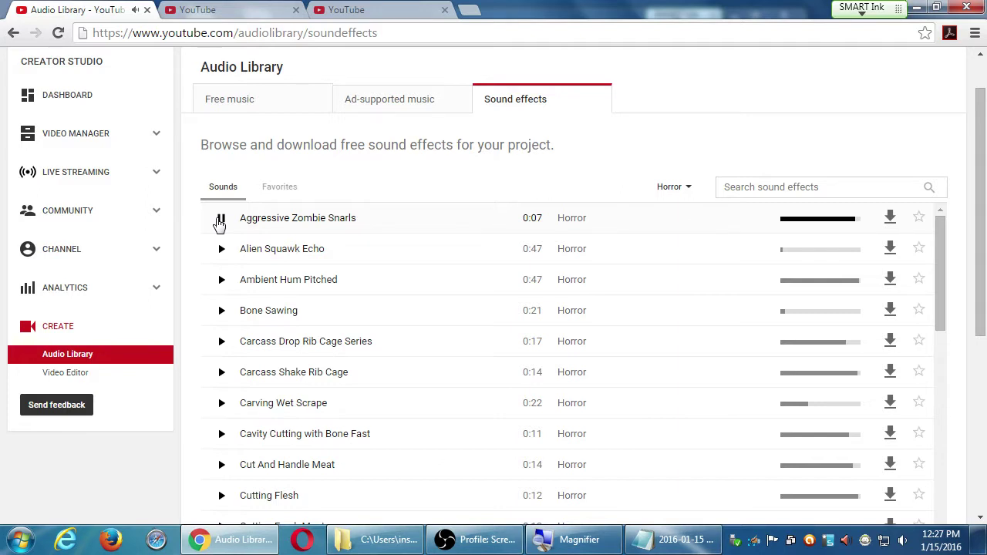
left_click(221, 283)
left_click(222, 283)
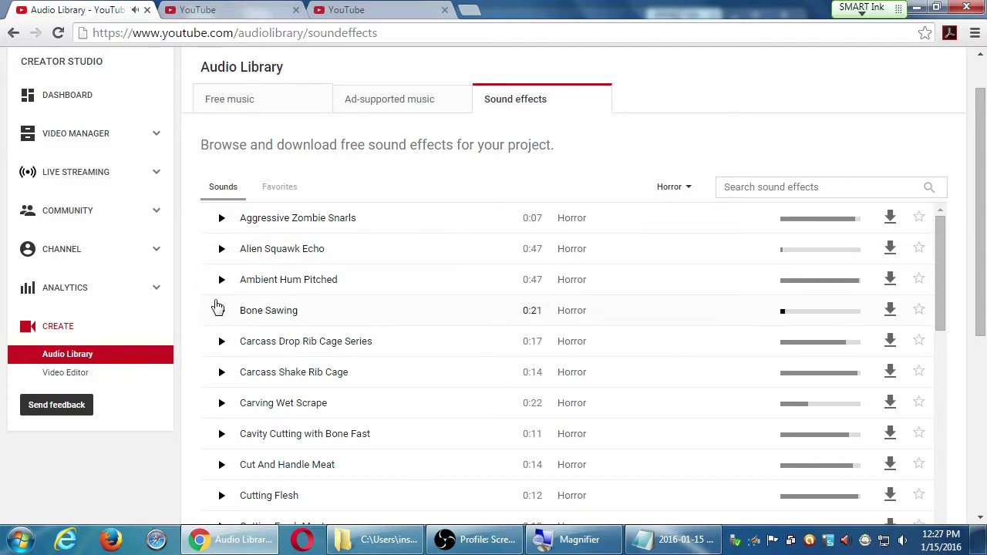
left_click(221, 342)
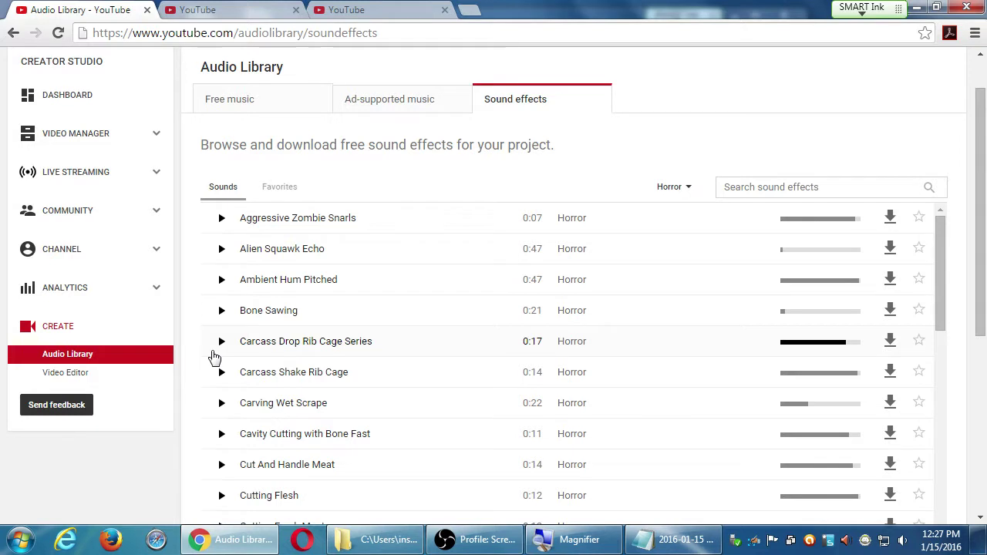
left_click(221, 279)
left_click(221, 248)
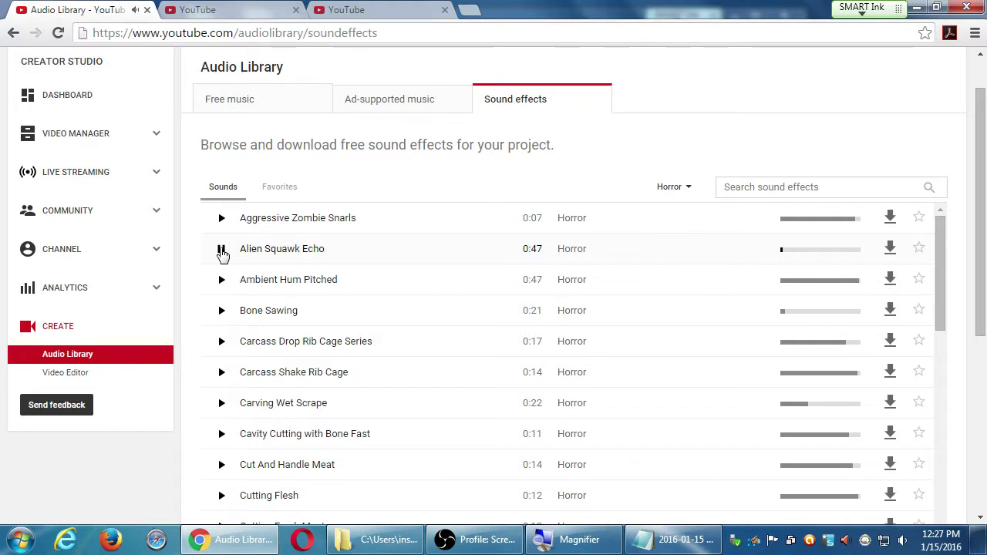
left_click(222, 253)
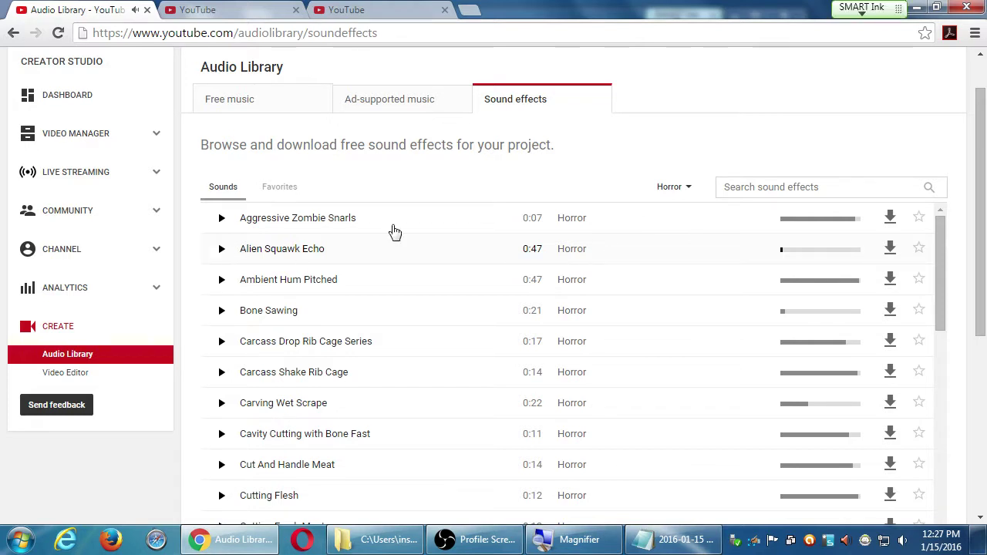
Examine the usage restrictions of the ad-supported songs Space Oddity and What Do You Mean?, and return to the free music
left_click(418, 100)
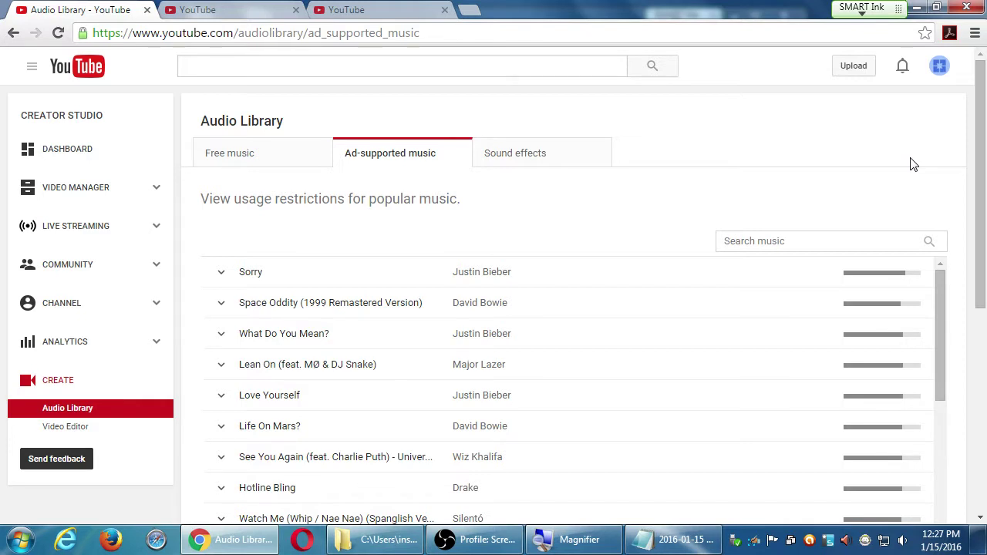
left_click(223, 305)
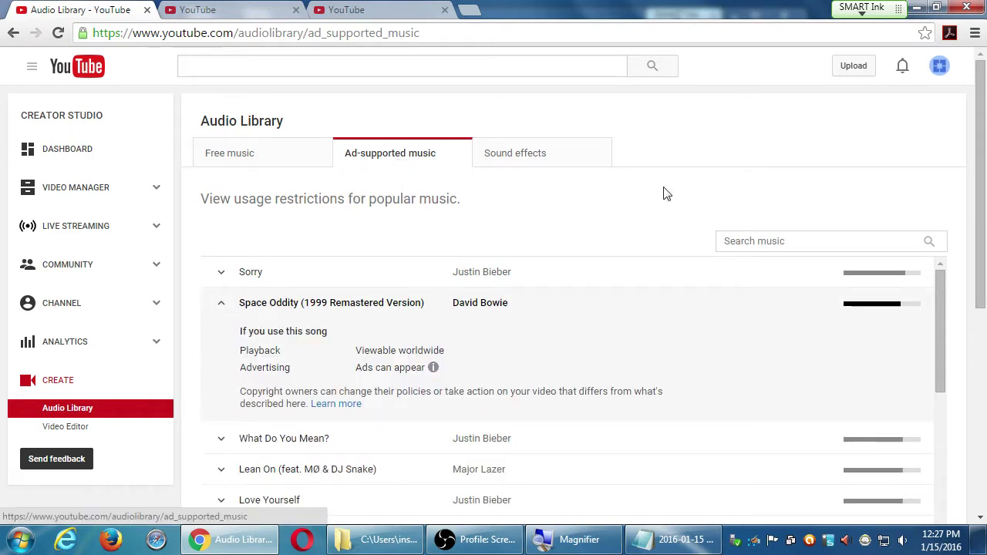
left_click_drag(980, 140, 961, 186)
scroll(961, 186, "down", 1)
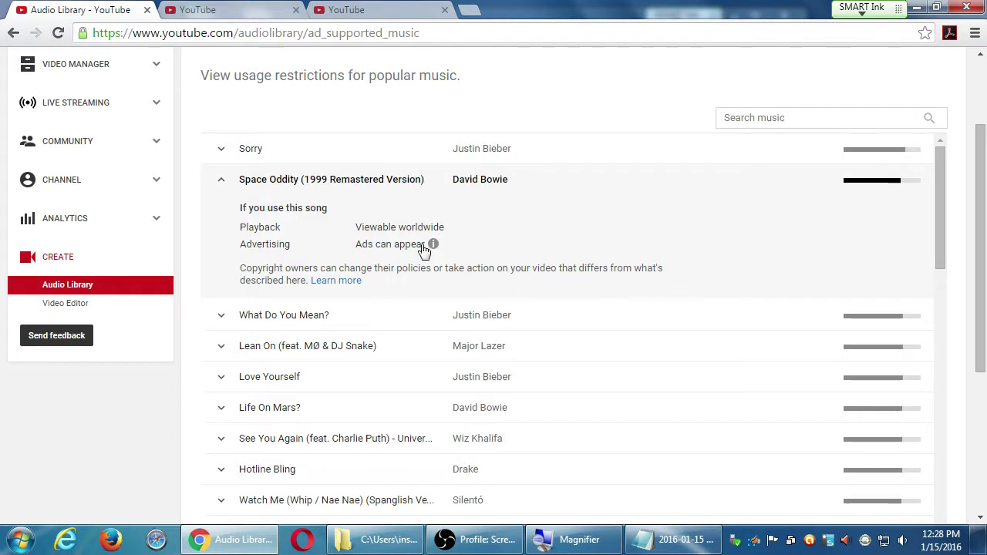
left_click(222, 181)
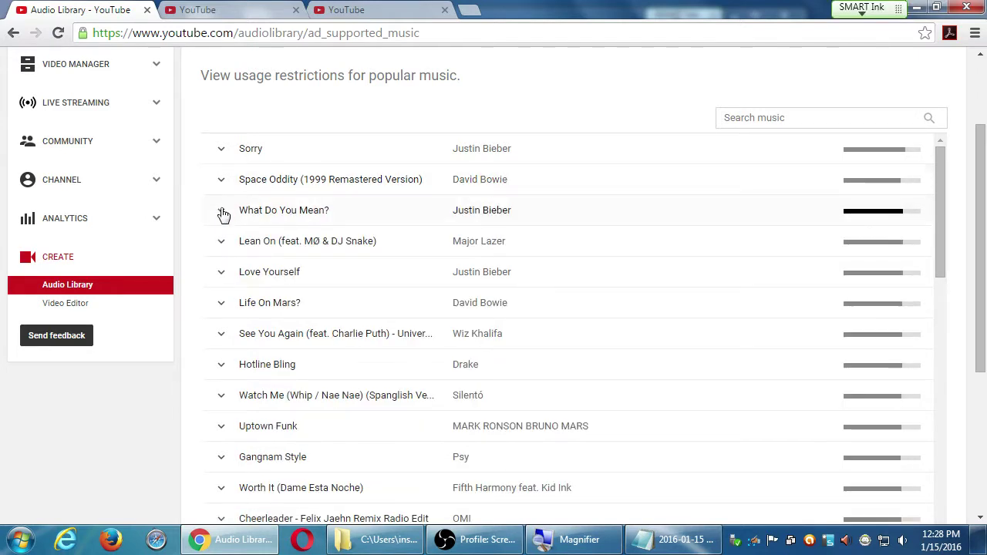
left_click(222, 211)
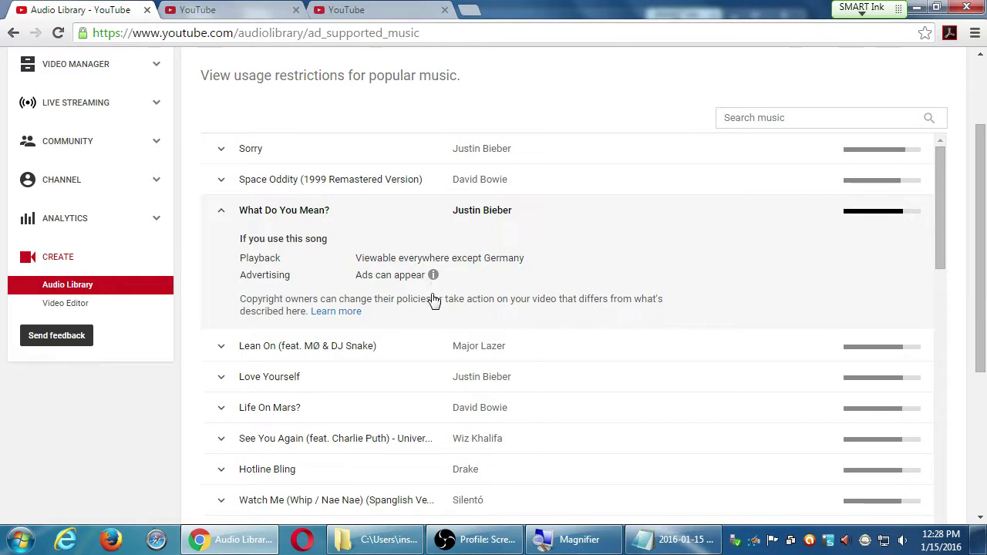
left_click(222, 214)
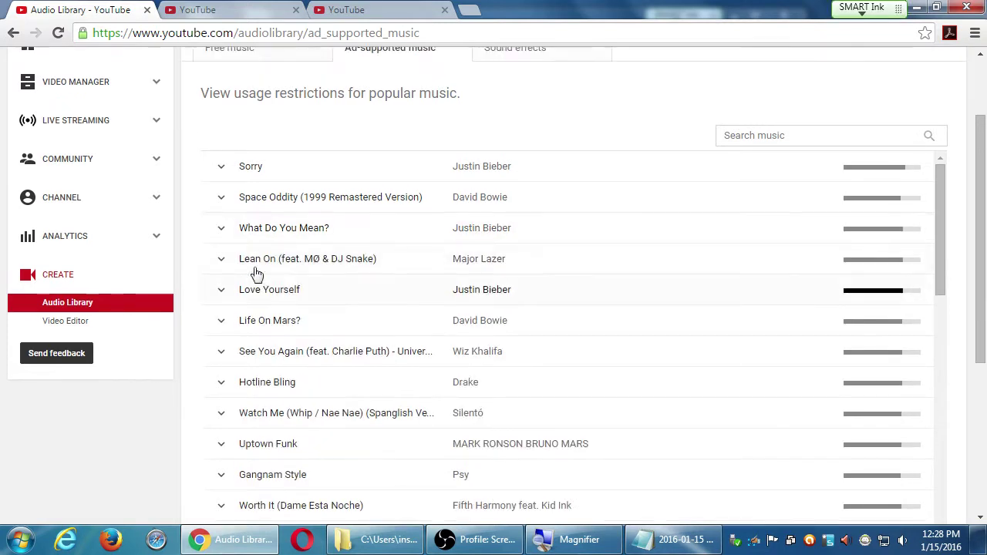
scroll(254, 277, "down", 3)
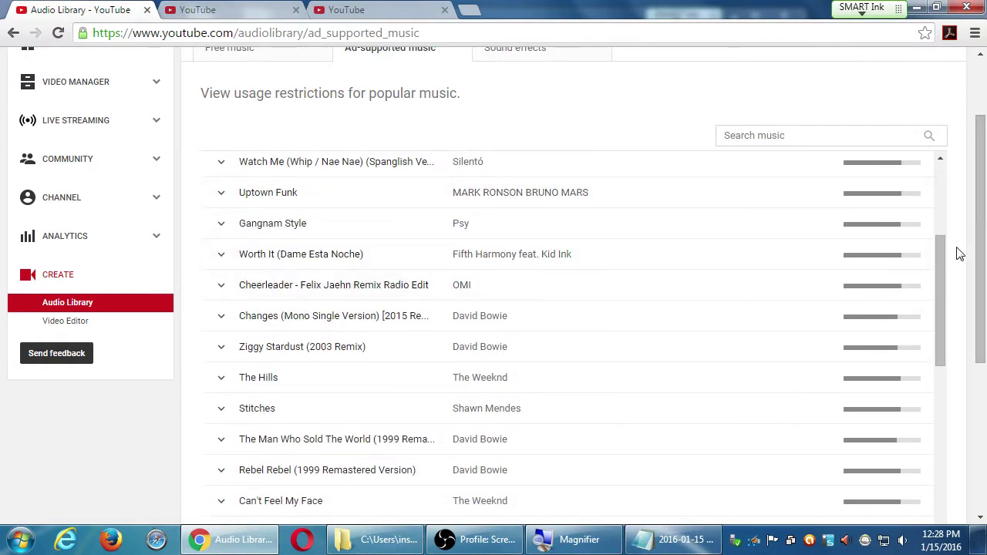
scroll(959, 253, "up", 2)
left_click(274, 164)
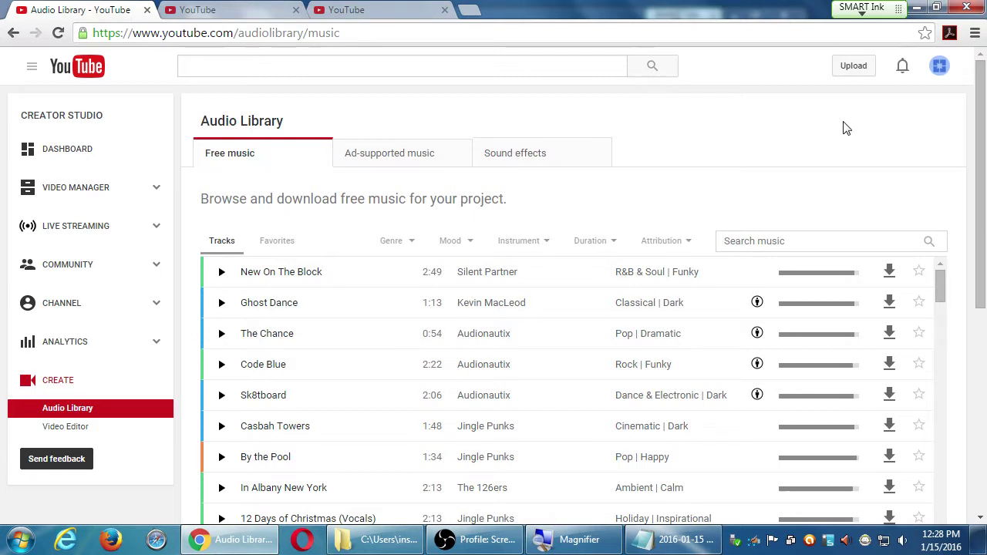
Open the video upload page, go through the privacy options including Unlisted, and set the upload to Private
left_click(854, 67)
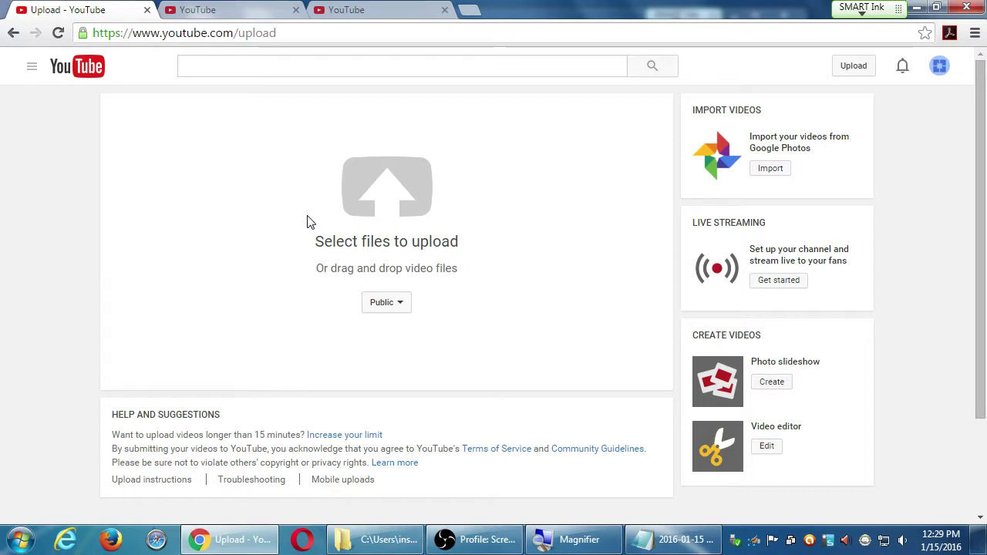
left_click(376, 303)
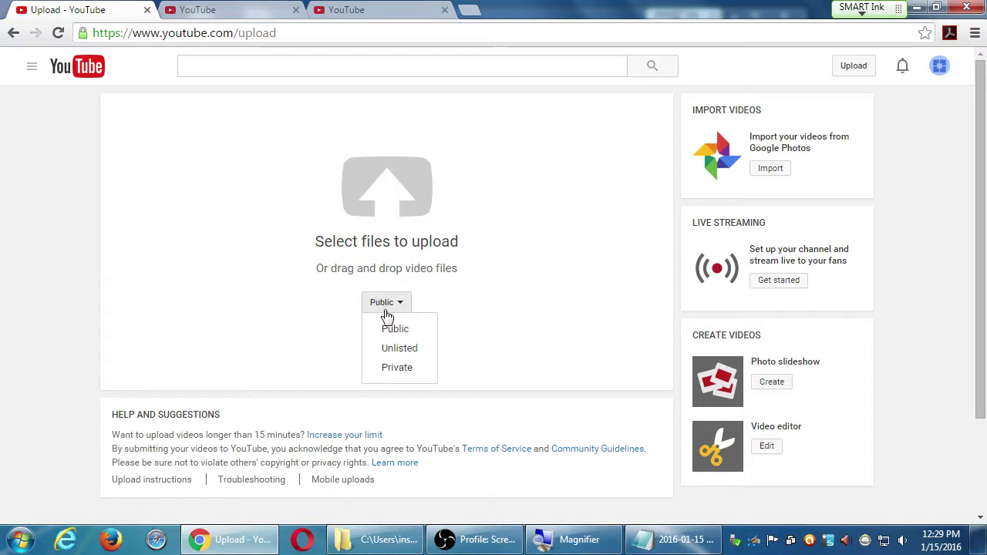
left_click(413, 350)
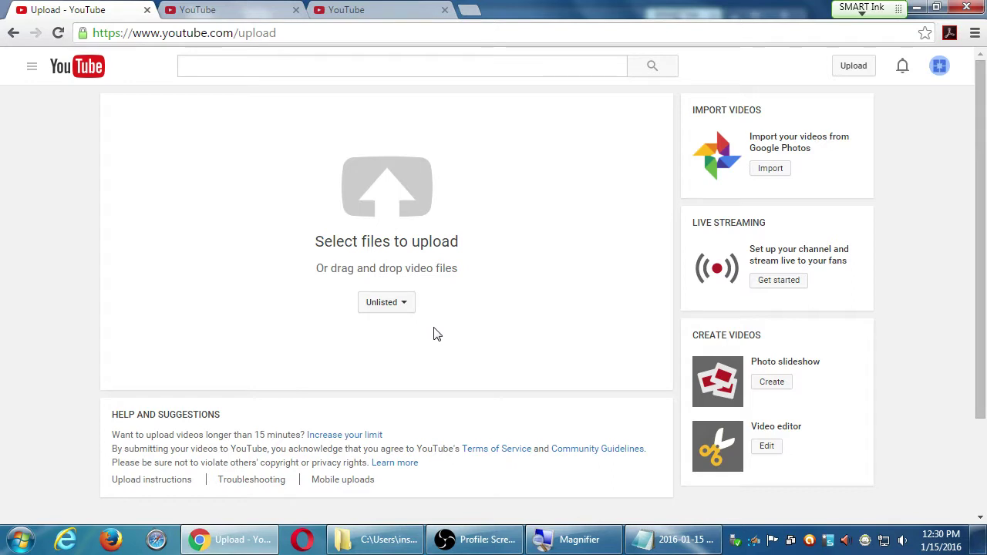
left_click(407, 306)
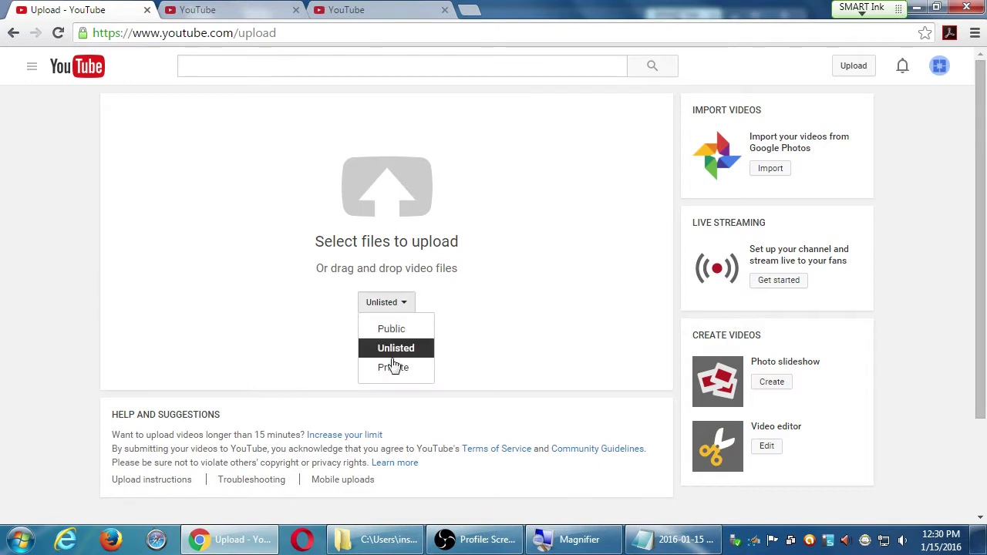
left_click(392, 366)
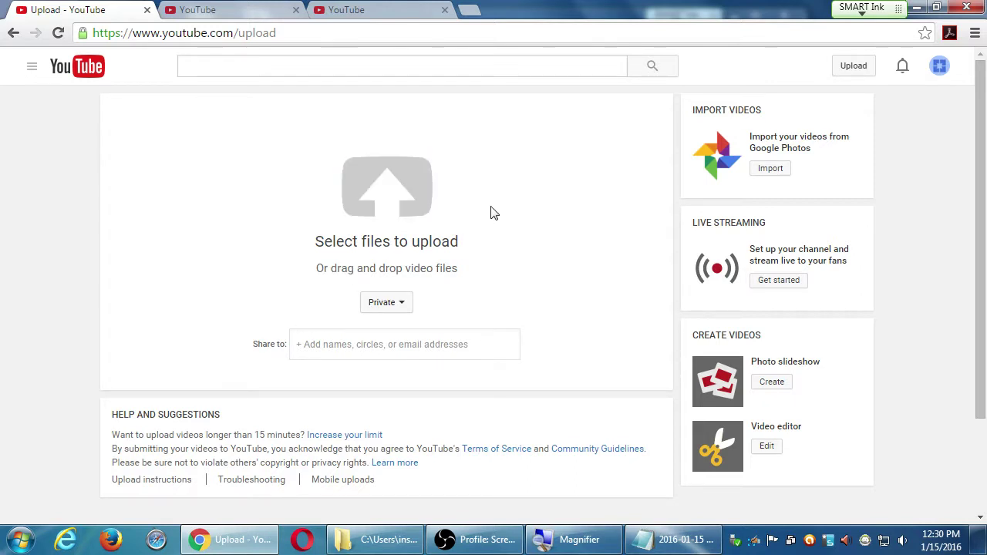
left_click(401, 303)
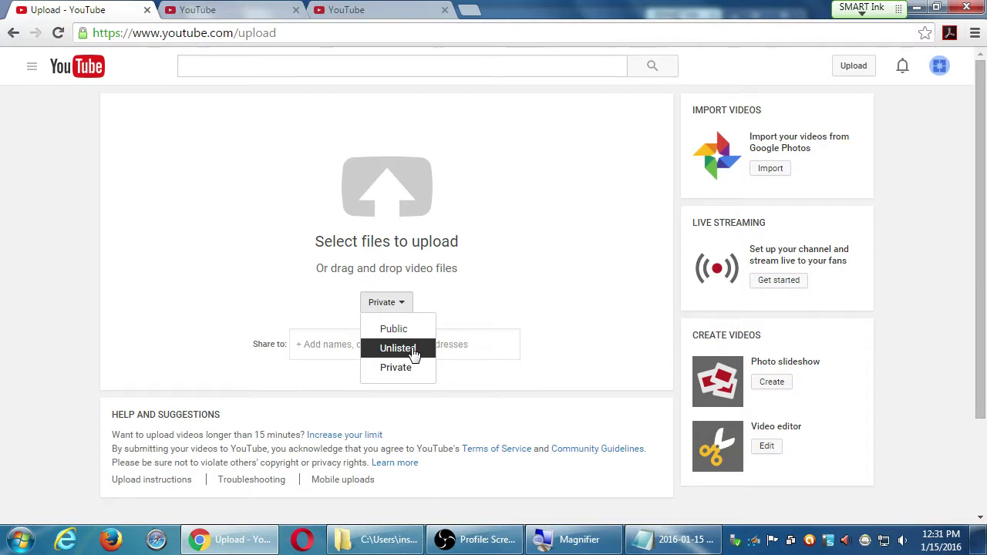
left_click(226, 273)
left_click(399, 307)
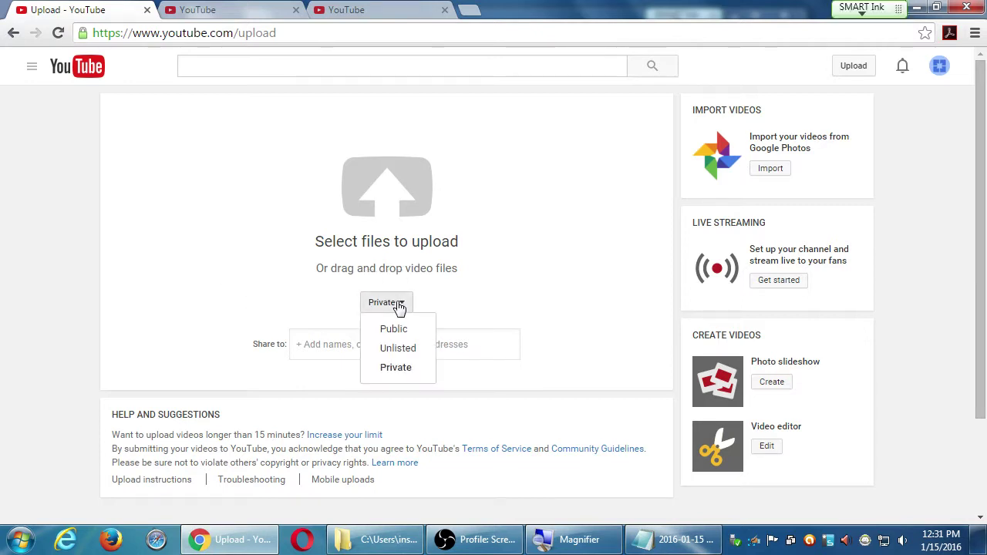
left_click(405, 368)
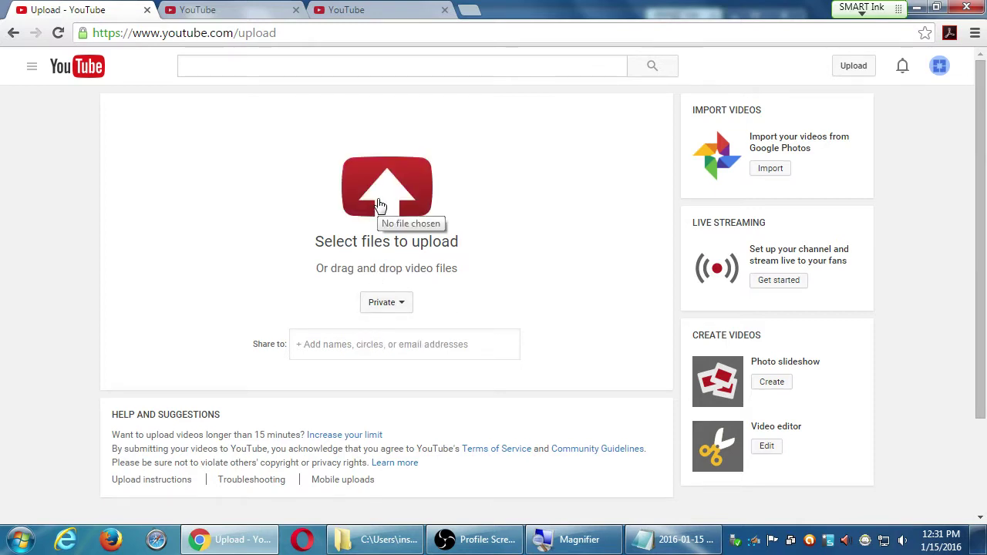
Upload the Tech Review Tuesday Moto E MP4 from the YouTube Clip folder after checking its file properties
left_click(381, 202)
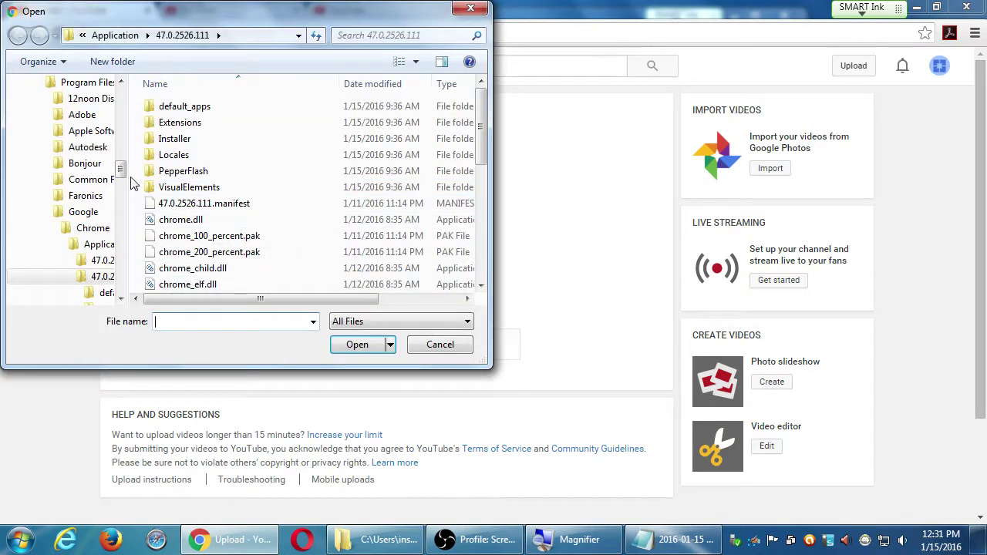
left_click_drag(121, 168, 127, 296)
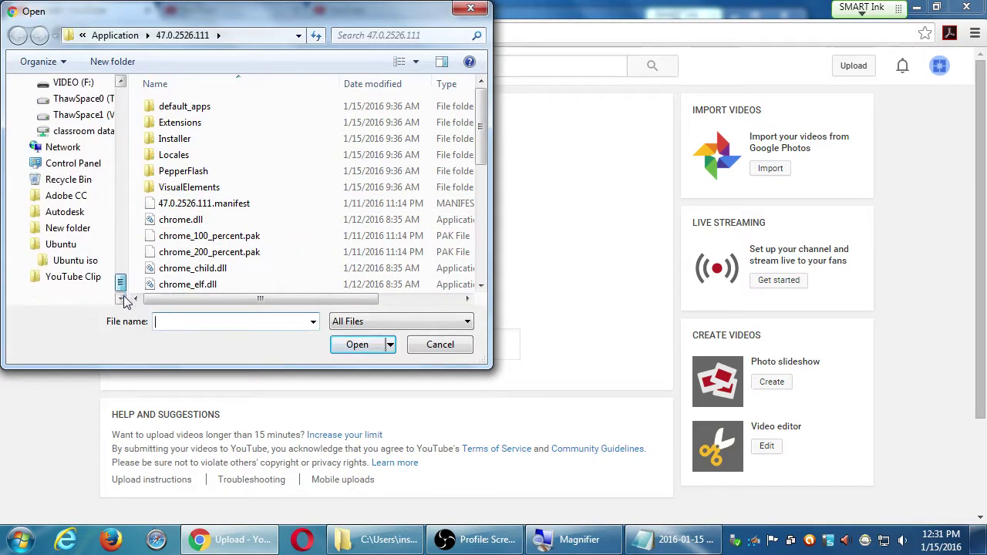
left_click(82, 285)
left_click(345, 174)
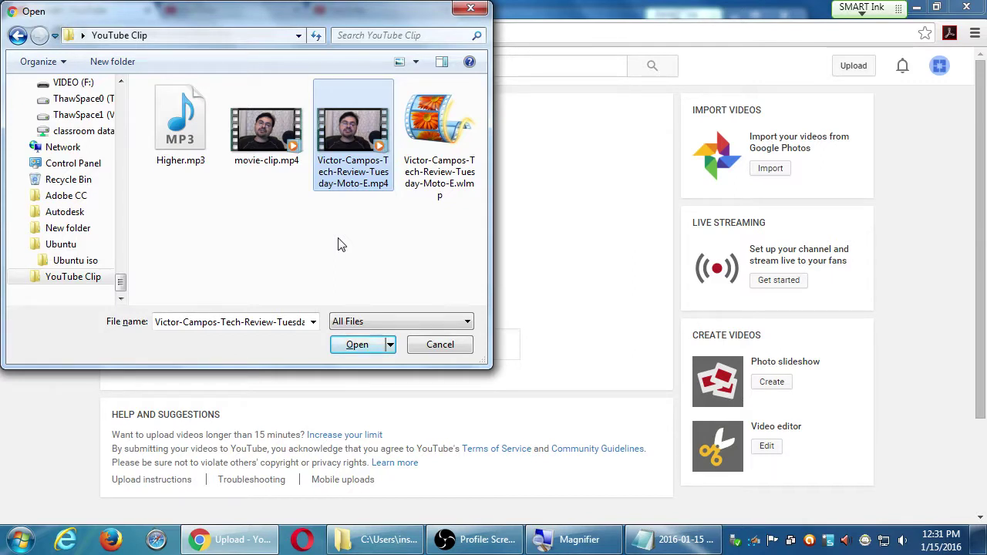
key("alt+Return")
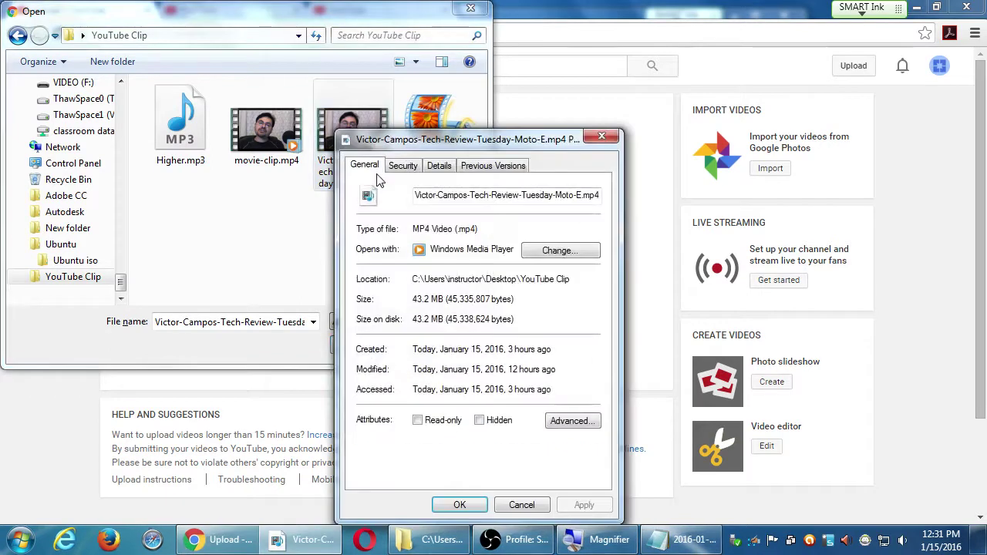
left_click(601, 137)
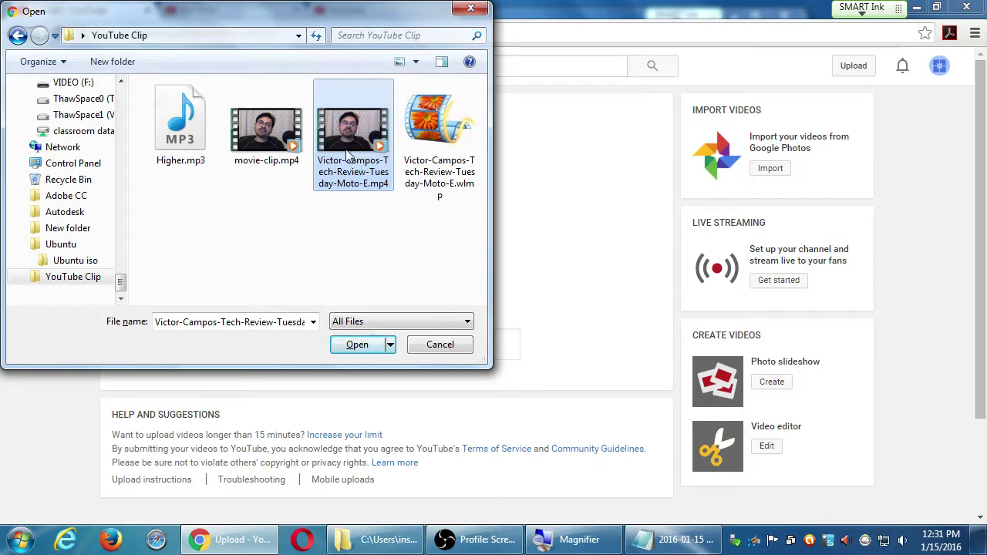
left_click(359, 347)
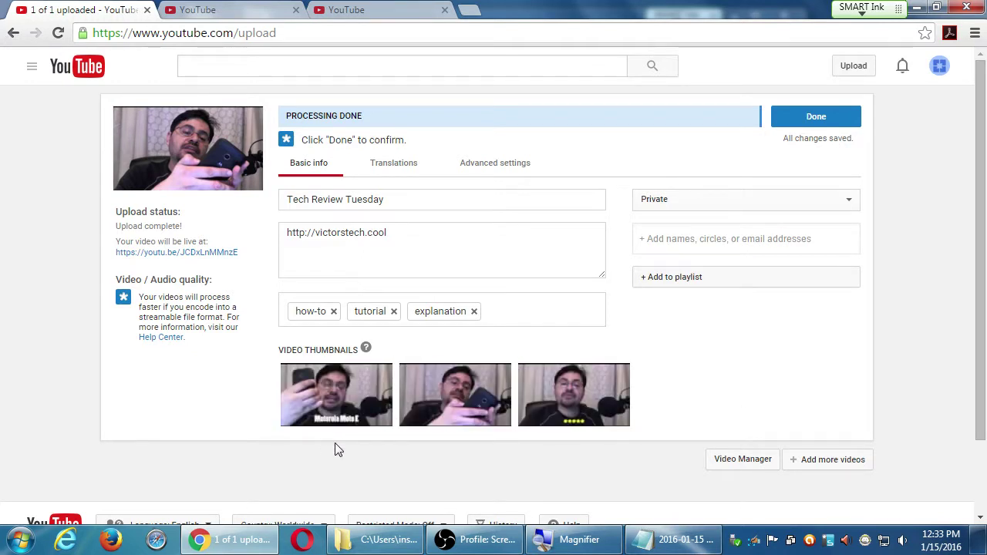
Set the frame captioned "Motorola Moto E" as the video's thumbnail
mouse_move(582, 426)
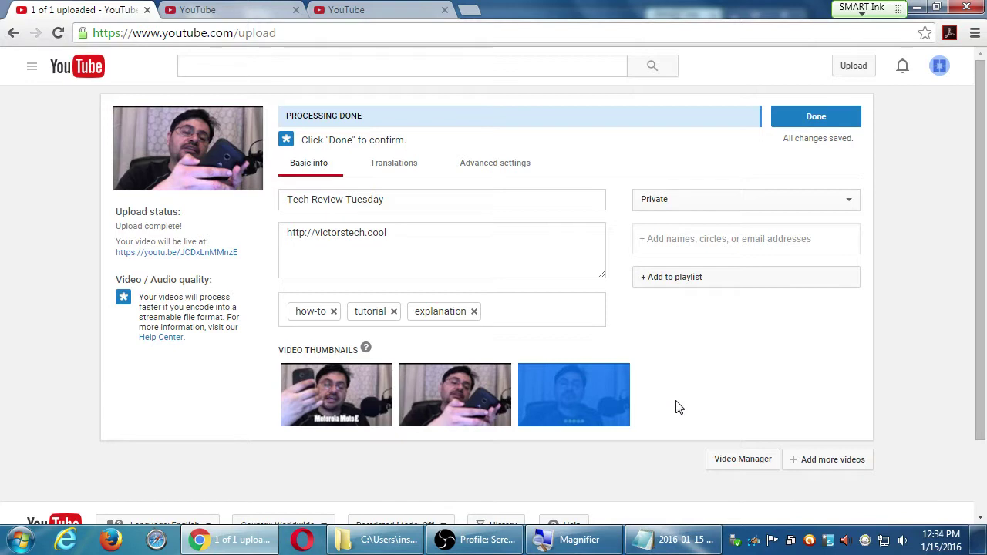
left_click(349, 405)
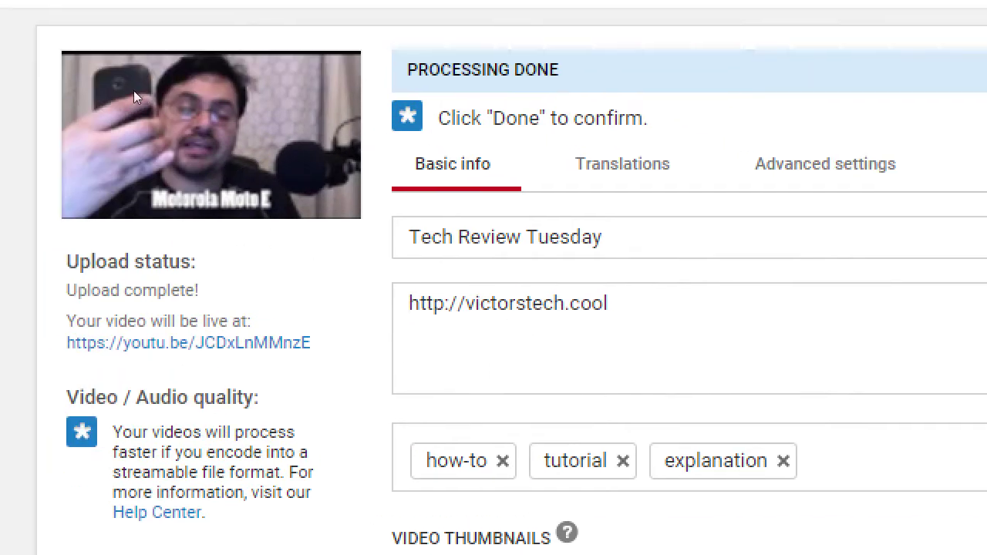
Try extending the video title to "Tech Review Tuesday - Motorola Moto E"
left_click(408, 224)
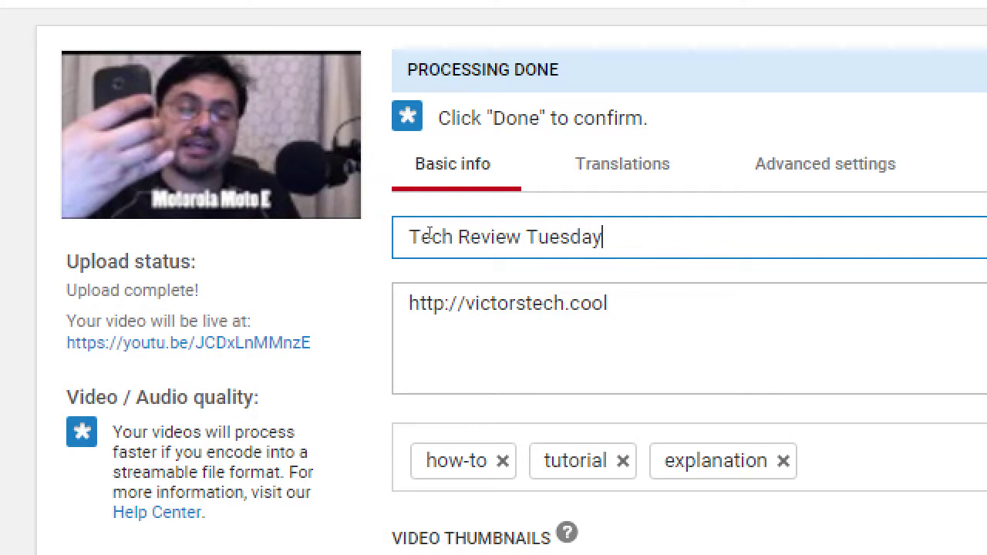
type("- Motorola Mo")
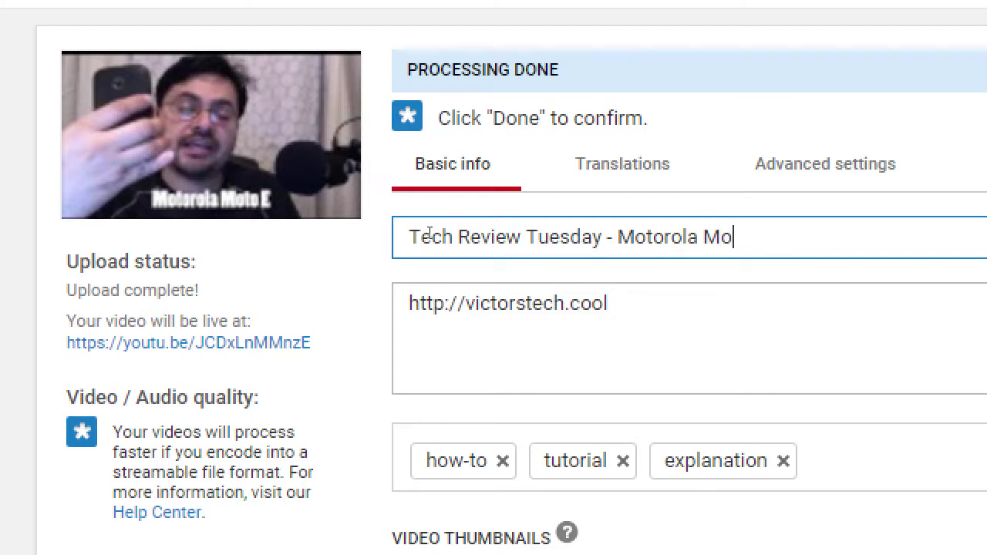
type("to E")
Try "The Only Motorola Moto E Review You Need" as the video title
key("ctrl+a")
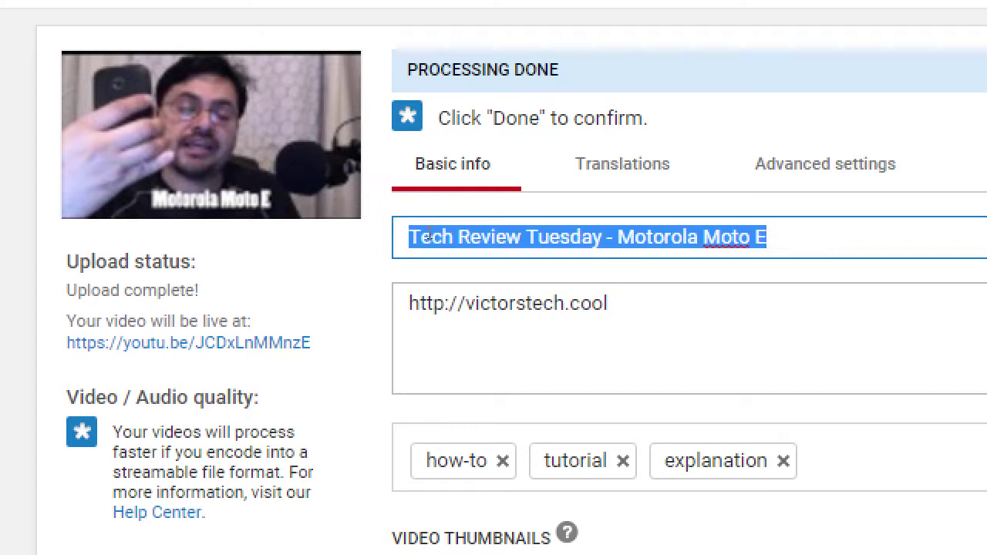
type("T")
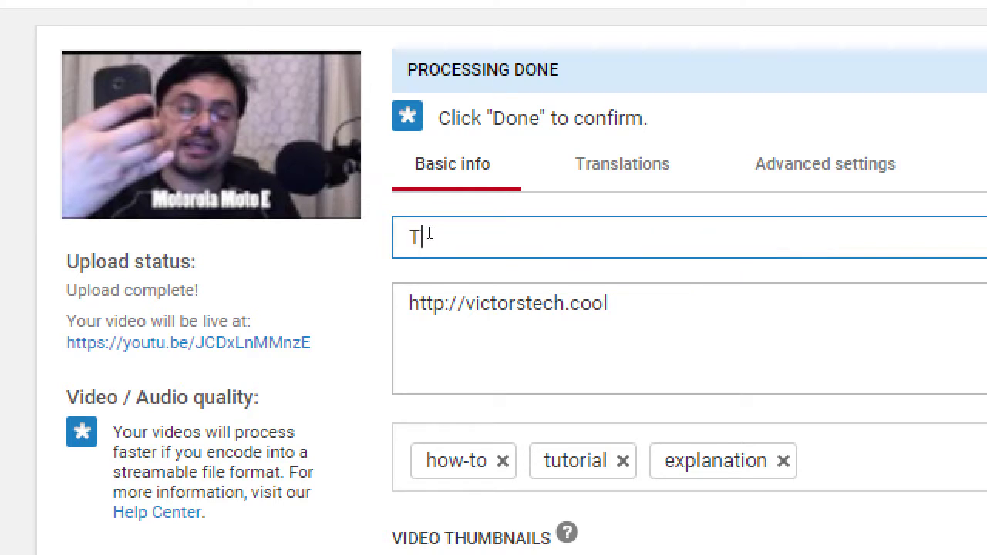
type("he Motorola M")
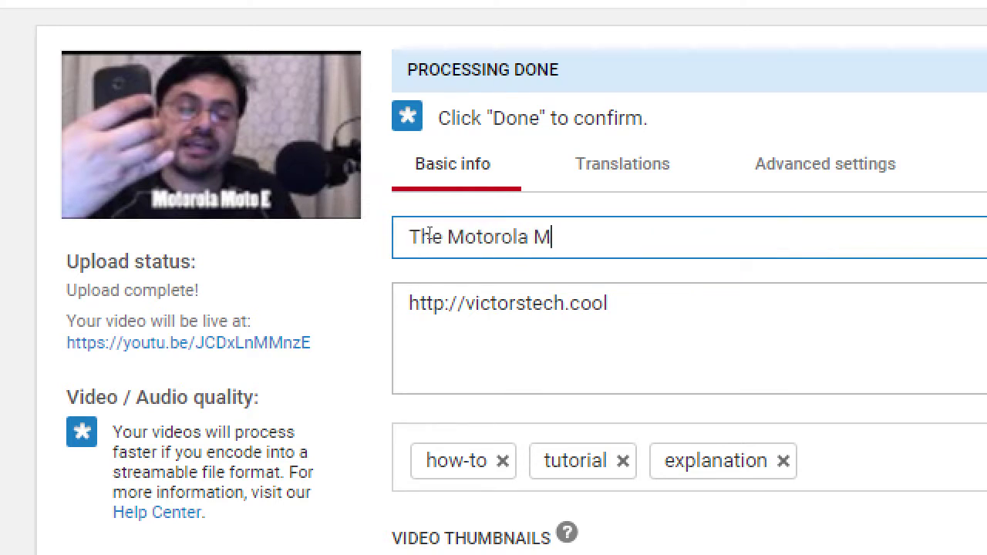
type("oto E Review")
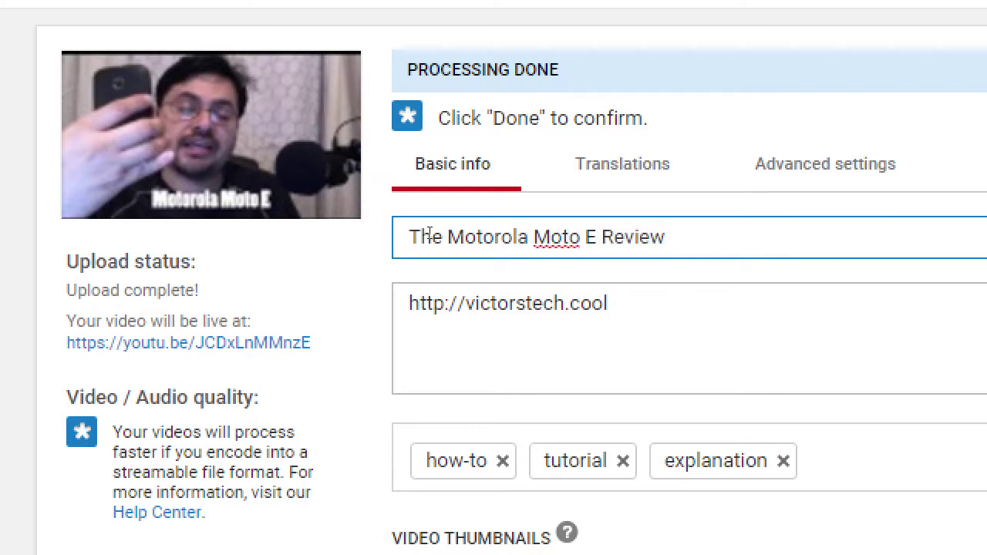
key("Home")
key("Right")
key("Right")
key("Right")
key("Right")
type("Only")
key("End")
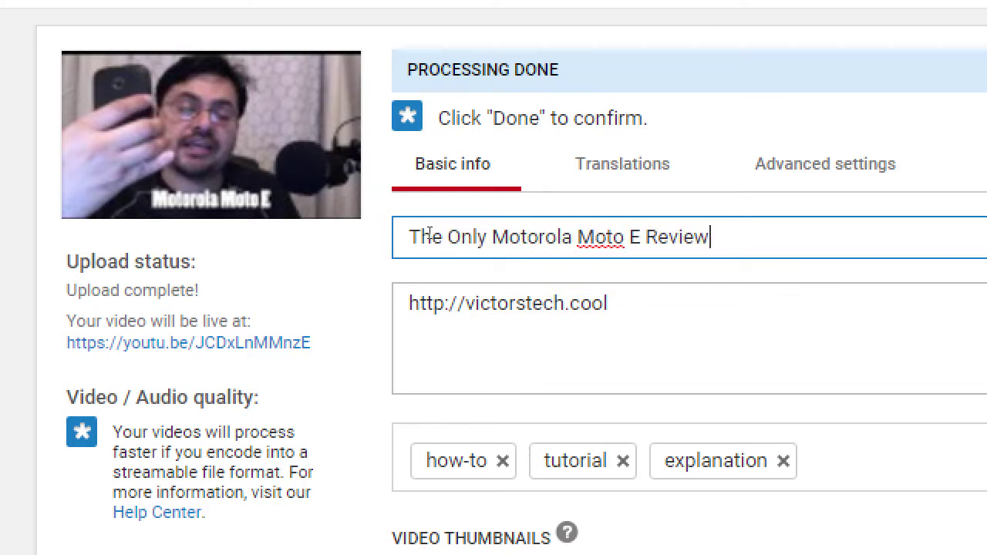
type("You Need")
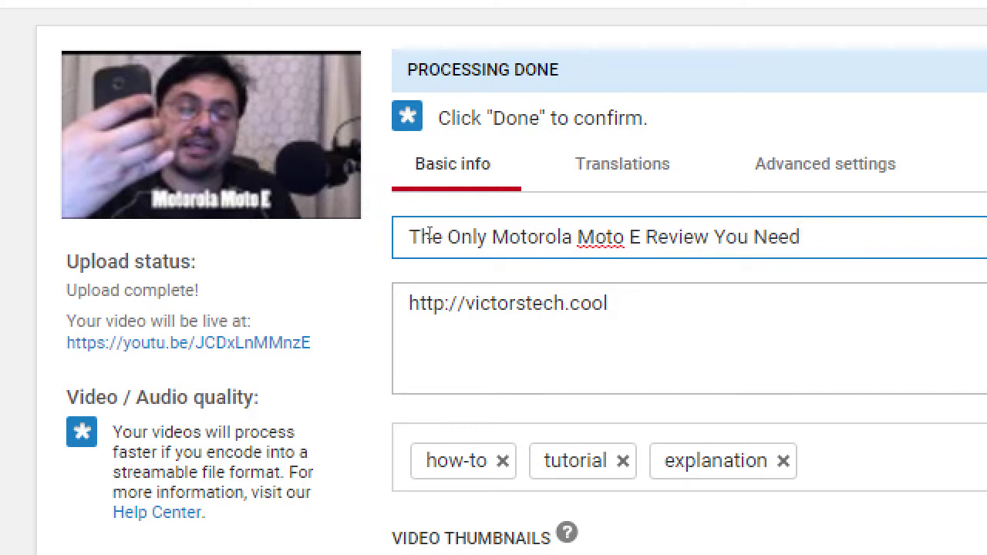
Replace the whole video title with "Should I Buy the Moto E?"
key("ctrl+a")
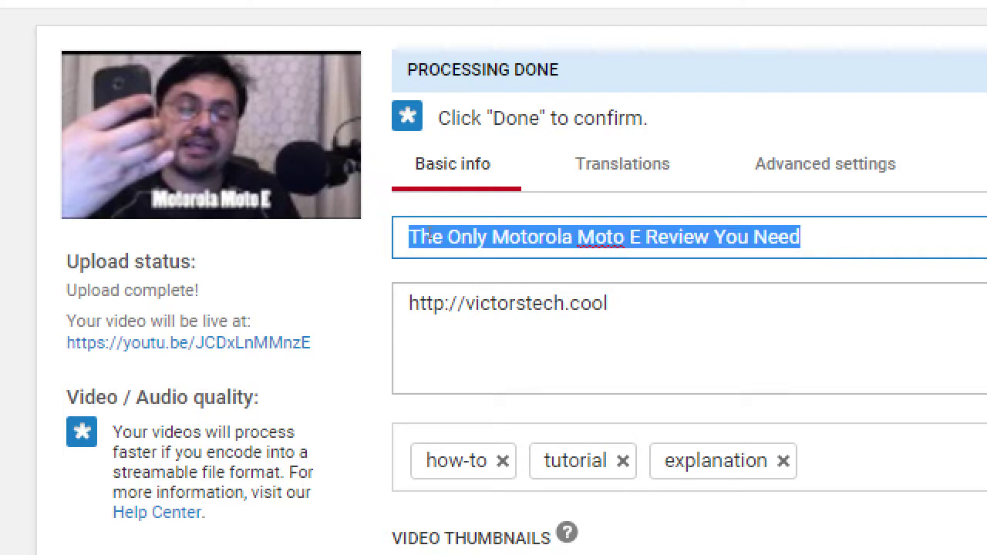
type("Should I b")
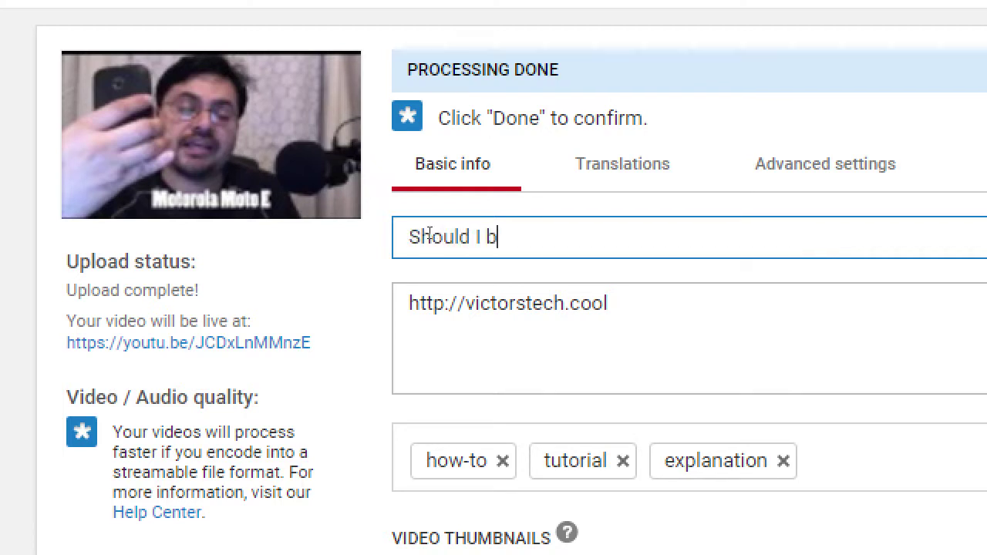
key("BackSpace")
type("Buy the Moto ")
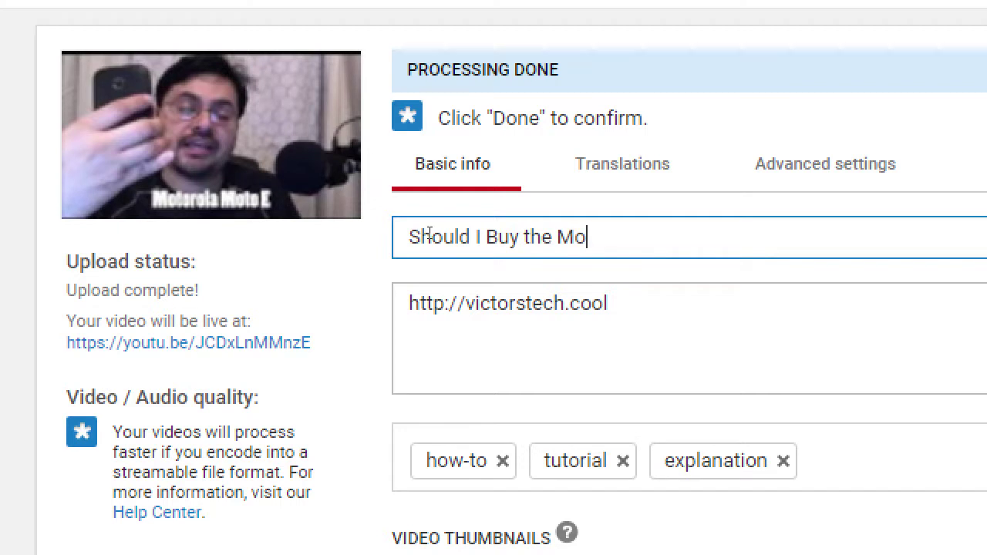
type("E?")
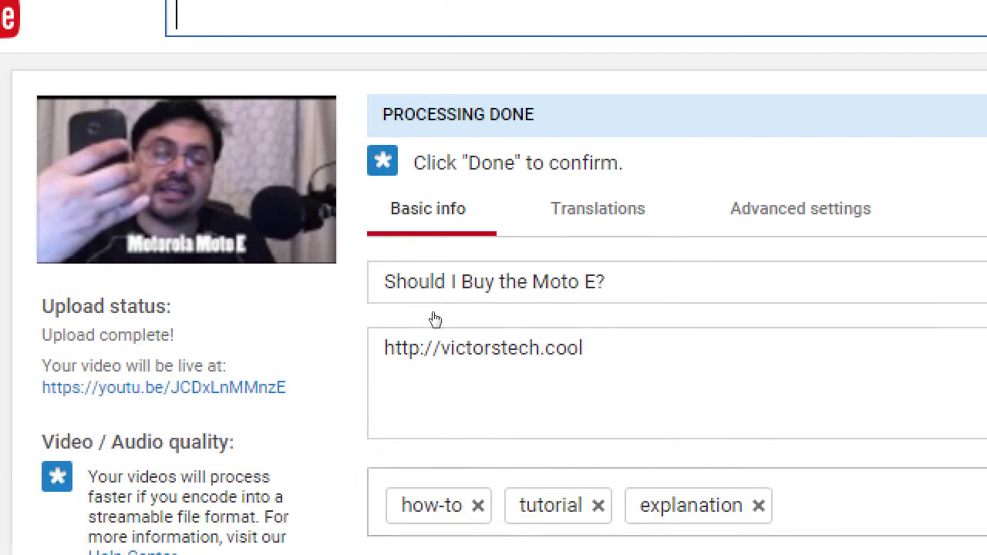
Start a new line below the website link in the video description
key("Tab")
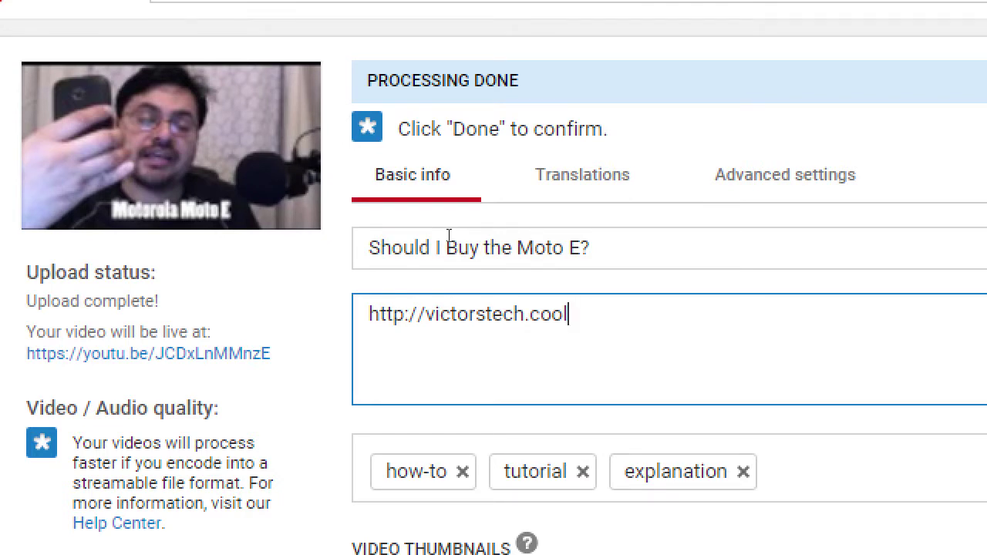
key("Return")
type("kjjknj")
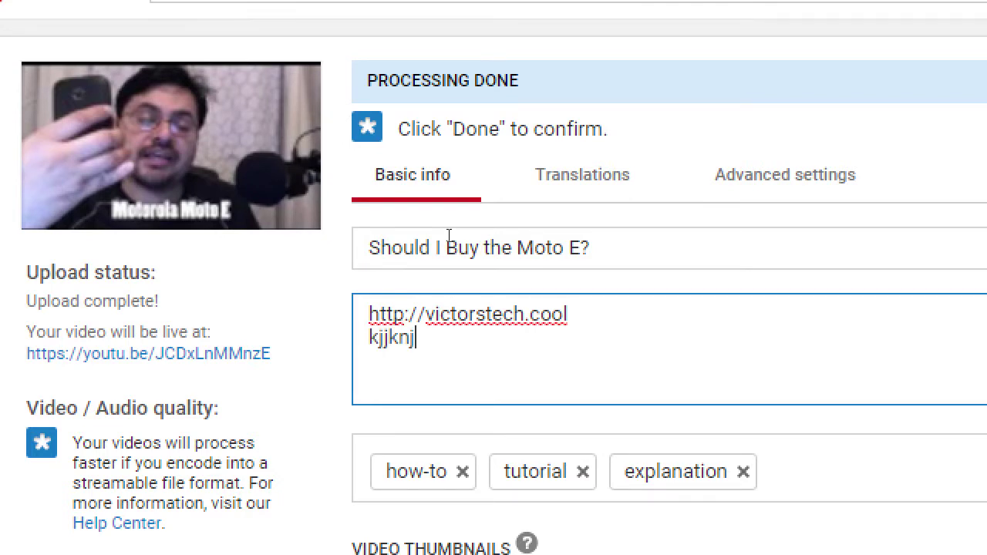
type("jnnjnjnjjkjkjk")
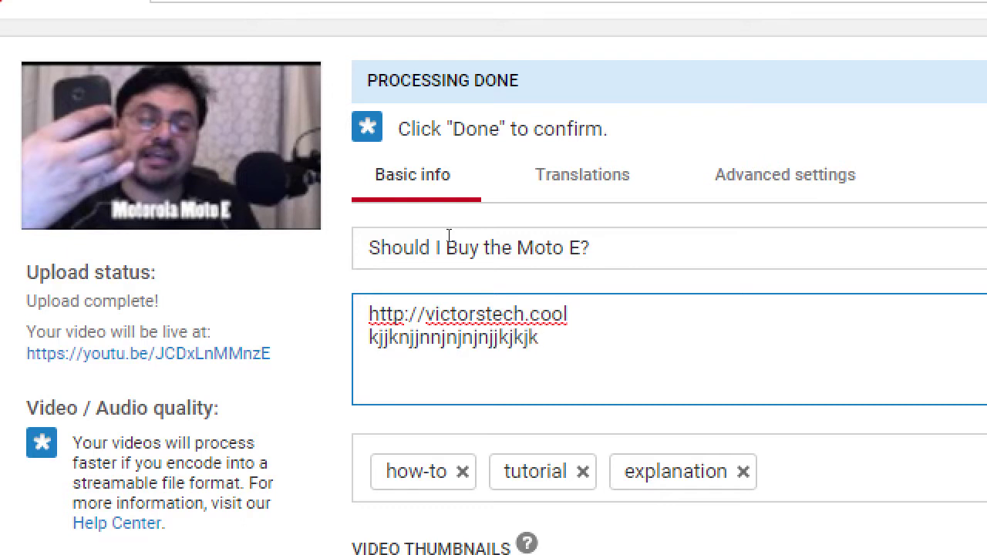
key("shift+Home")
key("BackSpace")
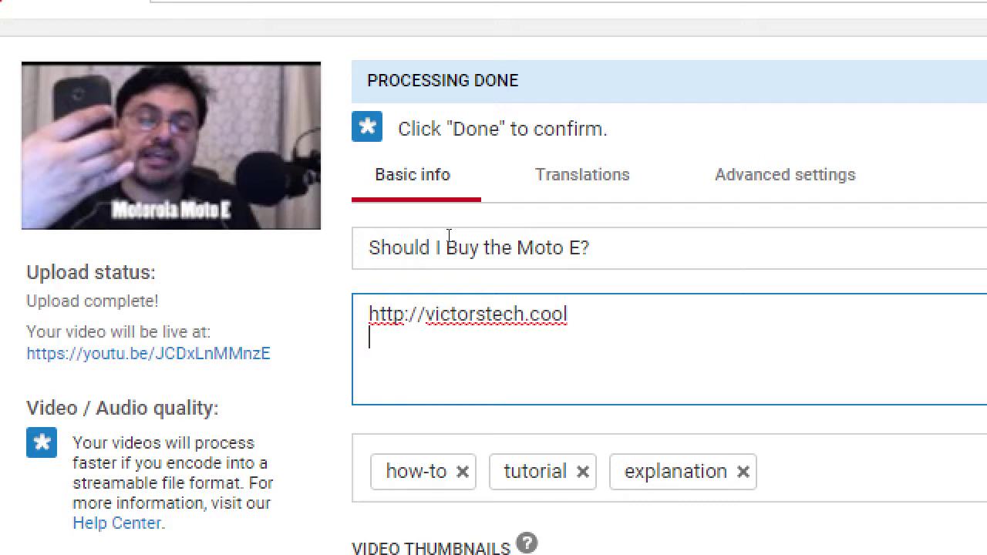
type("kdfjkdjkdfj")
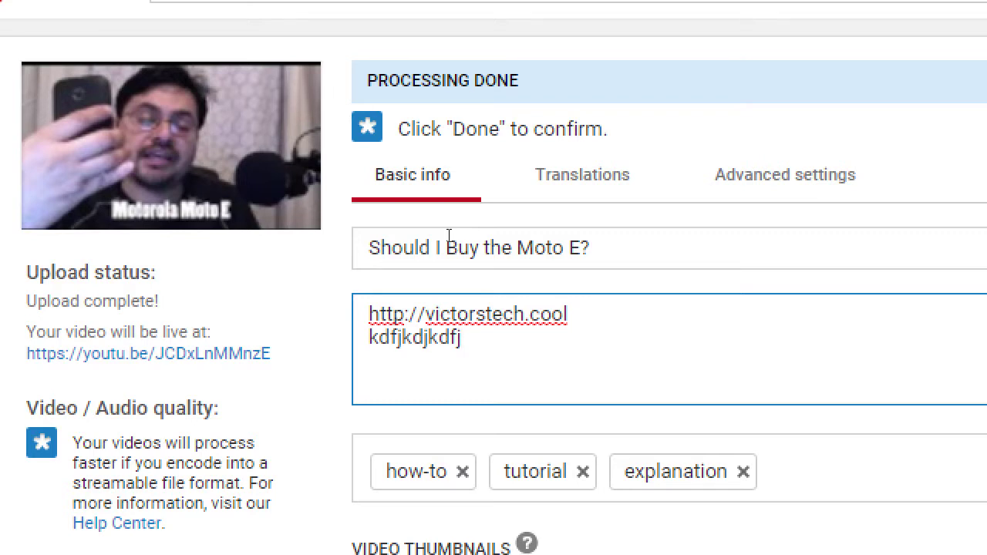
key("shift+Home")
key("BackSpace")
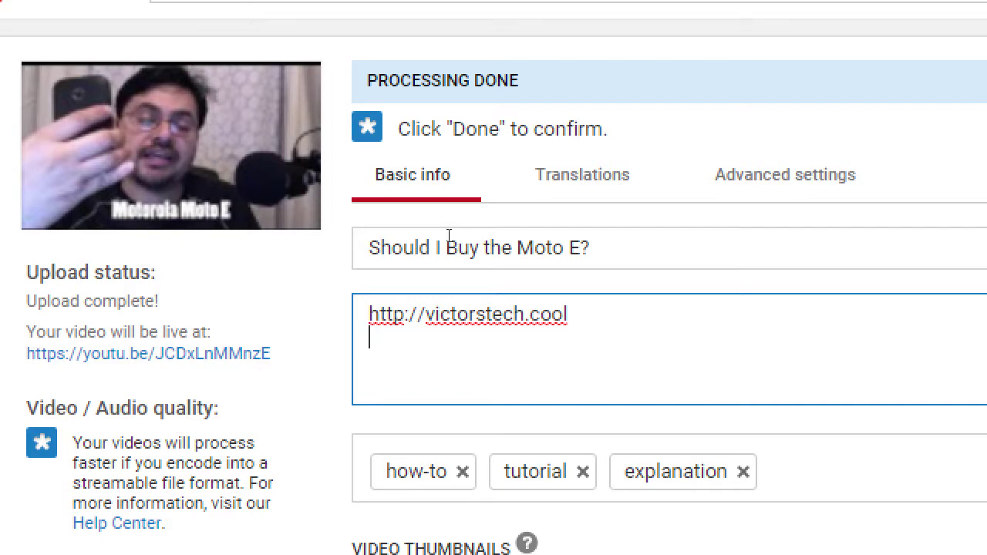
Write in the description that the channel host takes a look at the Motorola Moto E, for Tech Review Tuesday
type("Victor take")
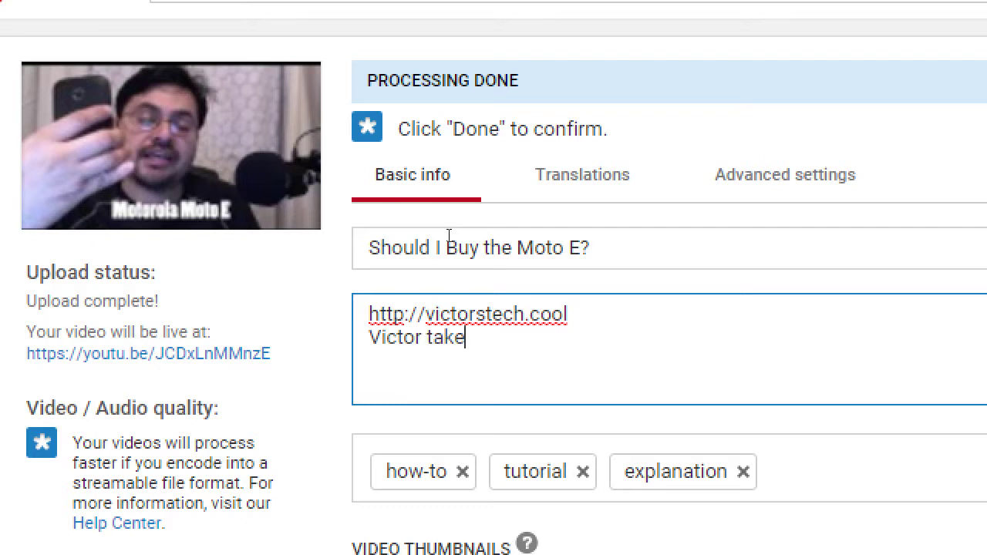
type("s a look a tth")
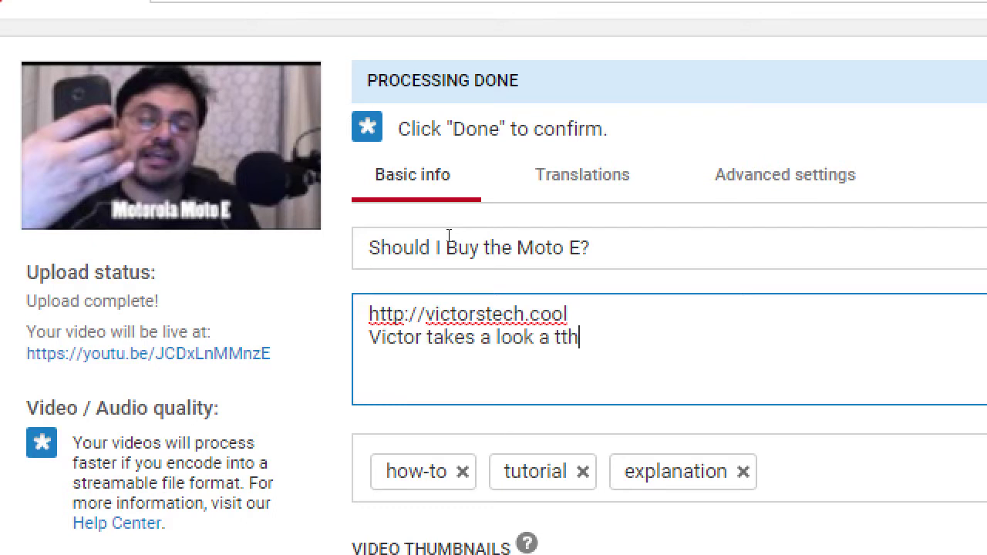
key("BackSpace")
key("BackSpace")
type("he Moto")
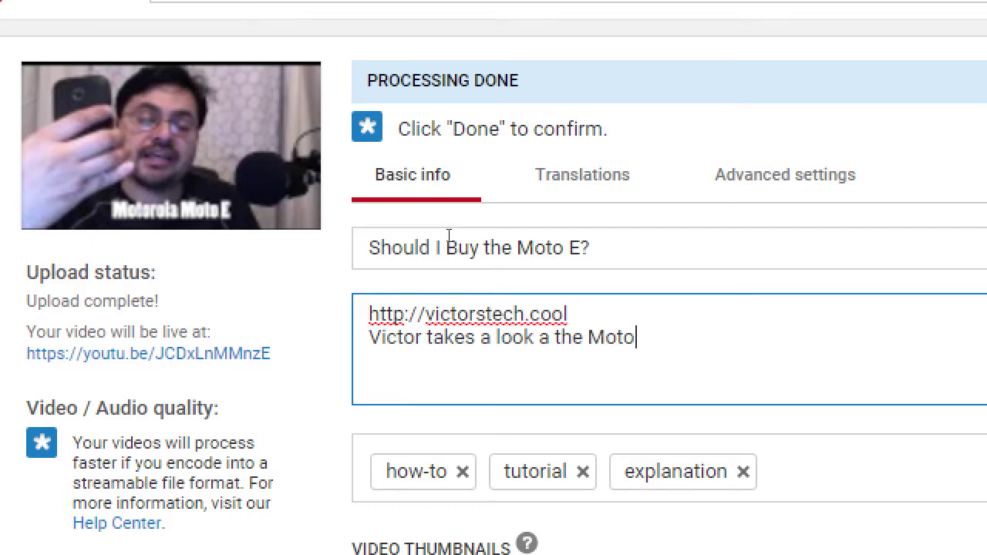
type("rola Moto E, for T")
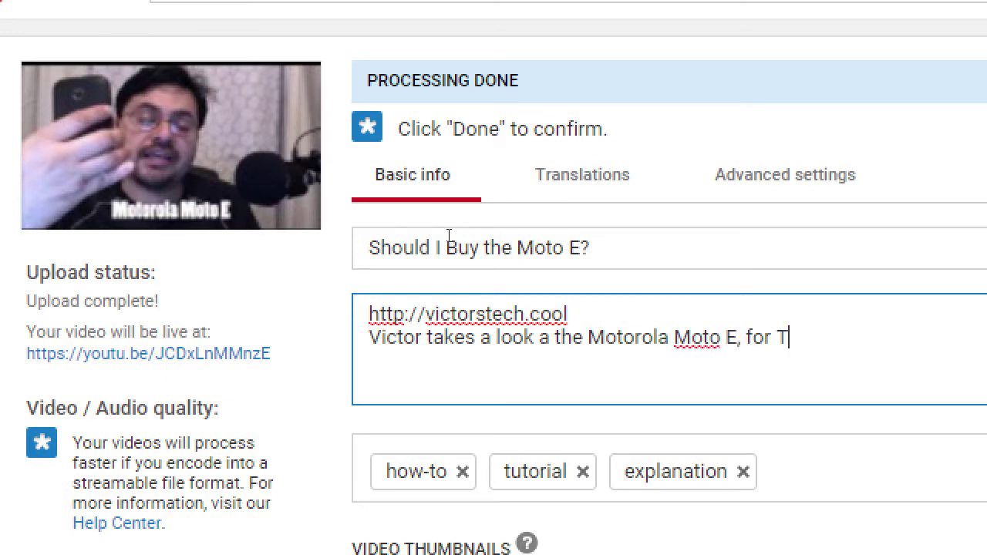
type("ech Revi")
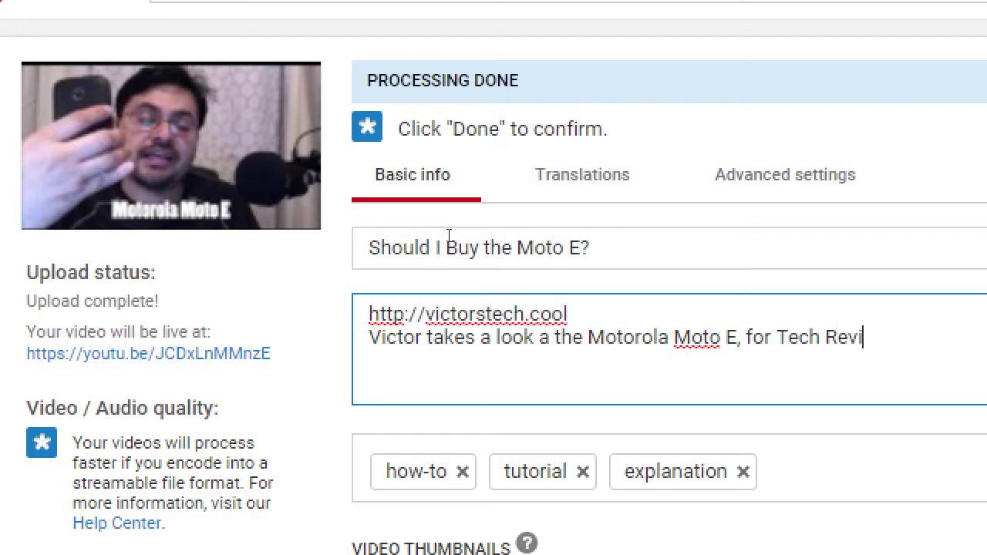
type("ew Tues")
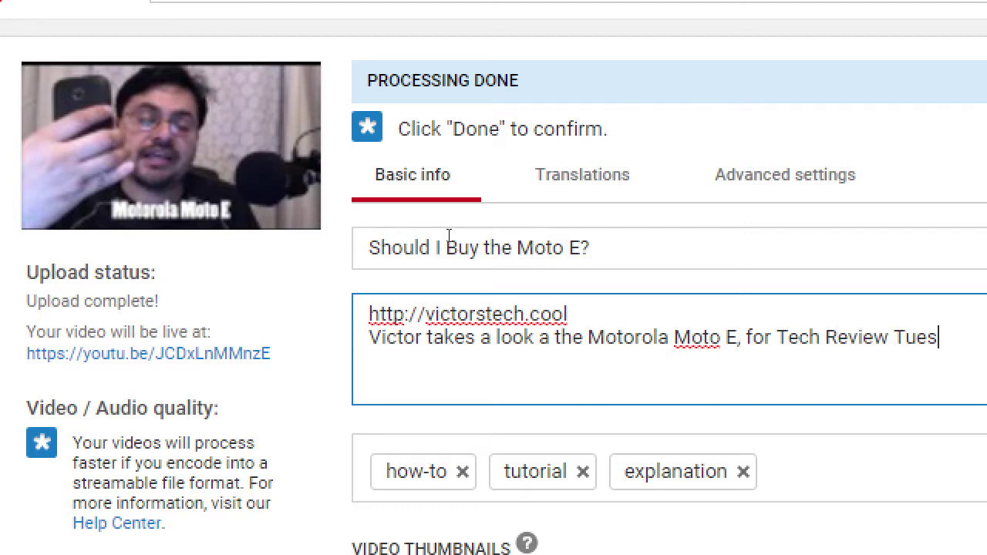
type("day.")
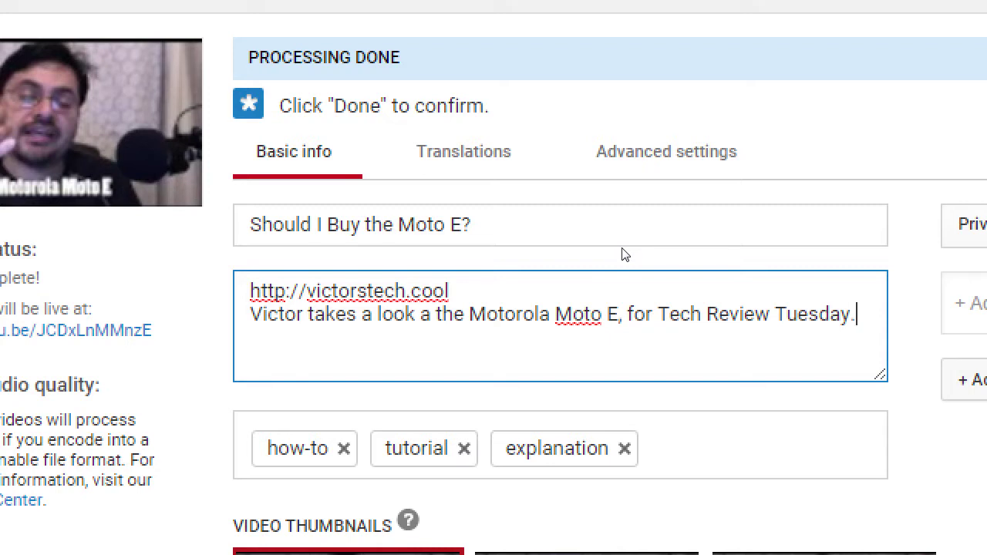
Add the line "02:00 - Intro" below the description sentence and begin another line with "10:"
key("Return")
type("02:00")
type("- Start")
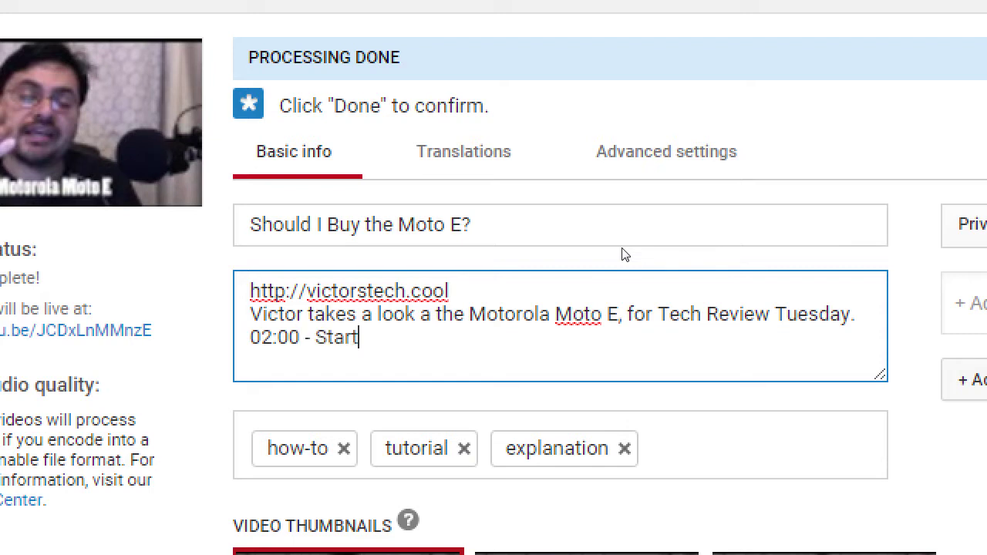
key("BackSpace")
key("BackSpace")
key("BackSpace")
key("BackSpace")
key("BackSpace")
type("Intro")
key("Return")
type("10:")
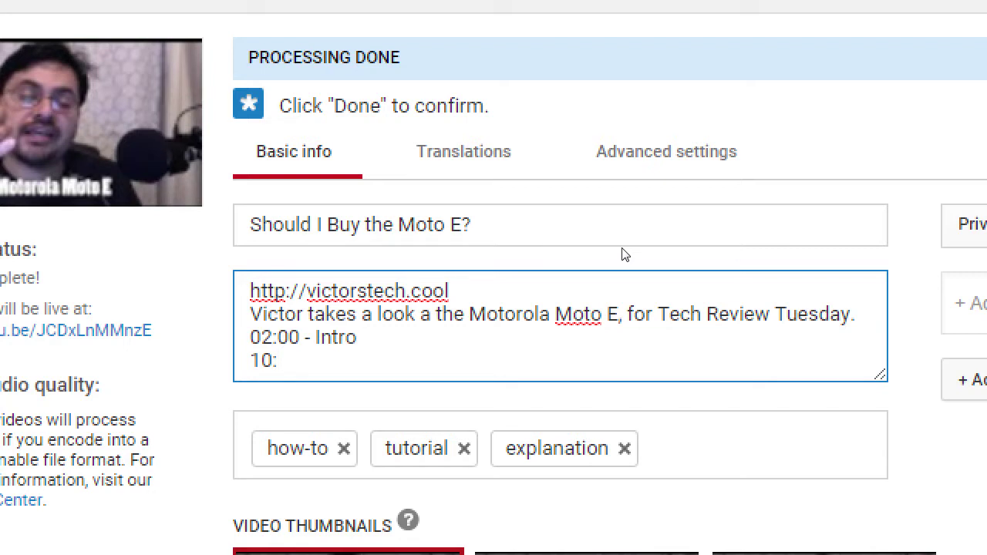
Set the Intro timestamp to 00:05 and clear the unfinished "10:" line below it
key("Up")
key("BackSpace")
key("BackSpace")
key("BackSpace")
key("Down")
key("shift+Right")
key("shift+Right")
key("shift+Right")
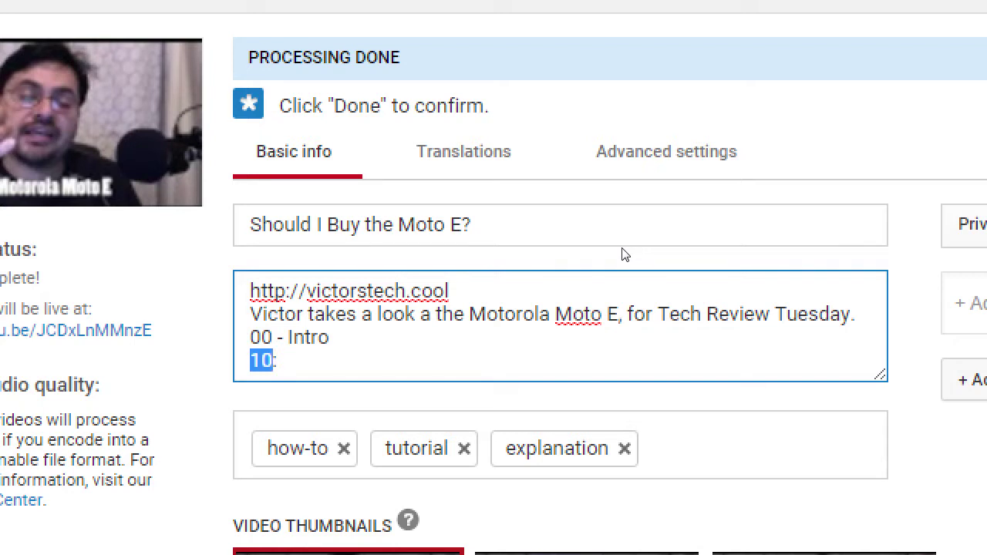
key("BackSpace")
key("Up")
key("Right")
key("Right")
type(":5")
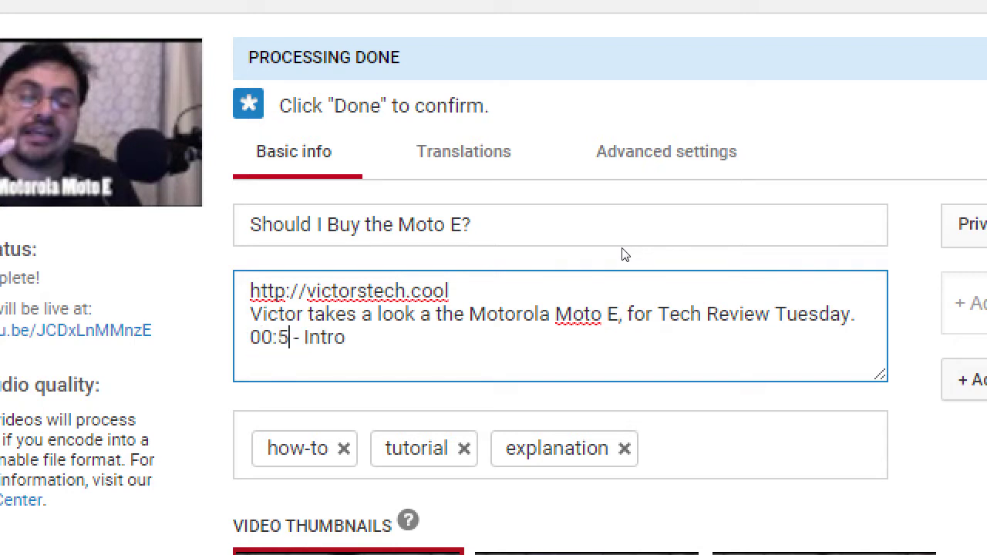
key("Left")
type("0")
key("Down")
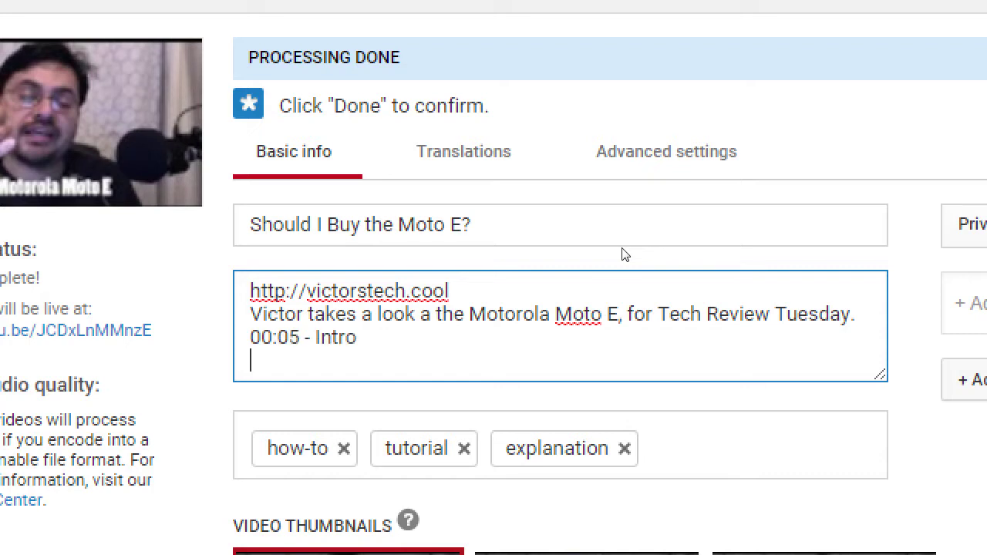
Add the lines "00:15 - Specs" and "0:25:13" below the Intro timestamp in the description
type("00")
type(":15 - Specs")
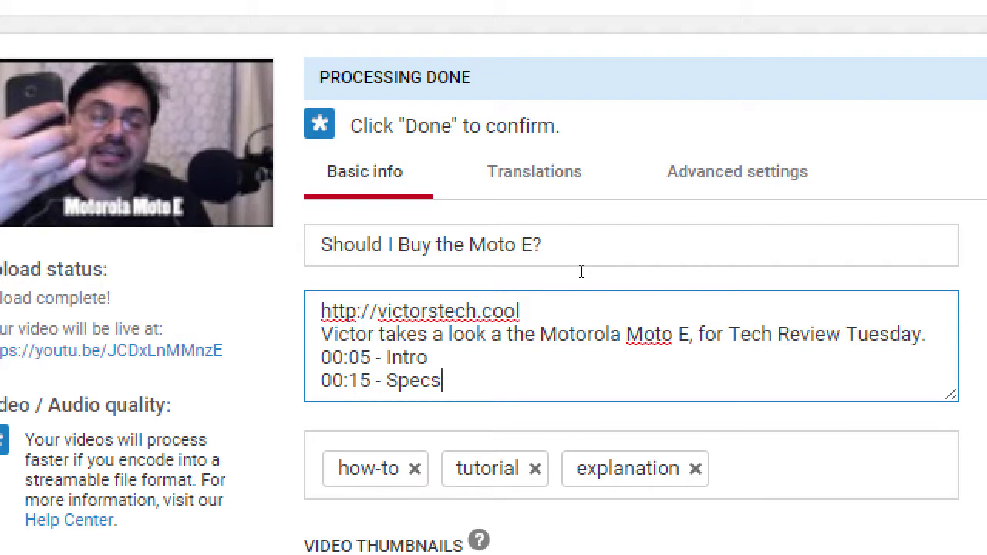
key("Return")
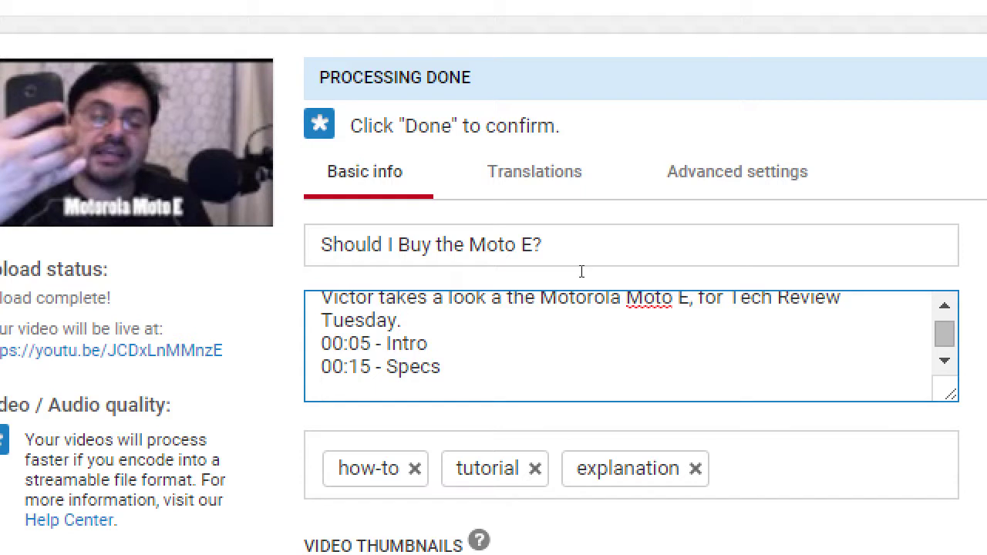
type("0:25:13")
key("Return")
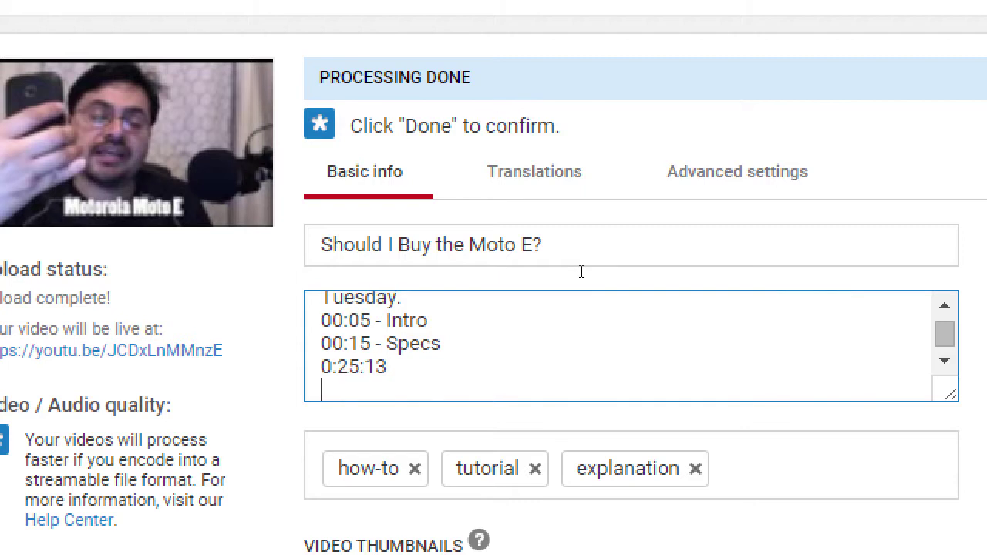
Add the timestamp line "22:33:00 - My cat jump on the camera" at the end of the description
type("2:33:00")
key("Left")
key("Left")
key("Left")
key("Left")
key("Left")
key("Left")
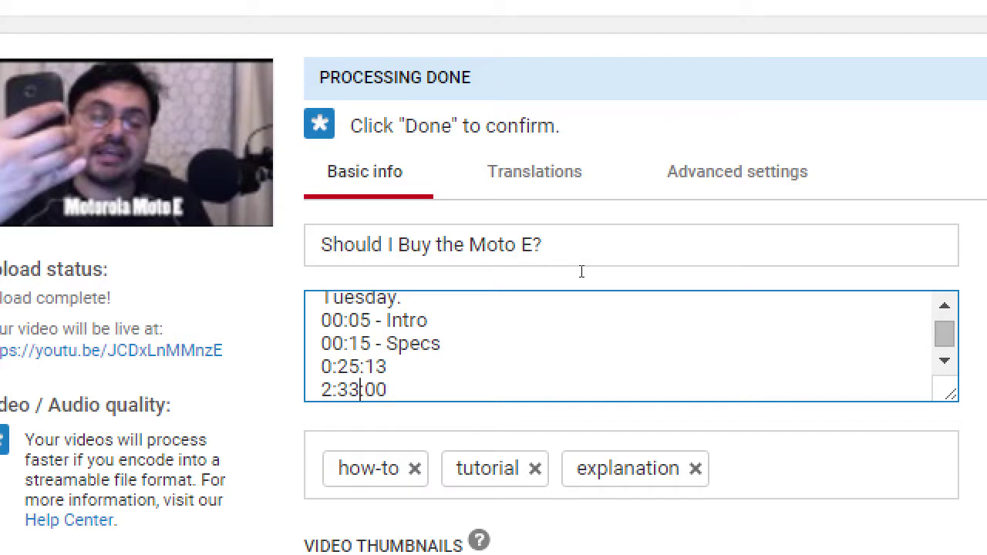
type("2")
key("End")
type("- My c")
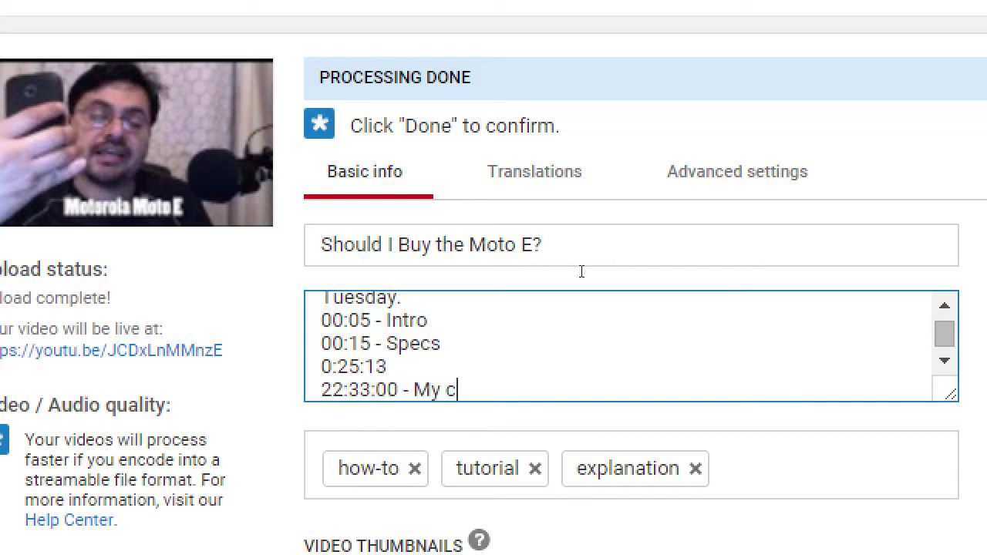
type("at jump on the ")
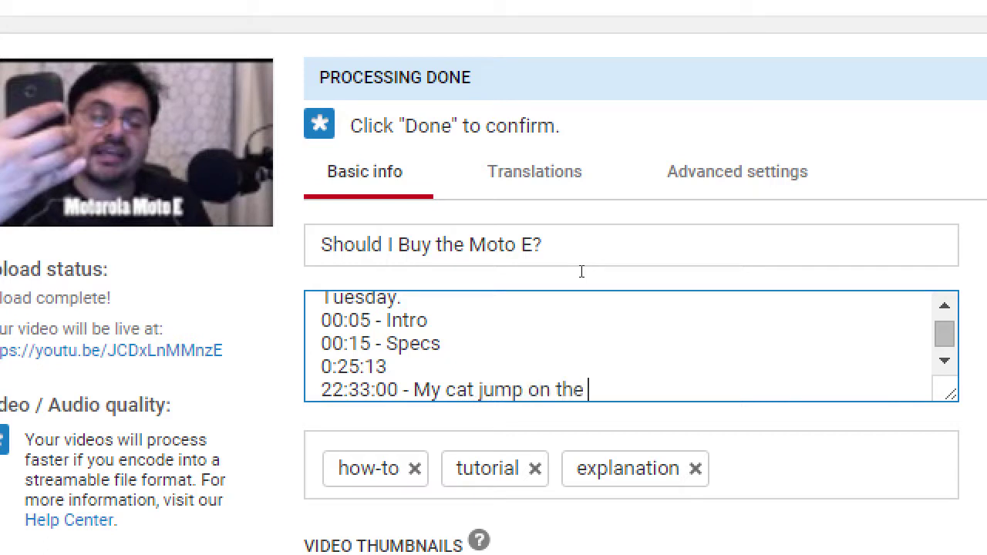
type("camera")
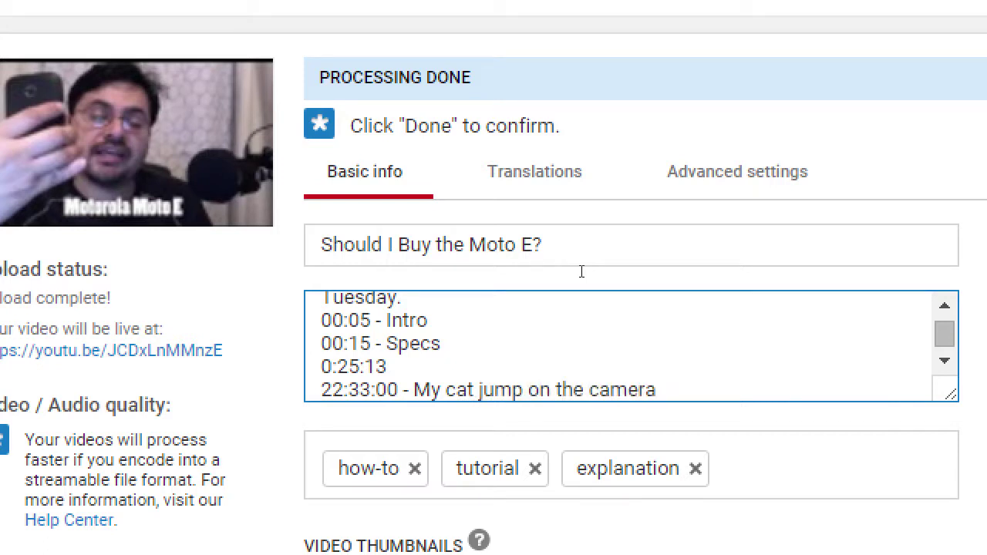
Correct "jump" to "jumped" in the cat timestamp line
key("Left")
key("Left")
key("Left")
key("Left")
key("Left")
key("Left")
key("Left")
key("Left")
key("Left")
key("Left")
key("Left")
key("Left")
key("Left")
type("ed")
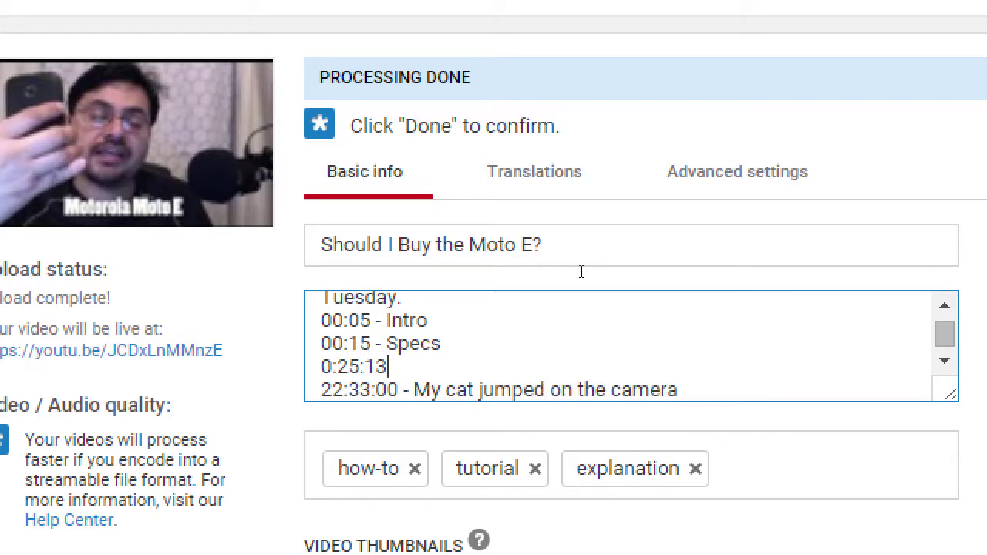
Delete the "00:15 - Specs" and "0:25:13" lines from the description
key("shift+Home")
key("shift+Up")
key("BackSpace")
key("Delete")
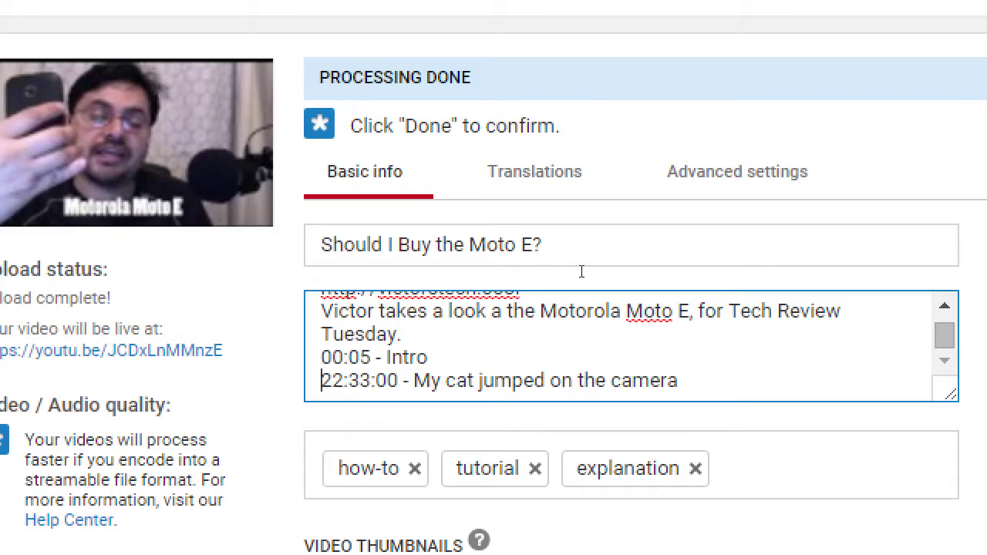
Try deleting the "22:33:00" timestamp from the cat line, and undo the deletion
key("Right")
key("Right")
key("Right")
key("Right")
key("Right")
key("Right")
key("Right")
key("shift+Left")
key("shift+Left")
key("shift+Left")
key("shift+Left")
key("shift+Left")
key("shift+Left")
key("shift+Left")
key("shift+Left")
key("shift+Left")
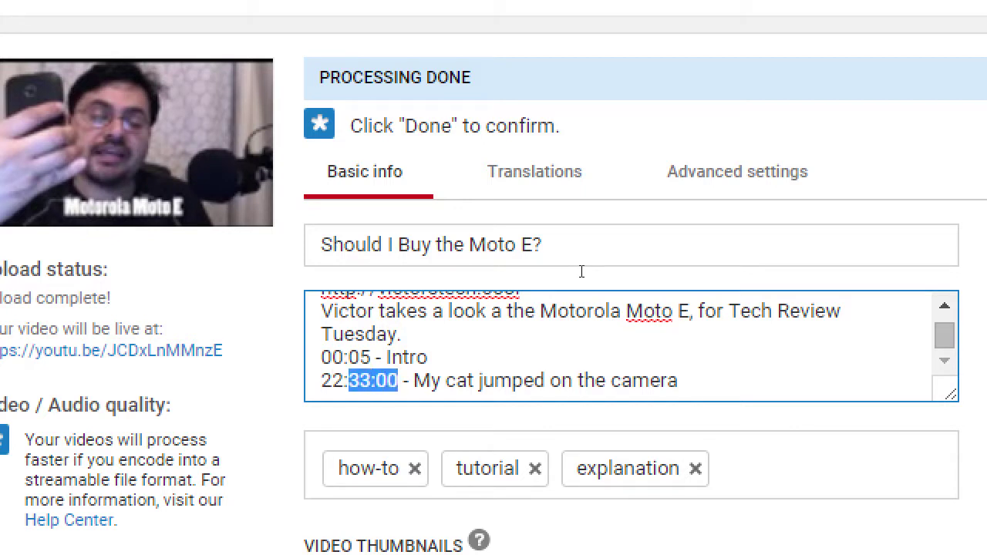
key("BackSpace")
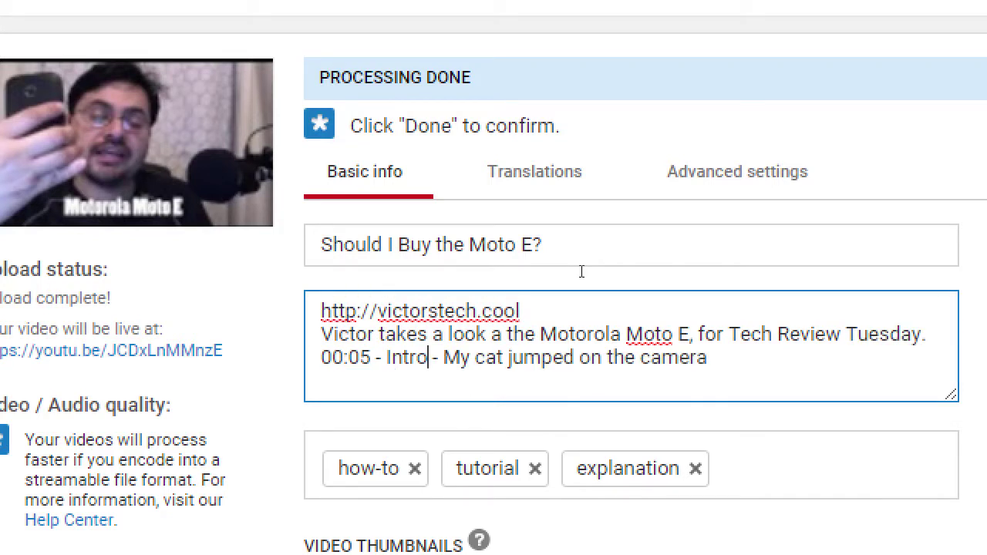
key("ctrl+z")
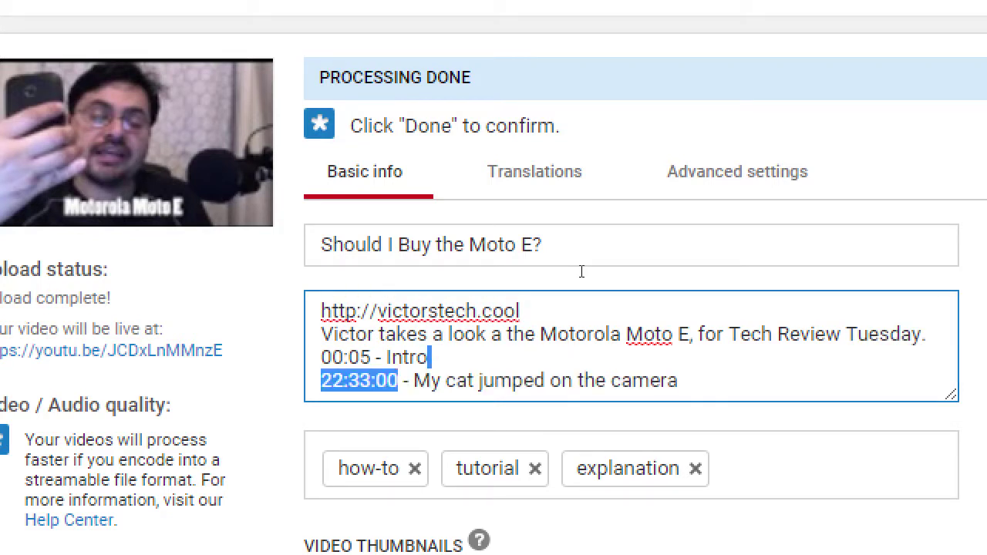
Delete the entire "22:33:00 - My cat jumped on the camera" line from the description
key("Down")
key("Home")
key("shift+End")
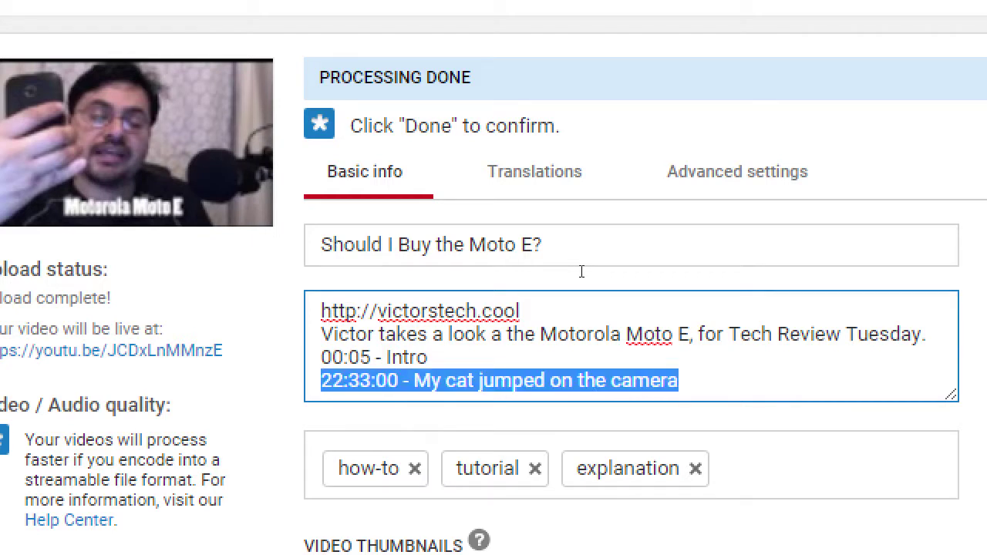
key("BackSpace")
key("BackSpace")
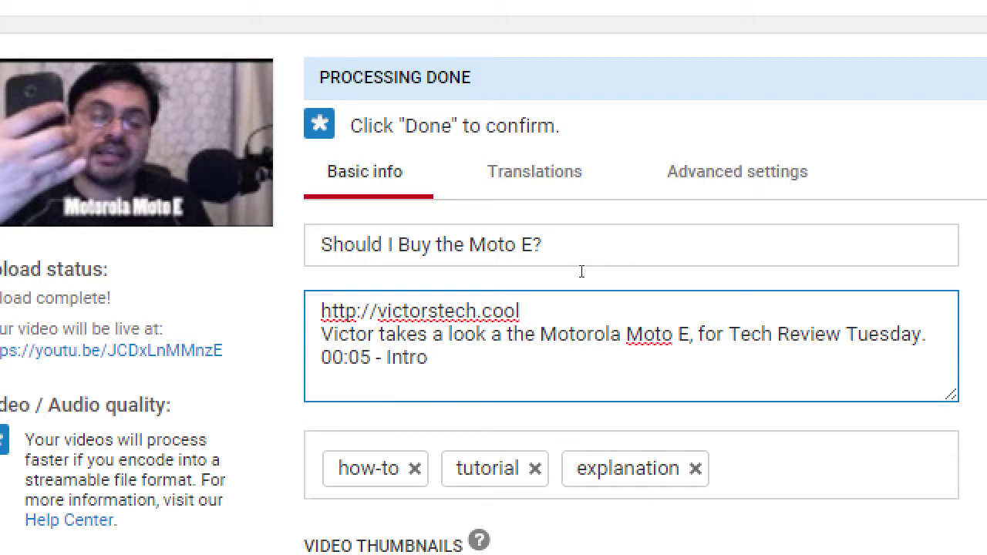
Add "01:20 - The End" below the Intro line and insert "00:30 - Stats" between the two
key("Return")
type("01:20 - The E")
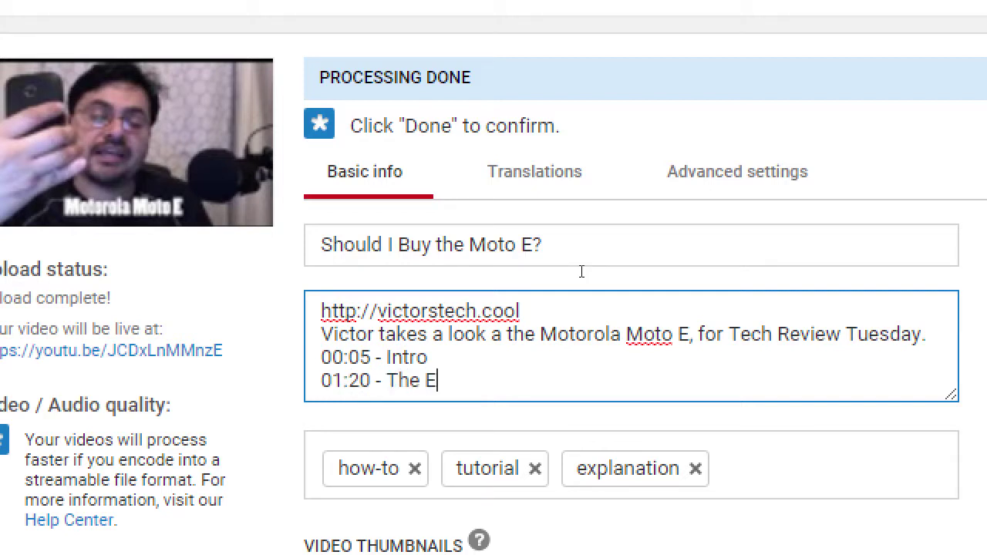
type("nd")
key("Up")
key("Return")
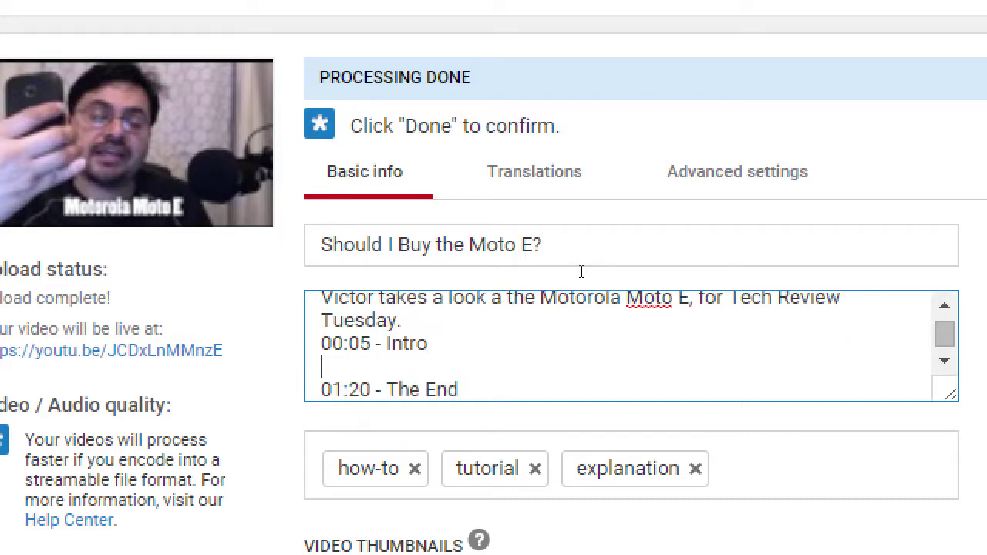
type("00:30 - Stats")
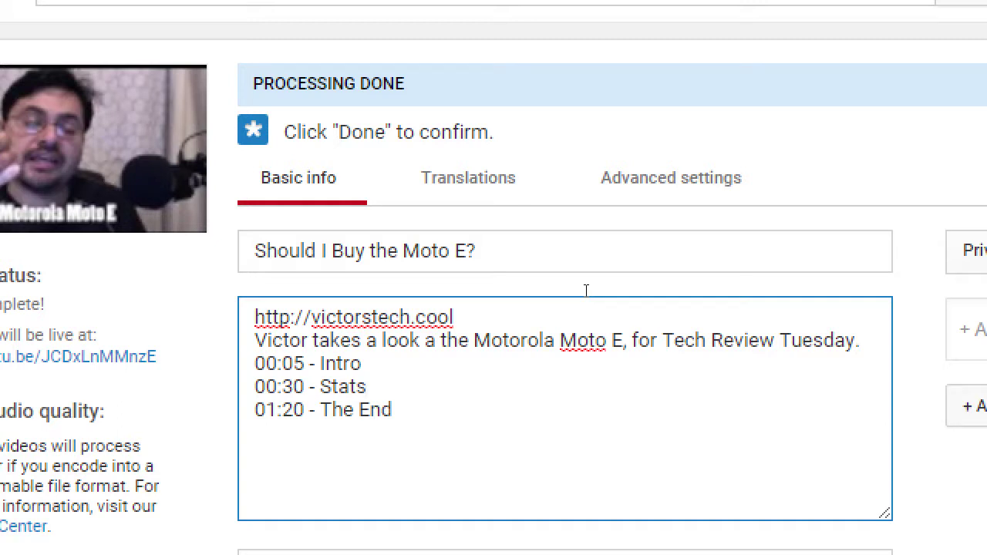
Insert a blank line and the heading "---Chapters---" above the timestamp list in the description
key("Home")
key("Up")
key("Return")
key("Up")
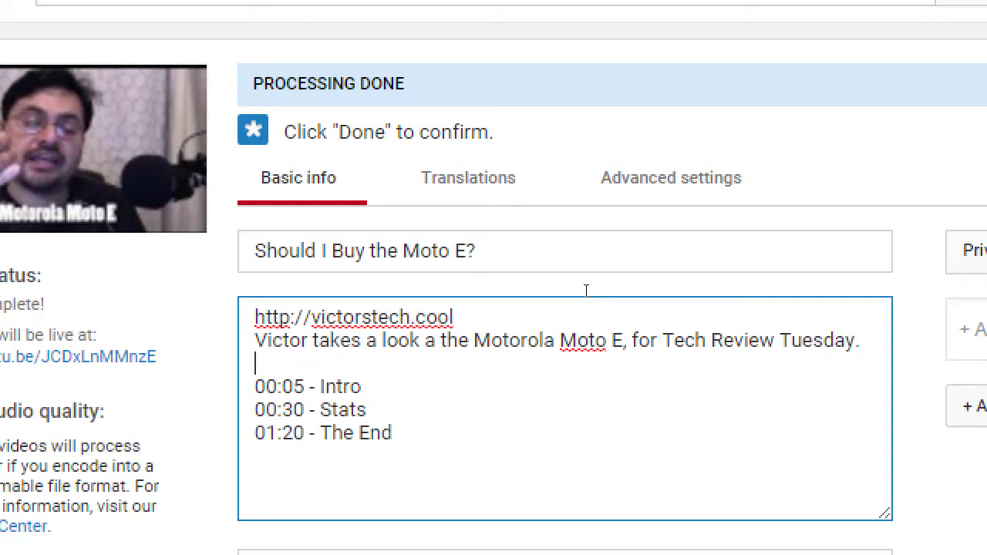
key("Return")
type("--Chap")
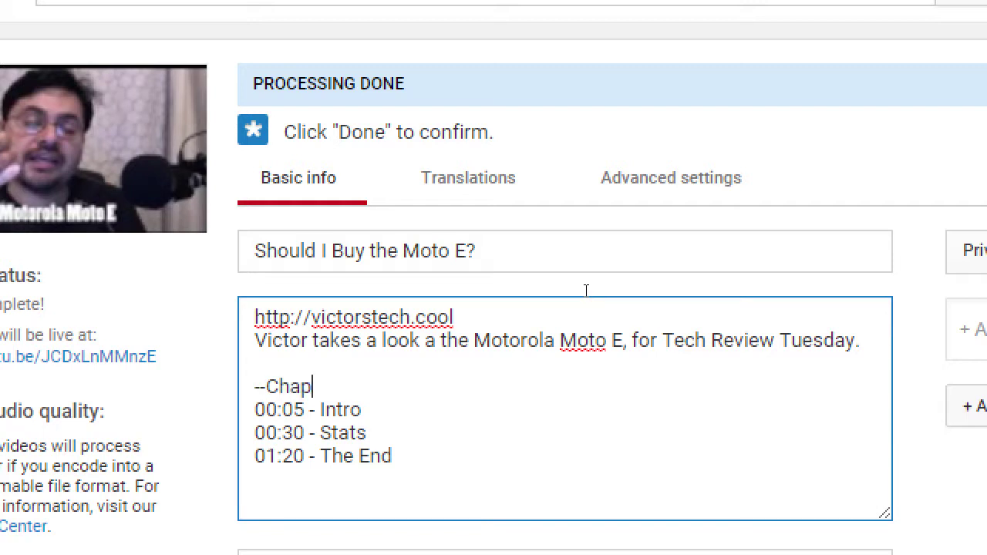
type("ters---")
key("Home")
type("-")
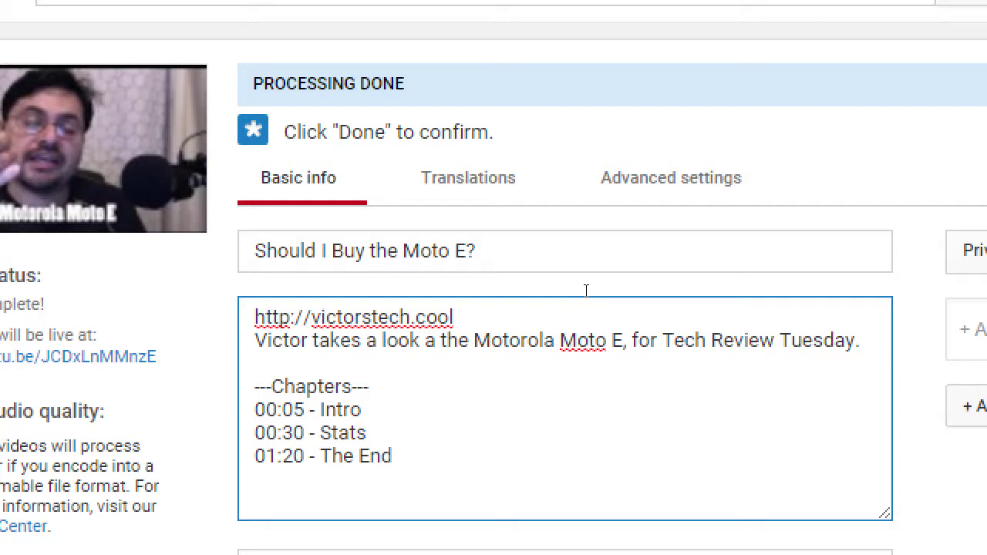
Add "Director: kjlaskldfkaldsjk" and "Episode: lkjaksdlfj" on separate lines at the end of the description, two blank lines below the chapters
key("ctrl+End")
key("Return")
key("Return")
key("Return")
type("Director: kjlaskldfkaldsjk")
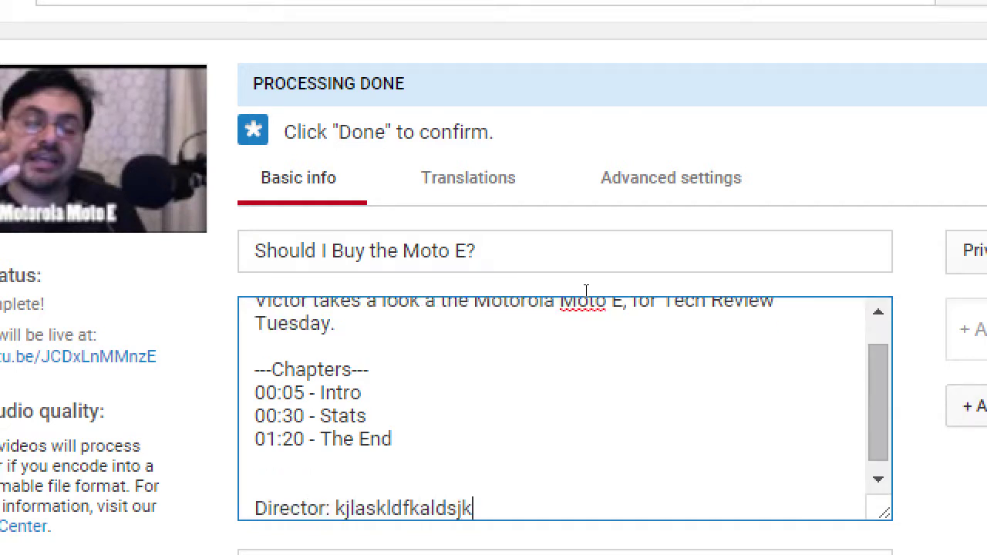
key("Return")
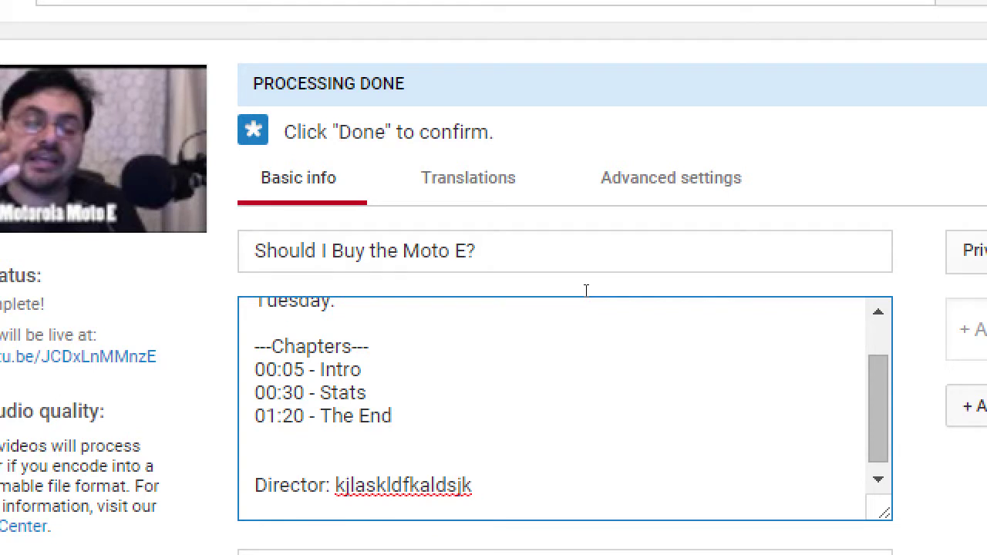
type("Episode: ")
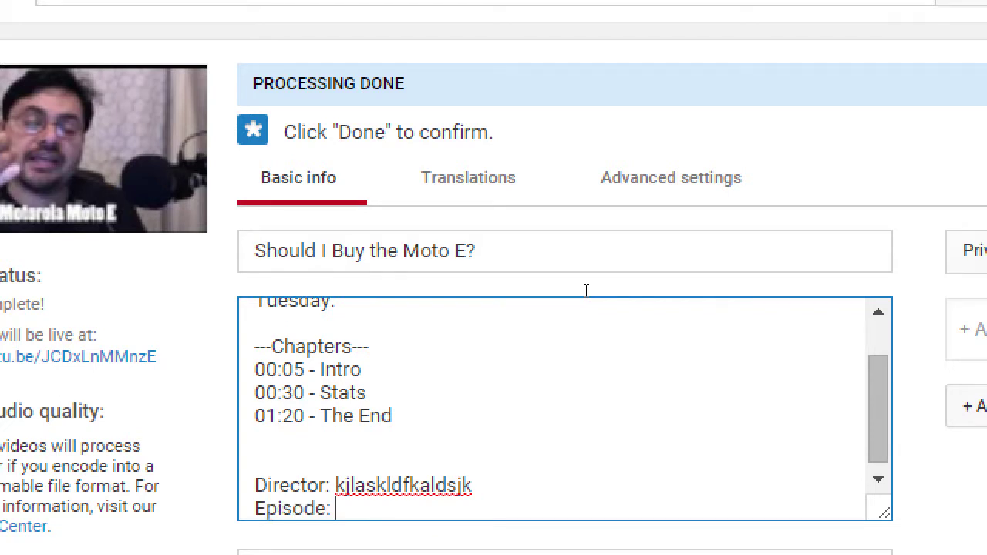
type("lkjaksdlfj")
key("Return")
type("P")
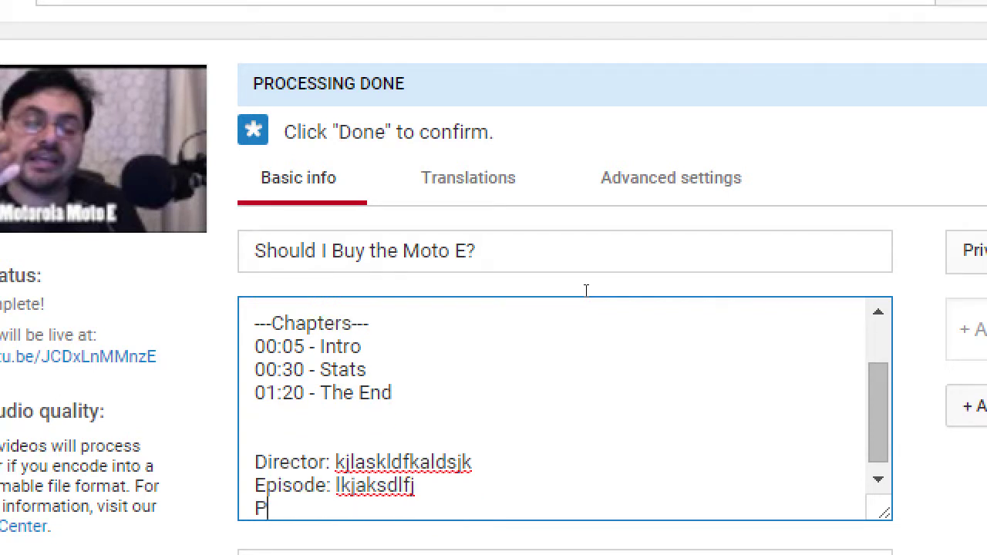
type("rod")
key("BackSpace")
type("odcution:  lasjlfdkj")
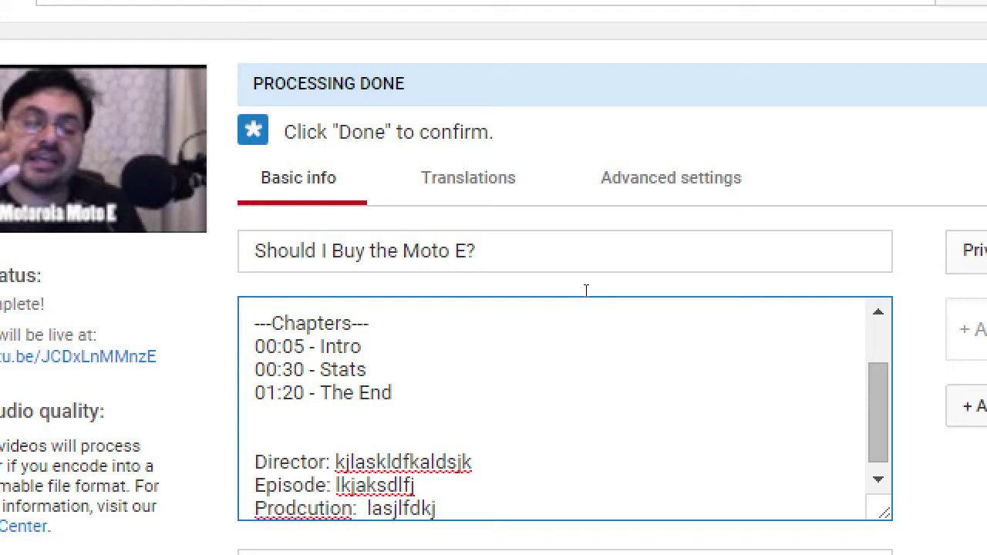
key("ctrl+shift+Left")
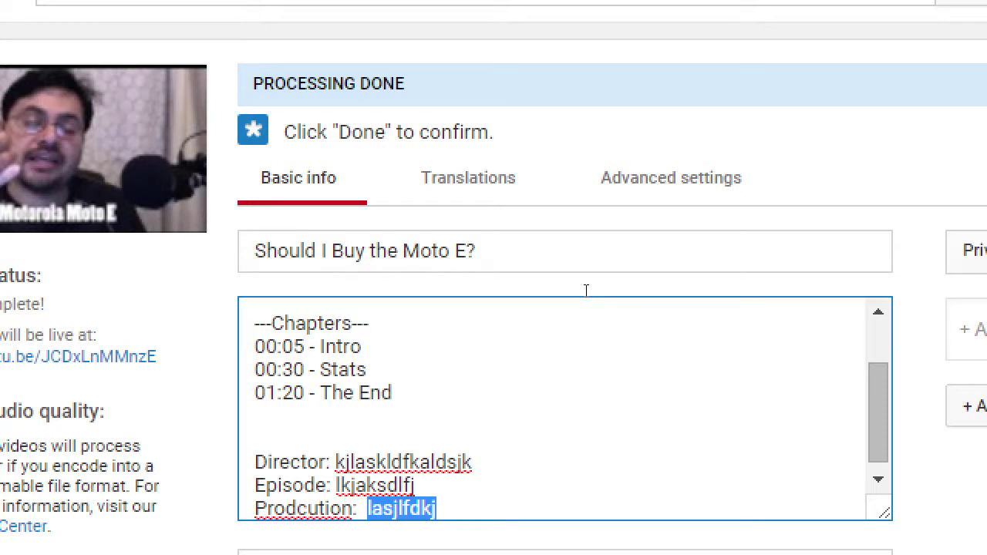
type("http://")
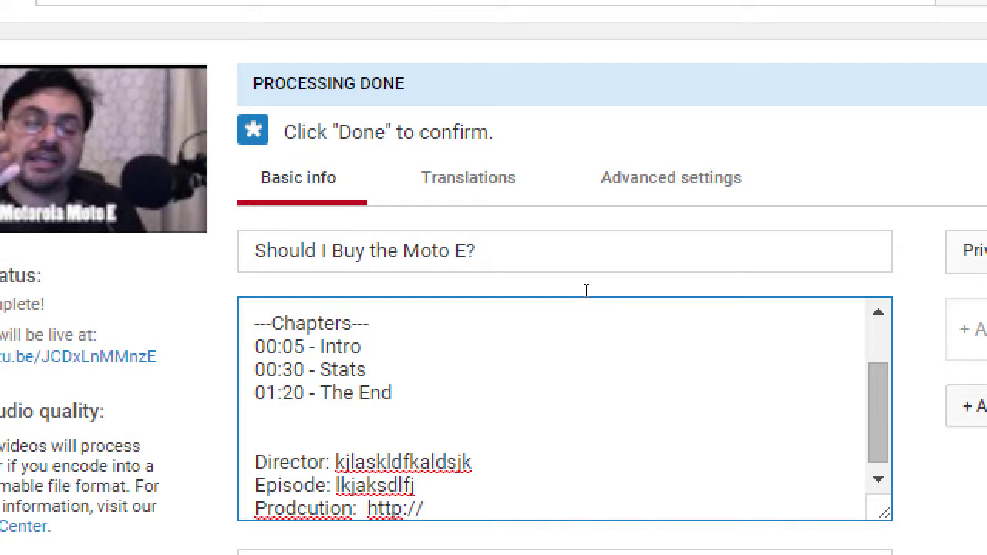
type("zerozero")
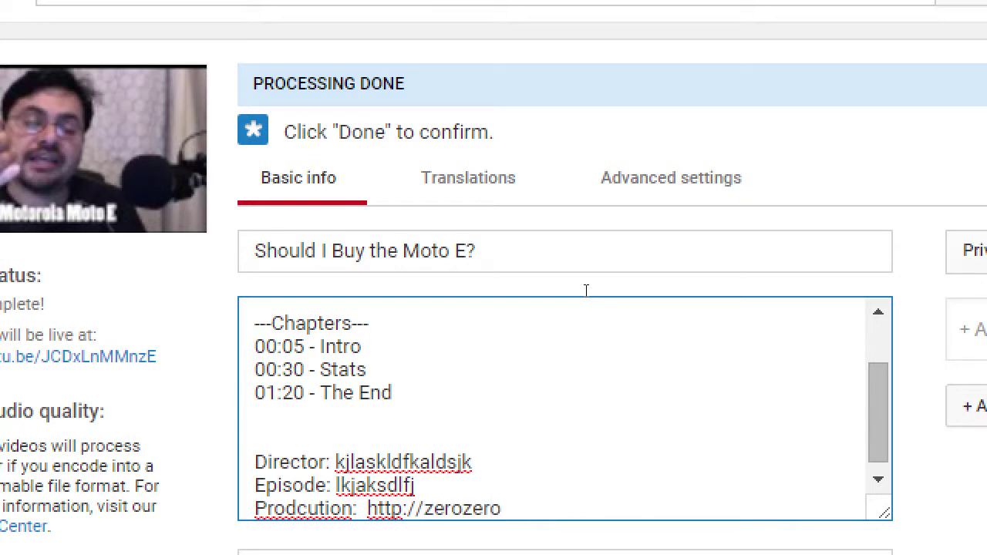
type("studios.com")
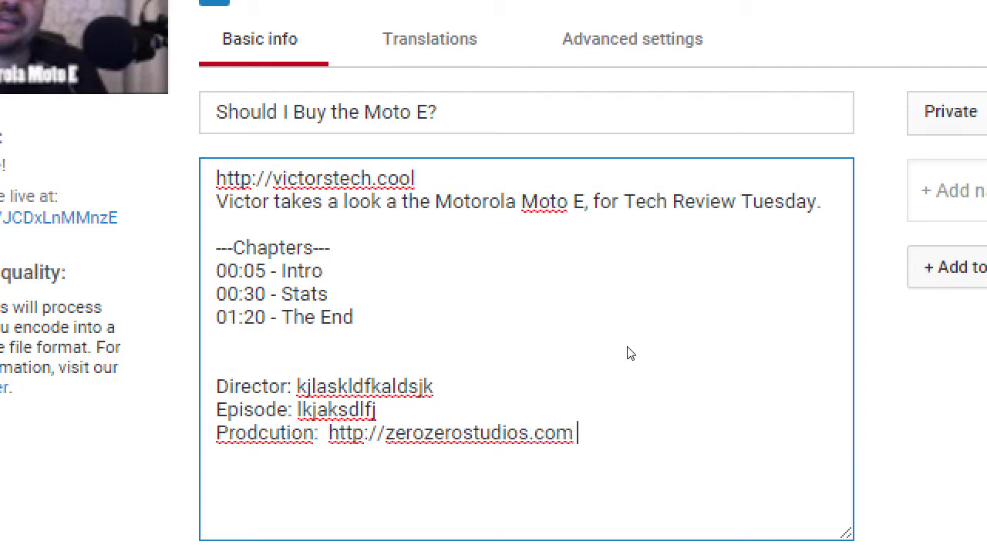
Try adding "<bold></bold>" tags after the zerozerostudios.com link, and delete them
type("<bold><")
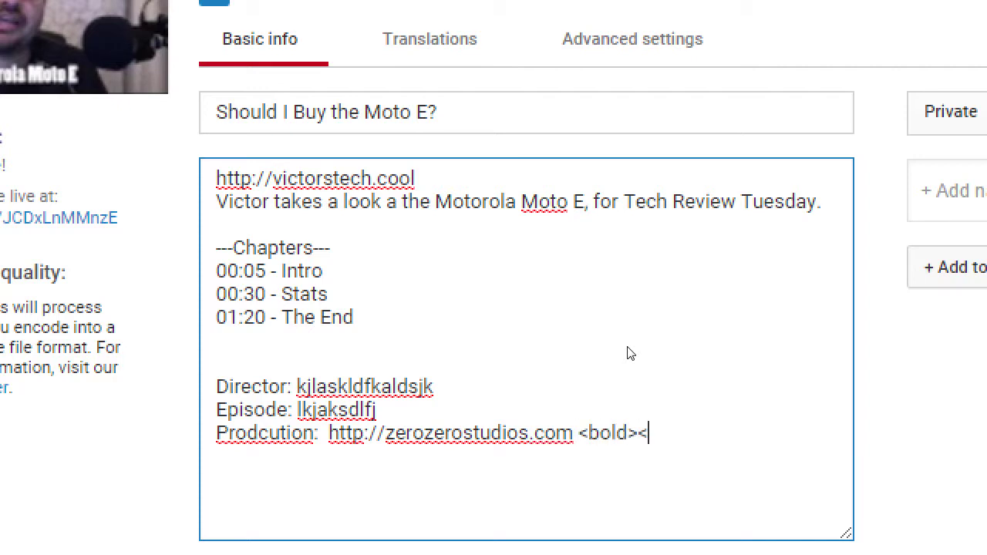
type("/bold>")
key("shift+Left")
key("shift+Left")
key("shift+Left")
key("shift+Left")
key("shift+Left")
key("shift+Left")
key("shift+Left")
key("shift+Left")
key("shift+Left")
key("shift+Left")
key("shift+Left")
key("shift+Left")
key("shift+Left")
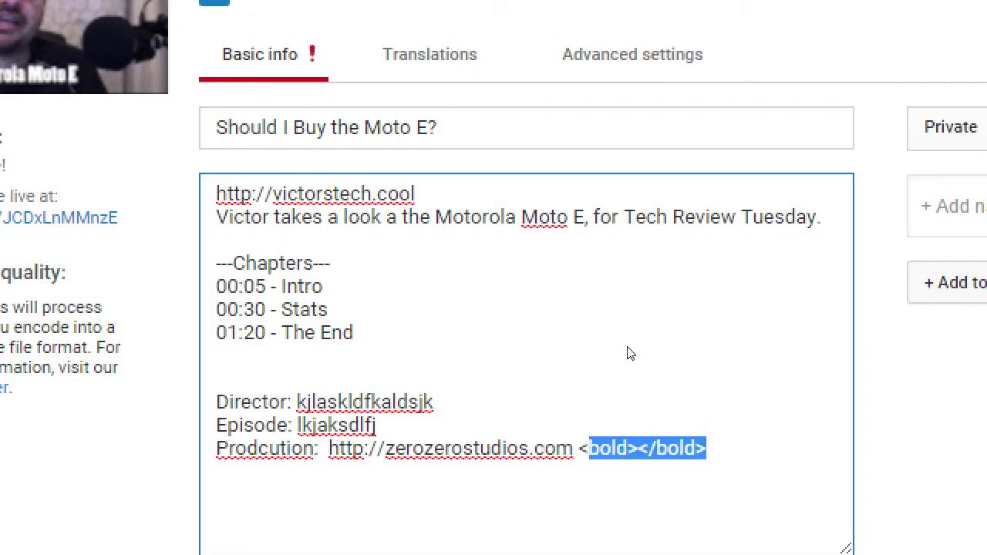
key("BackSpace")
Enclose the Episode line's placeholder text in "<a>" and "</a>" tags
key("Up")
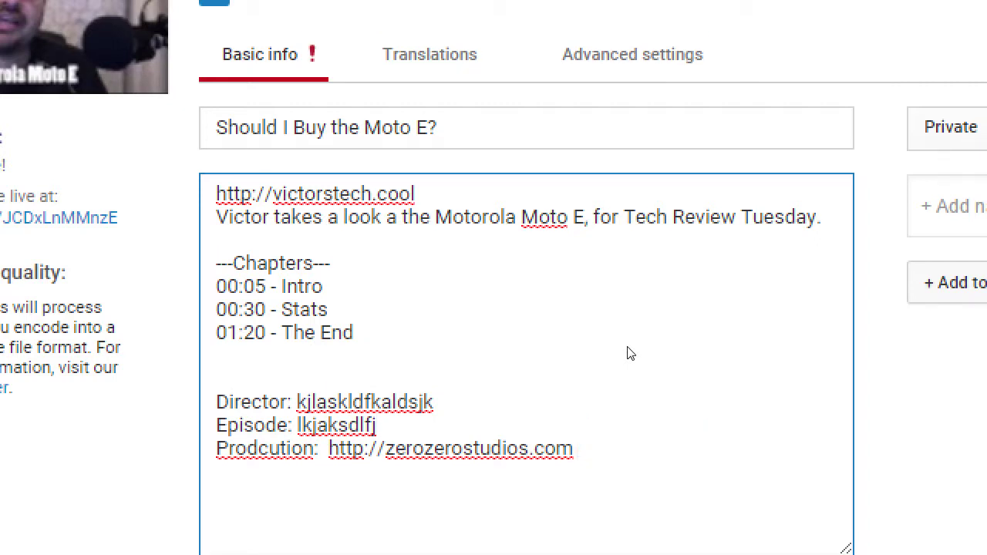
key("ctrl+Left")
type("<a")
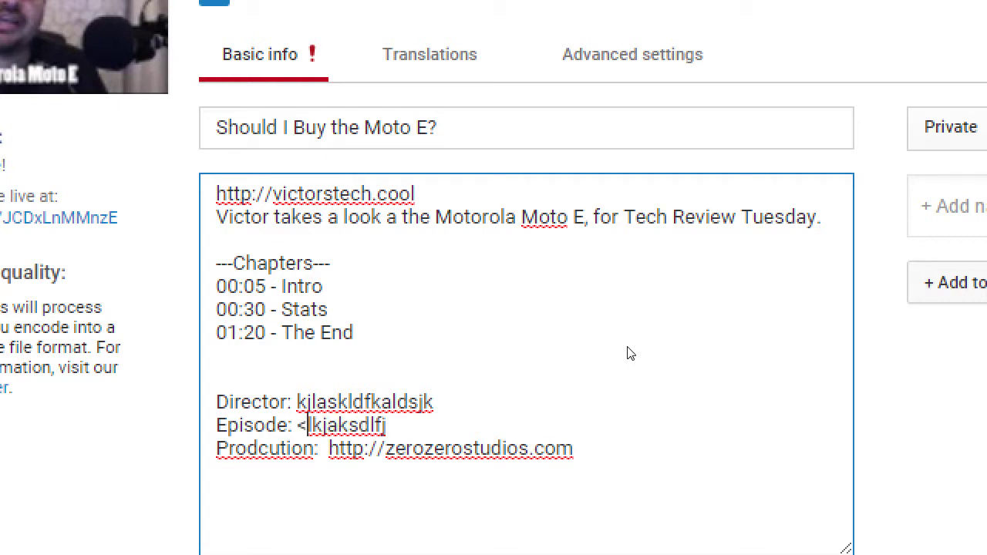
type(">")
key("End")
type("</a>")
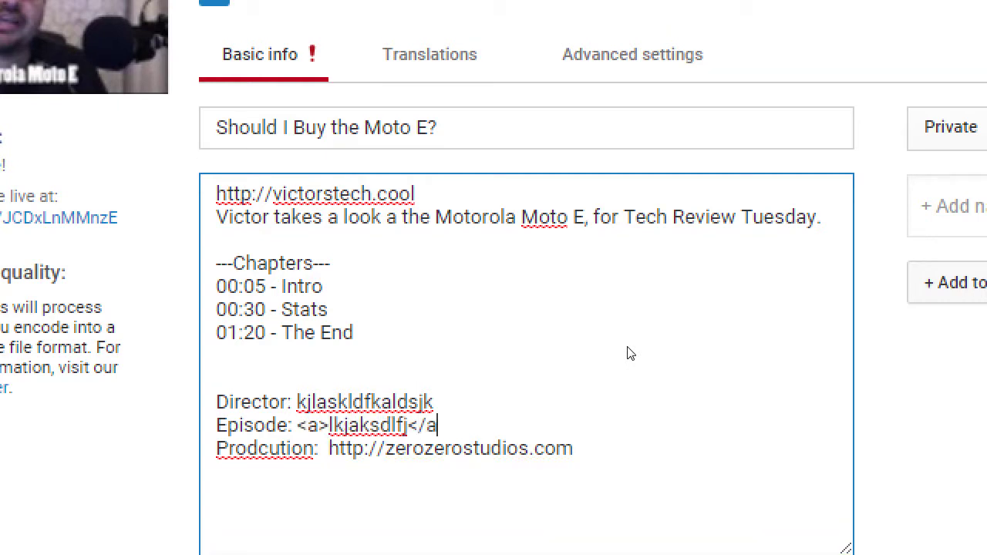
Insert the attribute href="vmcink.net" into the opening link tag on the Episode line
key("Left")
key("Left")
key("Left")
key("Left")
key("Left")
key("Left")
key("Left")
key("Left")
key("Left")
key("Left")
key("Left")
key("Left")
key("Left")
key("Left")
key("Left")
type("href=\"\"")
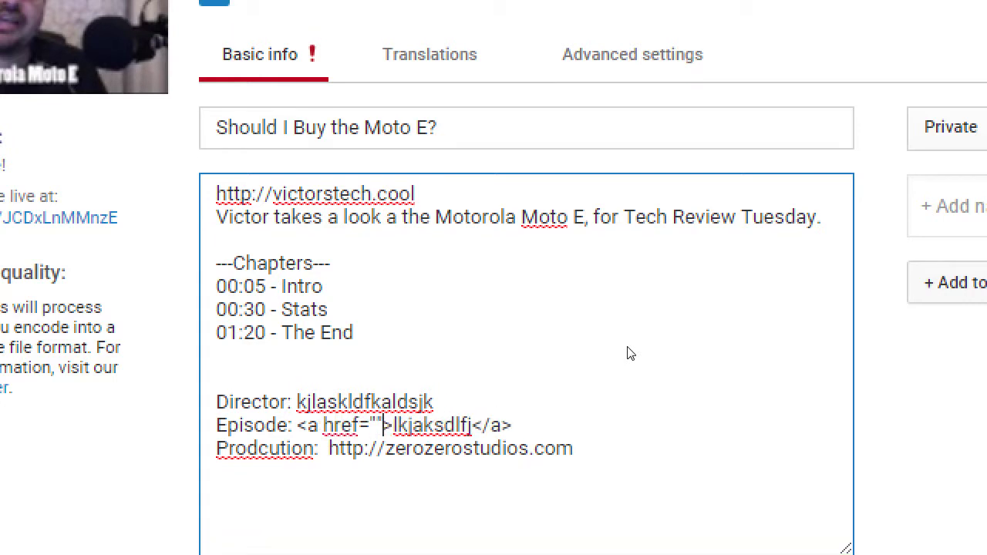
key("Left")
type("vmcink.net")
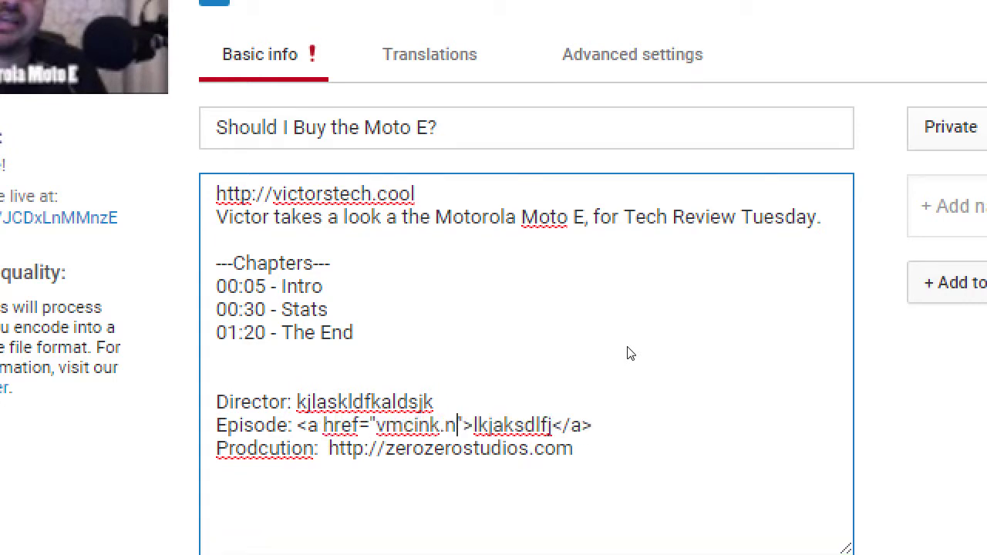
key("Down")
key("Down")
key("Down")
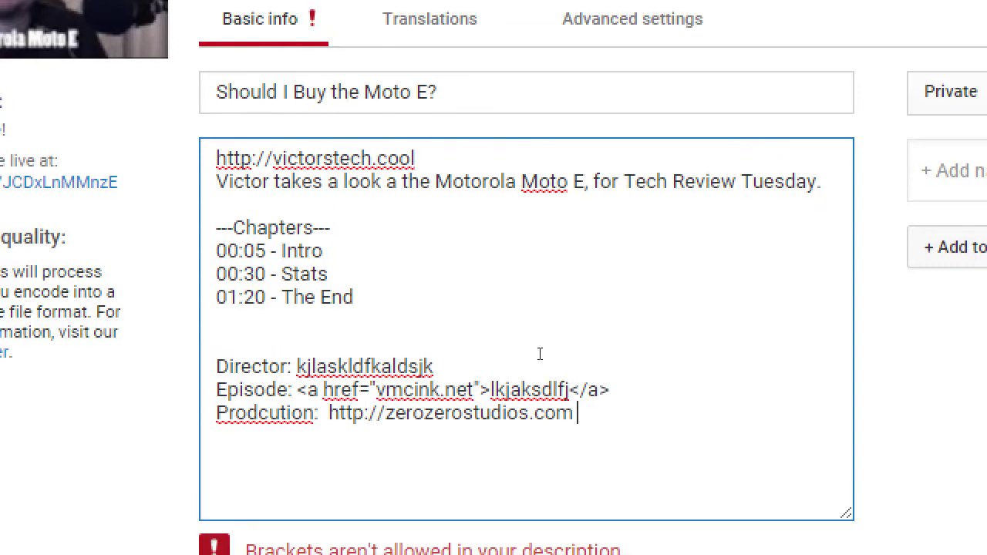
Remove the closing and opening link tags from the Episode line, keeping only its placeholder text
scroll(543, 354, "down", 3)
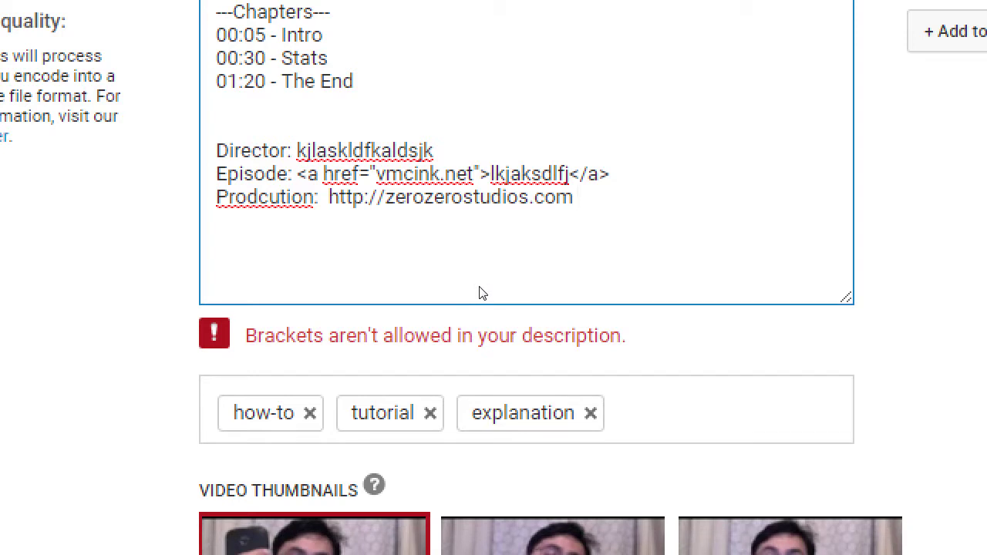
key("Up")
key("shift+End")
key("BackSpace")
key("ctrl+Left")
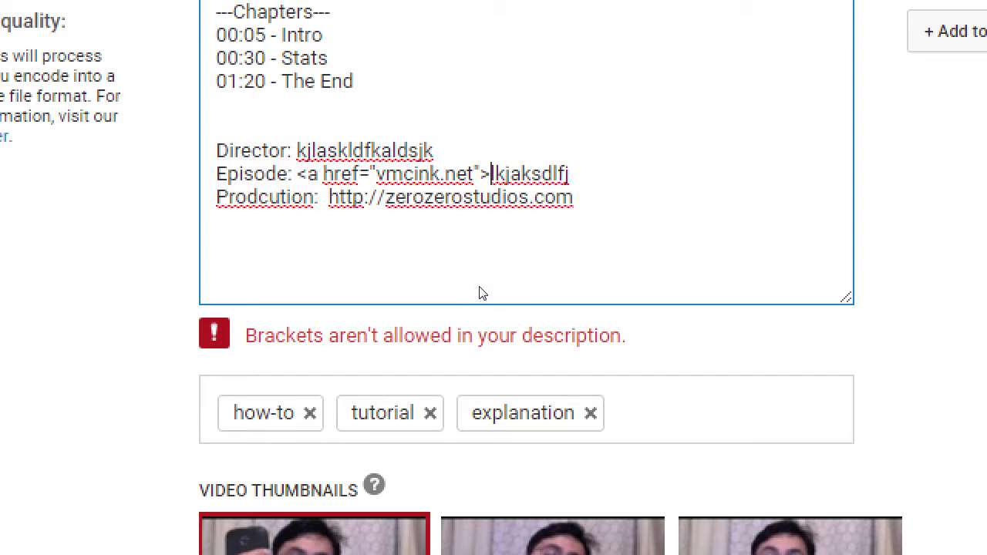
key("shift+Left")
key("shift+Left")
key("shift+Left")
key("shift+Left")
key("shift+Left")
key("shift+Left")
key("shift+Left")
key("shift+Left")
key("shift+Left")
key("shift+Left")
key("shift+Left")
key("shift+Left")
key("shift+Left")
key("shift+Left")
key("shift+Left")
key("shift+Left")
key("shift+Left")
key("shift+Left")
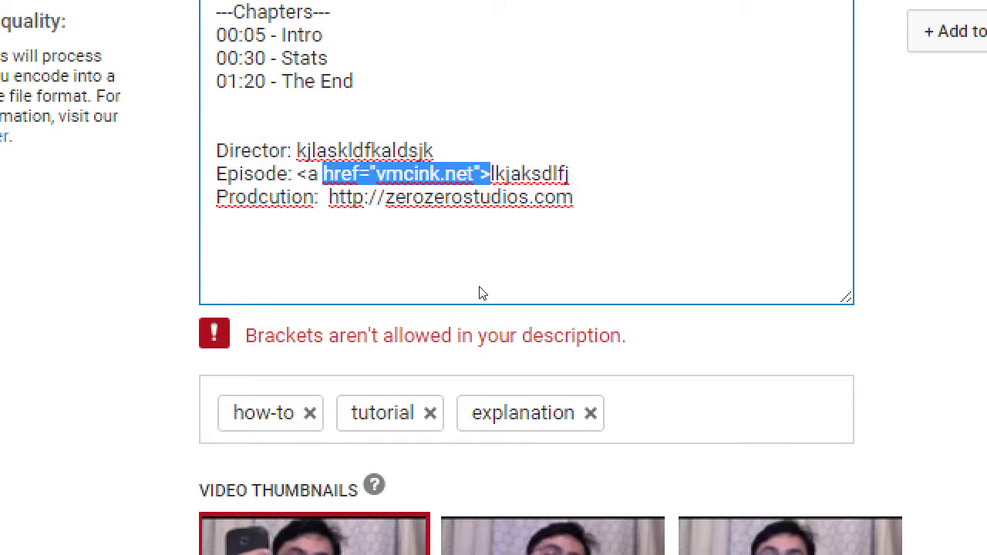
key("shift+Left")
key("shift+Left")
key("shift+Left")
key("BackSpace")
key("Down")
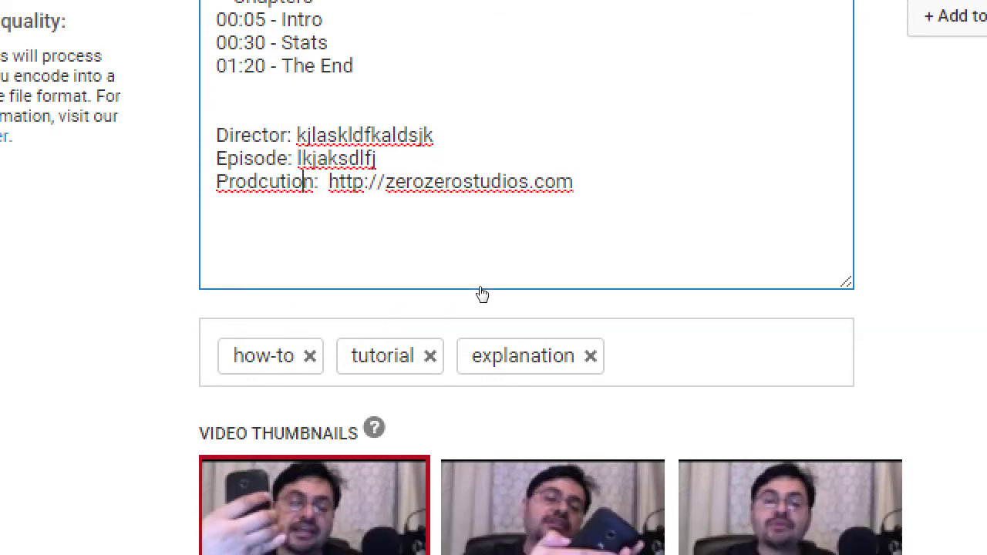
key("End")
key("ctrl+shift+Left")
key("ctrl+shift+Left")
key("ctrl+shift+Left")
key("ctrl+shift+Left")
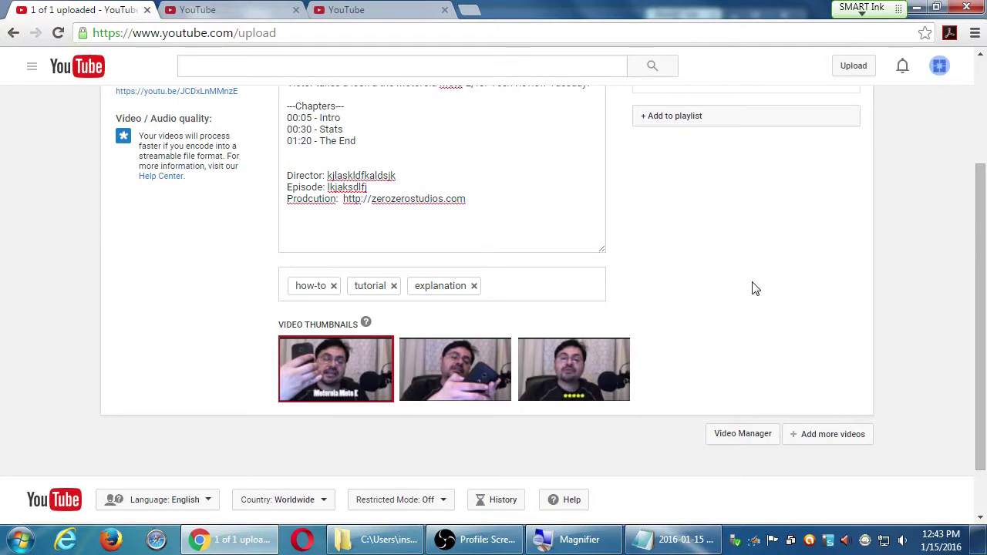
Bring up the YouTube home page that is already open, and open a new blank browser tab
key("ctrl+Tab")
key("ctrl+Tab")
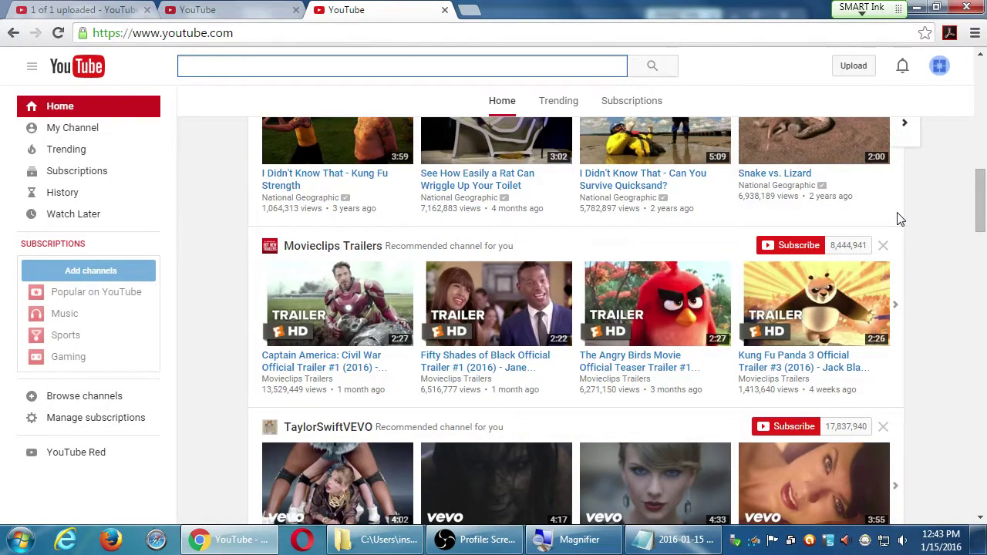
key("ctrl+t")
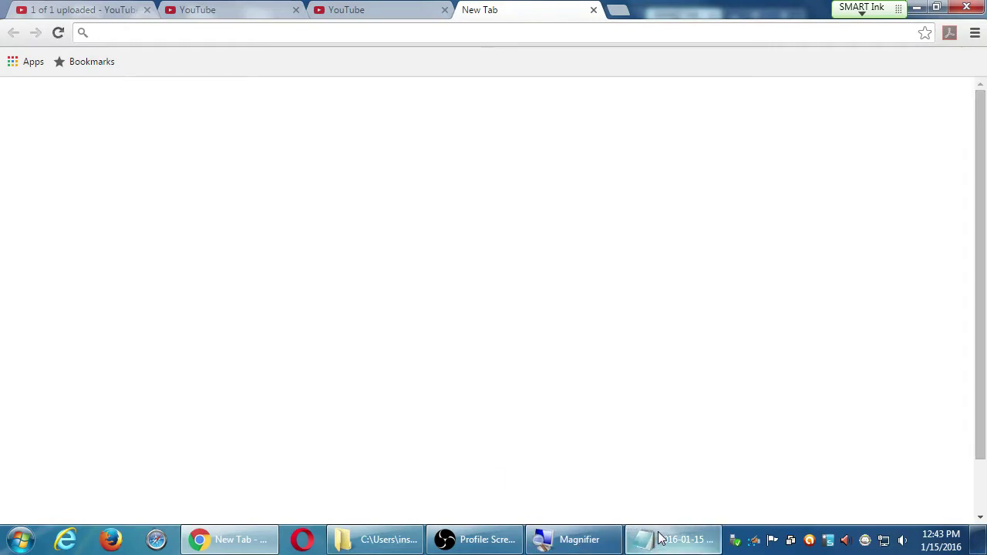
Switch to the Notepad notes and add "YouTube Thumbnail size:" with "1920x1080 px" beneath it, several lines below the live streaming apps
left_click(659, 539)
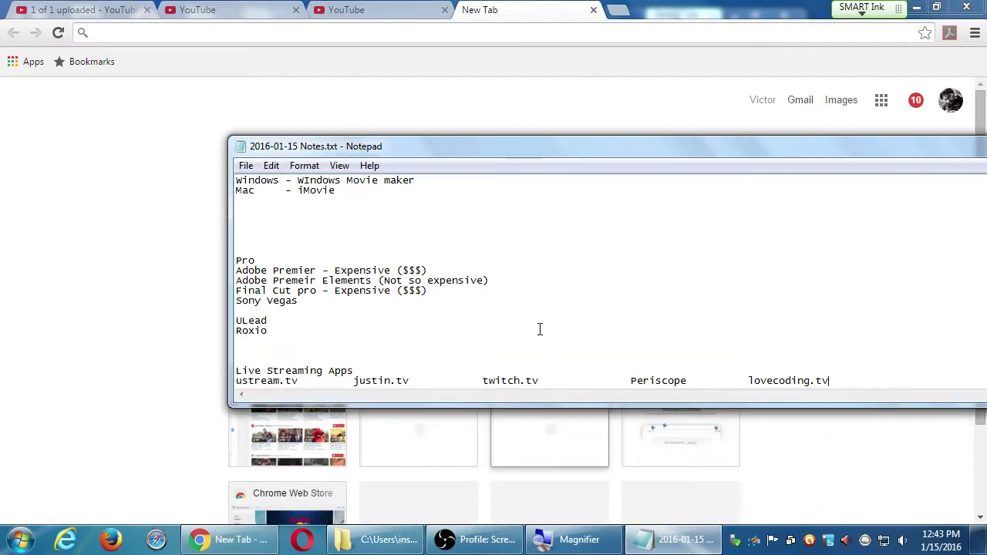
key("Return")
key("Return")
key("Return")
key("Return")
key("Return")
key("Return")
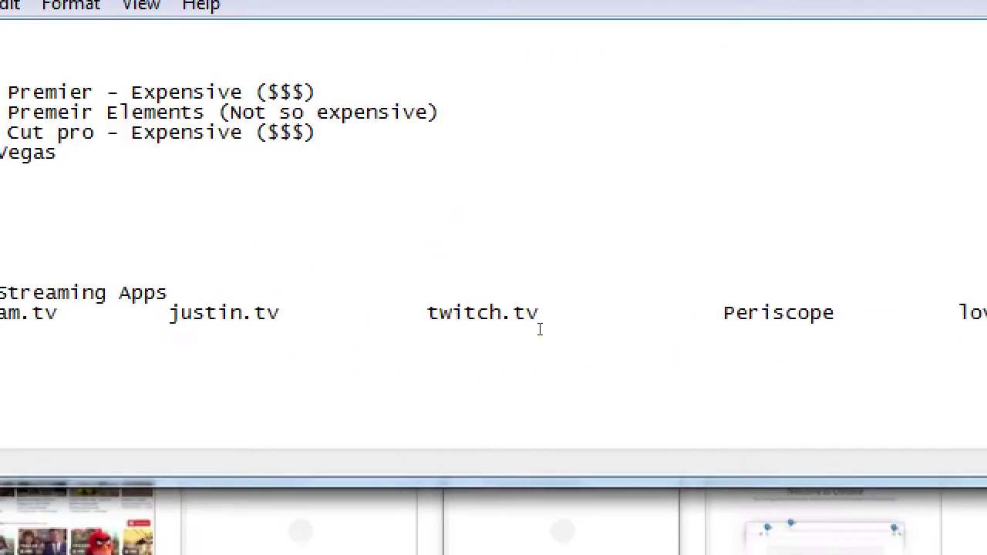
type("YouTube")
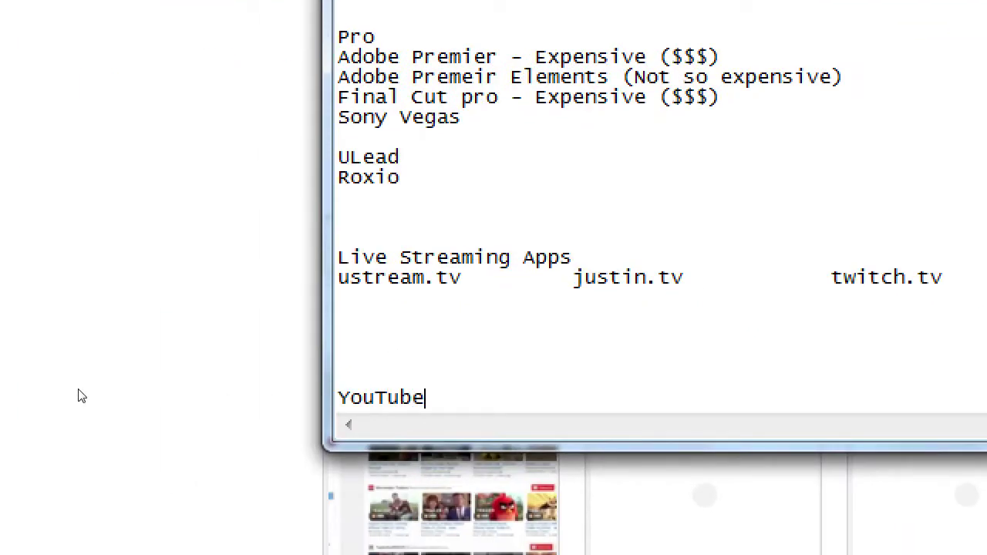
type(" Thumbnai")
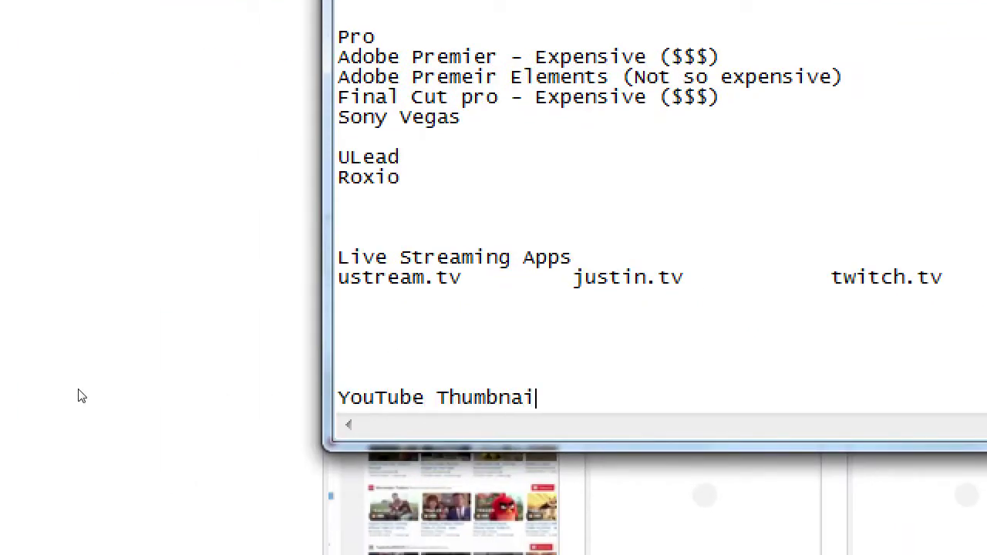
type("l size:")
key("Return")
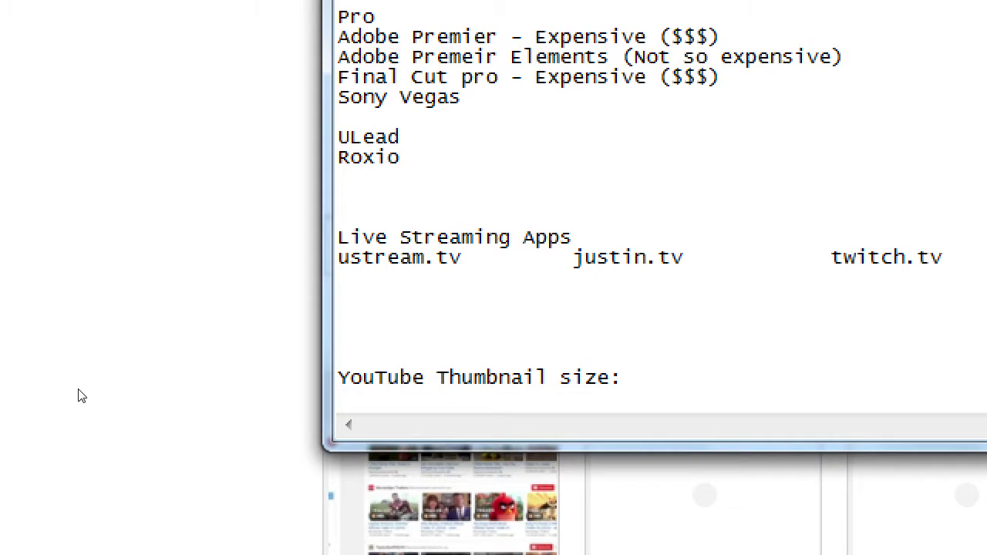
type("1920x1080 px")
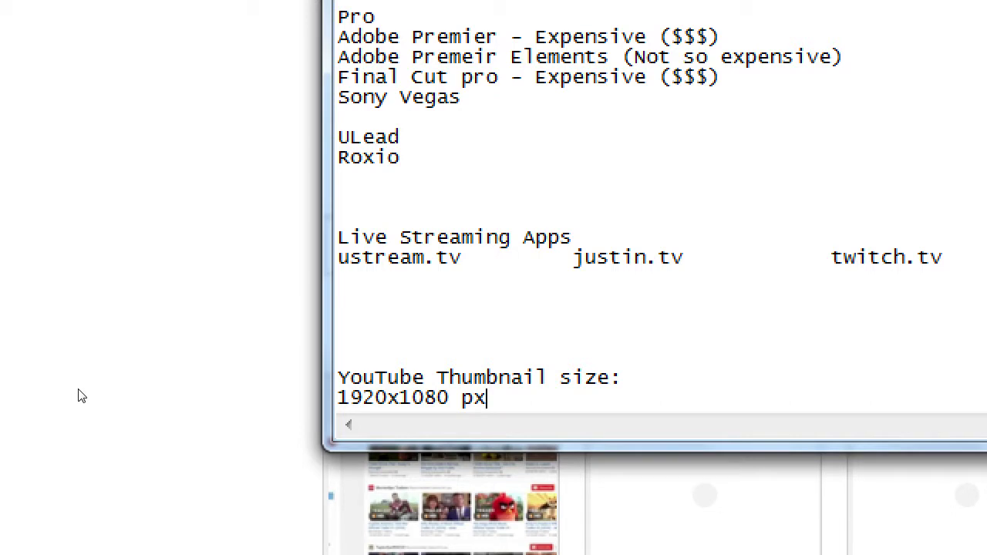
Return to the YouTube home page in the browser and examine the thumbnails of the recommended videos
left_click(112, 370)
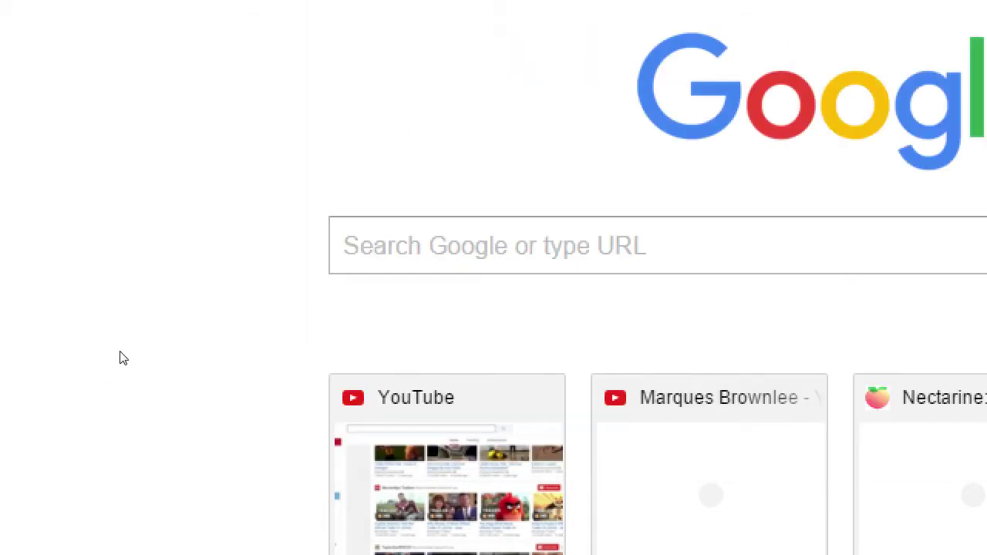
key("super+minus")
left_click(396, 8)
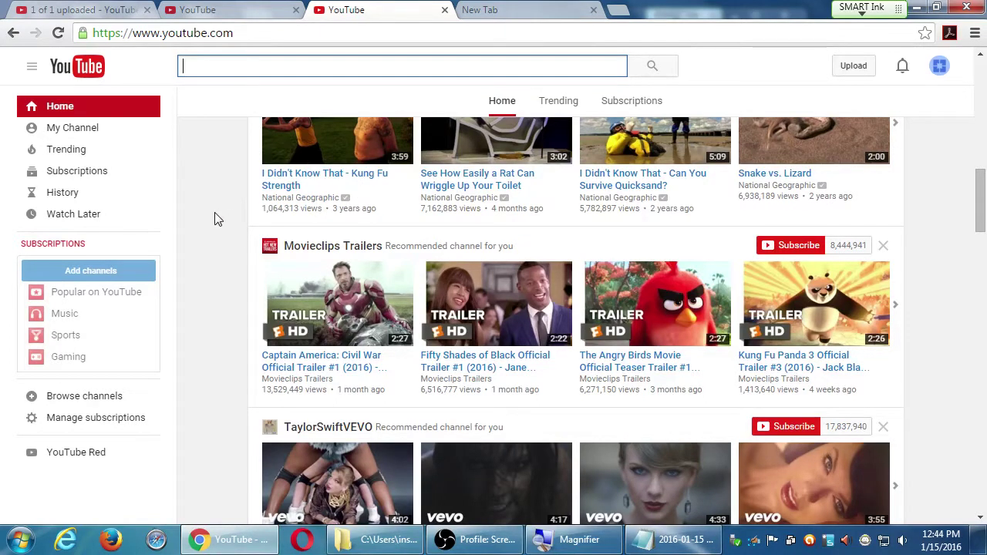
scroll(215, 220, "up", 2)
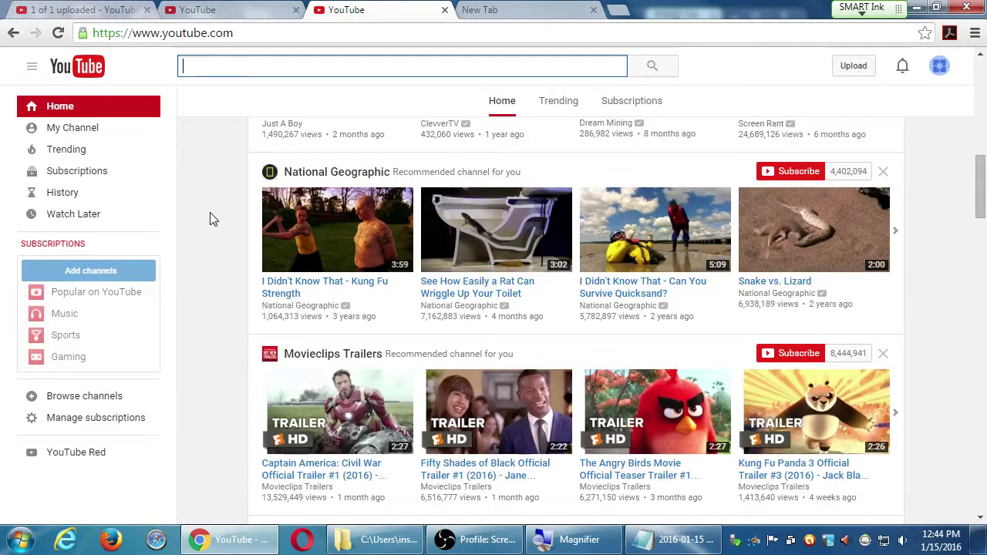
scroll(213, 221, "down", 3)
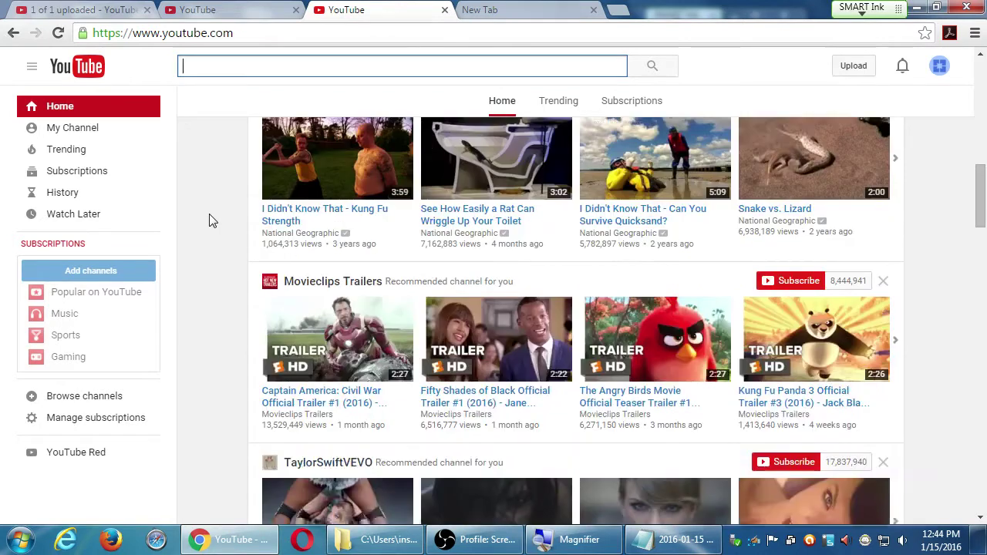
scroll(209, 221, "down", 1)
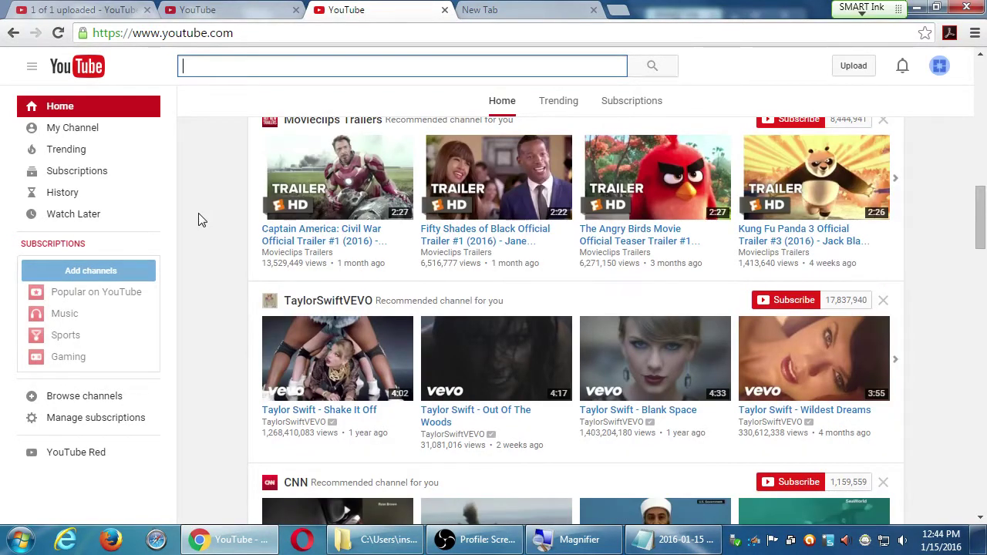
Compare the video thumbnails of the recommended channels further down the home page, including CNN, WatchMojo.com and Warner Bros. Pictures
scroll(198, 221, "down", 2)
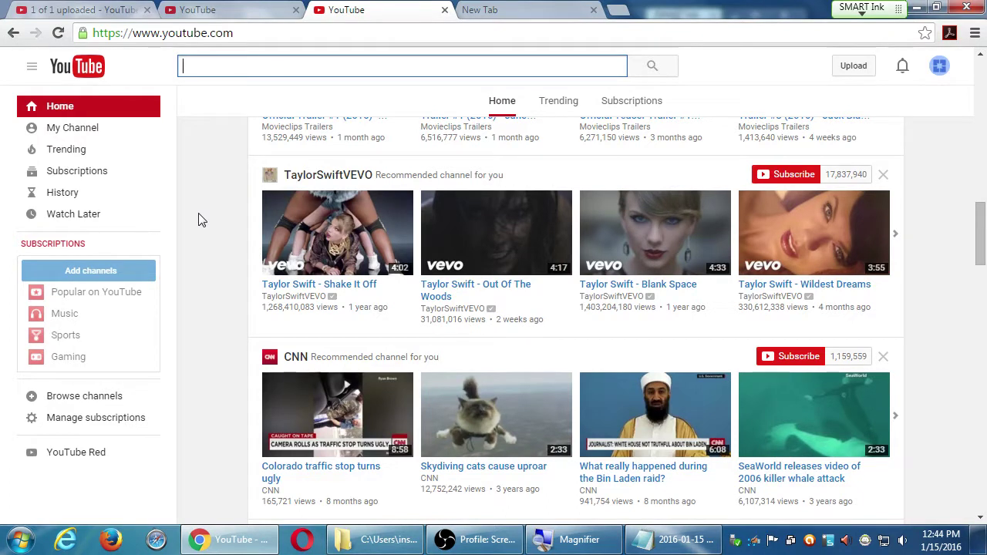
scroll(191, 311, "down", 5)
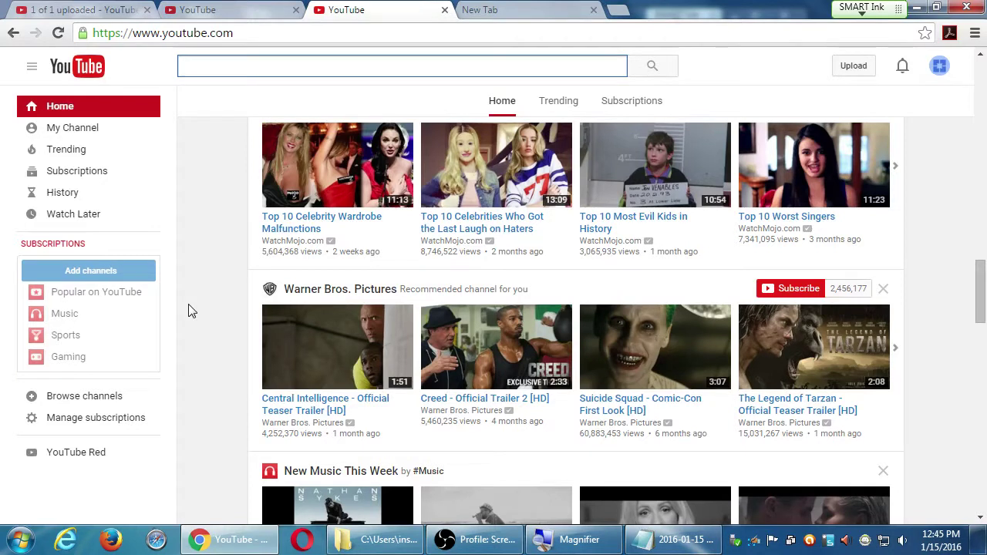
mouse_move(326, 291)
scroll(330, 295, "down", 2)
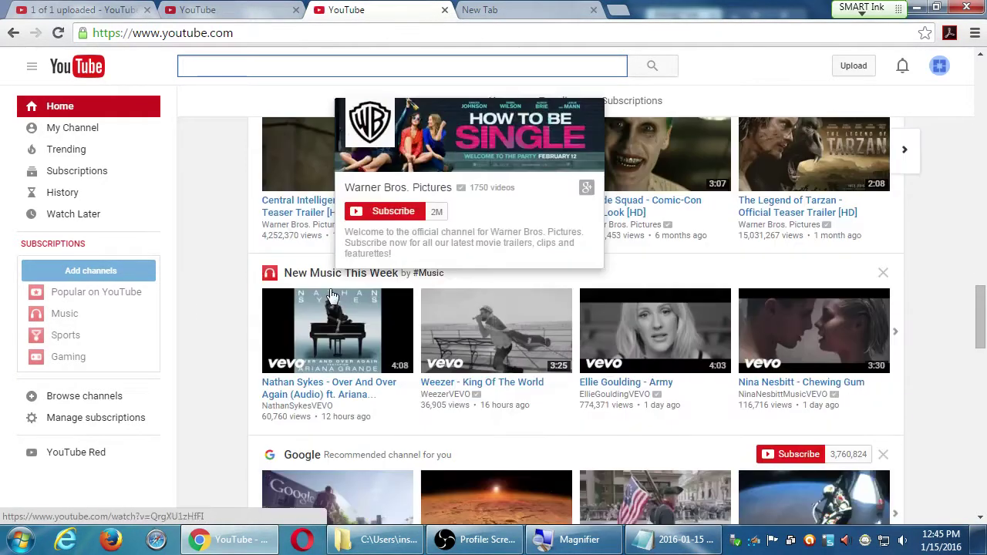
scroll(940, 280, "up", 2)
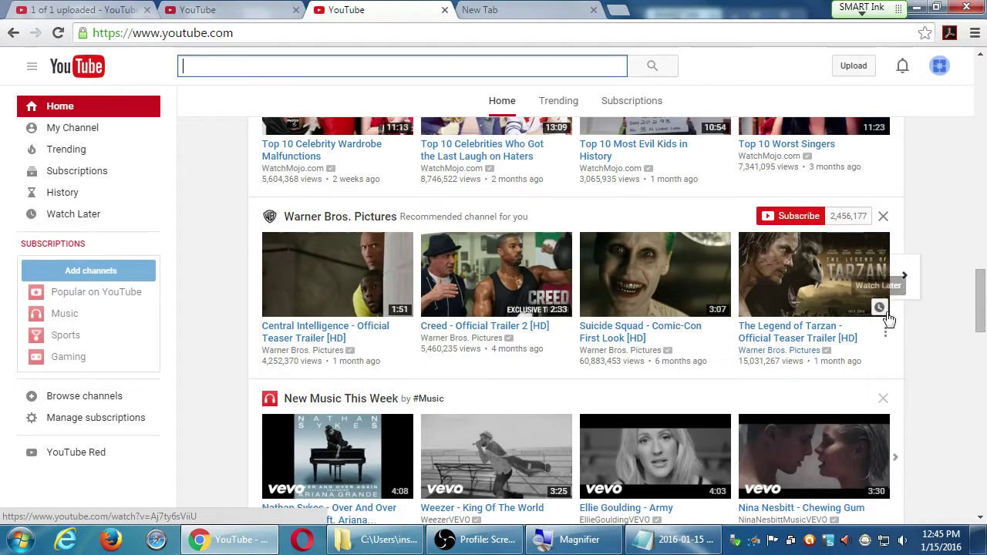
scroll(914, 307, "up", 3)
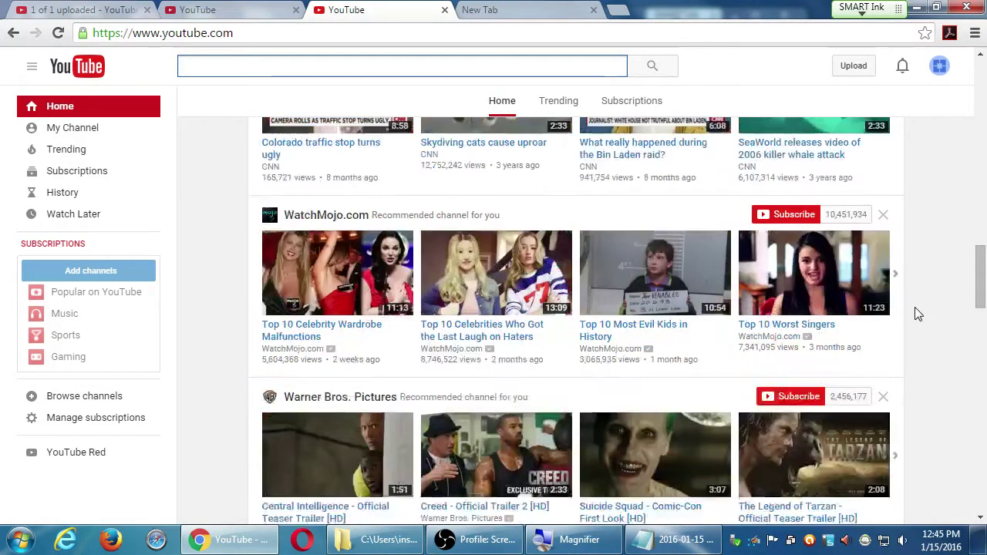
scroll(919, 314, "down", 2)
Open The Legend of Tarzan teaser trailer, view its closing screen near the end, and pause the X-Men: Apocalypse trailer that follows
left_click(848, 370)
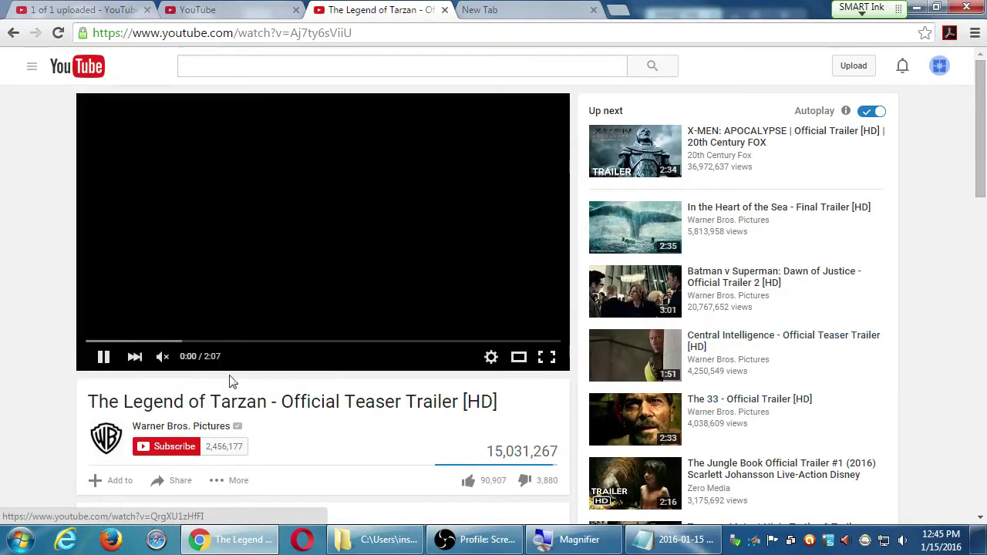
left_click(104, 359)
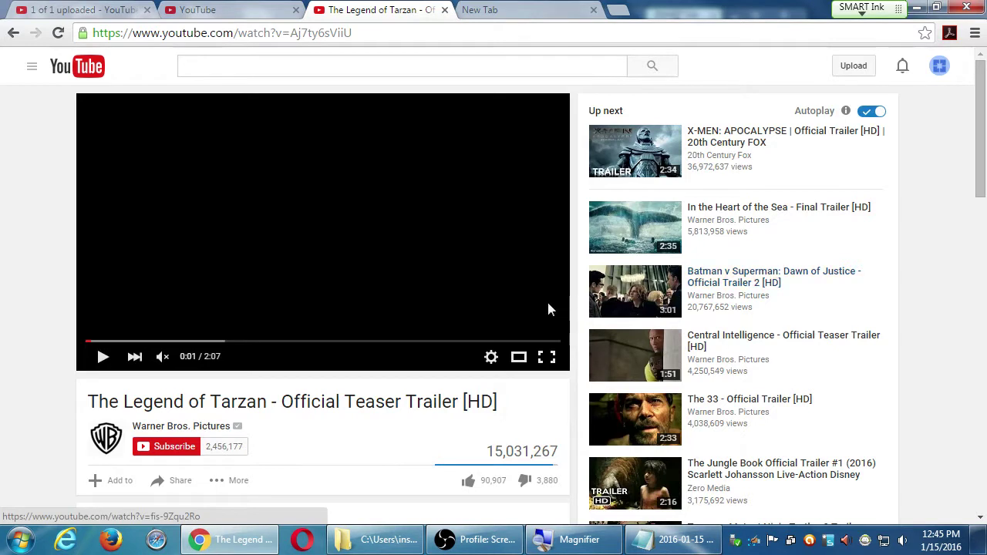
left_click(545, 341)
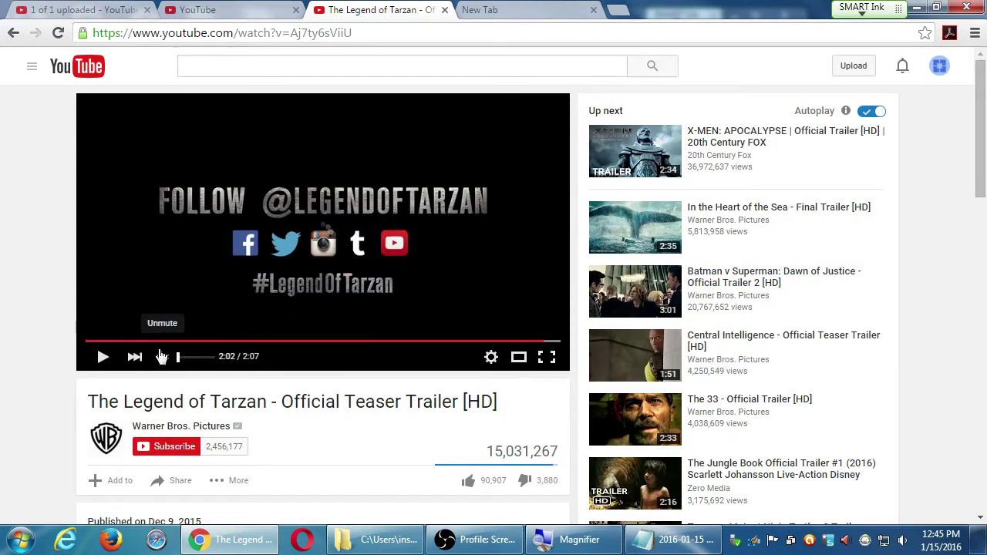
left_click(108, 356)
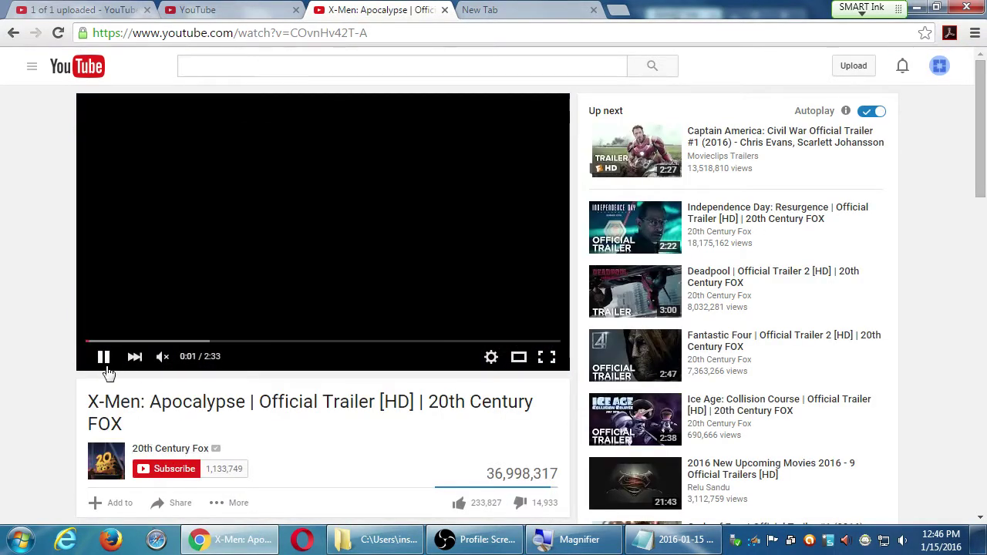
left_click(105, 363)
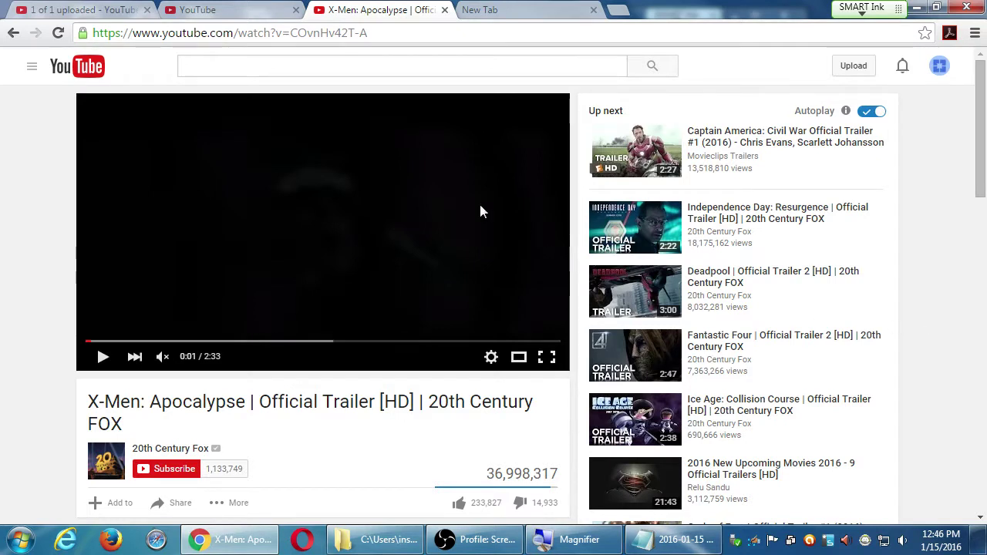
Replace the video part of the page address with the channel name, loading youtube.com/vmcamposjr
left_click(300, 34)
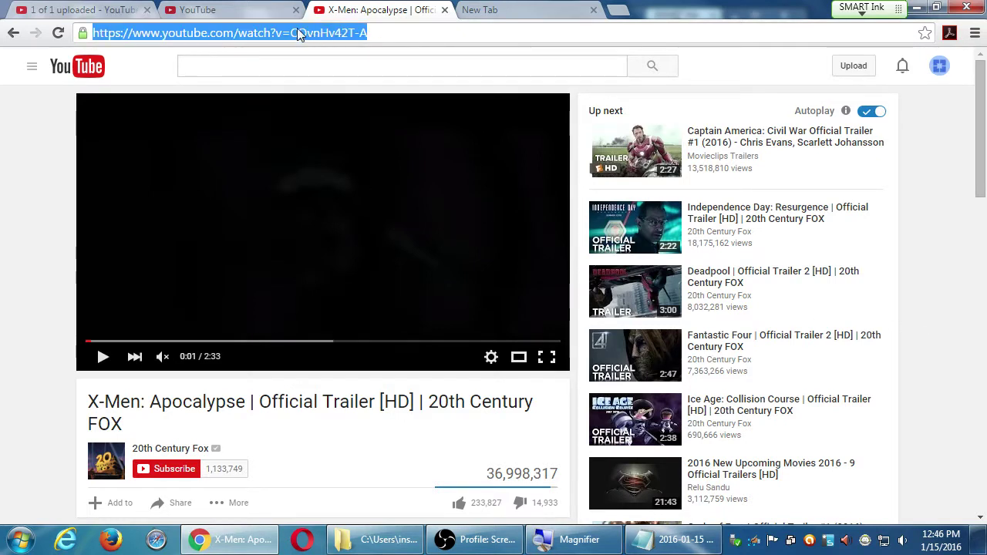
left_click(263, 33)
left_click(239, 32)
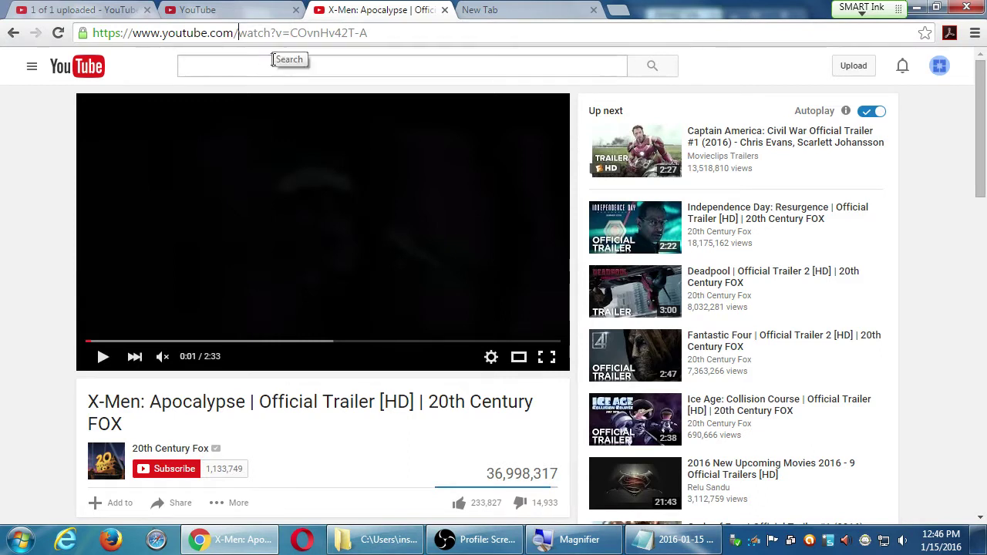
key("shift+End")
key("Delete")
type("vmamp")
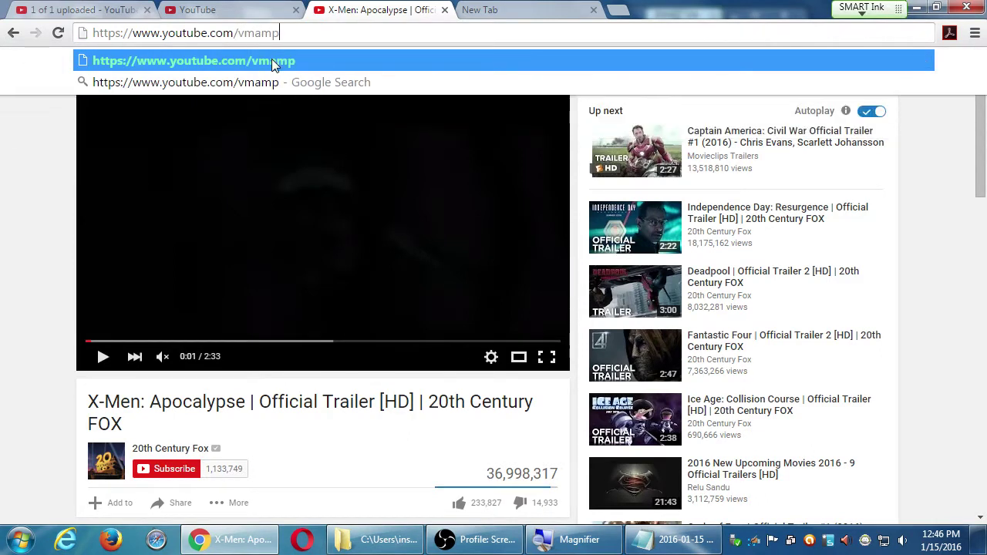
type("osjr")
key("Return")
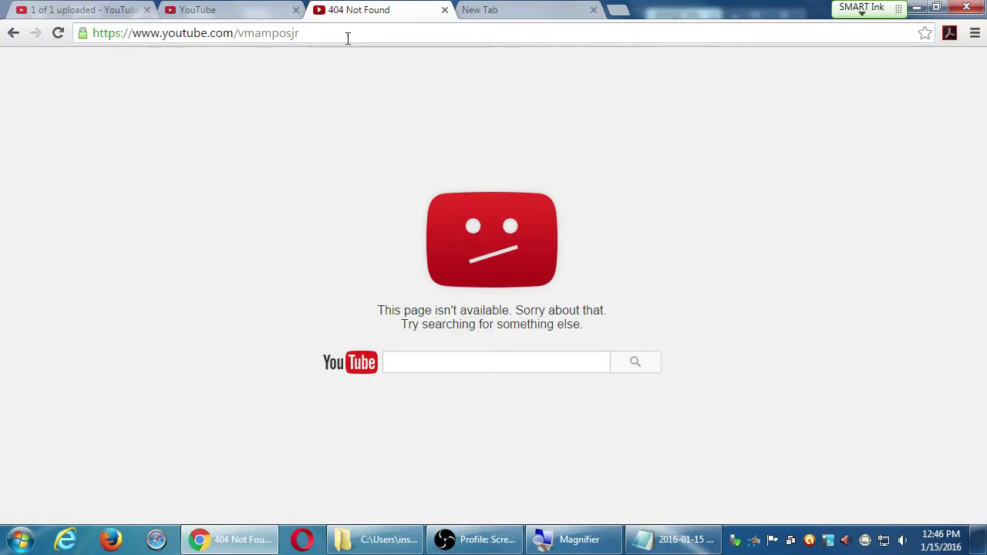
left_click(348, 38)
left_click(220, 32)
key("BackSpace")
key("BackSpace")
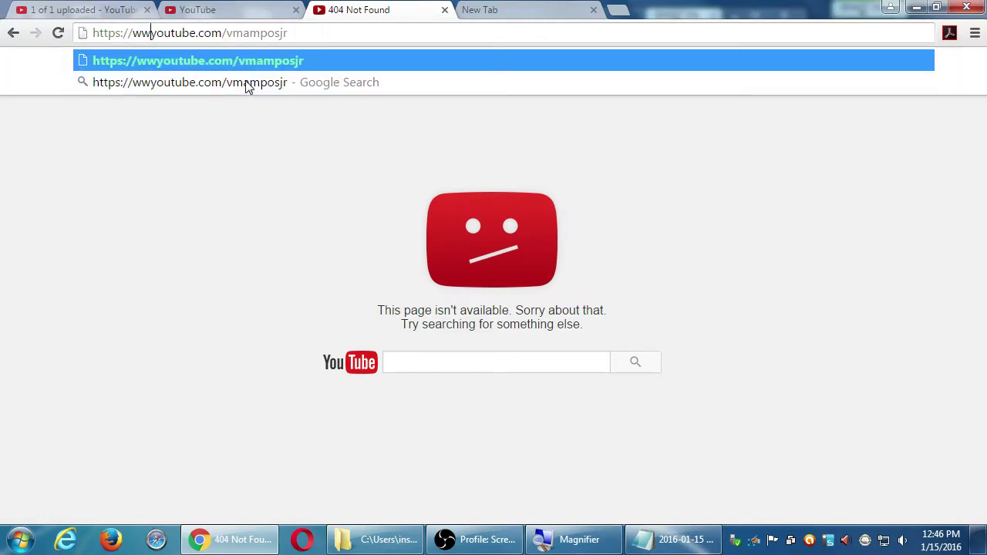
type("w.")
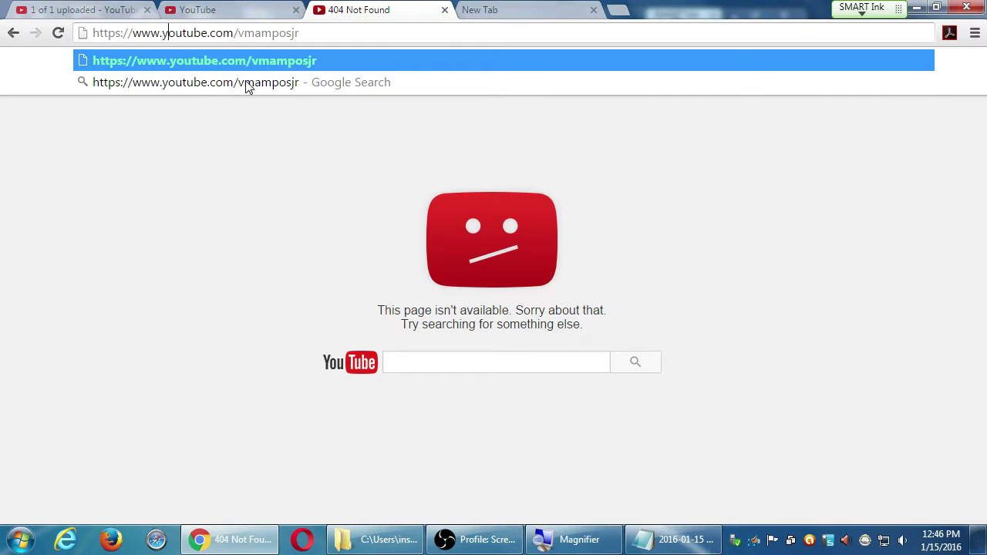
type("c")
key("Return")
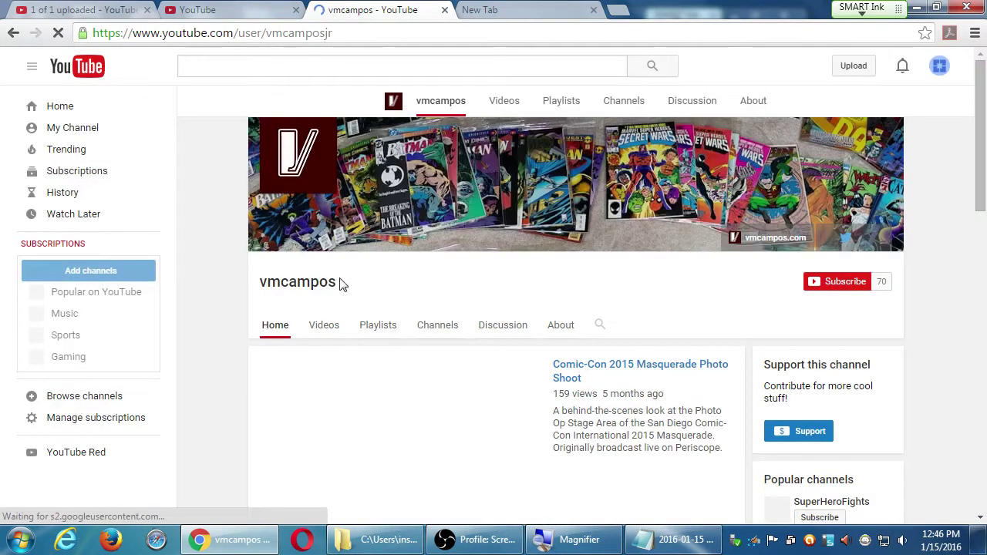
Pause the channel's featured video and examine the channel header and the thumbnails of its uploads
scroll(258, 395, "down", 1)
scroll(257, 393, "down", 1)
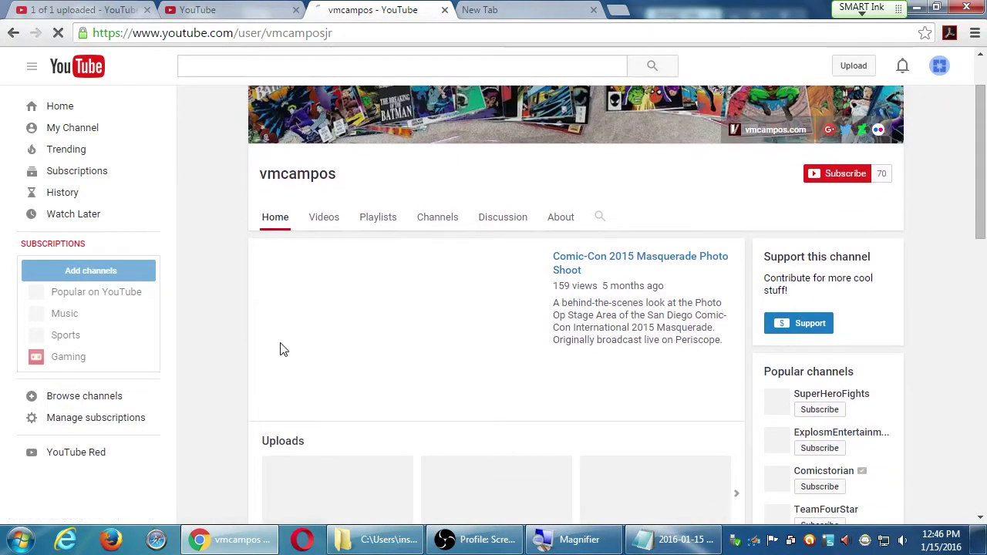
scroll(255, 394, "down", 2)
left_click(290, 288)
scroll(255, 324, "down", 1)
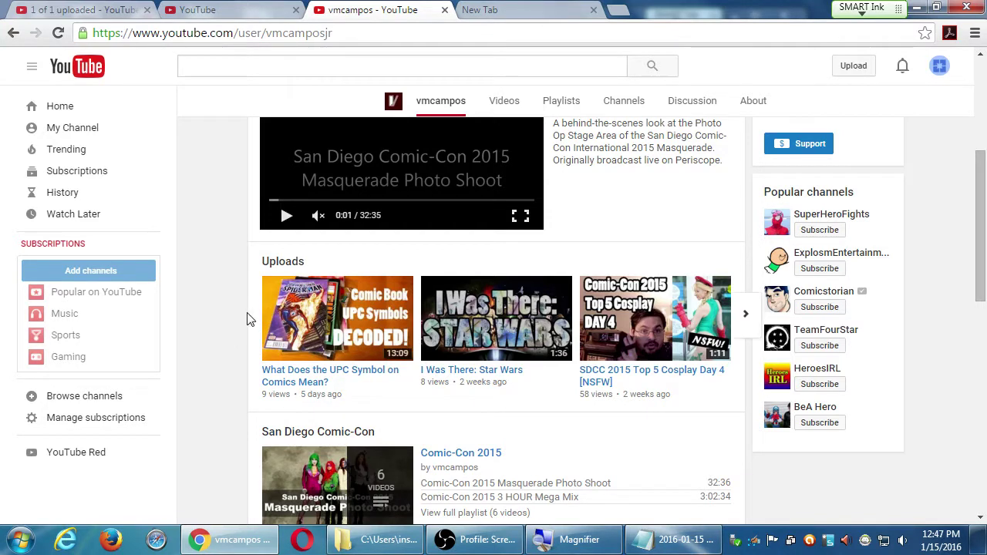
scroll(248, 319, "up", 3)
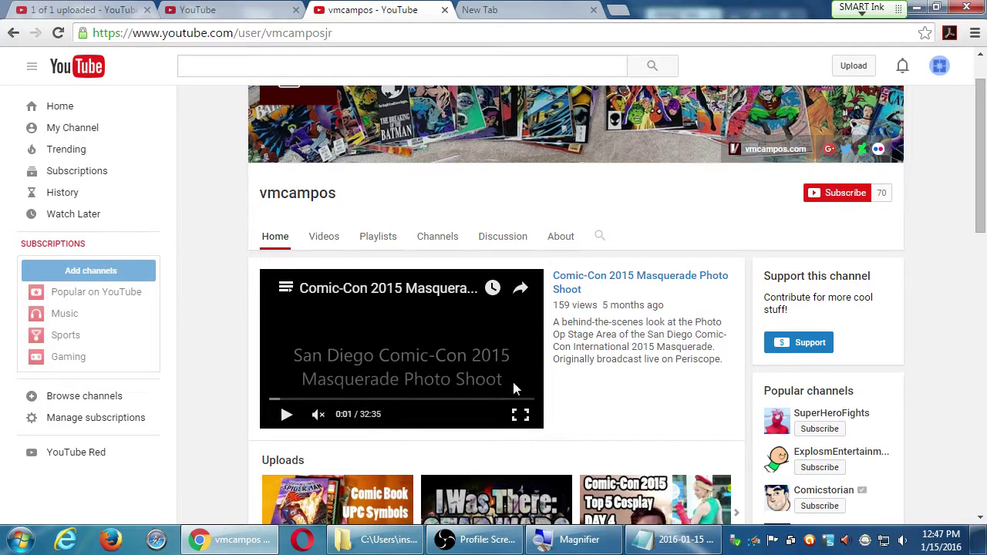
scroll(560, 320, "up", 1)
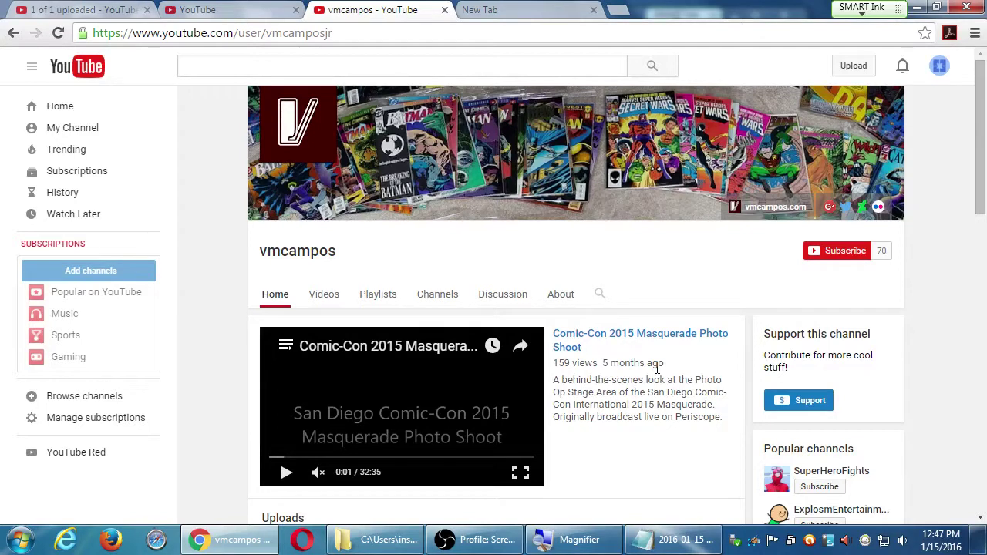
scroll(657, 369, "down", 1)
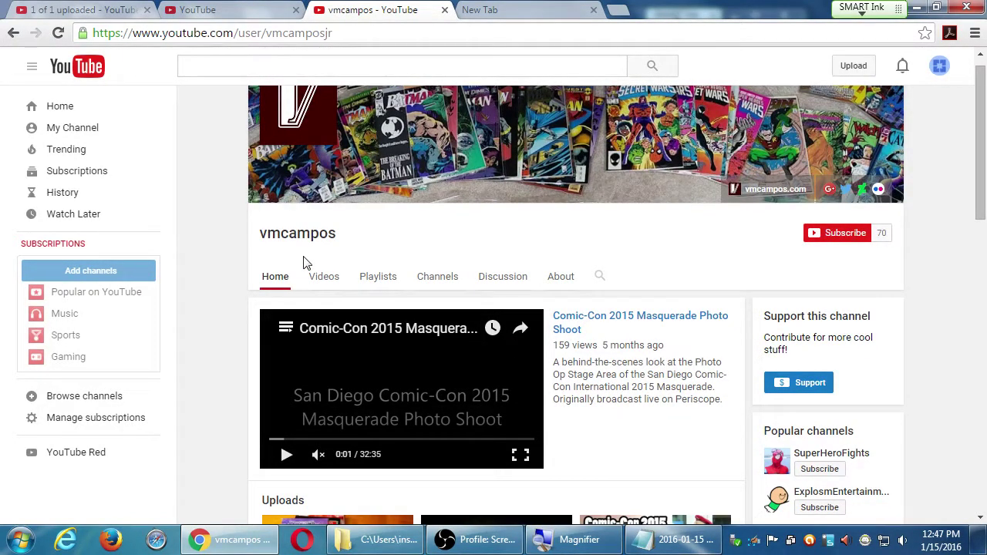
scroll(308, 261, "up", 1)
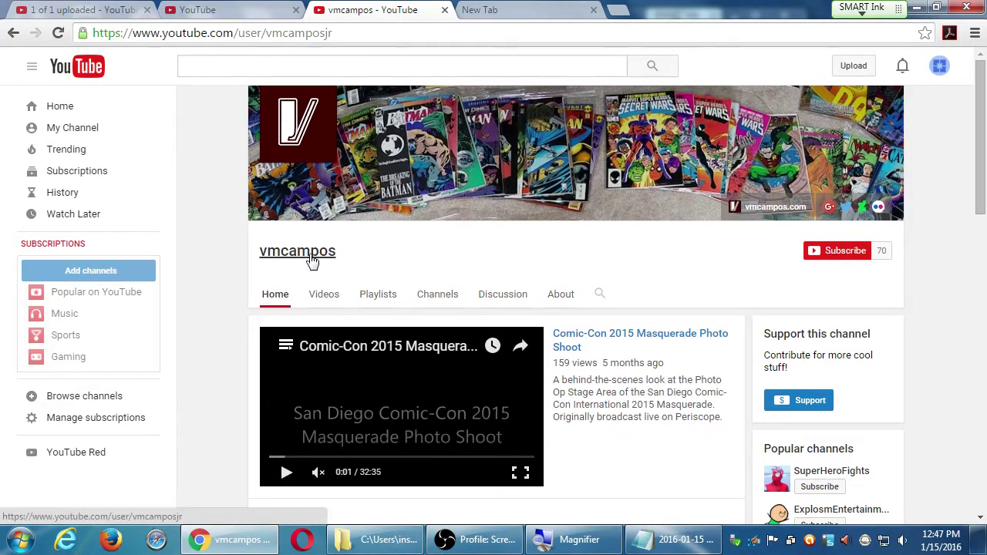
Open "Comic-Con 2015 3 HOUR Mega Mix" from the channel's Comic-Con 2015 playlist and pause its playback
scroll(284, 330, "down", 5)
scroll(284, 330, "up", 1)
scroll(283, 330, "down", 1)
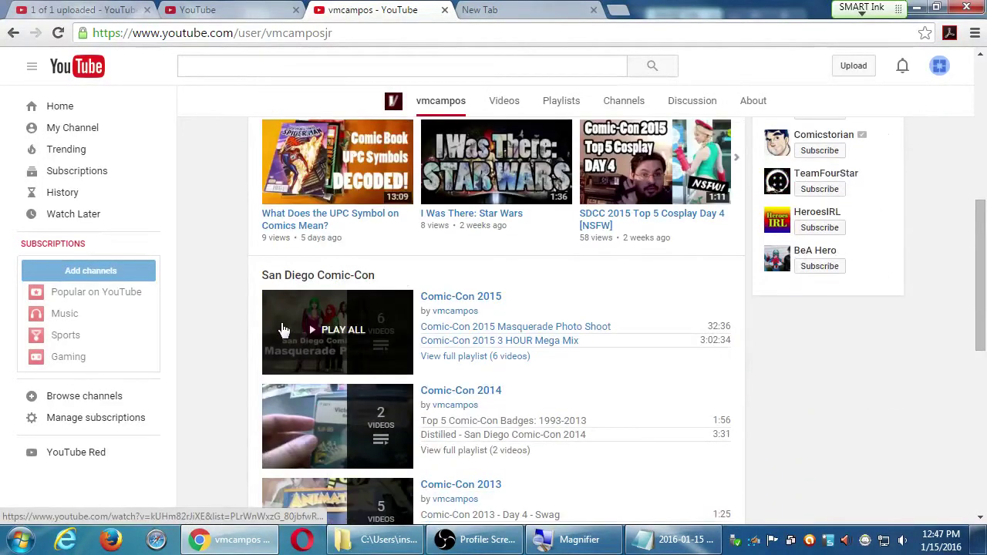
scroll(283, 330, "down", 3)
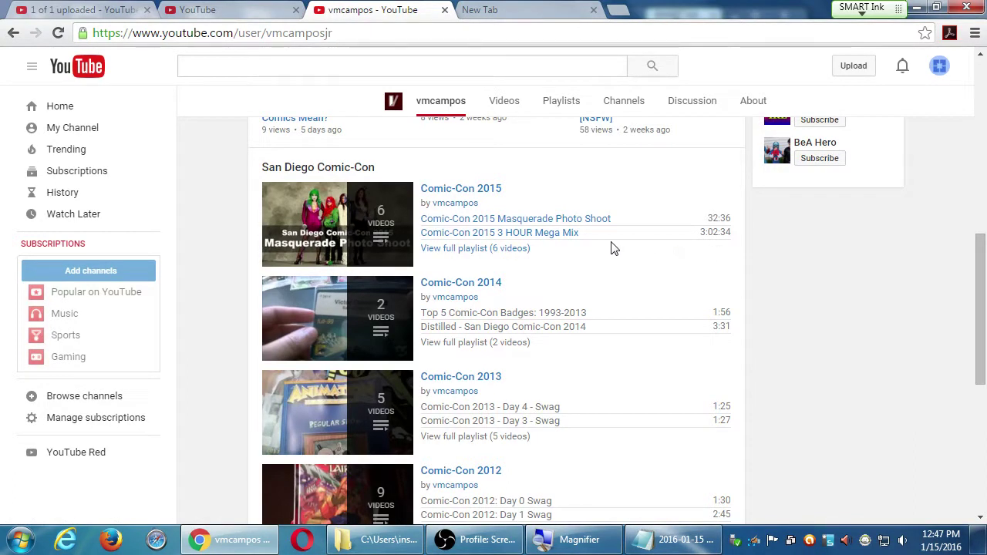
left_click(557, 236)
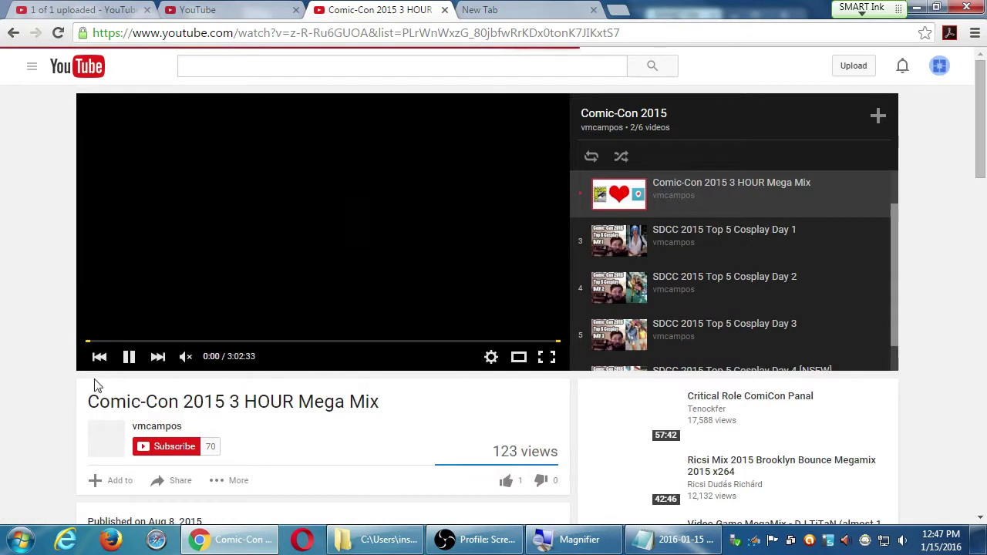
left_click(128, 360)
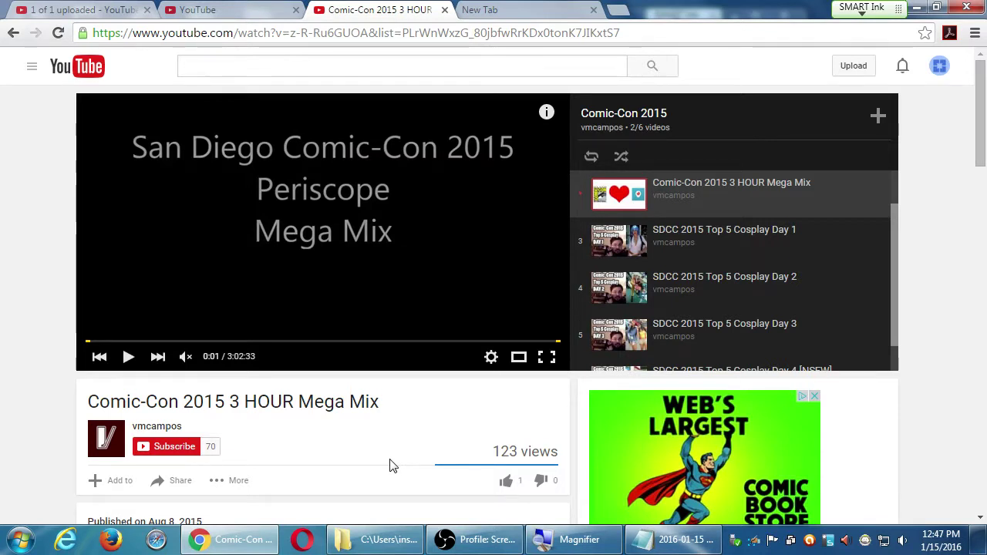
Examine the Mega Mix video's page and the videos listed in the Comic-Con 2015 playlist beside it
scroll(465, 455, "down", 1)
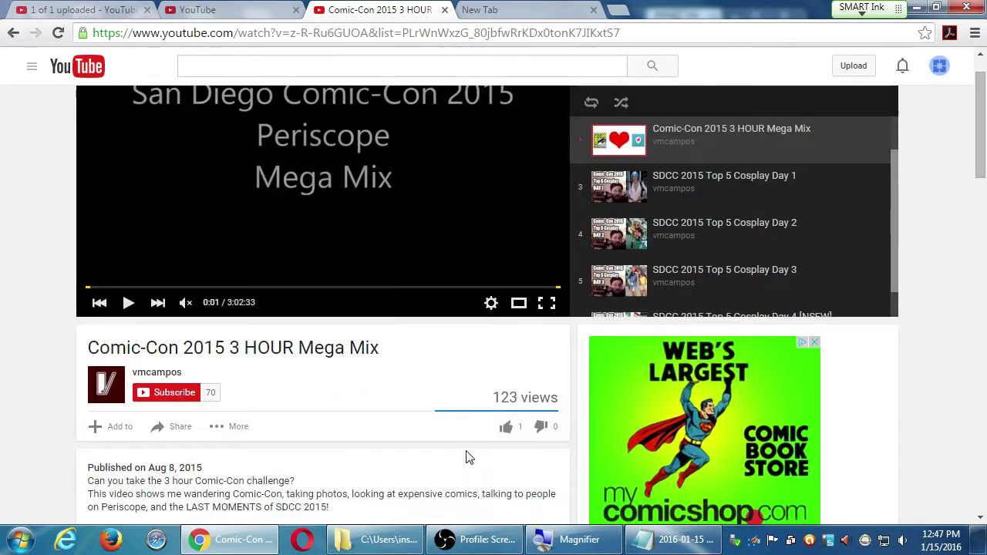
scroll(503, 417, "up", 1)
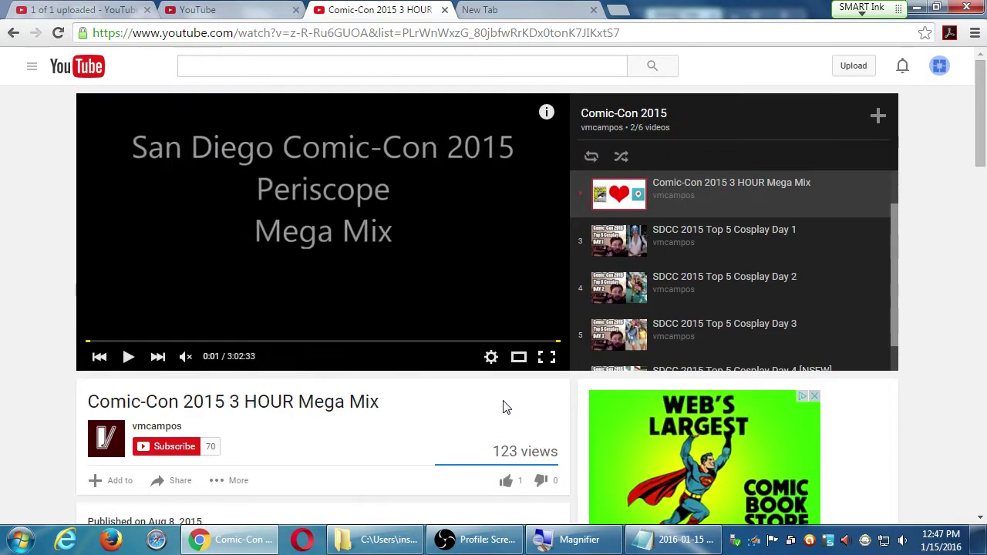
scroll(504, 407, "down", 2)
scroll(503, 407, "up", 2)
scroll(628, 231, "up", 1)
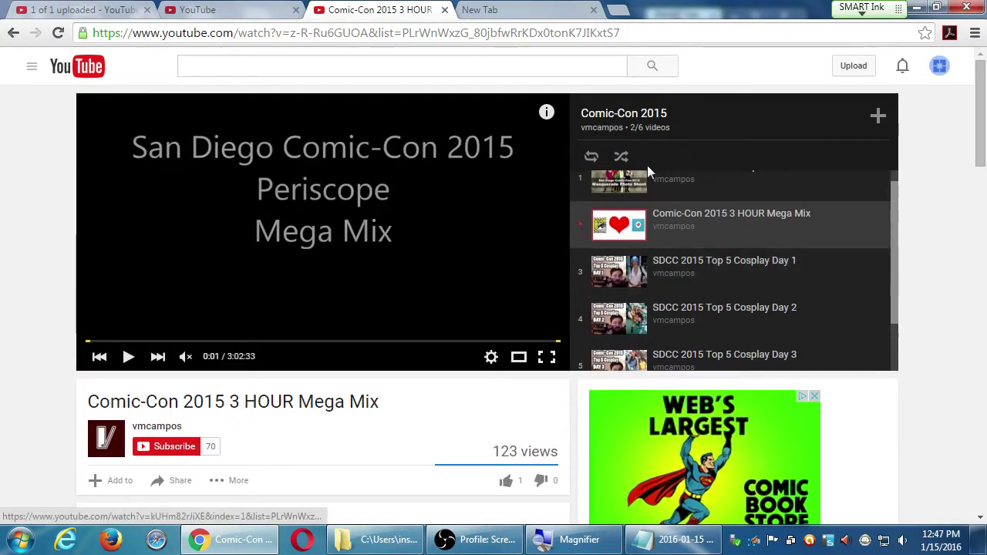
scroll(648, 126, "down", 1)
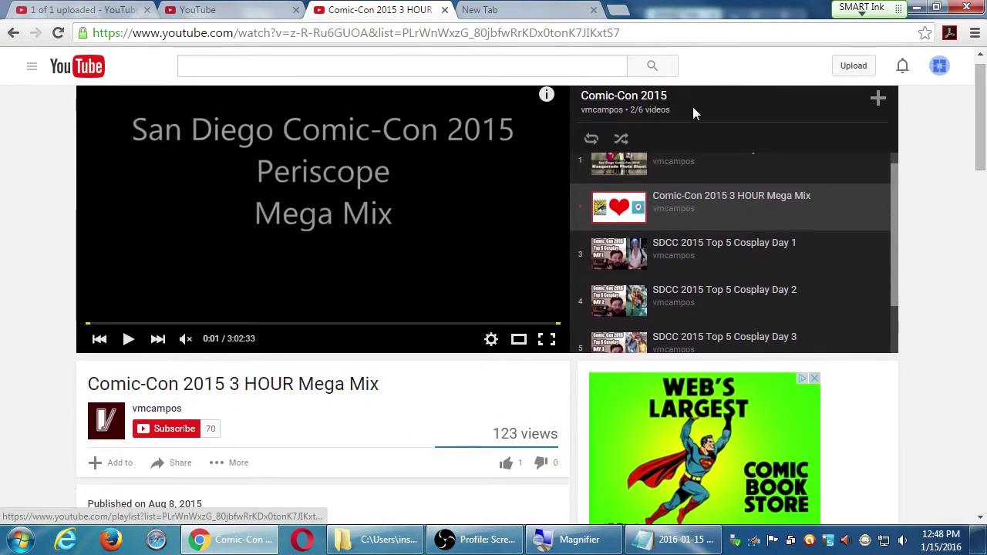
scroll(730, 175, "up", 1)
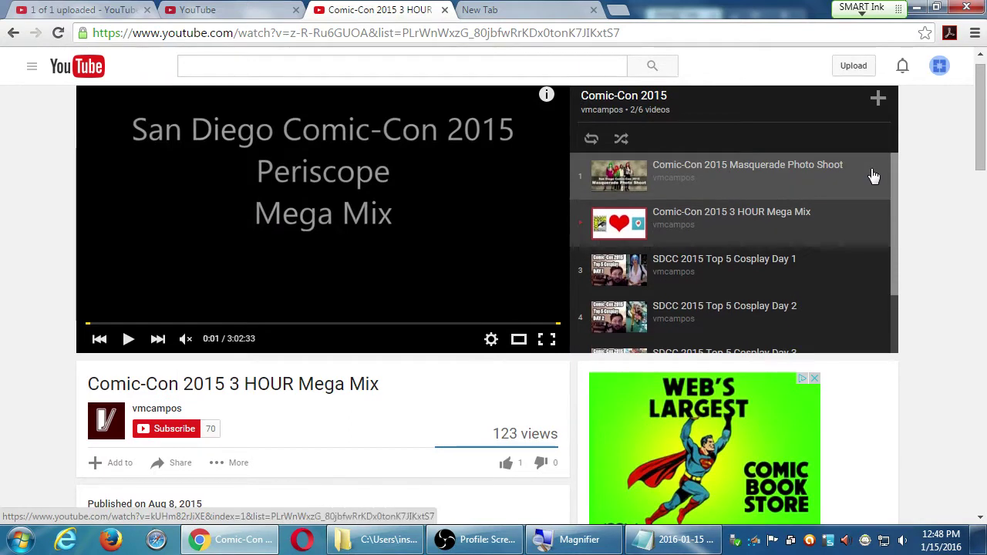
Return to the Moto E upload page and add the video to a new public playlist titled "Tech Review Tuesday"
left_click(100, 10)
scroll(640, 270, "up", 3)
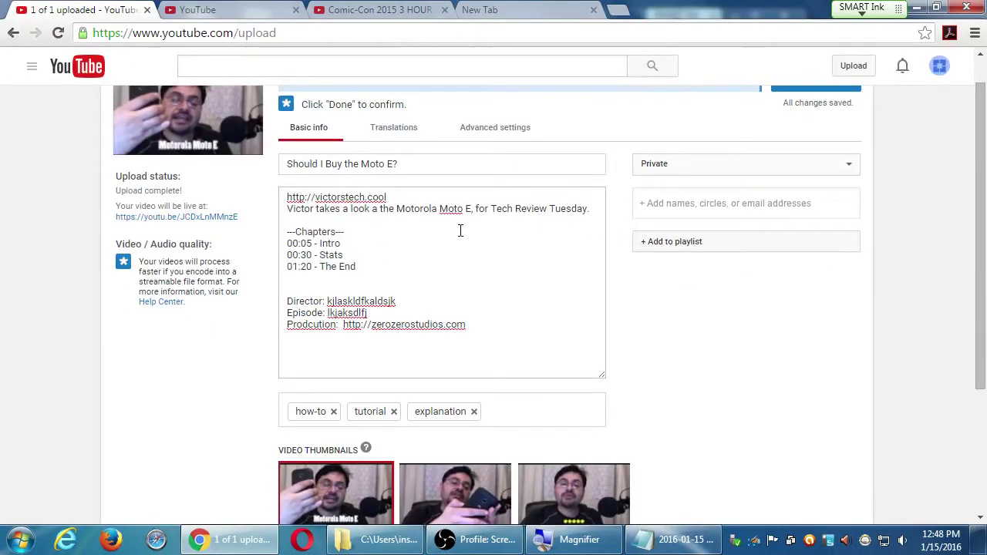
scroll(463, 230, "up", 1)
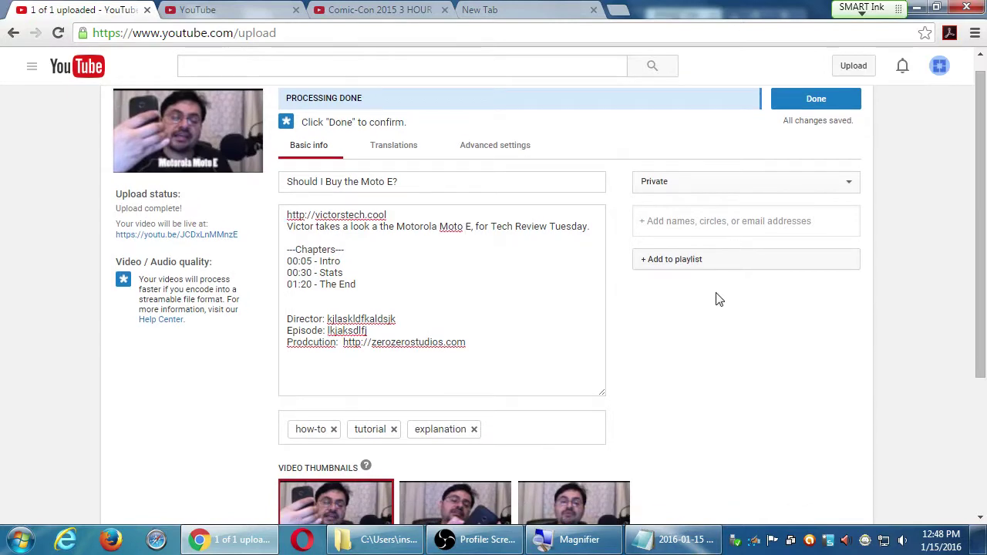
left_click(703, 259)
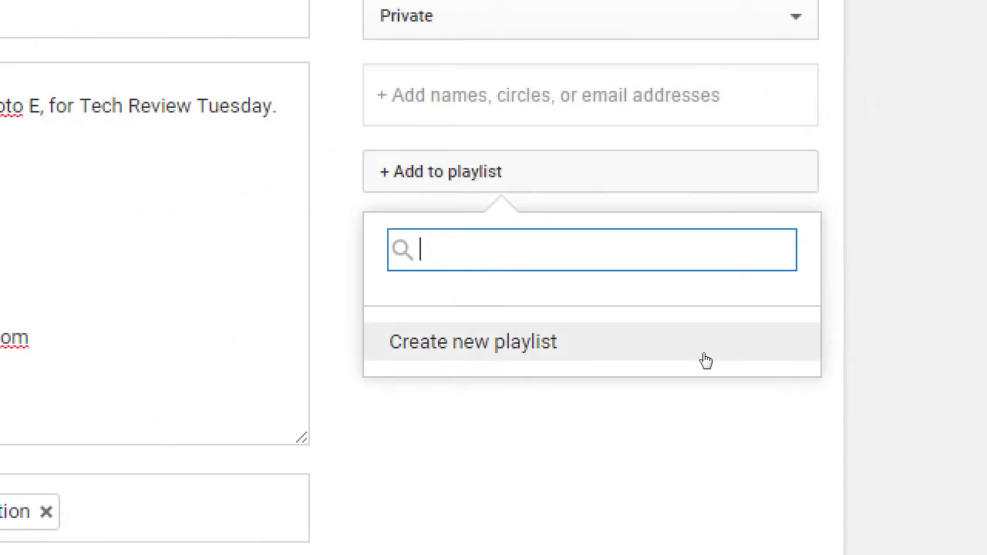
left_click(707, 352)
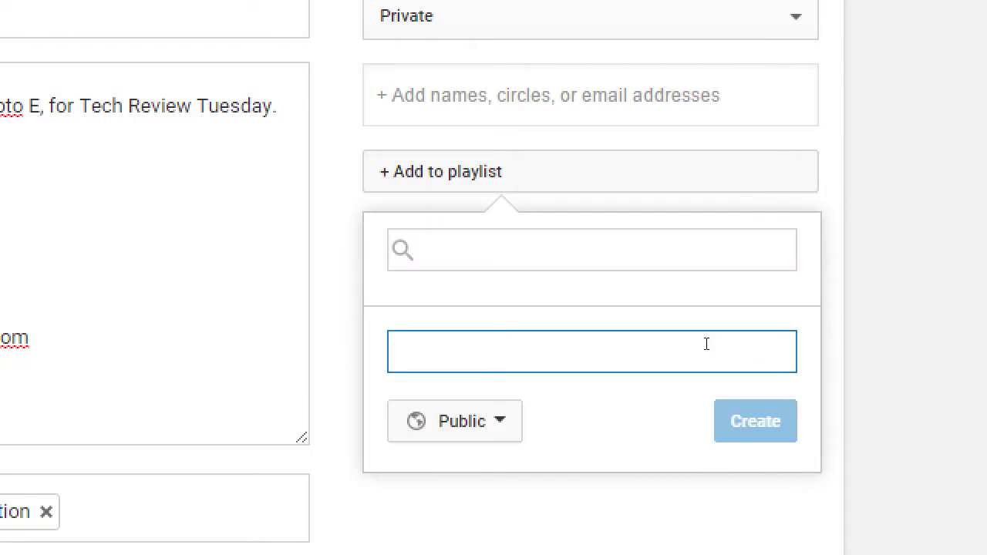
type("Tech Revie")
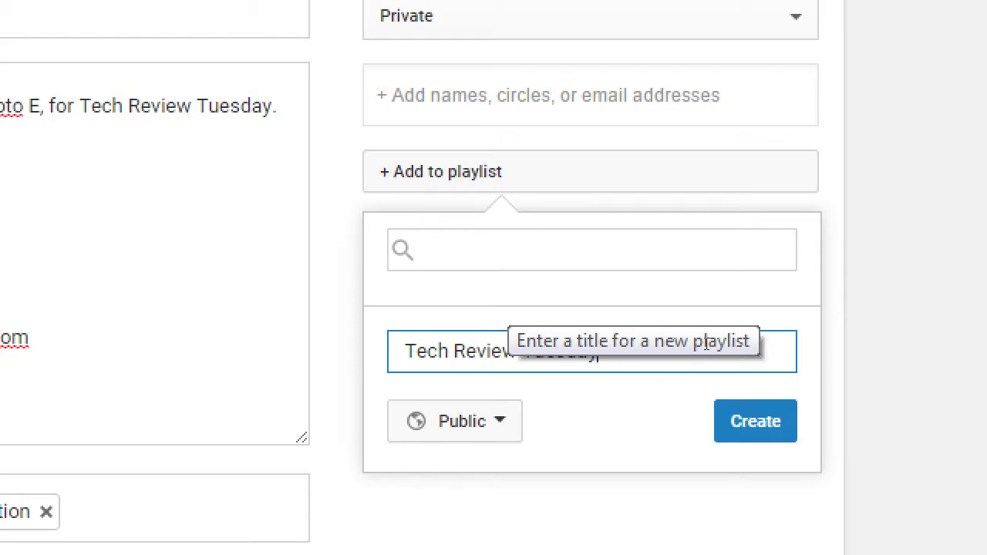
type("w Tuesday")
left_click(752, 416)
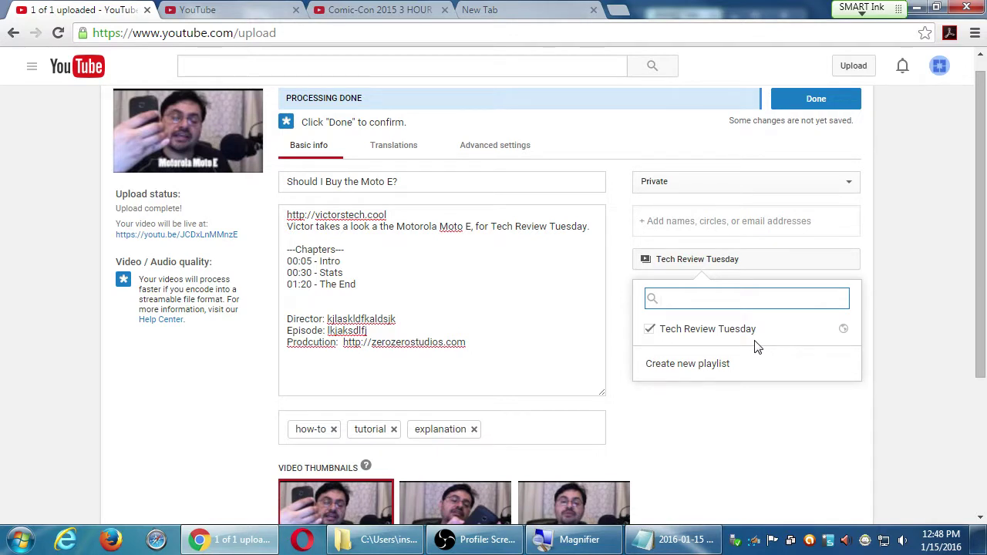
left_click(893, 266)
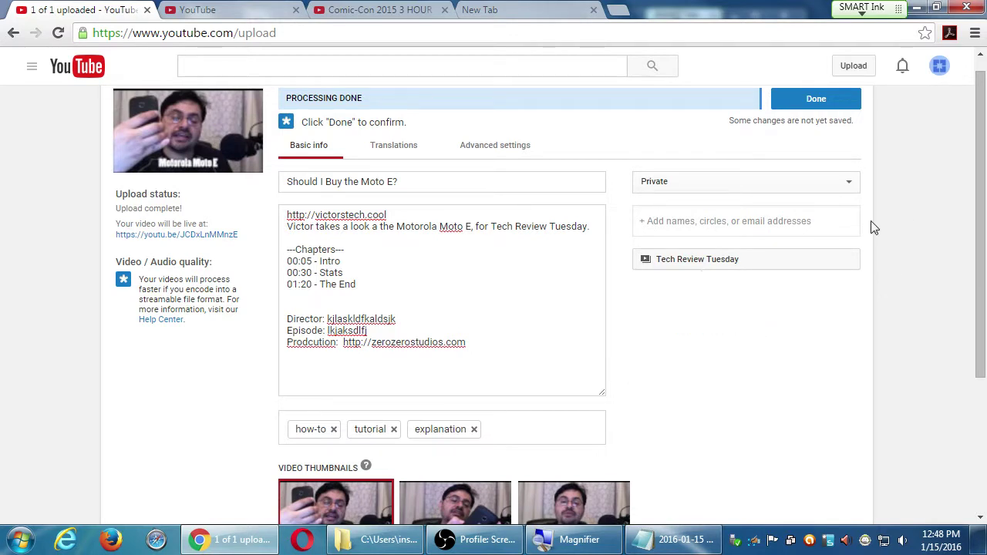
Set the video's privacy to Public and try the option to share it on Twitter, closing the authorization window
left_click(815, 190)
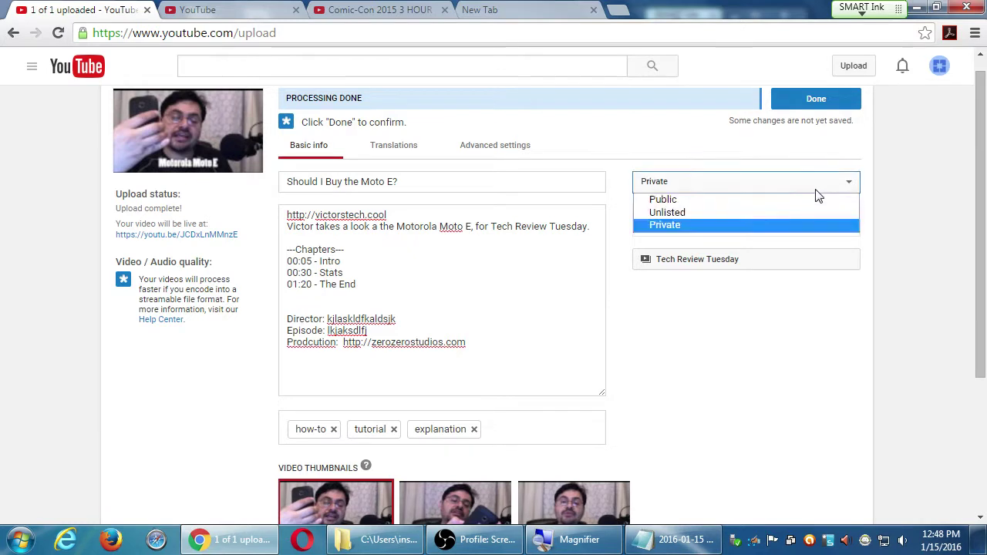
left_click(804, 198)
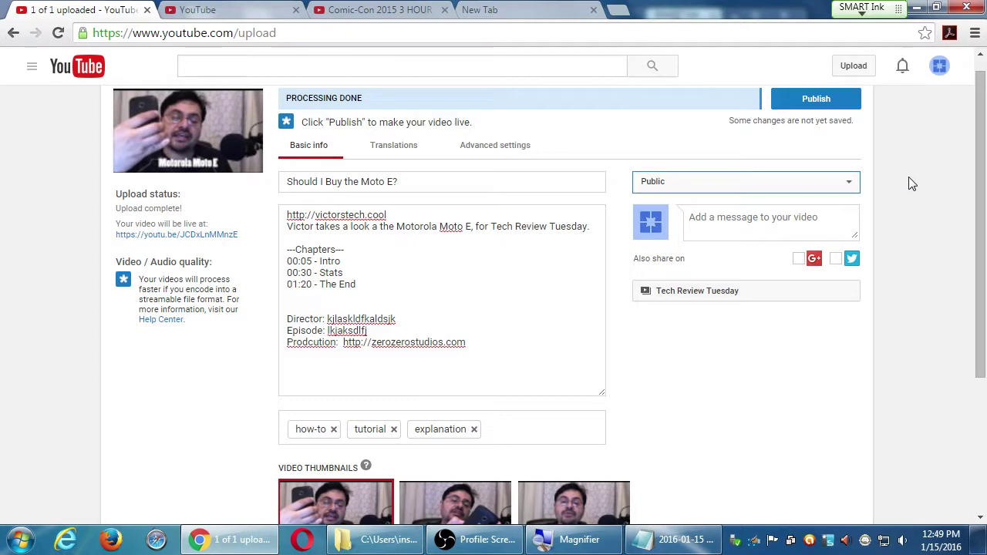
left_click(836, 258)
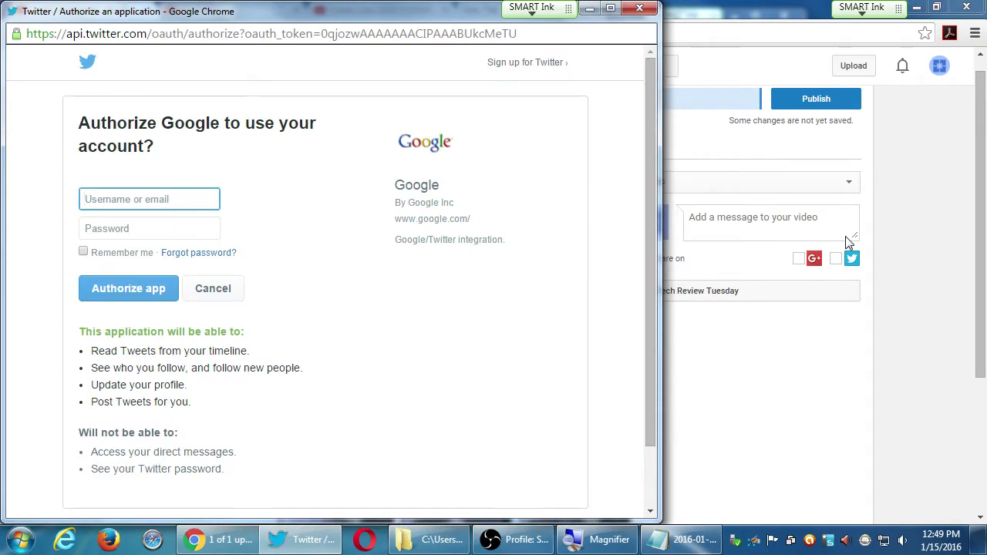
left_click(640, 8)
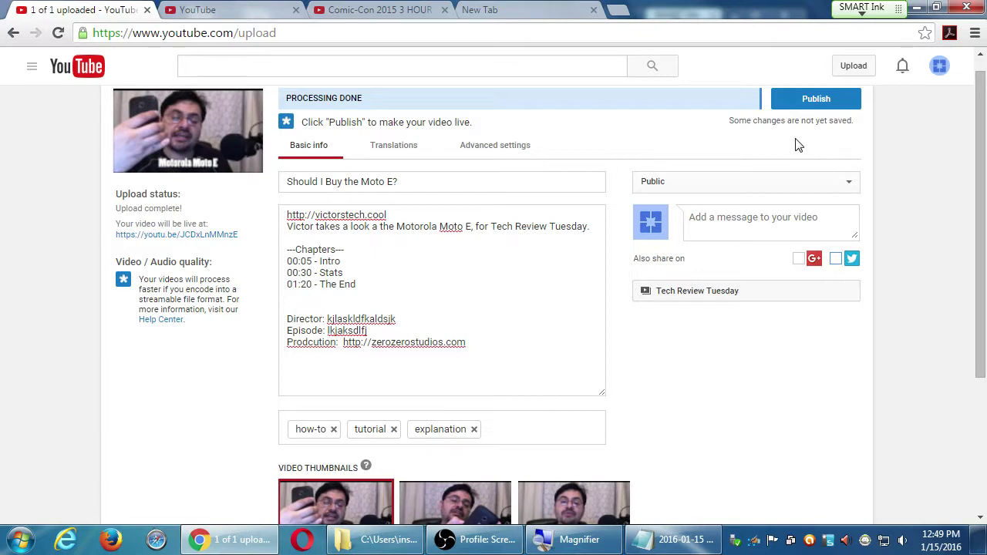
left_click_drag(467, 183, 287, 180)
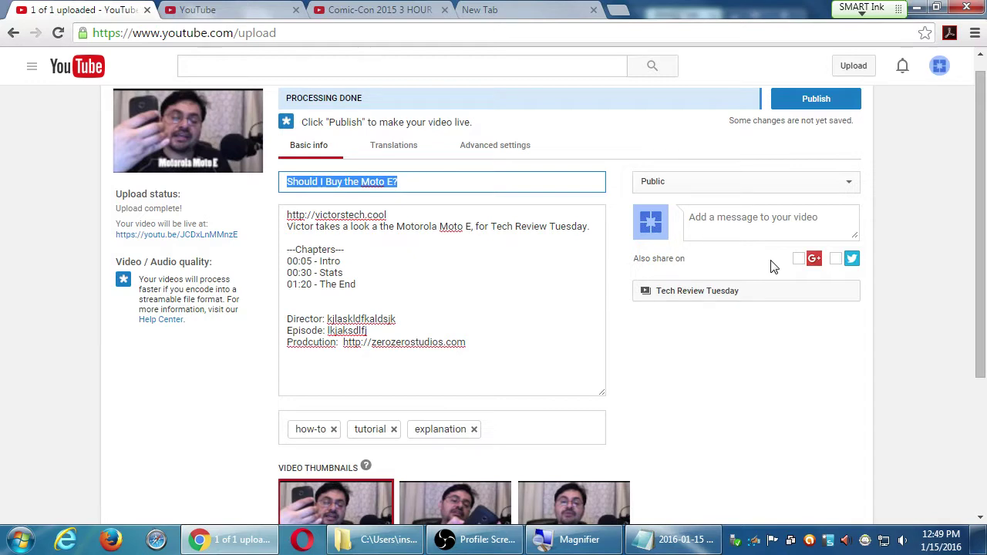
Switch the video's privacy to Unlisted and return it to Private
left_click(821, 188)
left_click(755, 222)
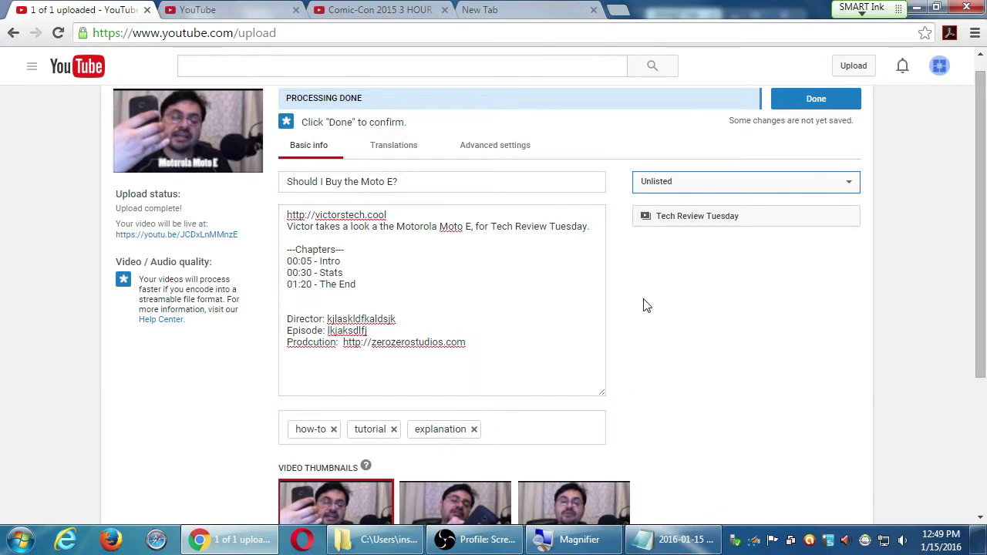
scroll(646, 306, "down", 5)
scroll(648, 304, "up", 5)
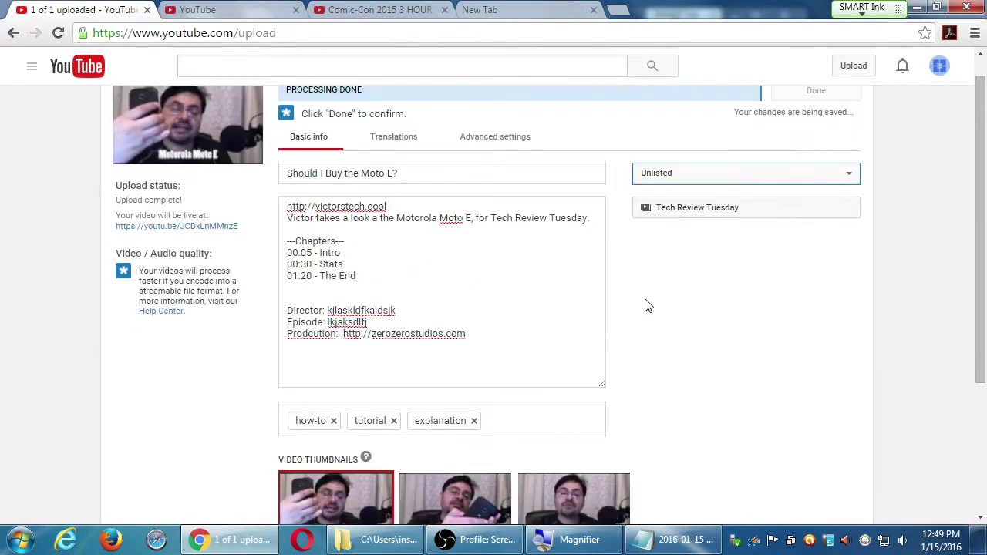
scroll(646, 307, "up", 1)
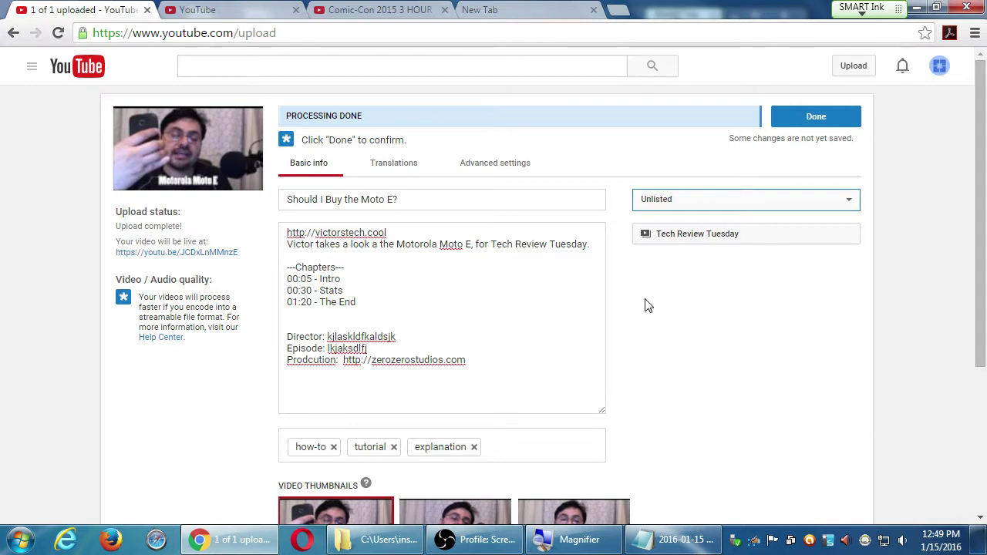
left_click(704, 204)
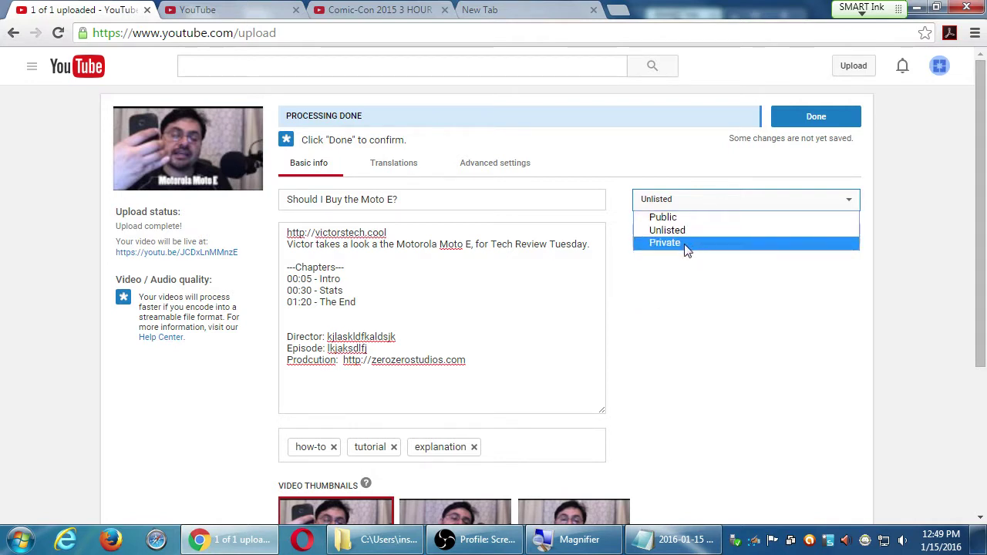
left_click(686, 243)
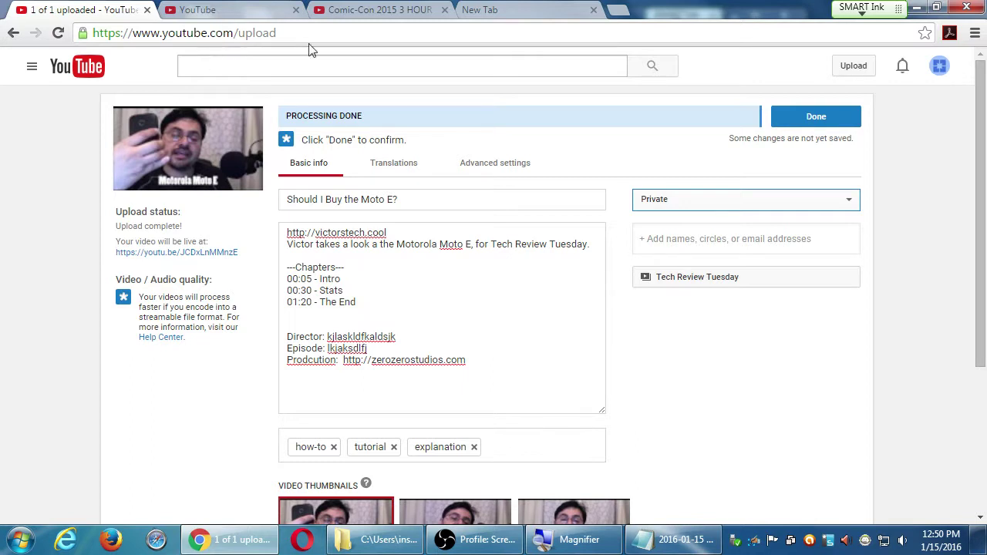
Set English as the original language of the video's title and description in the translation settings
left_click(398, 169)
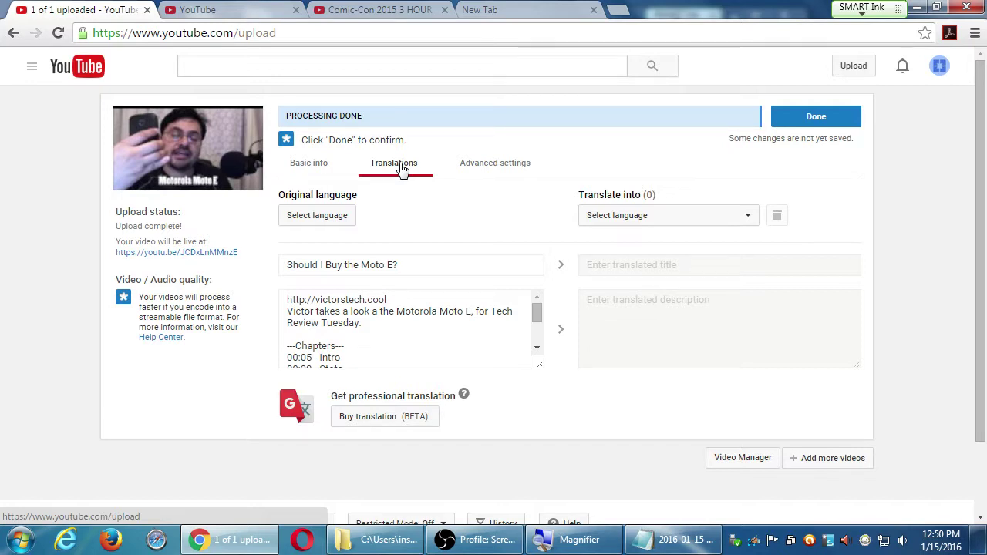
left_click(332, 215)
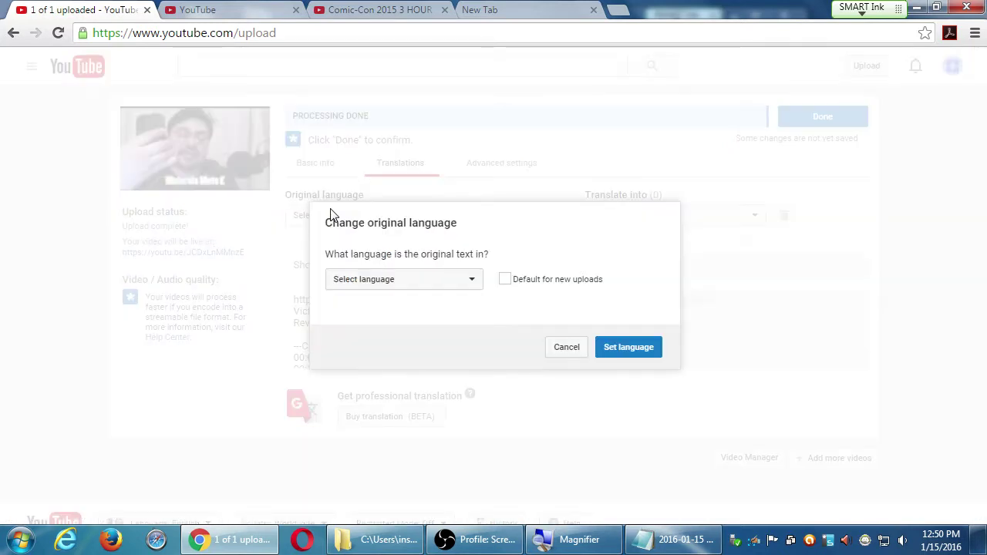
left_click(368, 282)
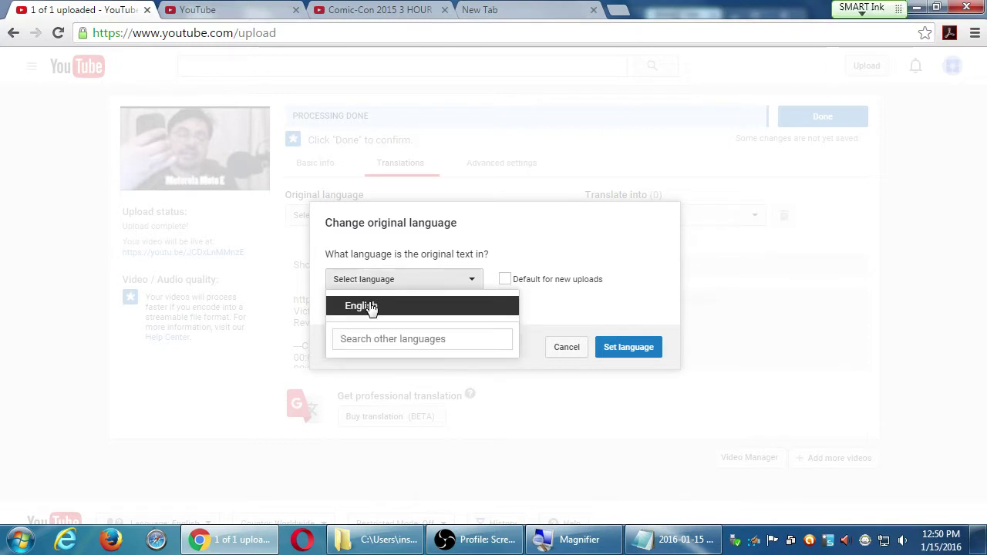
left_click(371, 307)
left_click(629, 351)
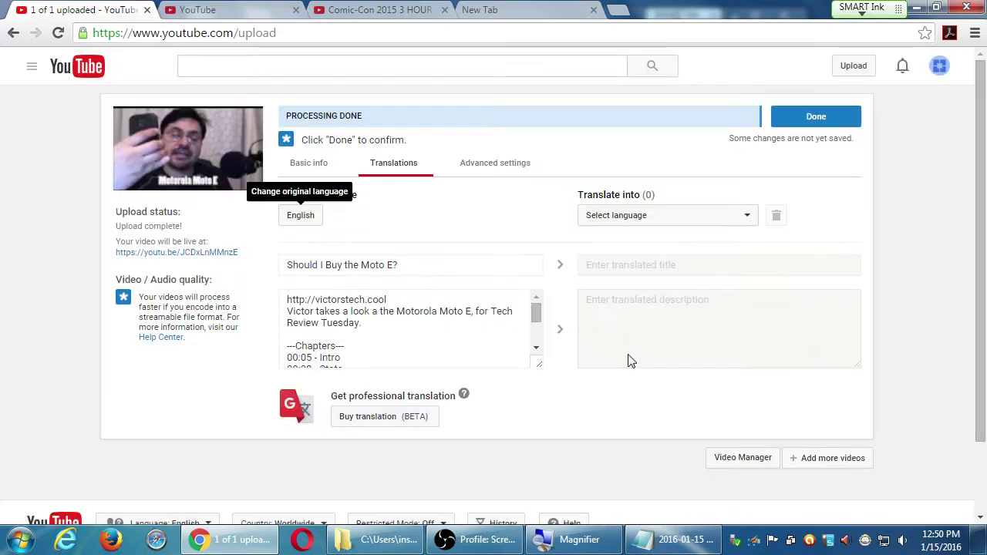
Add Spanish (Mexico) as a translation language for the video's title and description
left_click(632, 220)
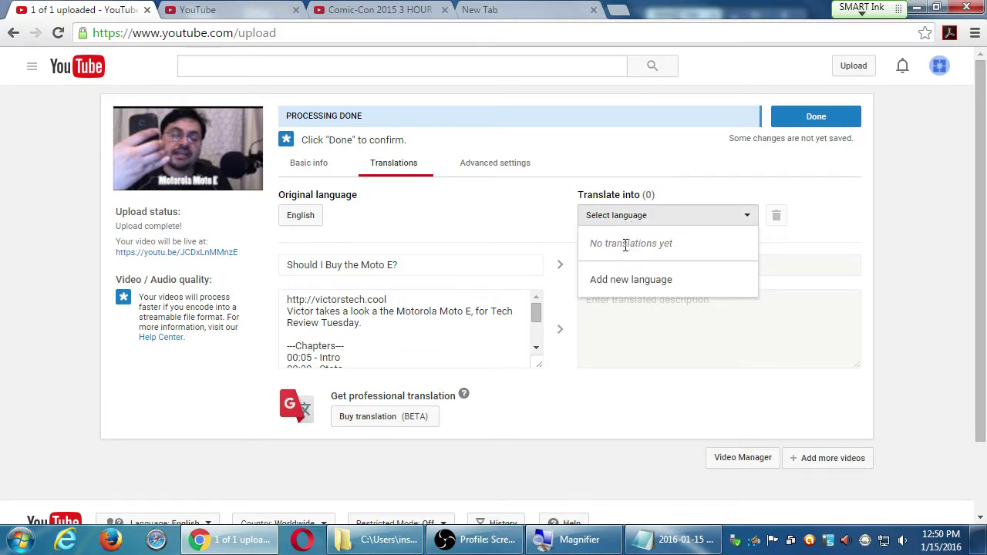
left_click(632, 280)
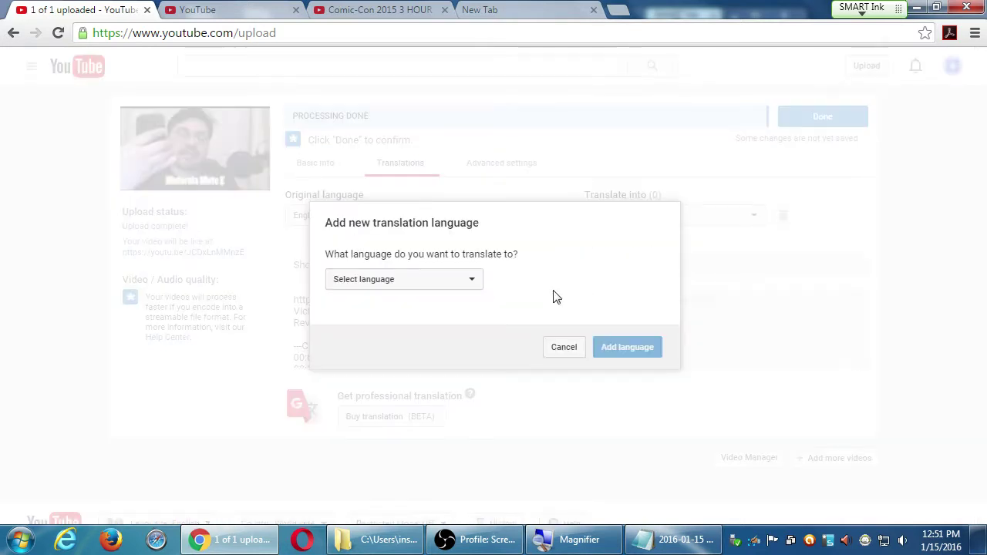
left_click(448, 279)
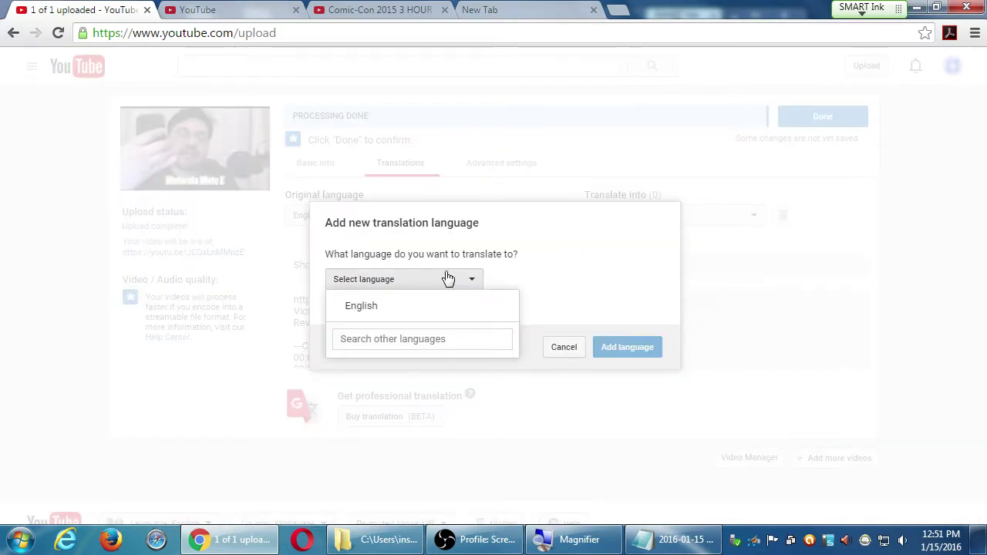
left_click(453, 345)
type("spa")
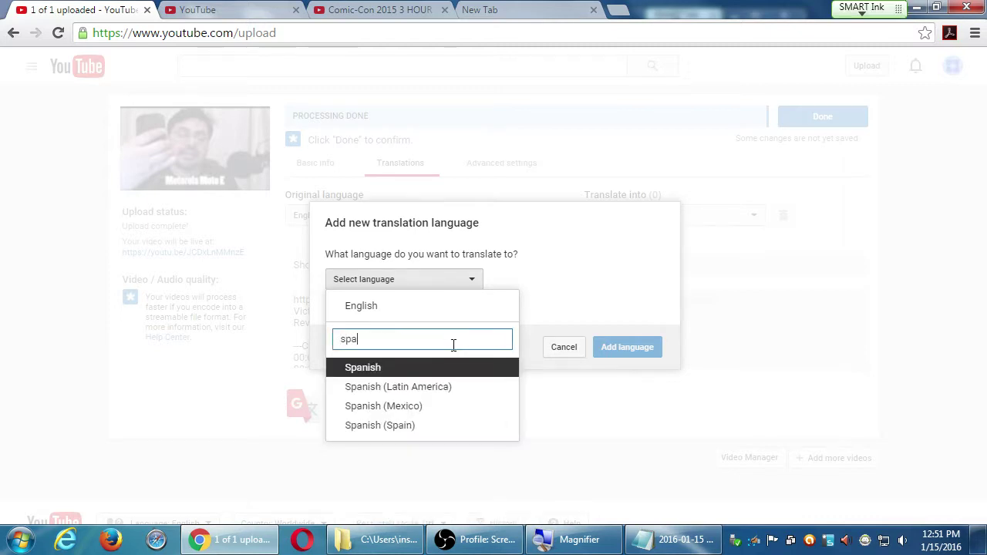
left_click(418, 406)
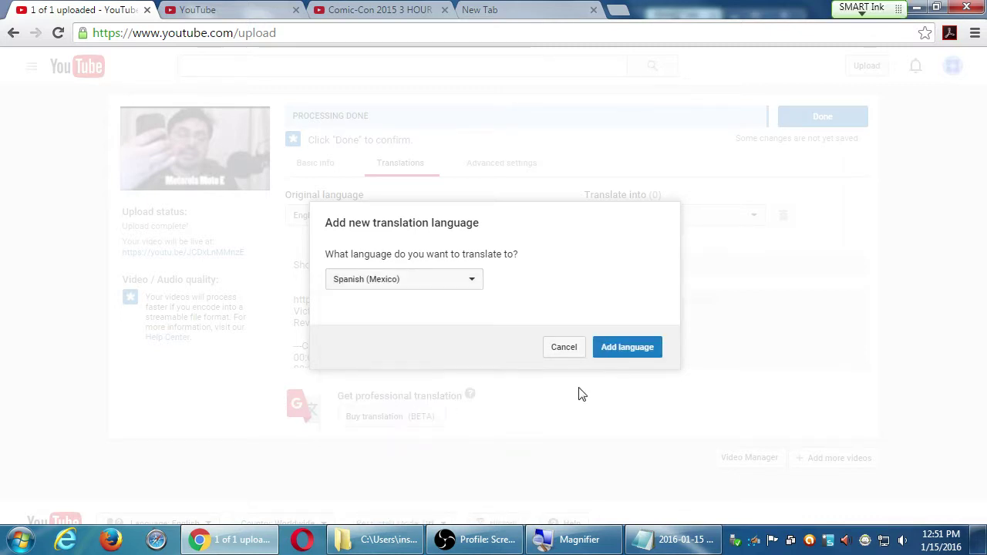
left_click(609, 360)
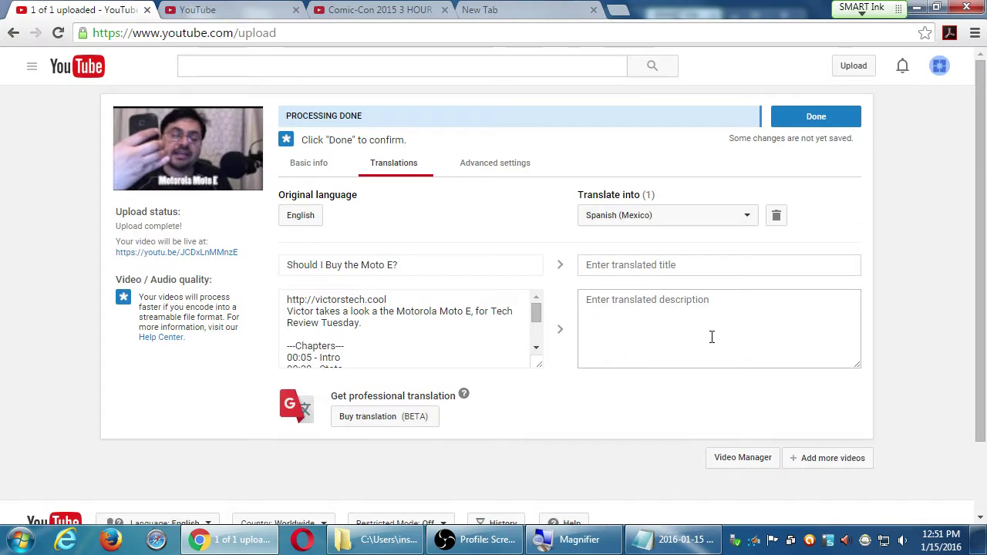
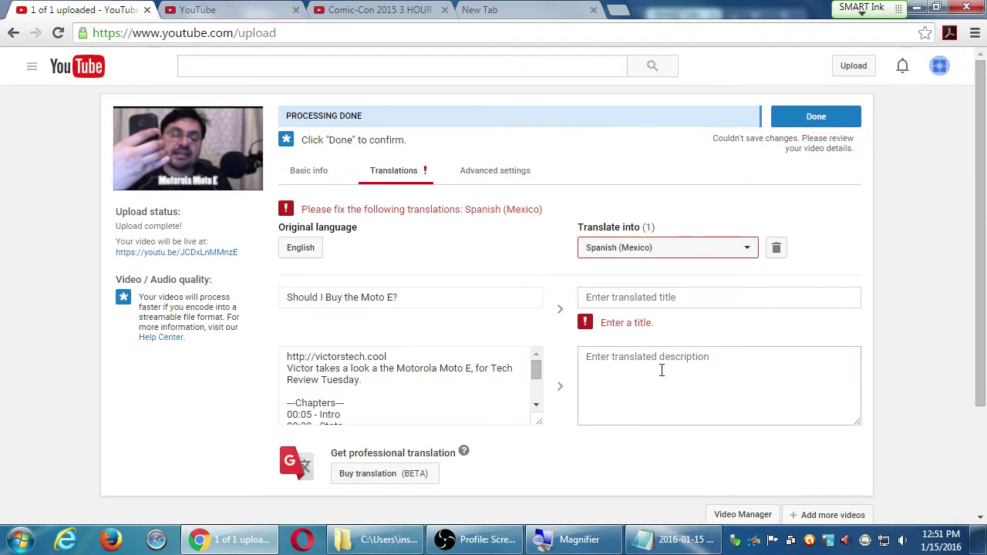
Remove the empty Spanish (Mexico) translation and recheck the video's translation settings
scroll(776, 417, "down", 1)
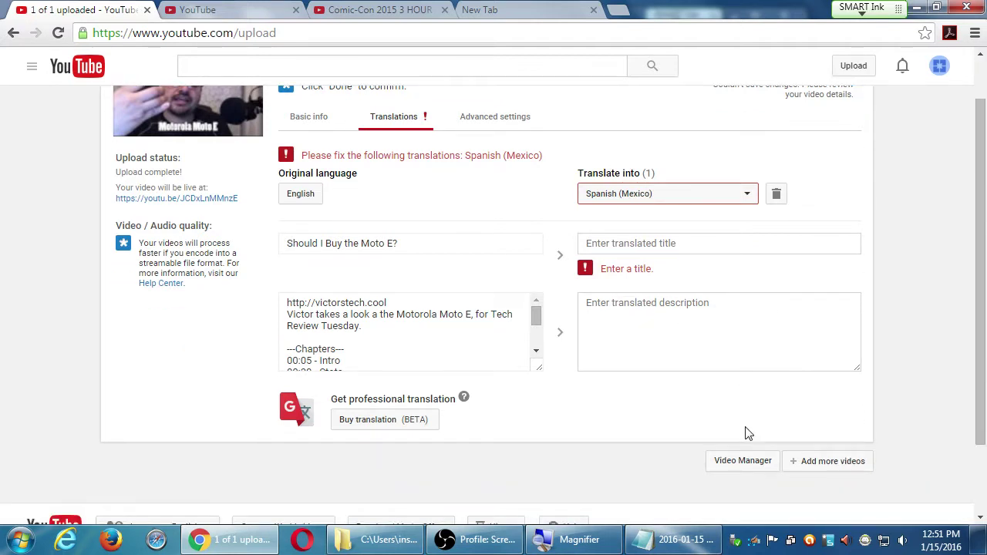
left_click(610, 342)
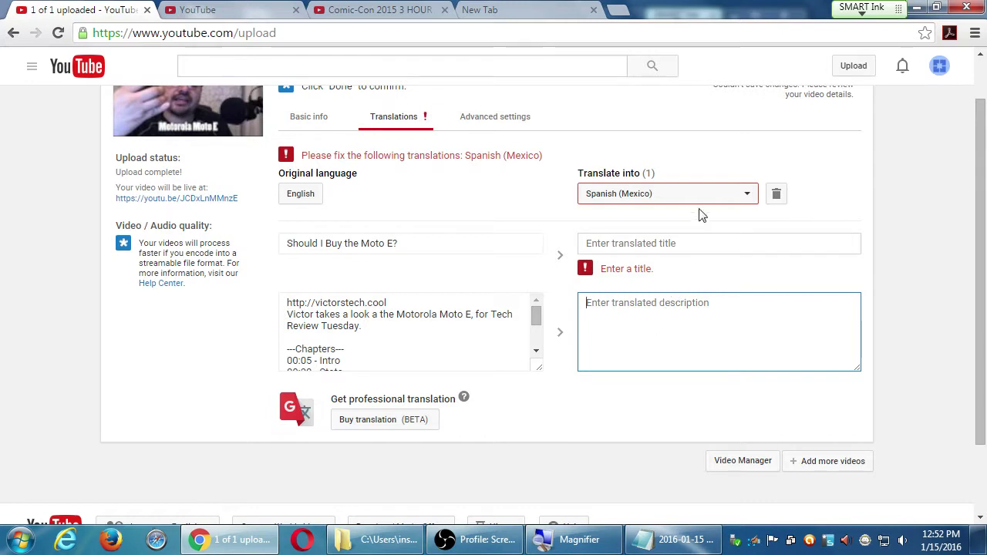
left_click(775, 197)
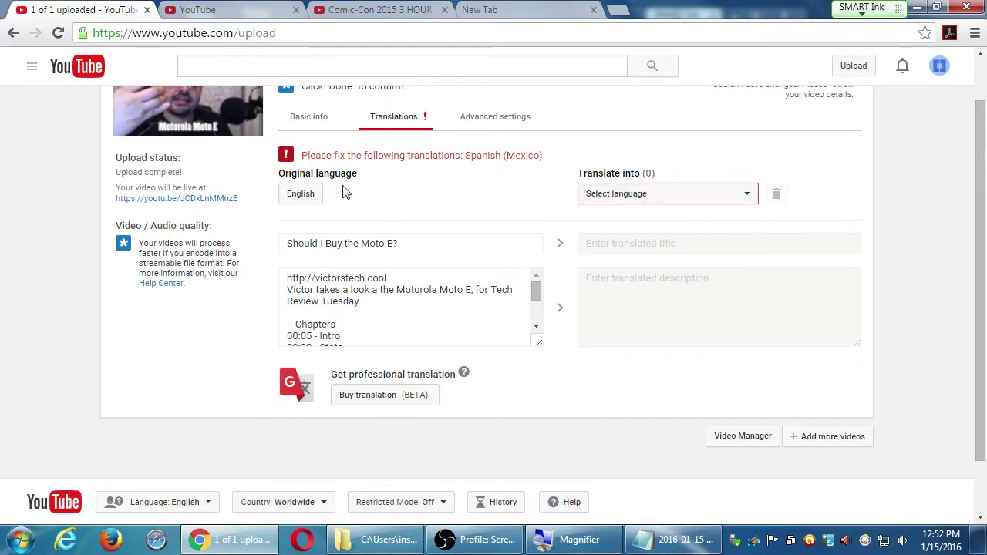
left_click(320, 120)
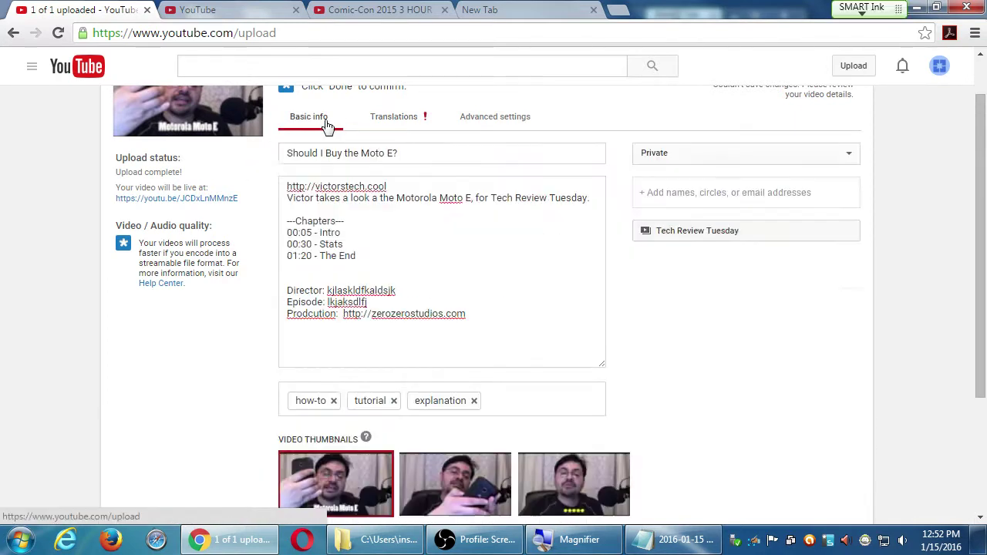
left_click(382, 125)
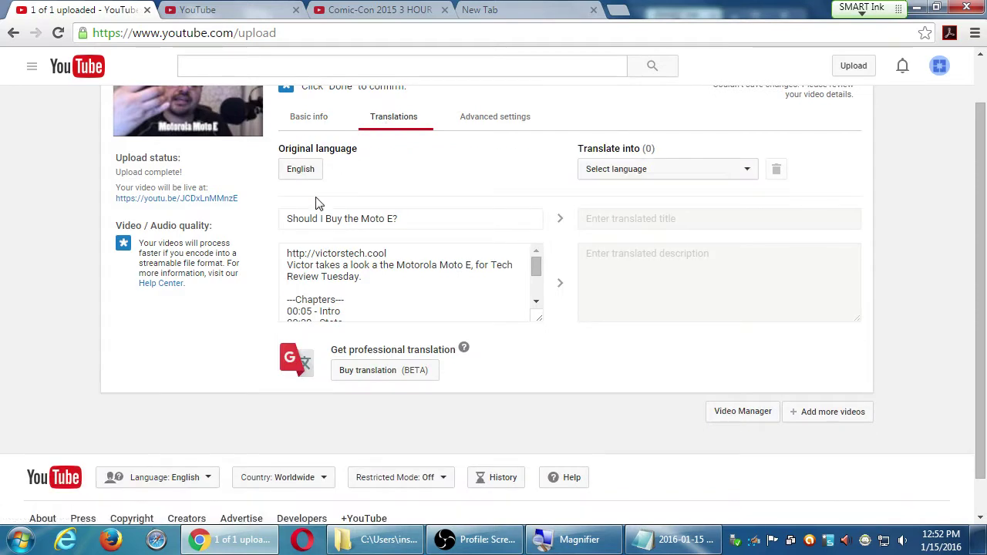
scroll(371, 209, "up", 1)
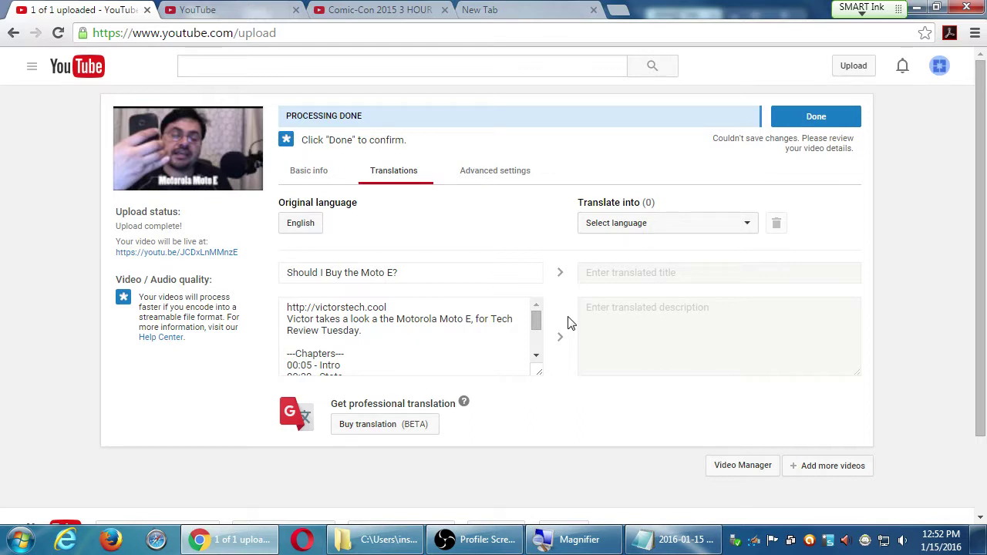
Check the uploaded Moto E video's entry in the Video Manager and return to its upload page
left_click(370, 9)
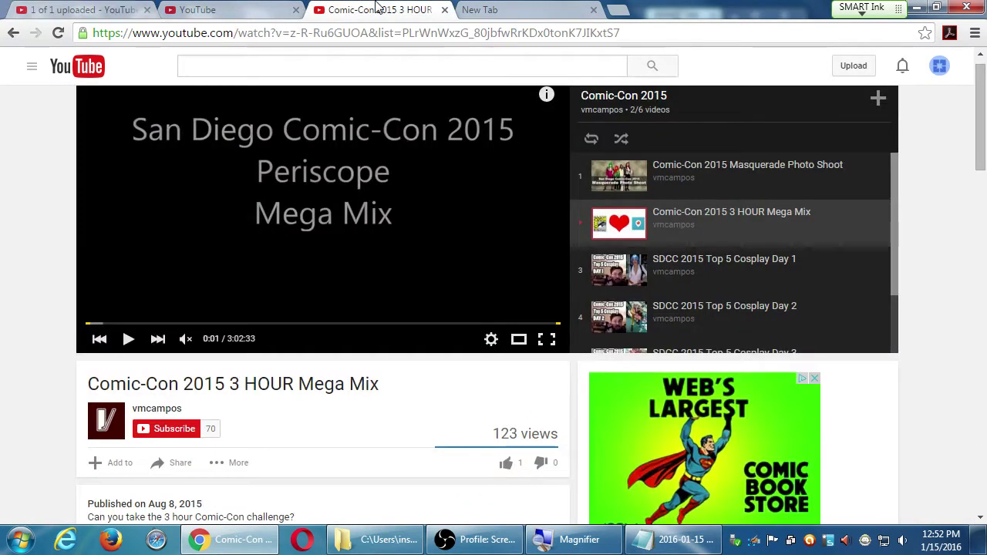
left_click(241, 8)
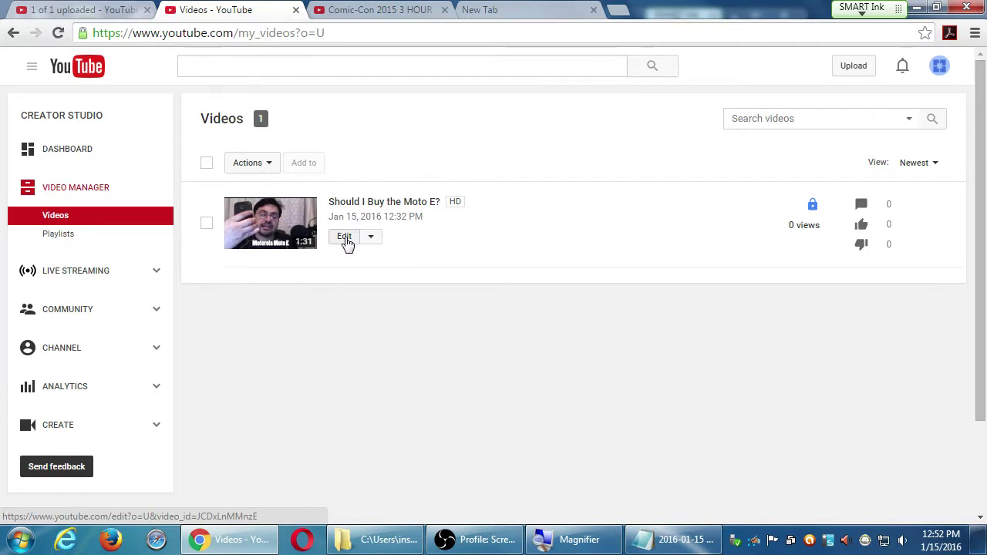
left_click(108, 10)
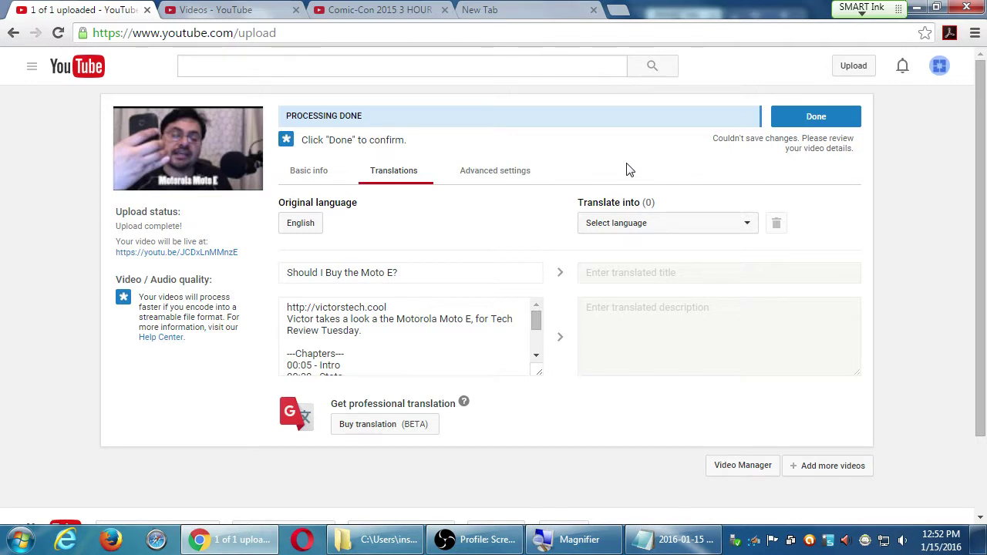
Open the video's advanced settings and look through all the available options
left_click(498, 184)
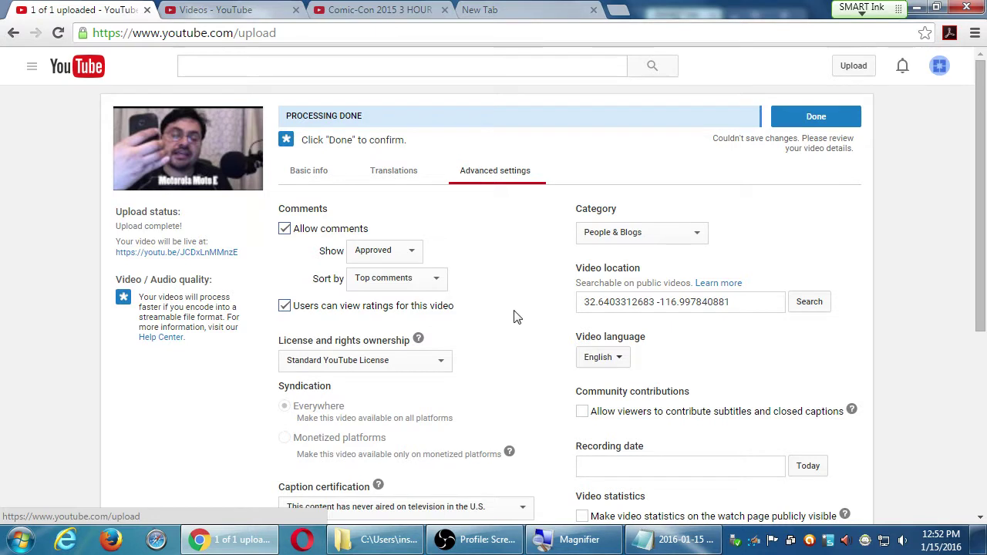
scroll(517, 318, "down", 5)
scroll(517, 317, "up", 3)
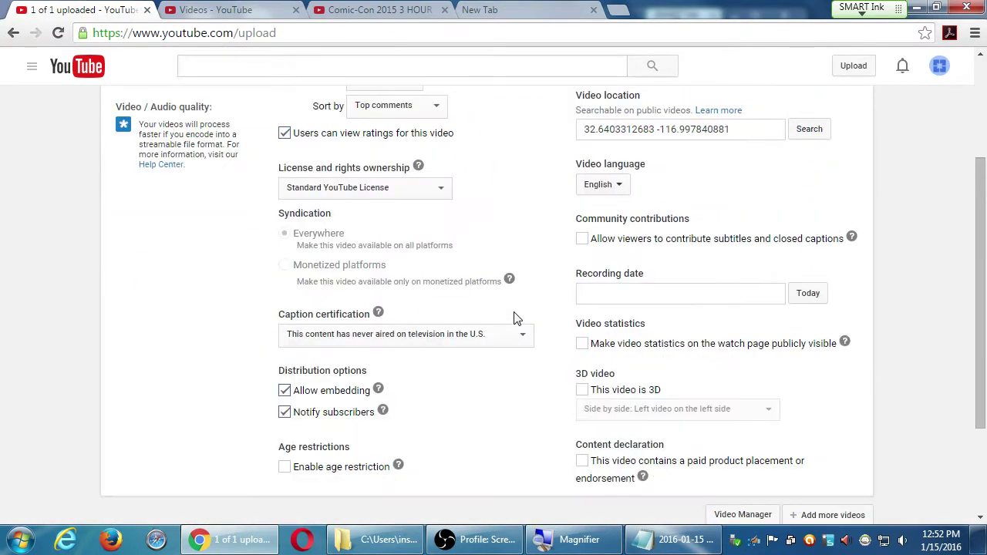
scroll(517, 318, "down", 1)
scroll(517, 318, "up", 1)
scroll(517, 318, "up", 3)
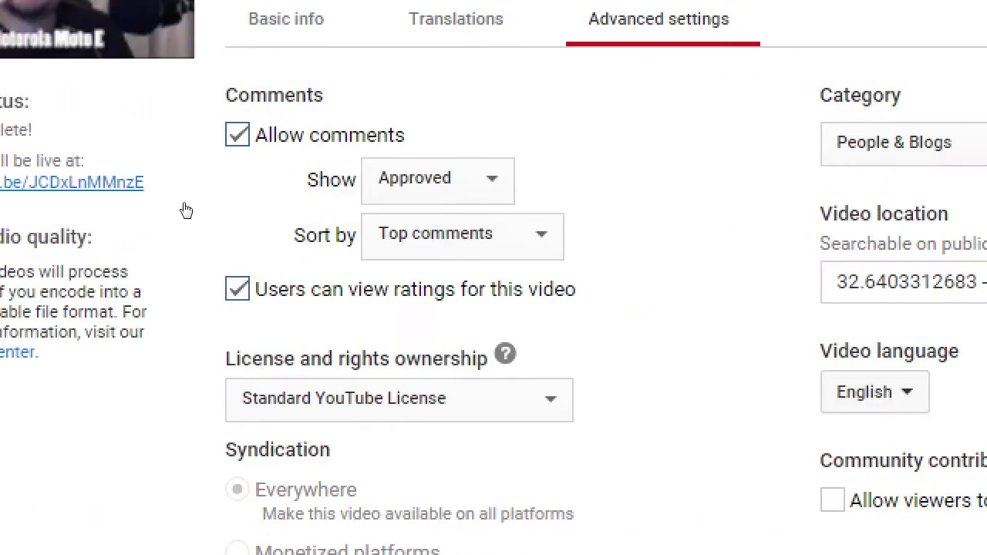
View the available comment sort orders and video categories in the advanced settings
left_click(429, 236)
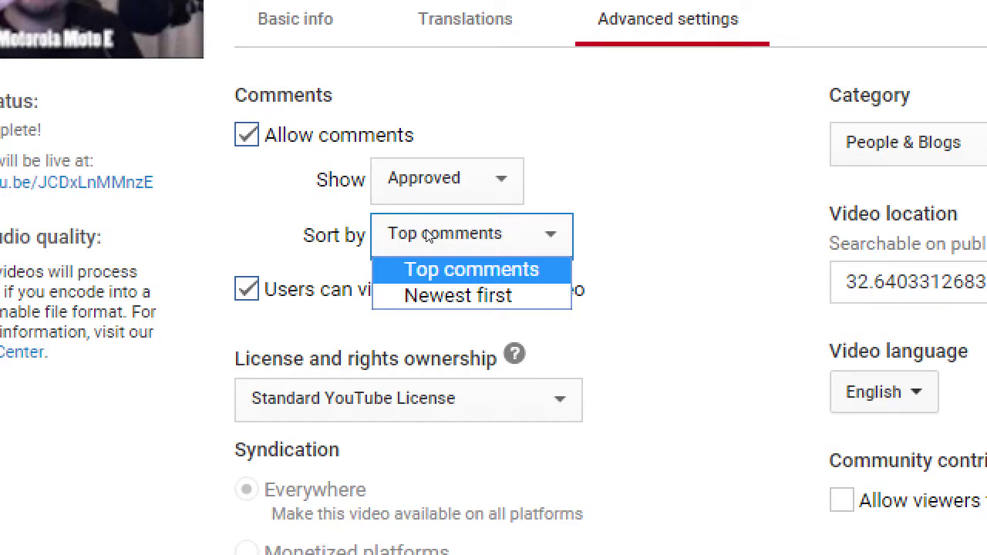
key("Down")
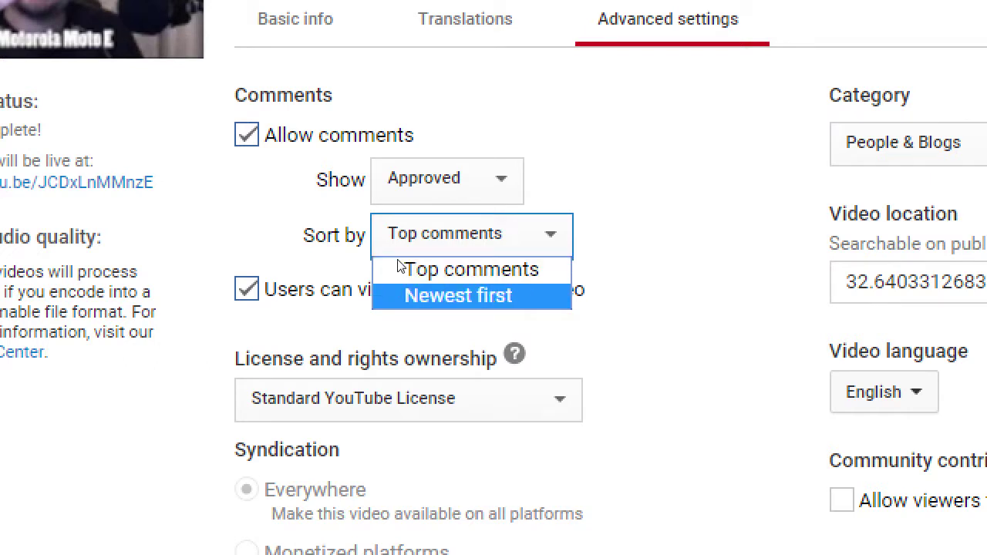
left_click(259, 269)
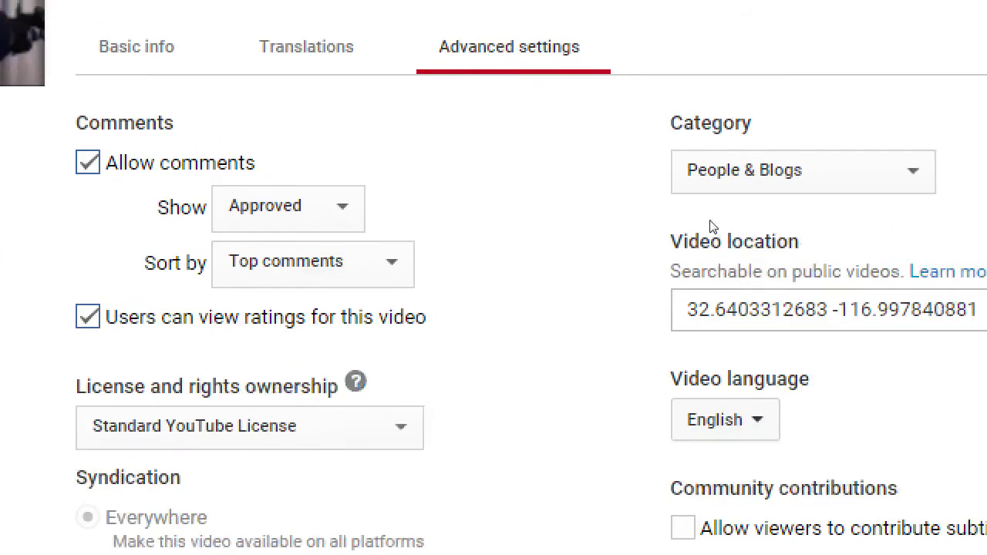
left_click(701, 188)
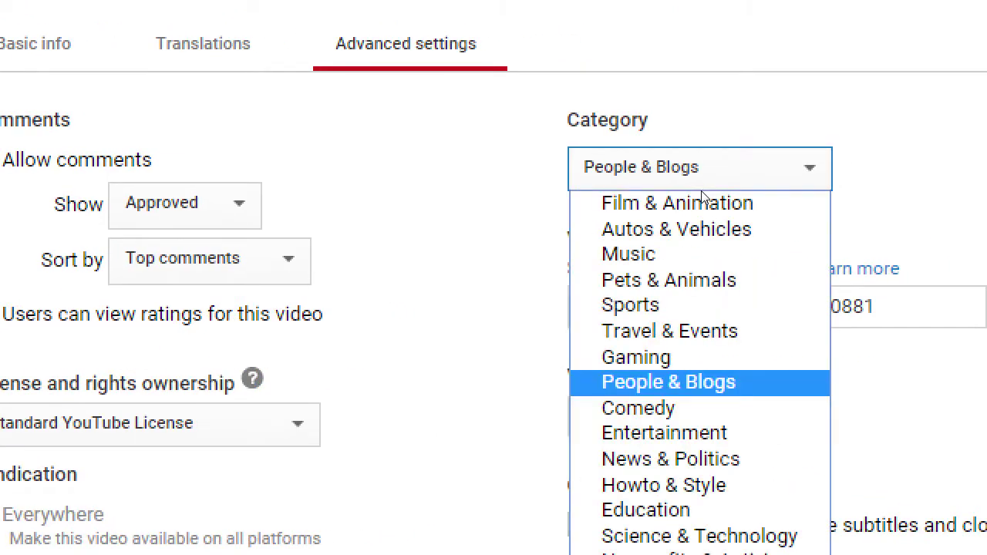
left_click(750, 182)
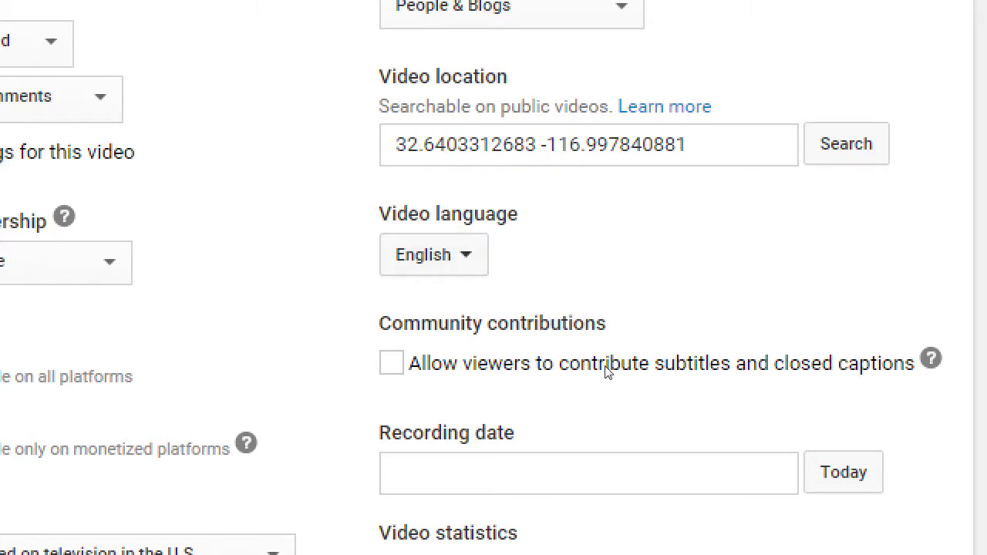
Examine the video location's pin on the map and close the map
left_click_drag(687, 144, 677, 145)
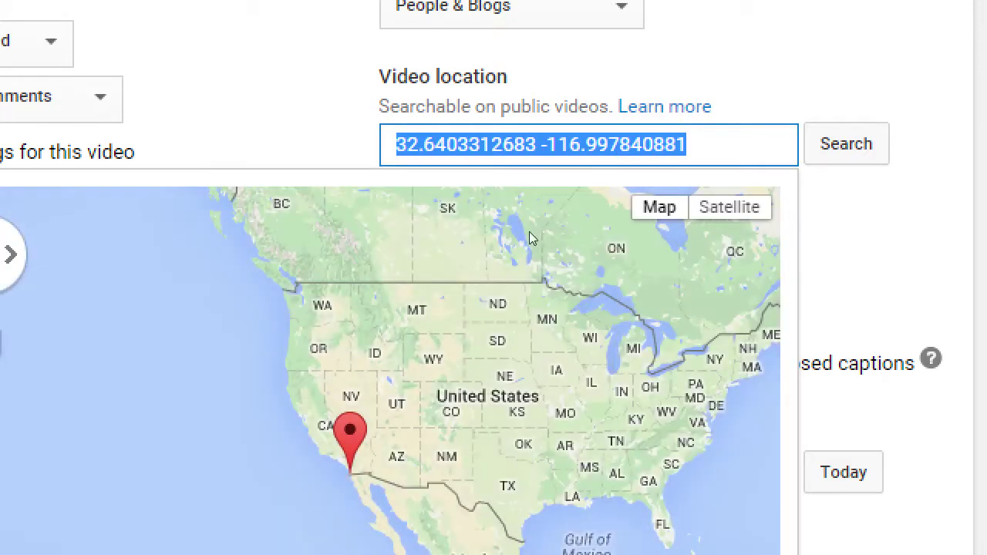
left_click(529, 234)
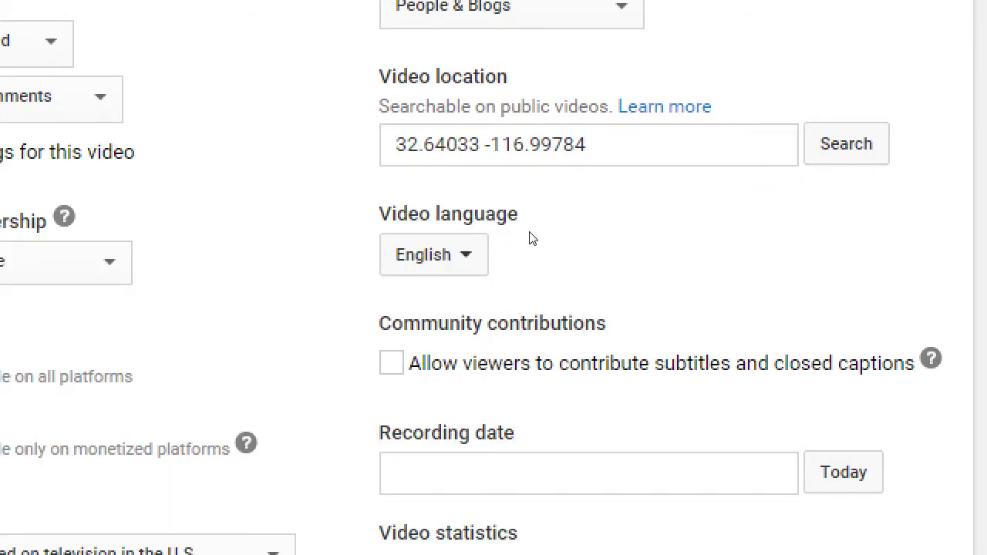
key("shift+Tab")
key("ctrl+a")
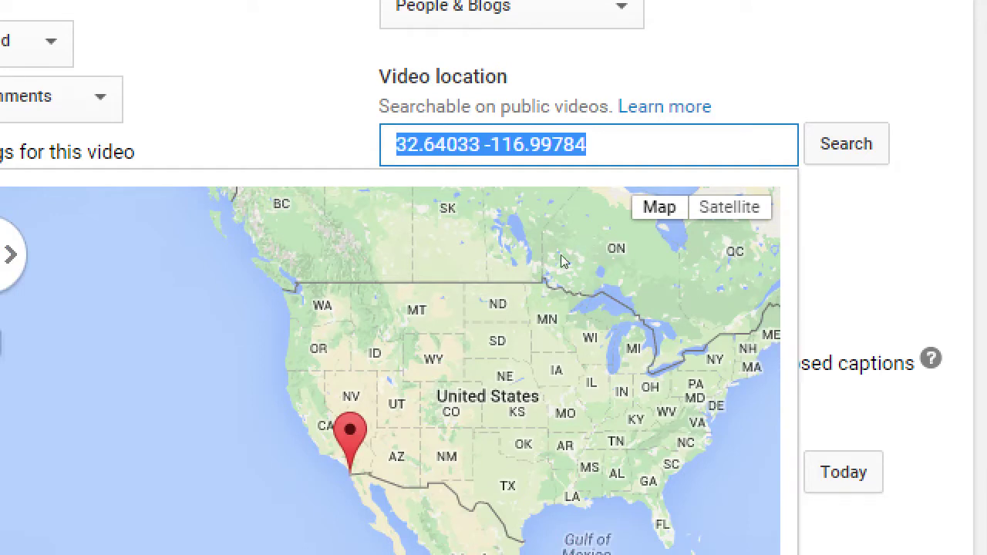
left_click(529, 255)
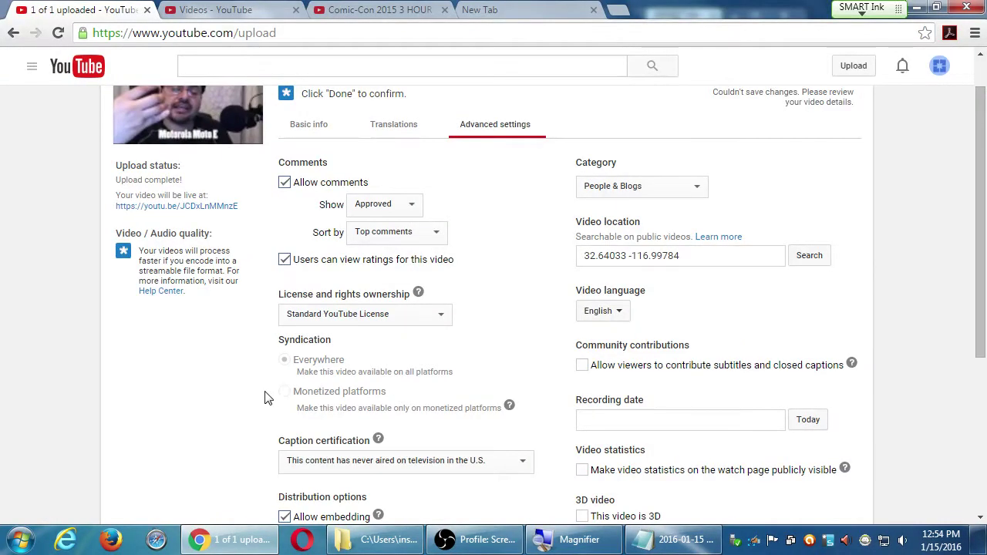
Allow viewers to contribute subtitles and closed captions to the video
scroll(266, 396, "down", 1)
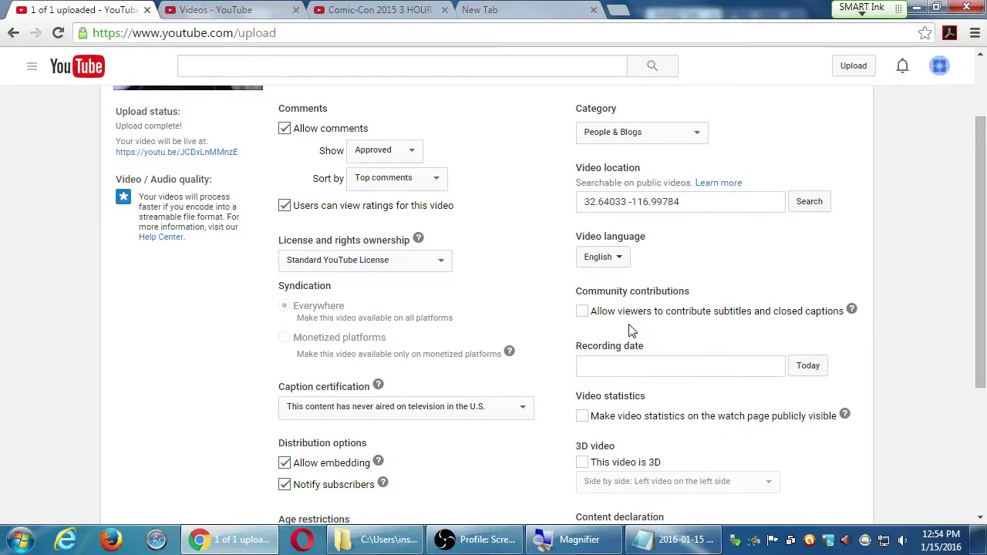
left_click(583, 312)
scroll(722, 315, "down", 1)
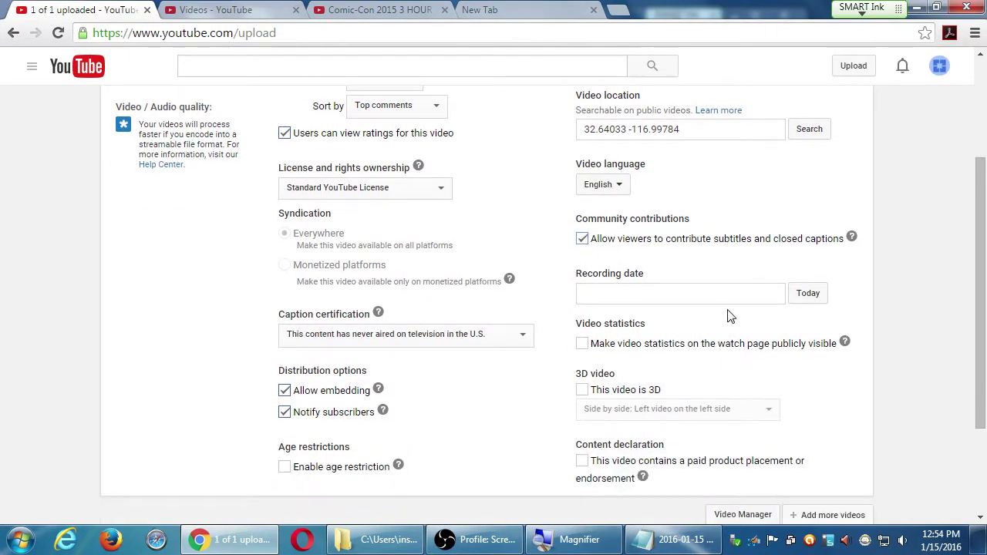
scroll(555, 416, "down", 1)
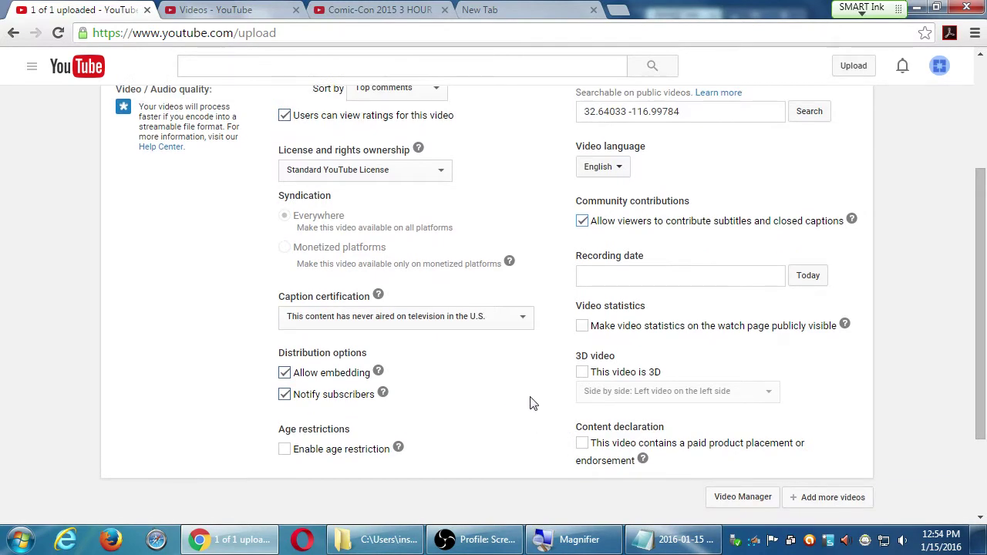
Disable embedding in the video's distribution options and enable it again
scroll(530, 401, "down", 1)
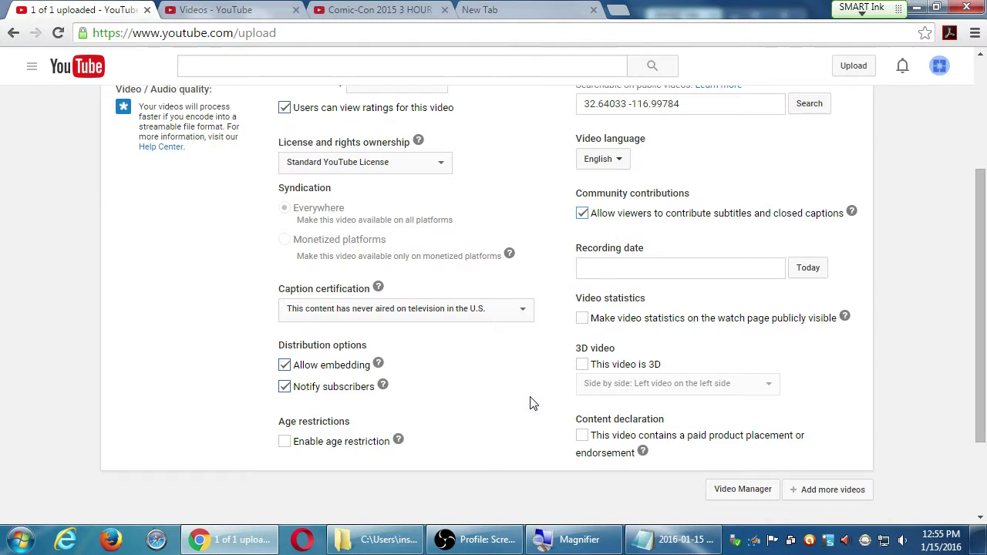
left_click(285, 365)
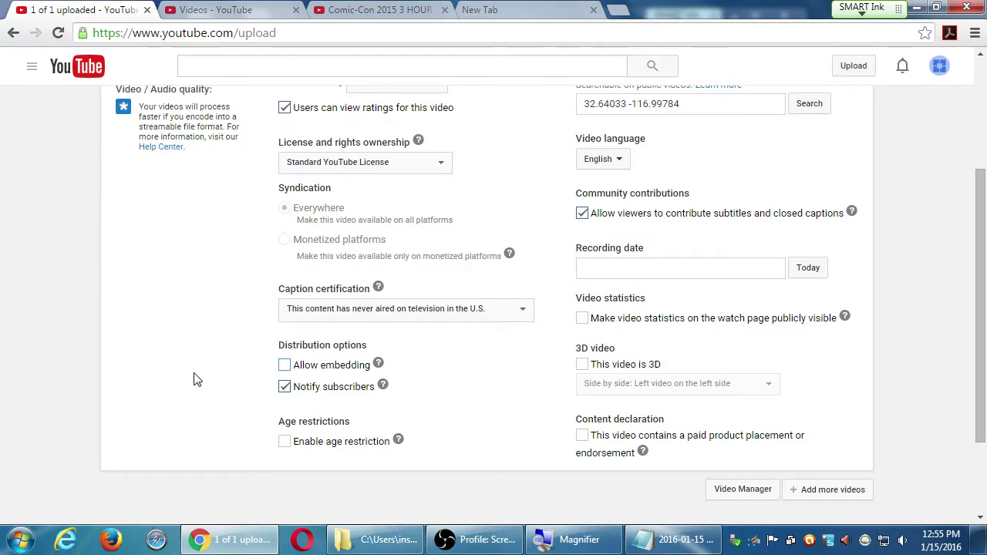
left_click(284, 367)
Read the help notes for notifying subscribers and for age restriction
left_click(383, 386)
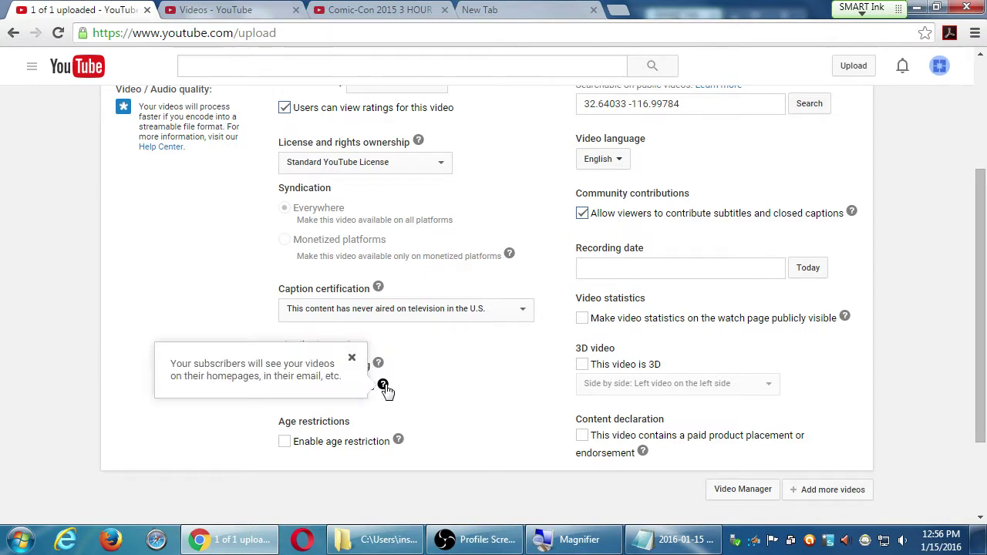
left_click(202, 310)
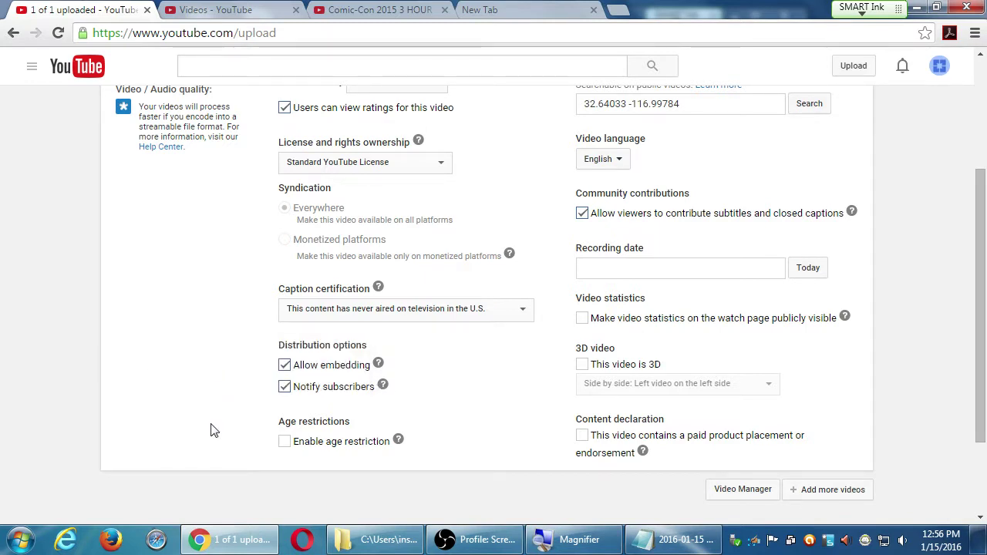
left_click(398, 441)
left_click(377, 485)
scroll(377, 485, "down", 3)
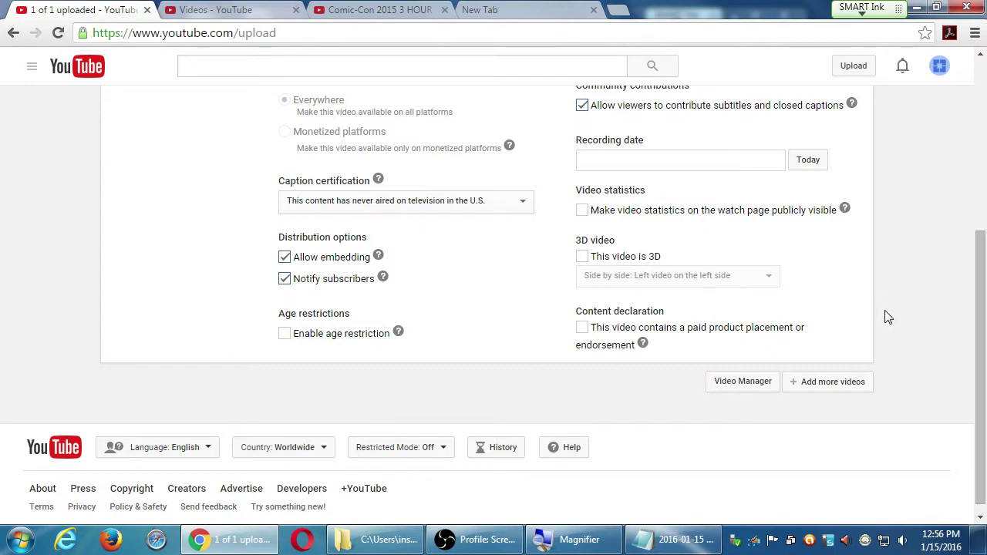
Fill in today's date as the video's recording date, and change it to January 1, 2016
scroll(887, 316, "up", 2)
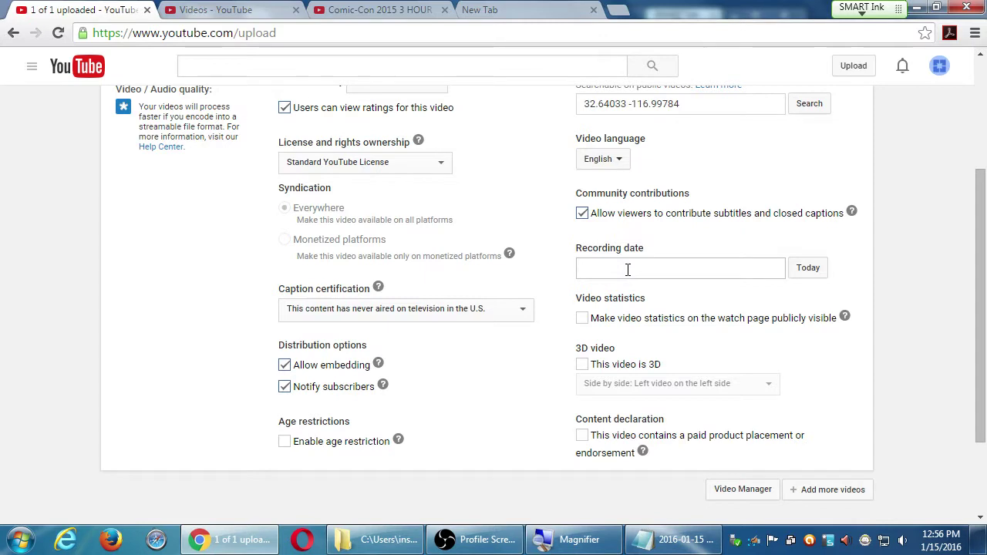
left_click(807, 269)
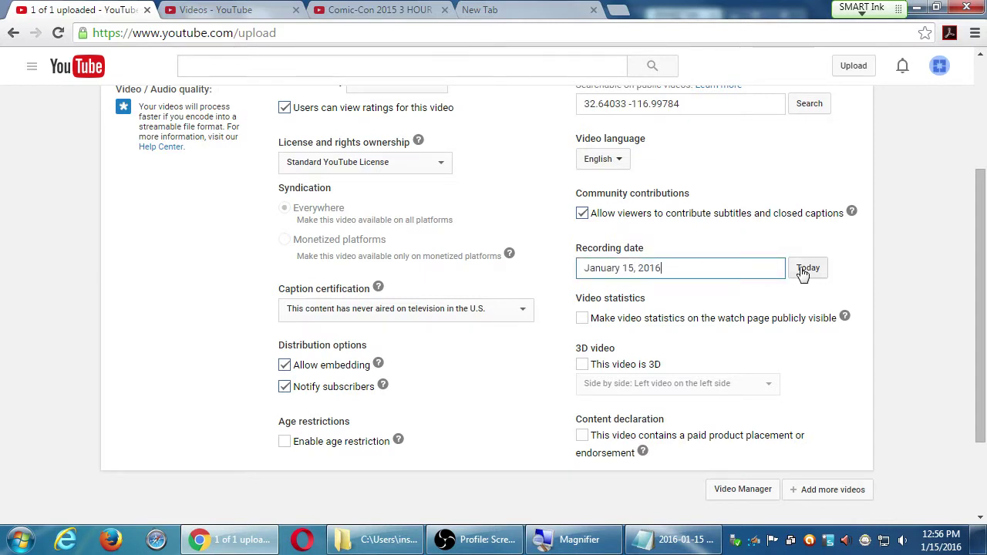
left_click(697, 271)
scroll(698, 277, "down", 1)
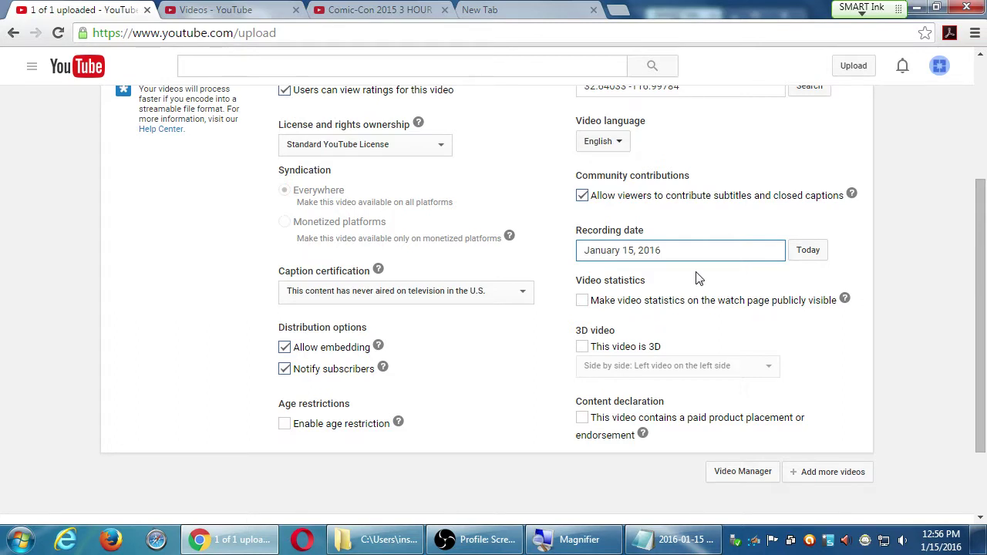
left_click(645, 248)
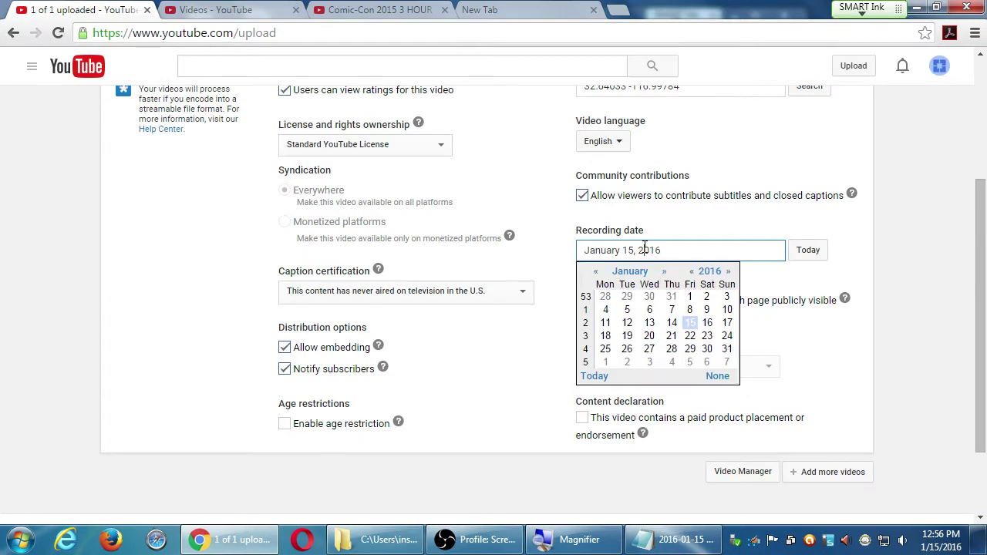
left_click(689, 297)
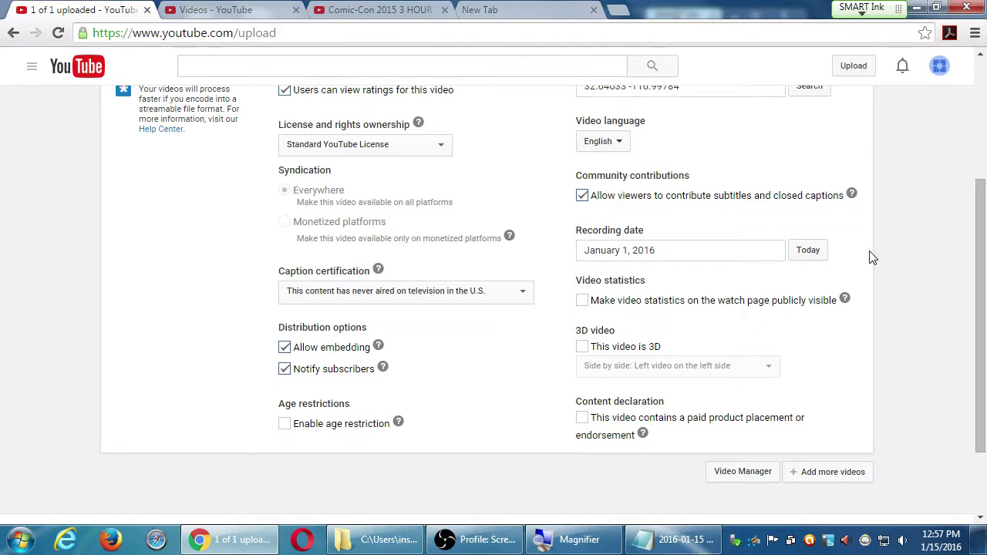
Mark the video as 3D, view the available 3D layouts, and clear the 3D setting
left_click(583, 348)
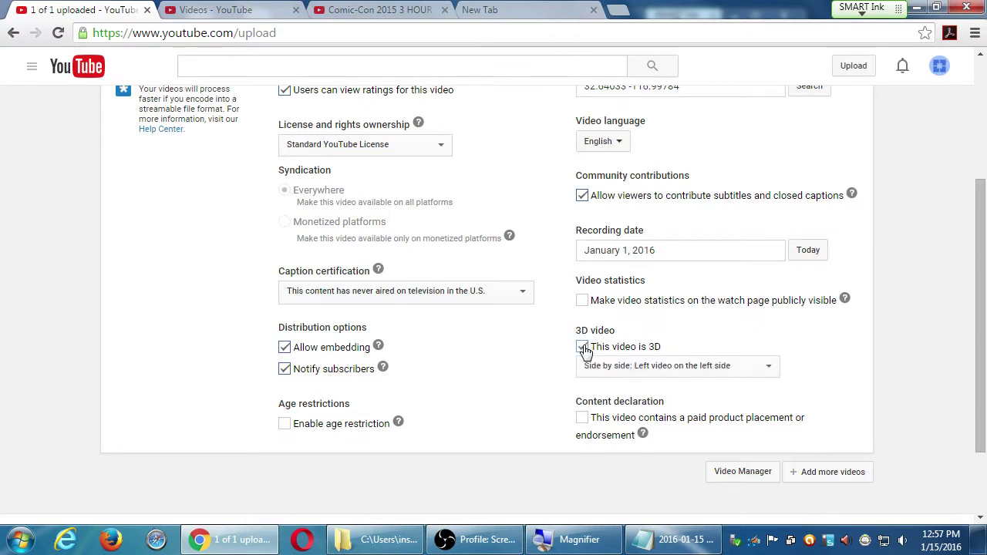
left_click(619, 367)
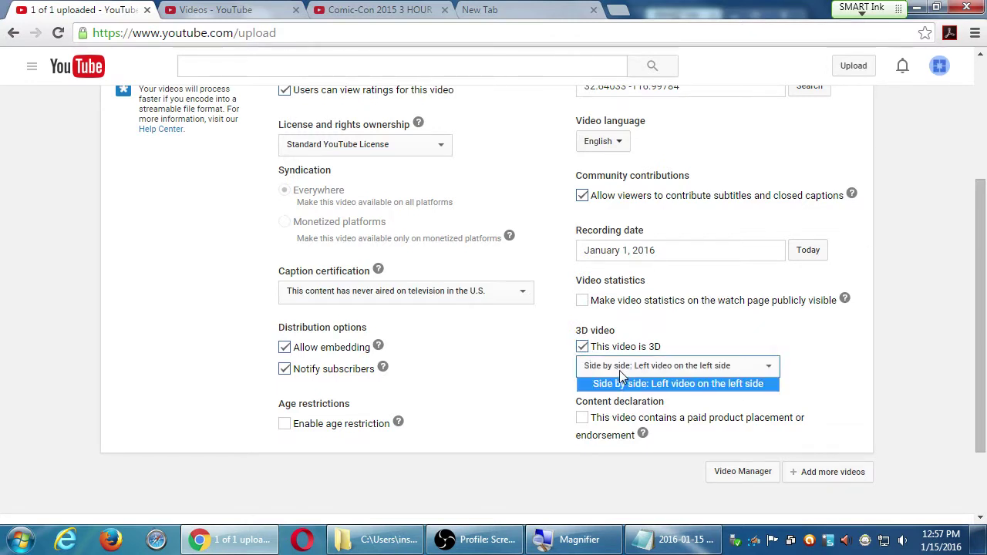
left_click(805, 359)
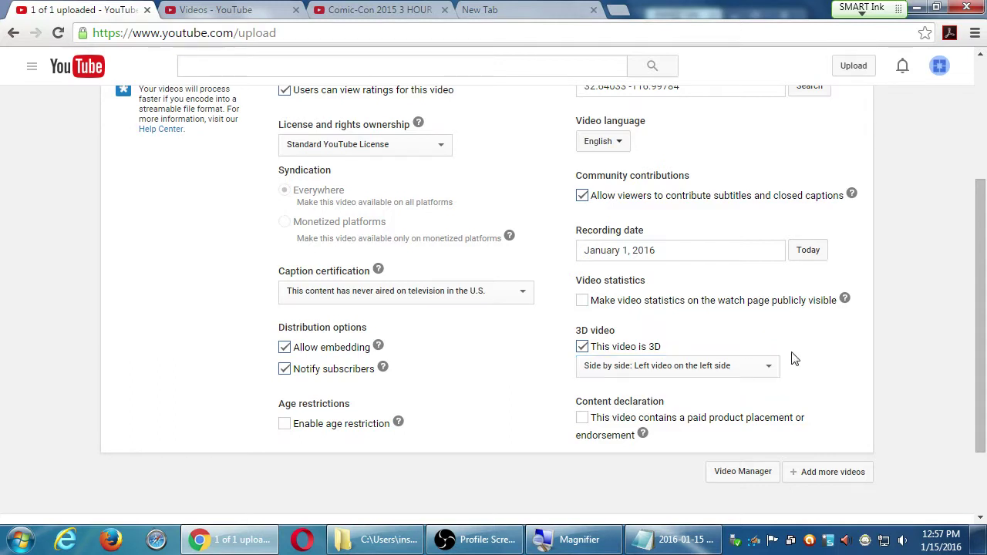
left_click(582, 347)
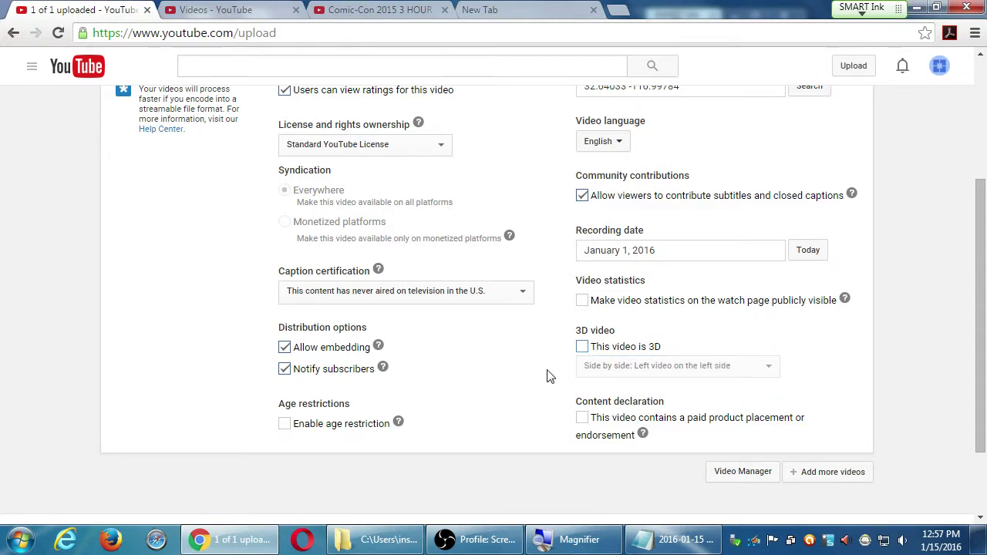
Leave the Video Manager page for the YouTube home page, keeping the upload page open
left_click(401, 8)
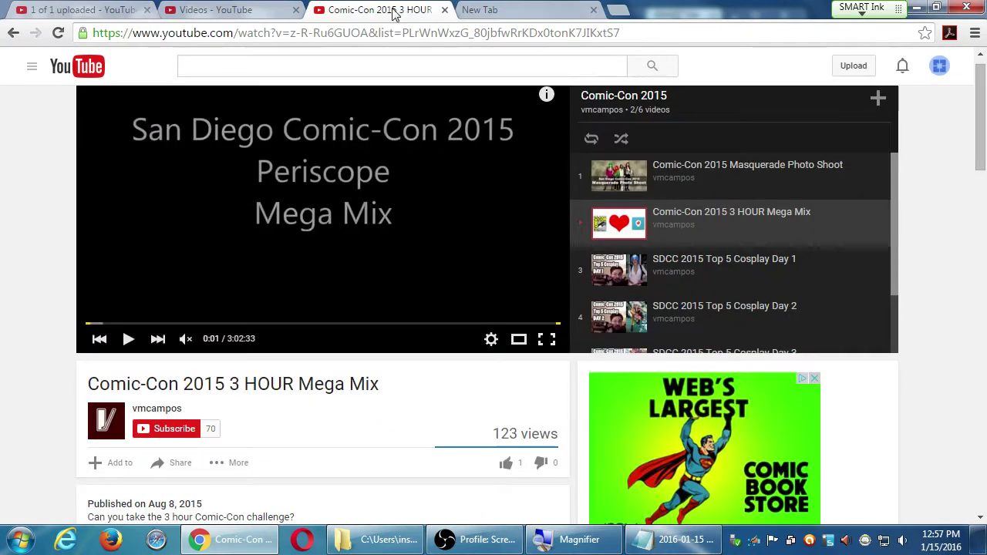
left_click(192, 8)
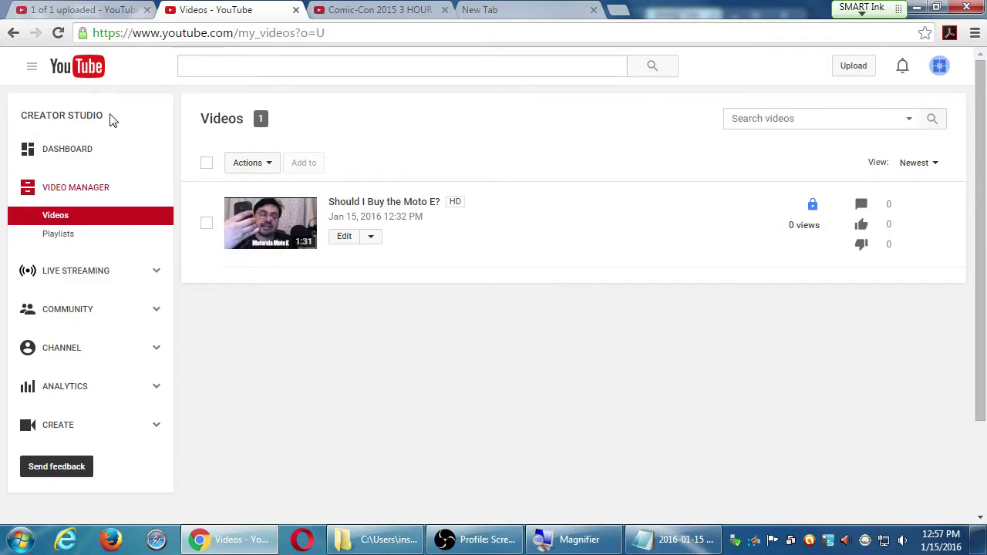
left_click(84, 71)
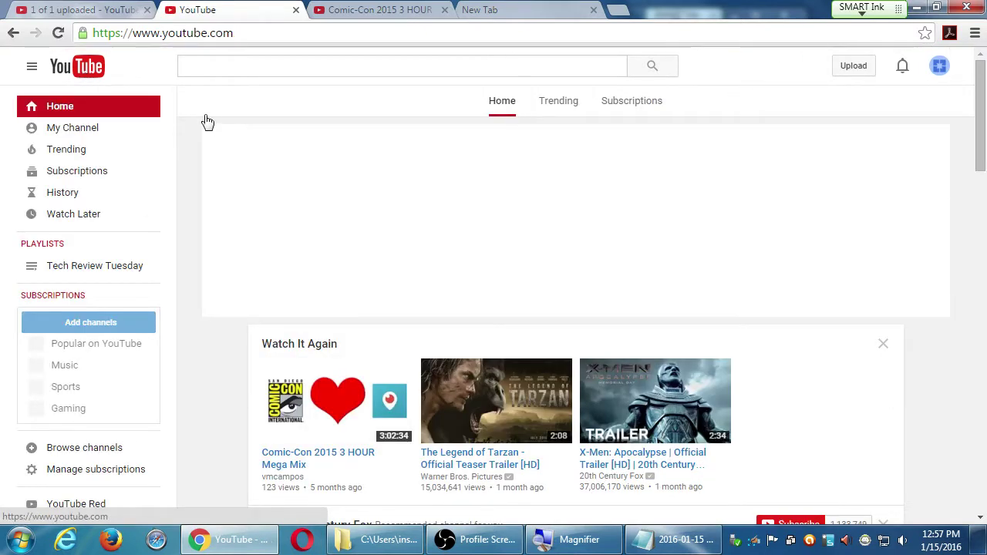
Look over the recommendations on the YouTube home page and open the account's own channel page
scroll(208, 122, "down", 3)
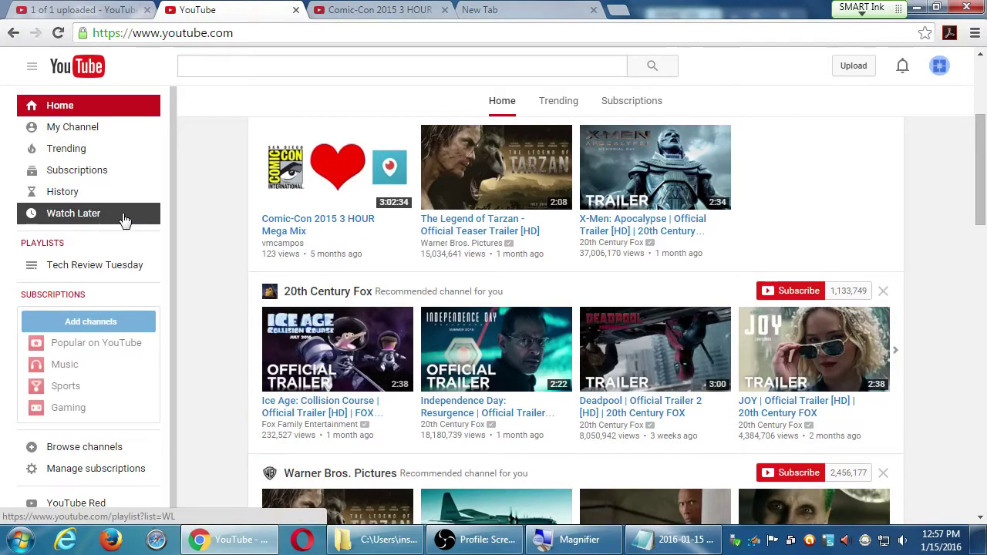
scroll(901, 162, "up", 3)
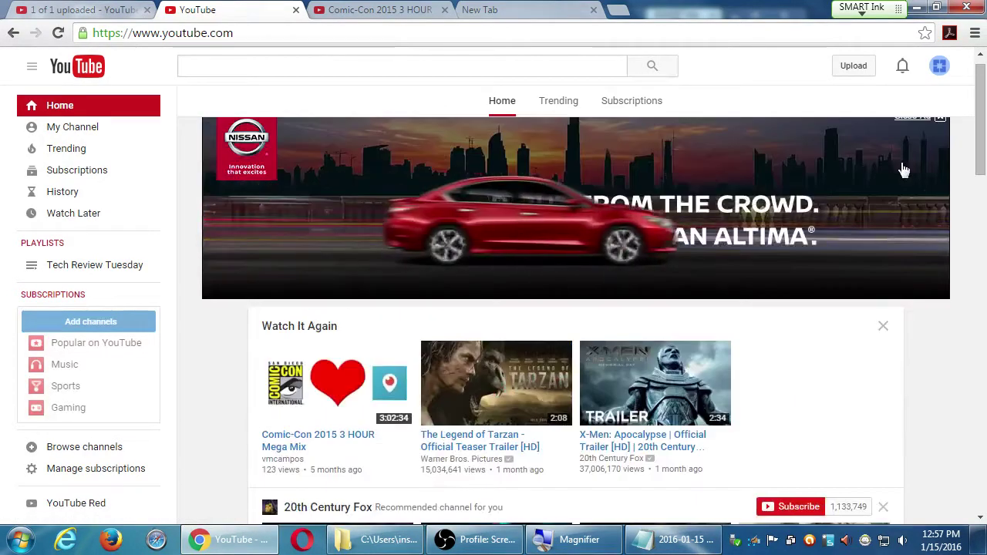
left_click(90, 135)
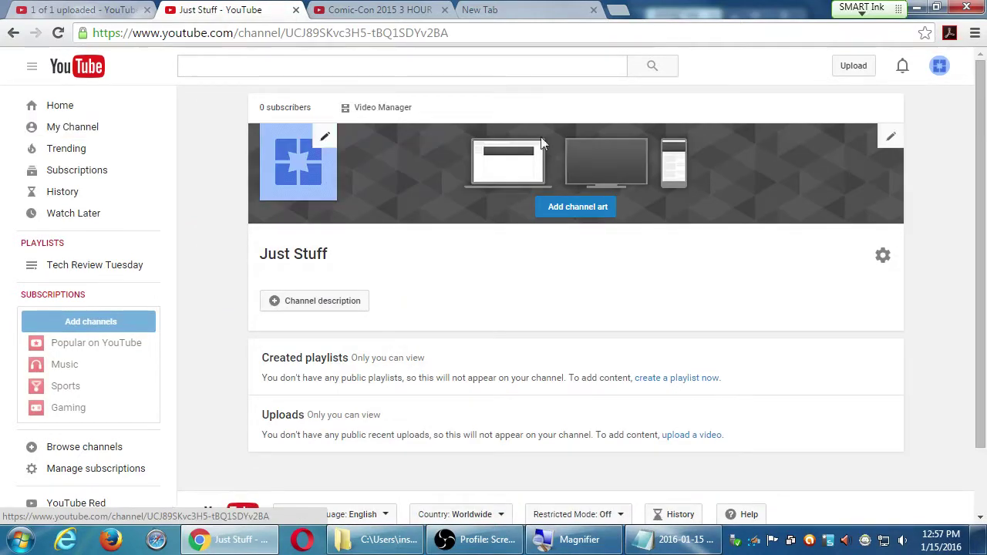
View the Creator Studio dashboard of the Just Stuff channel, return to the channel page and look it over
left_click(940, 67)
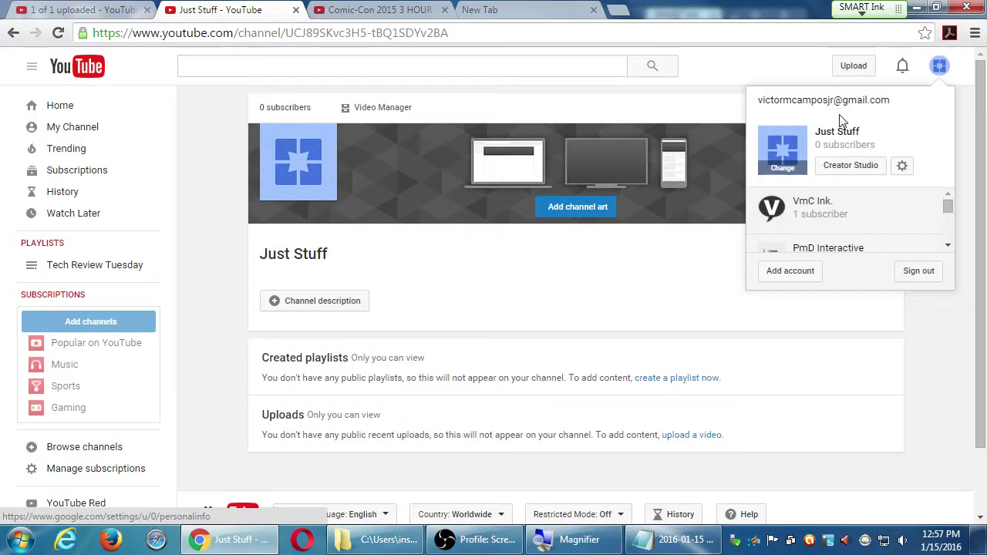
left_click(850, 169)
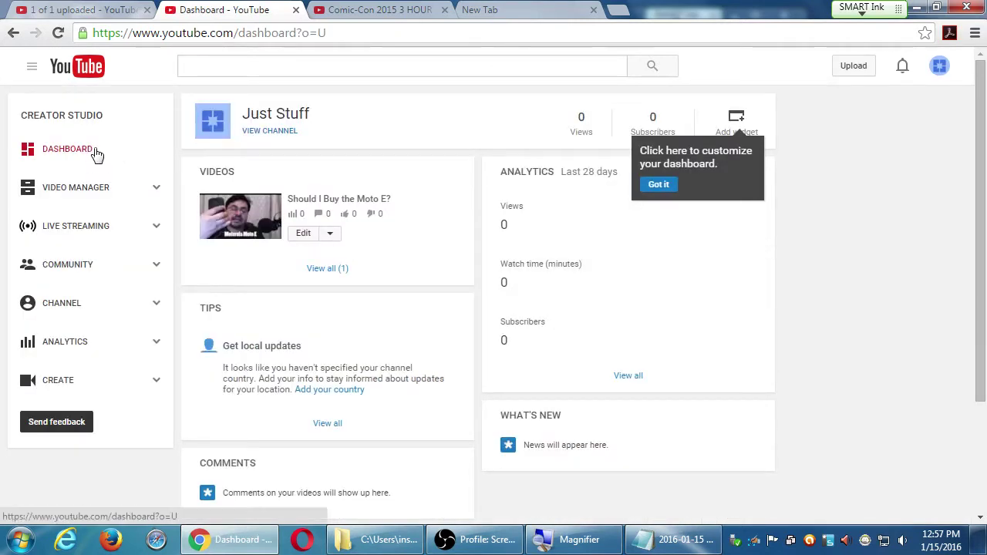
left_click(146, 166)
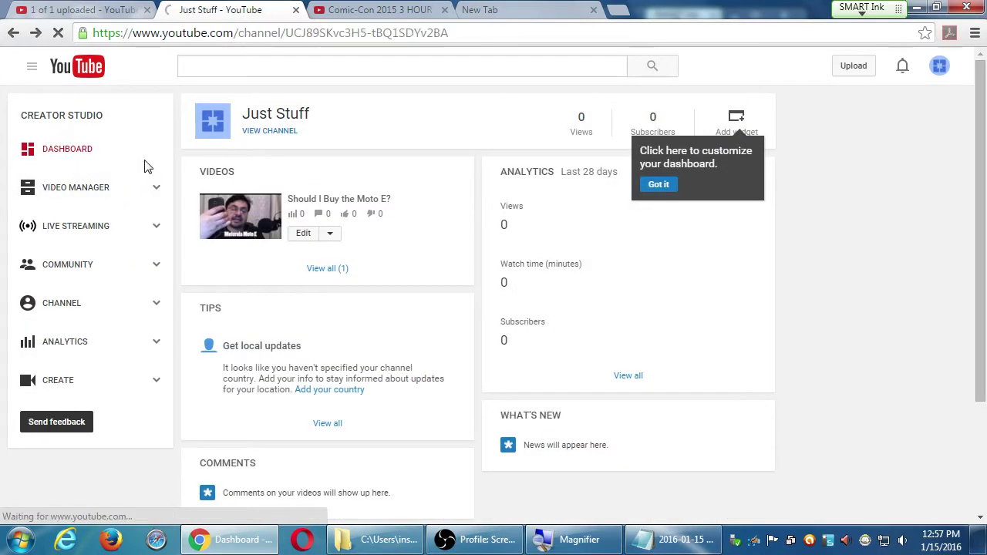
scroll(164, 356, "down", 1)
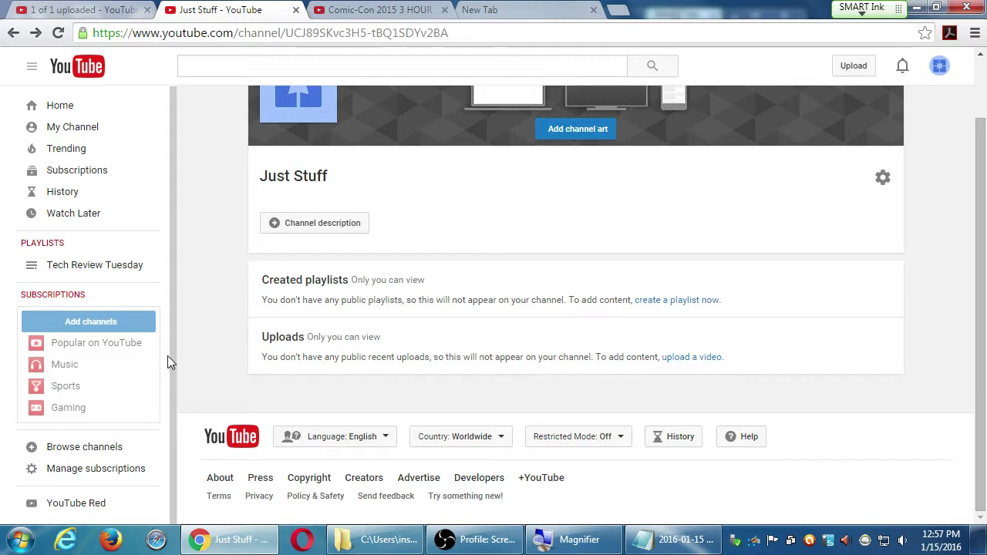
scroll(169, 355, "up", 1)
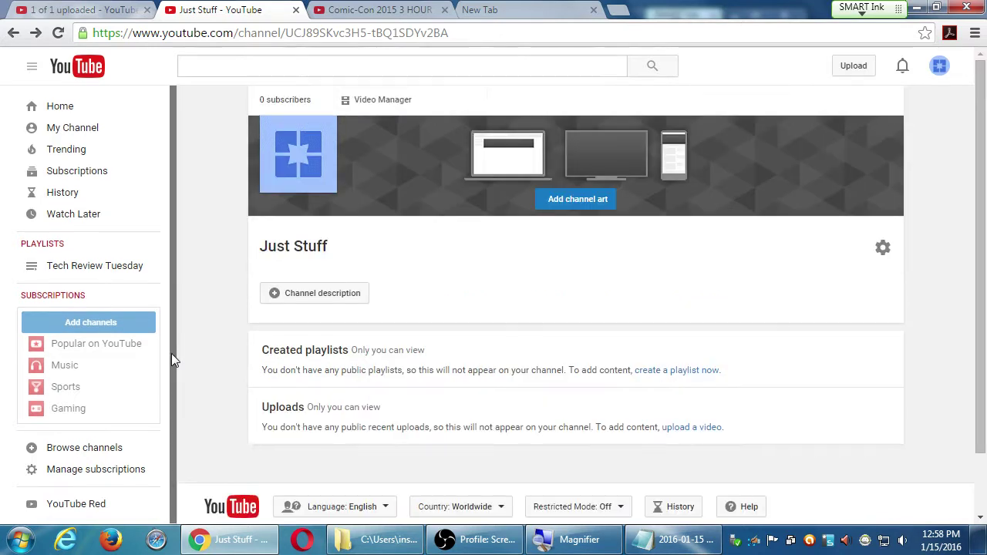
Search YouTube for "360 video grand canyon"
left_click(321, 70)
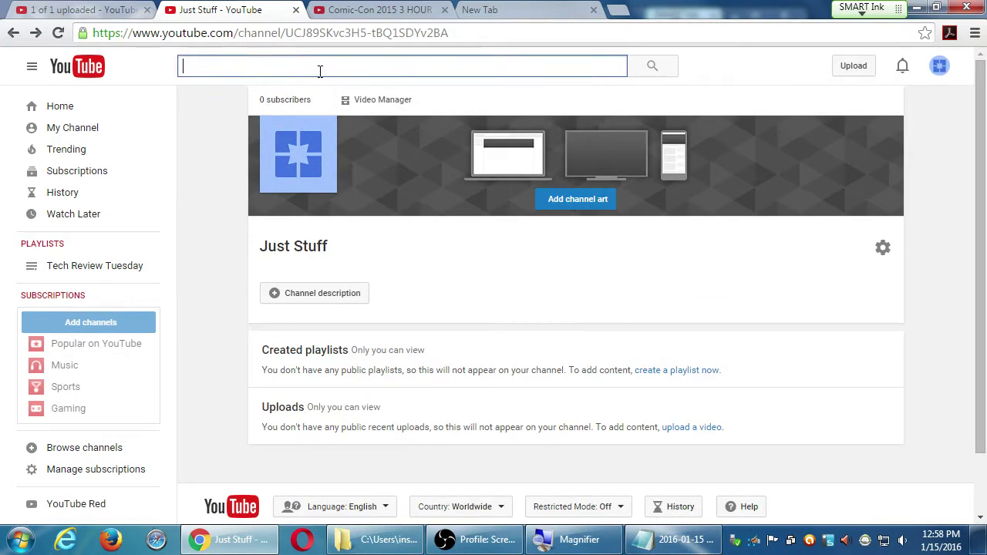
type("360")
key("Down")
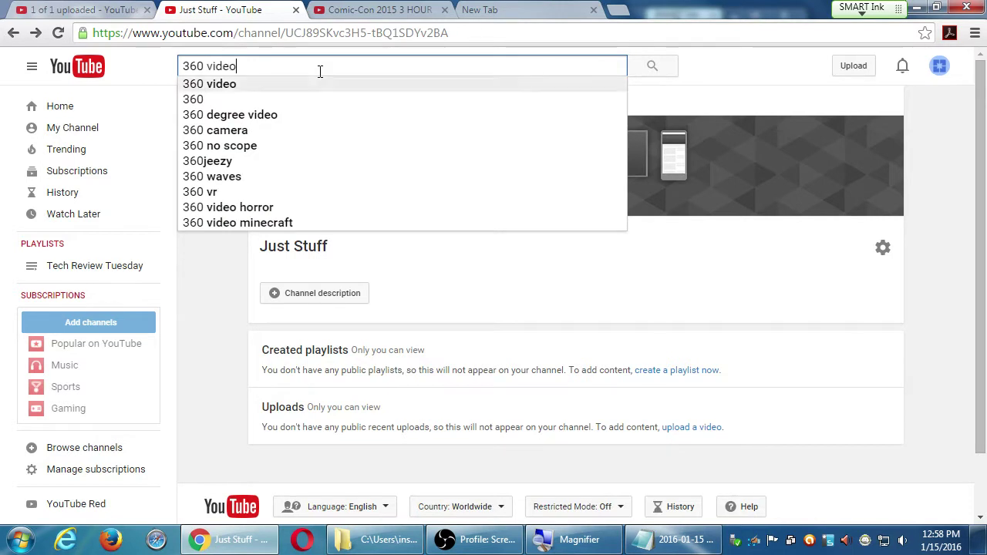
type("grand canyon")
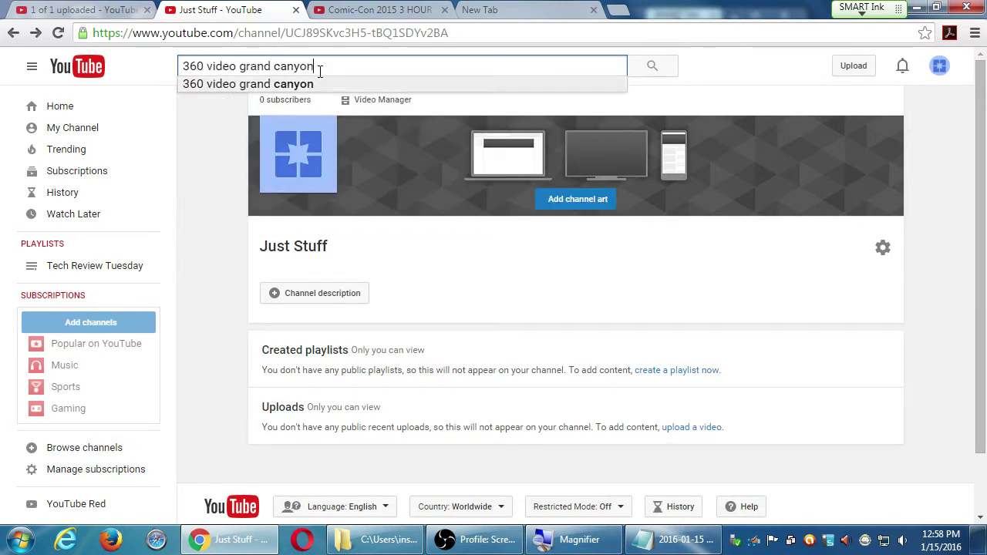
key("Return")
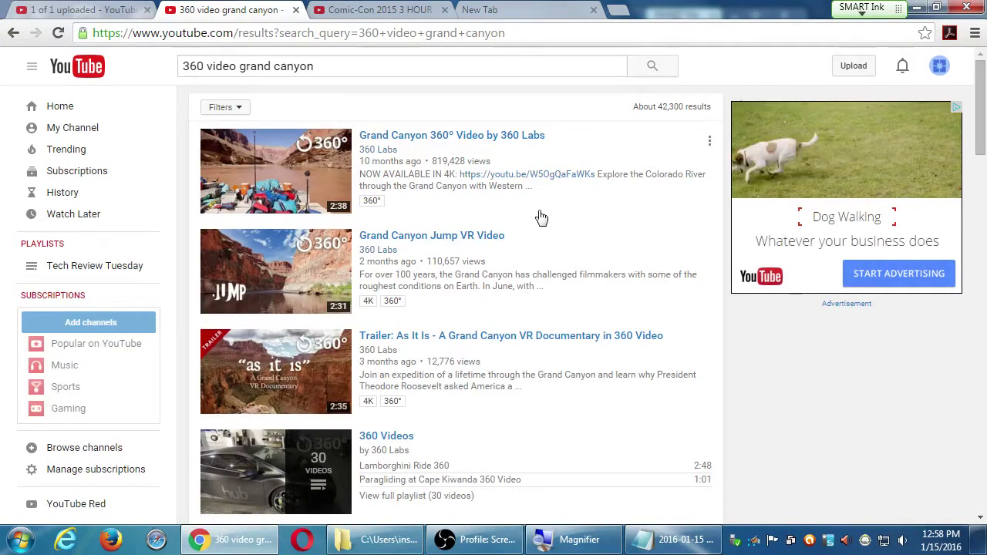
Open "Grand Canyon 360º Video by 360 Labs", dismiss its overlay ad, and rotate the viewing angle inside the video
left_click(503, 144)
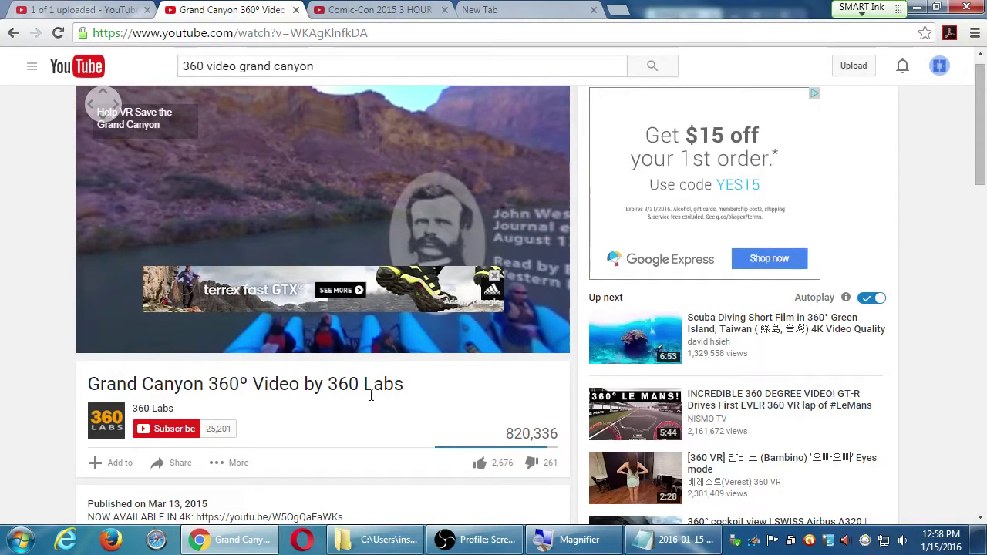
left_click(494, 275)
left_click_drag(535, 178, 262, 182)
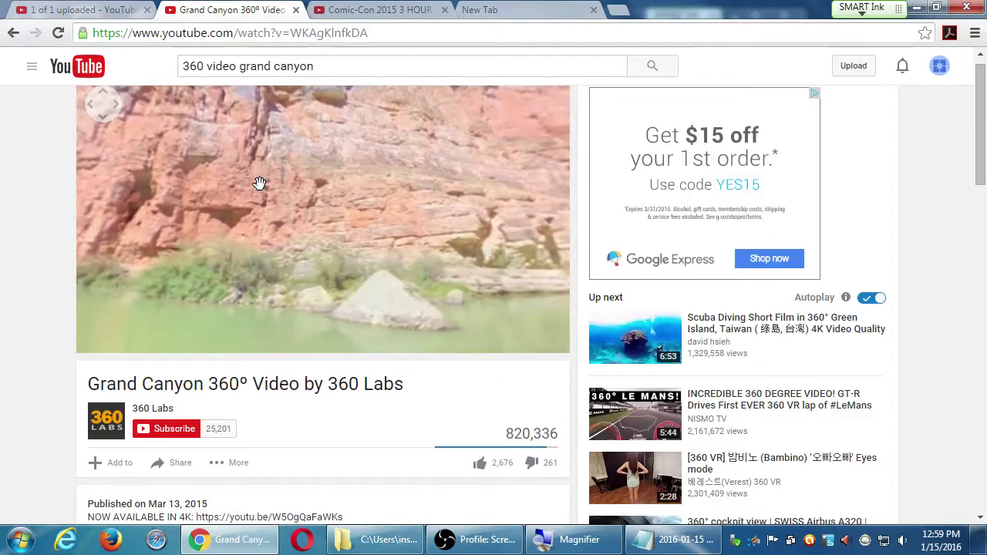
Search YouTube for "google cardboard" in place of the Grand Canyon query
triple_click(322, 66)
type("google")
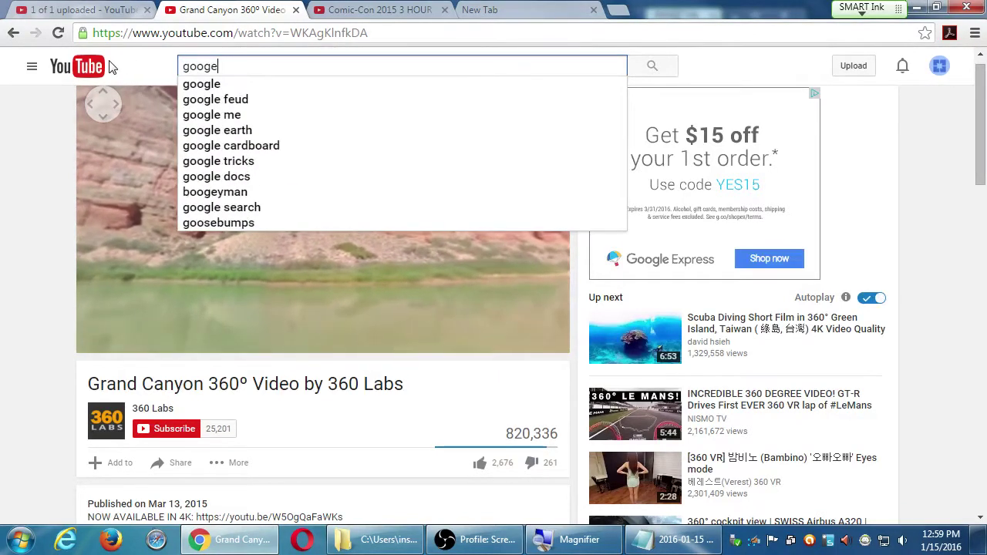
key("BackSpace")
key("BackSpace")
key("Down")
key("Return")
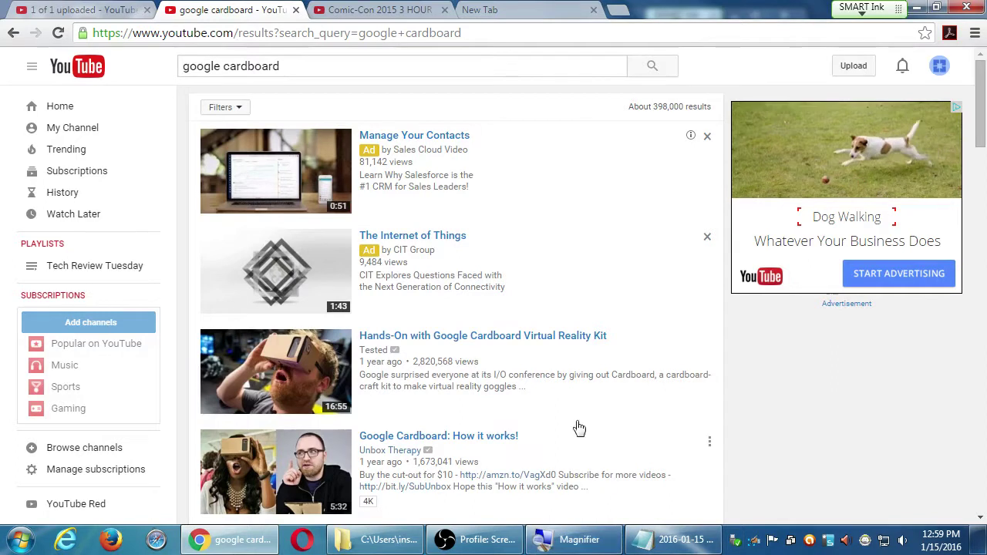
Open "Hands-On with Google Cardboard Virtual Reality Kit" and skip forward to where the cardboard viewer is being unfolded
left_click(513, 339)
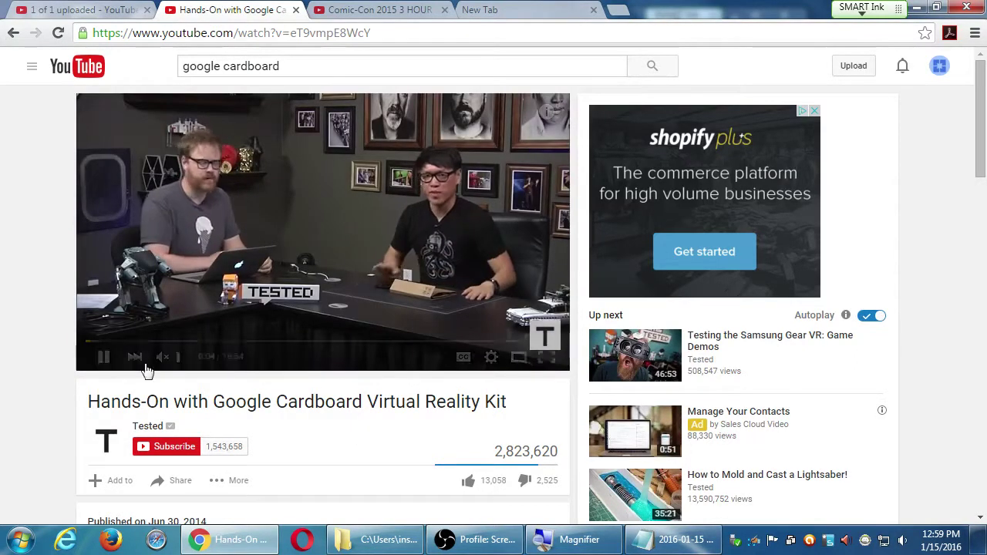
left_click(104, 341)
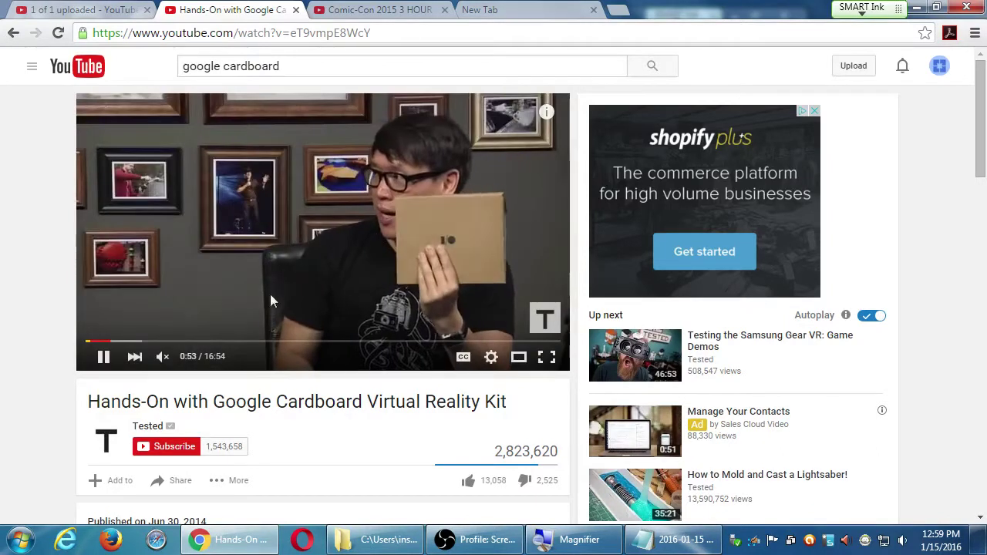
left_click(137, 341)
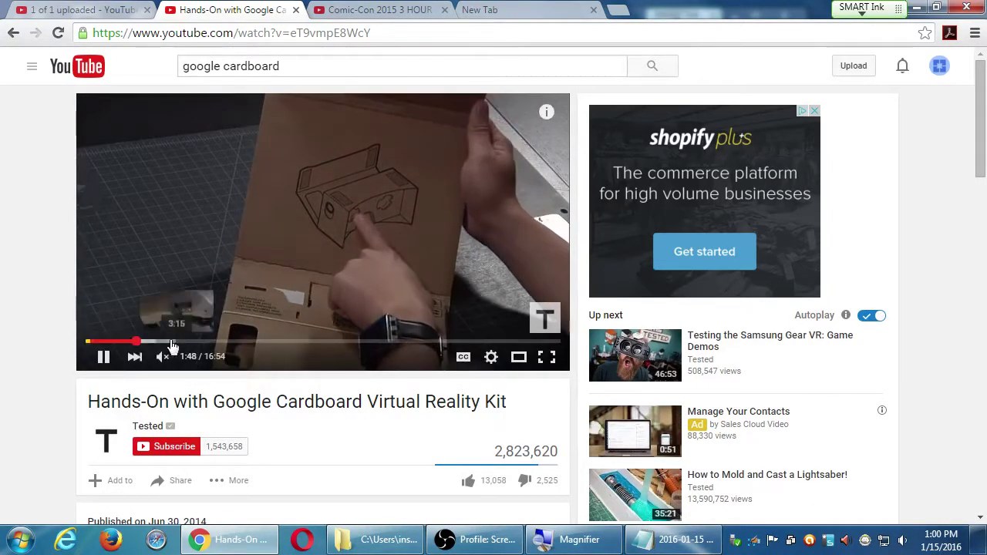
left_click(151, 341)
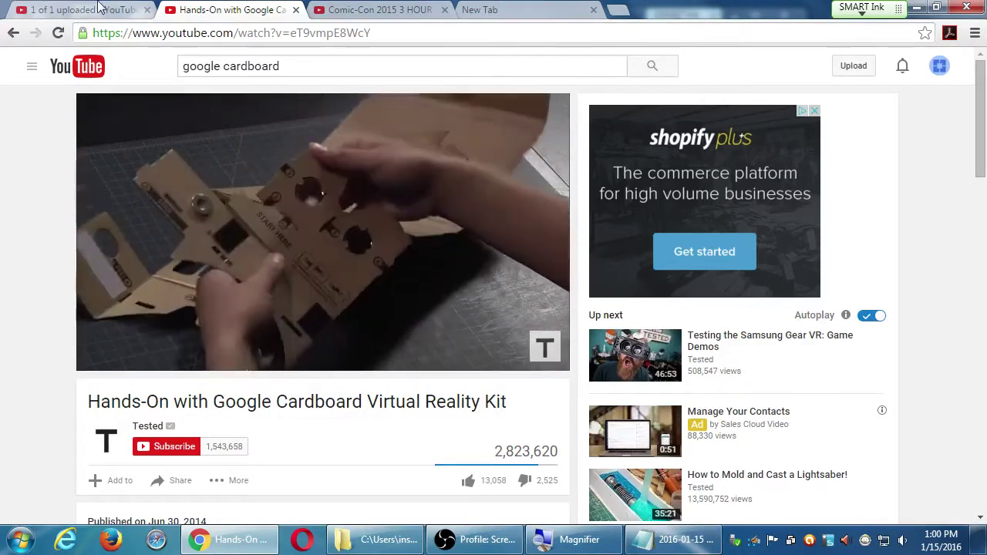
Return to the upload page, go through the video's basic info, translations and advanced settings, and finalize the upload
left_click(83, 10)
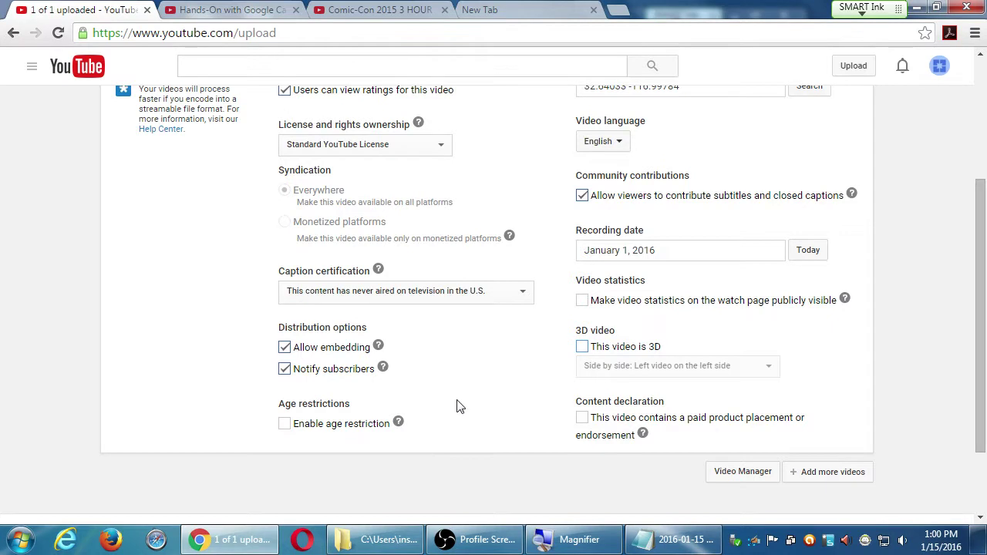
scroll(459, 417, "up", 3)
left_click(400, 167)
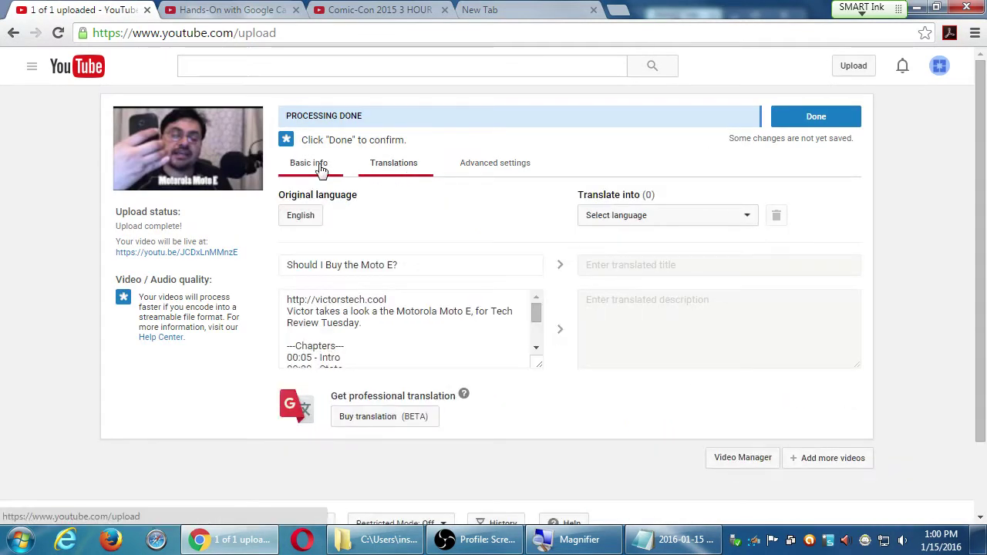
left_click(319, 167)
left_click(373, 169)
left_click(479, 178)
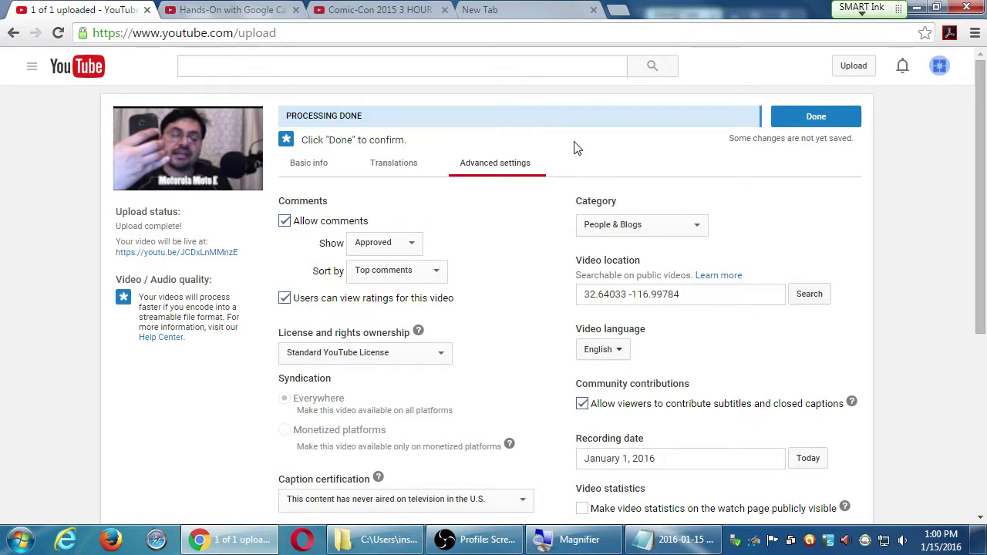
left_click(812, 124)
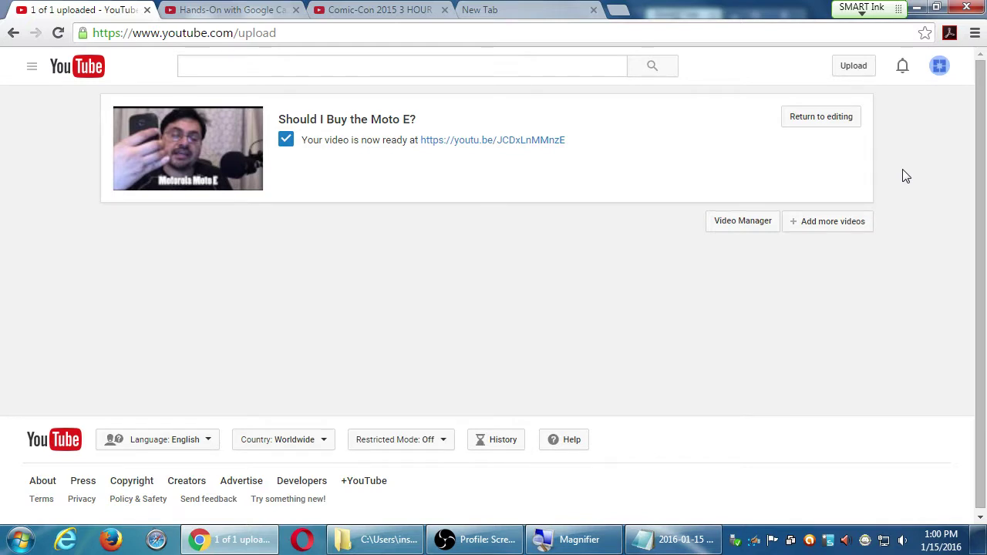
View the uploaded "Should I Buy the Moto E?" video's watch page with its title and description, and close it
left_click(517, 140)
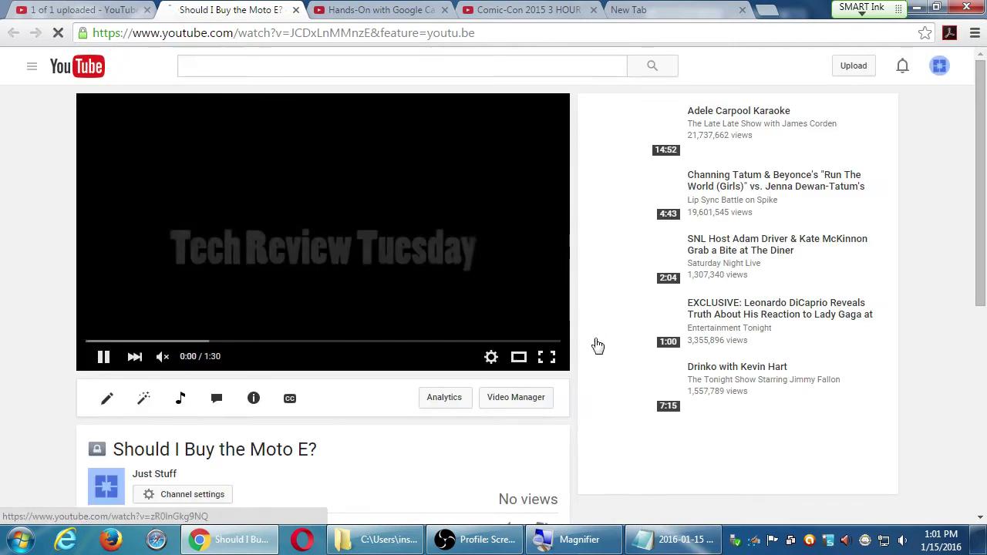
scroll(51, 371, "down", 1)
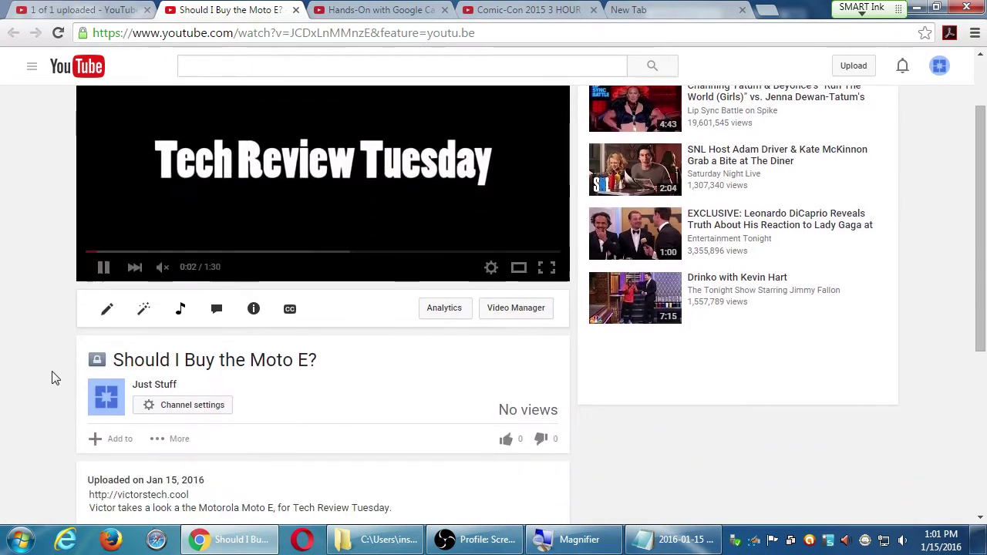
scroll(44, 372, "down", 2)
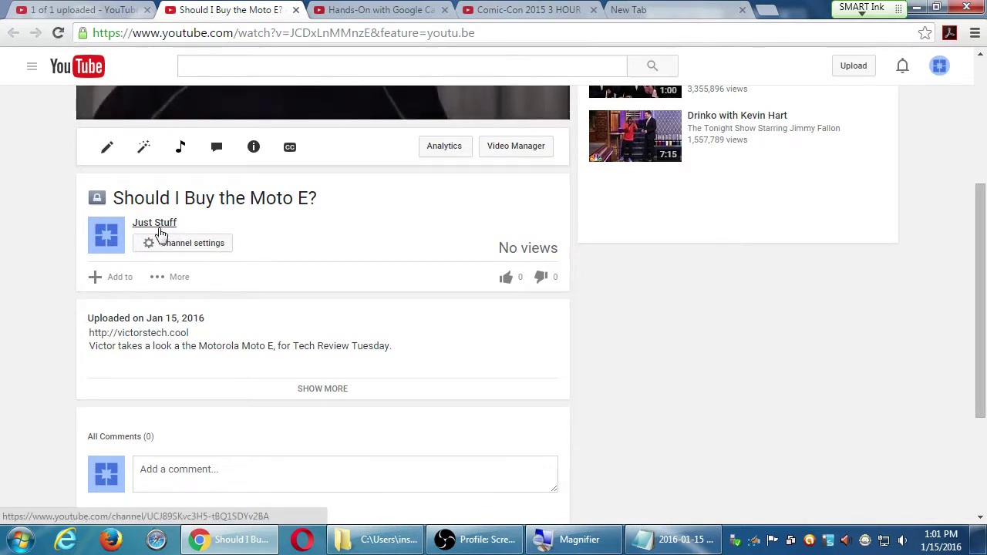
scroll(161, 236, "up", 2)
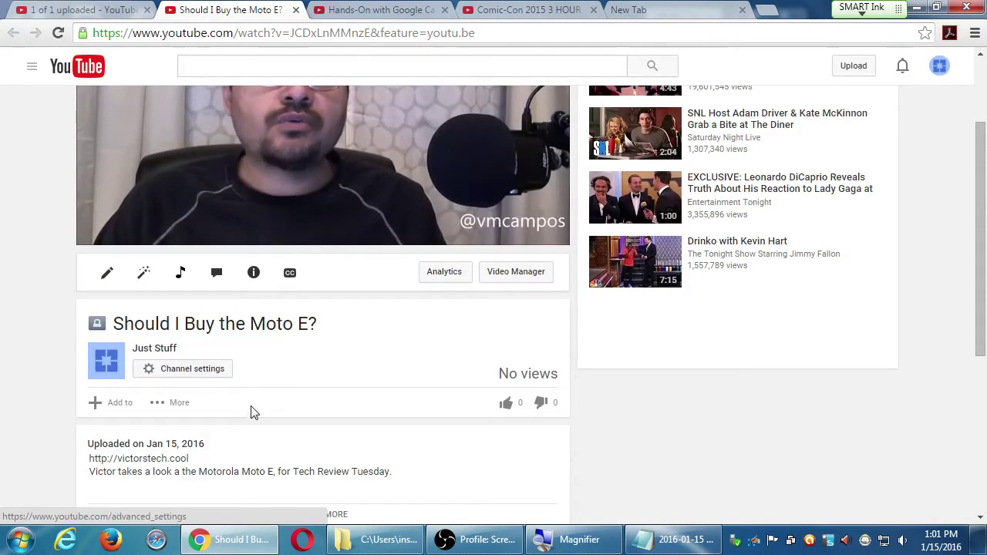
scroll(178, 416, "up", 2)
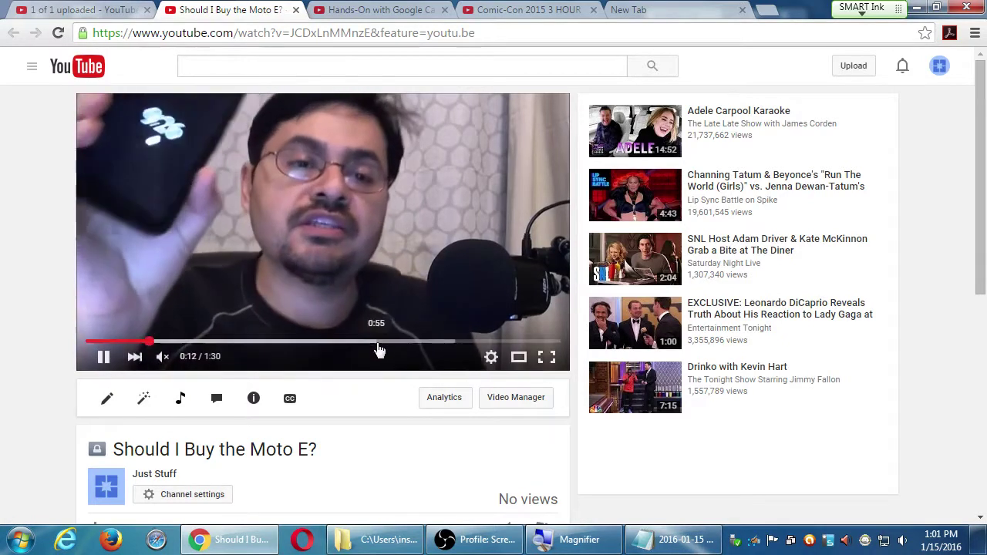
left_click(296, 10)
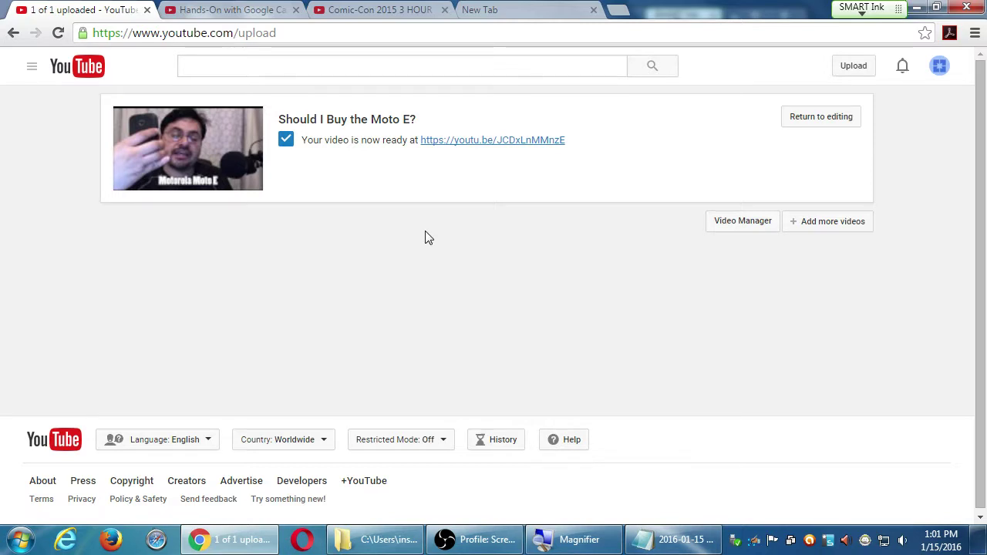
Reopen the uploaded video, go from it to the Creator Studio dashboard, close the upload page, and look over the dashboard
left_click(497, 142)
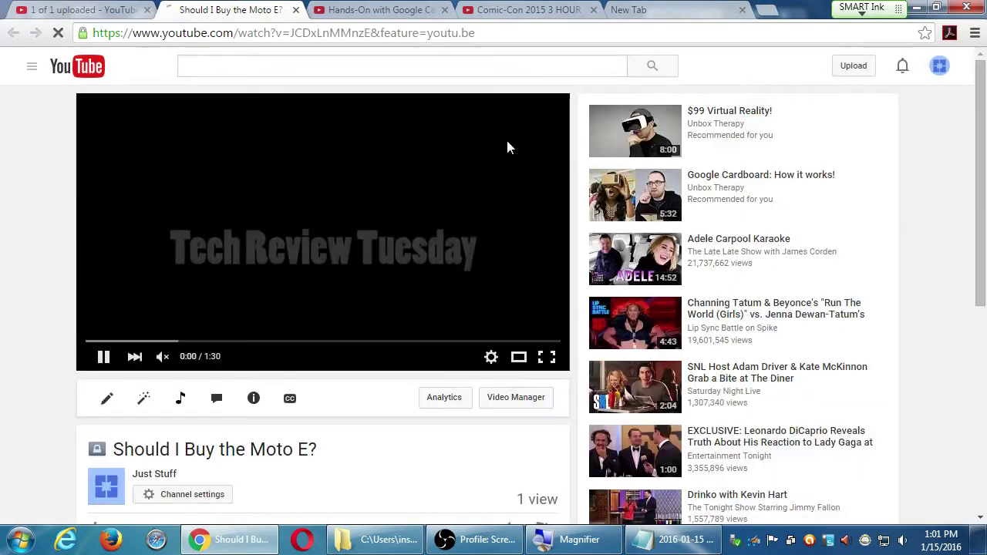
left_click(940, 70)
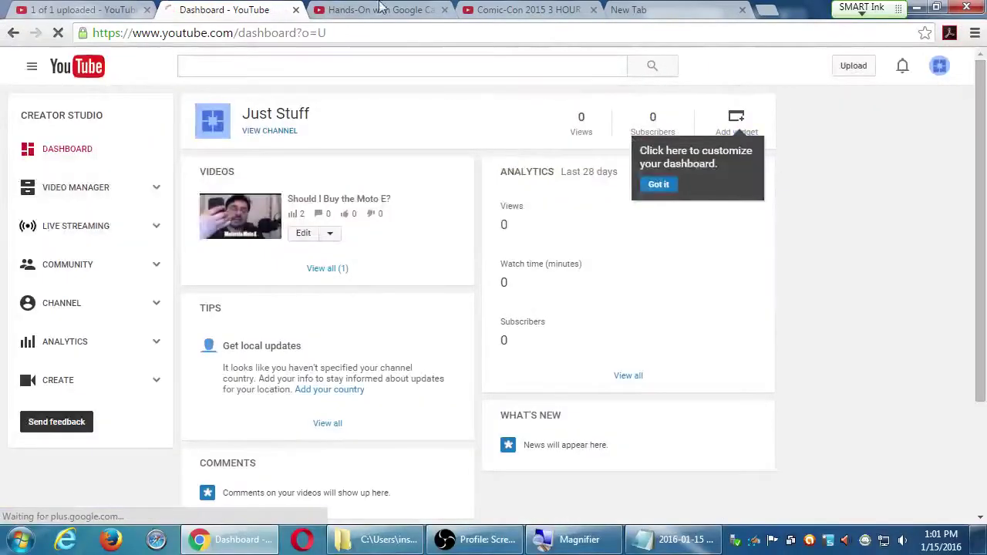
left_click(147, 10)
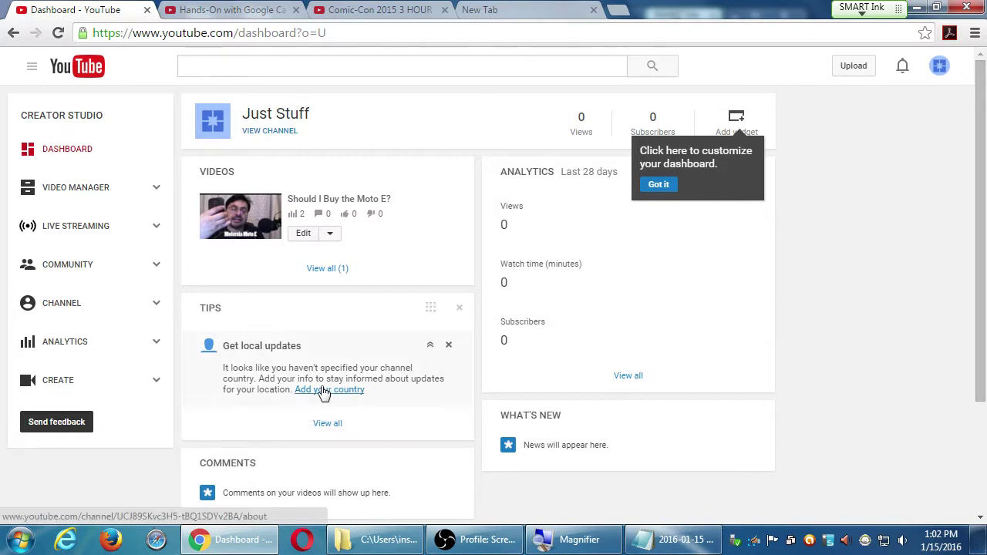
scroll(322, 381, "down", 3)
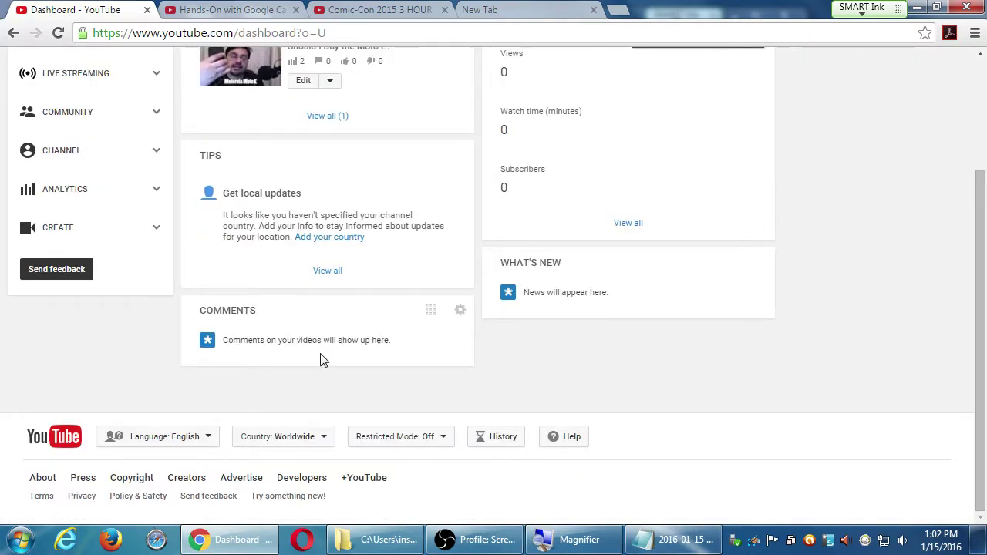
scroll(692, 364, "up", 3)
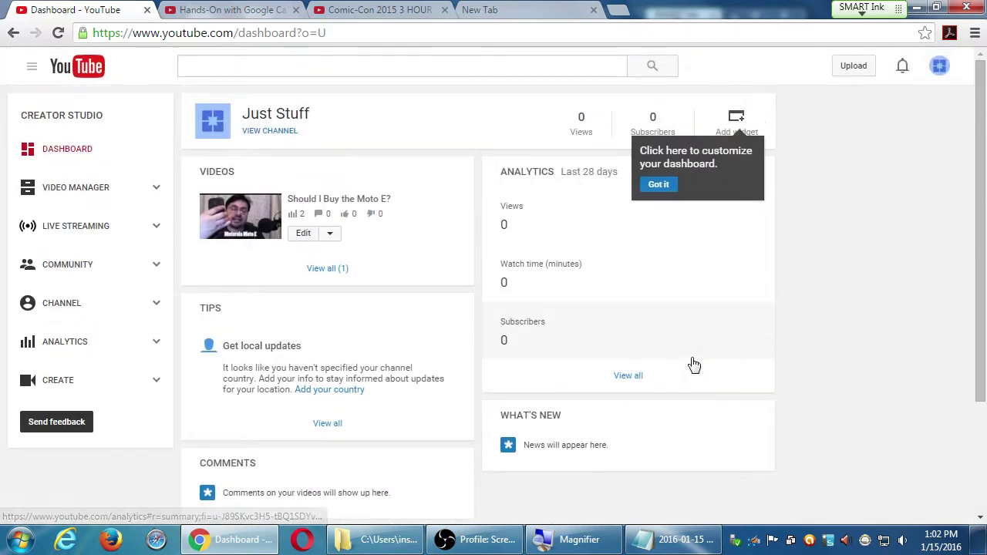
Dismiss the dashboard customization tip and open the list of uploaded videos in the Video Manager
left_click(657, 187)
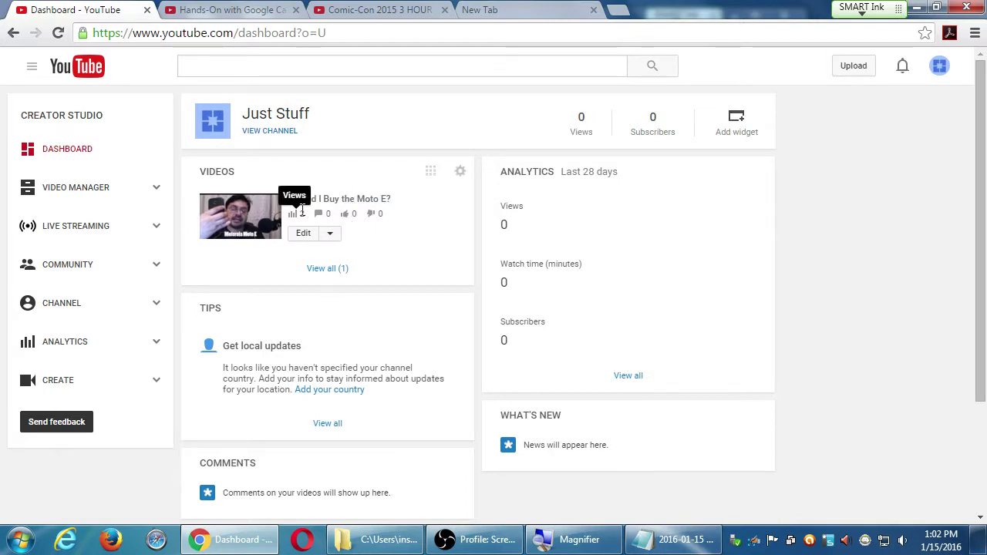
left_click(83, 201)
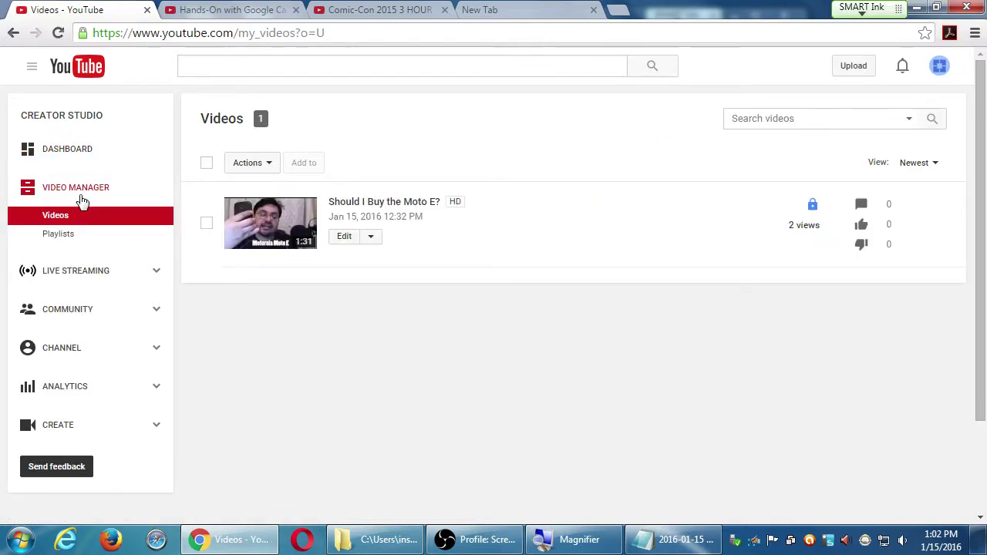
left_click(83, 201)
Look over the editing options for "Should I Buy the Moto E?" and open the video's Cards editor
left_click(372, 237)
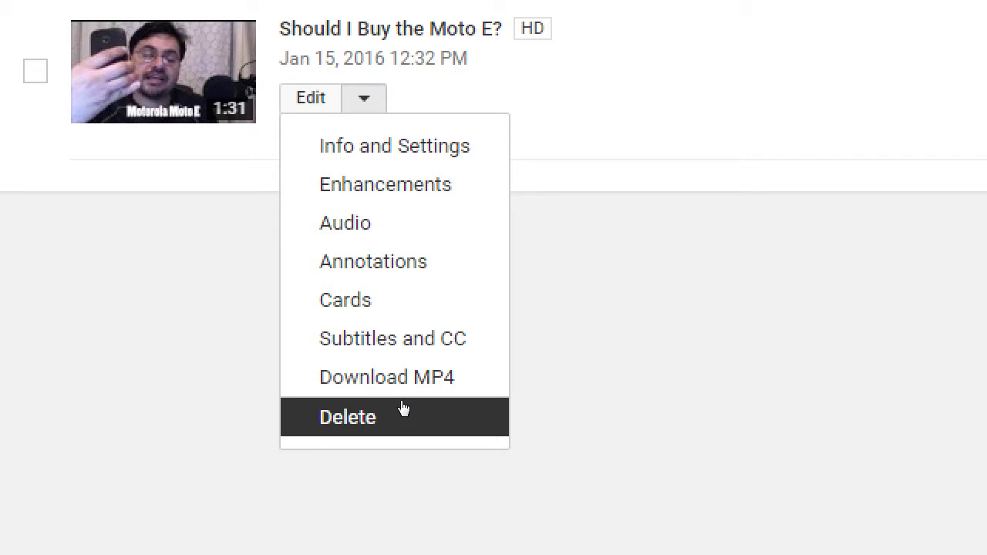
left_click(476, 409)
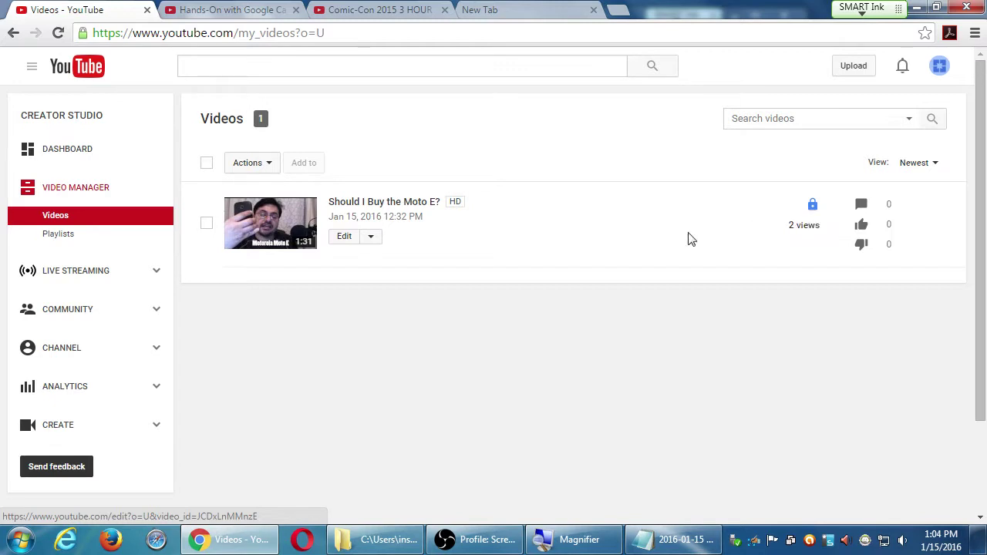
left_click(374, 243)
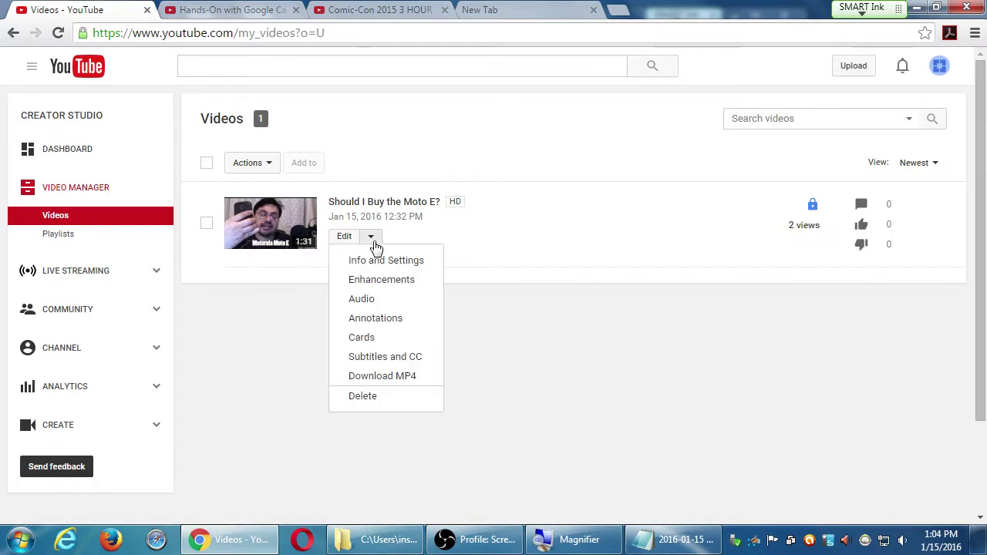
left_click(388, 339)
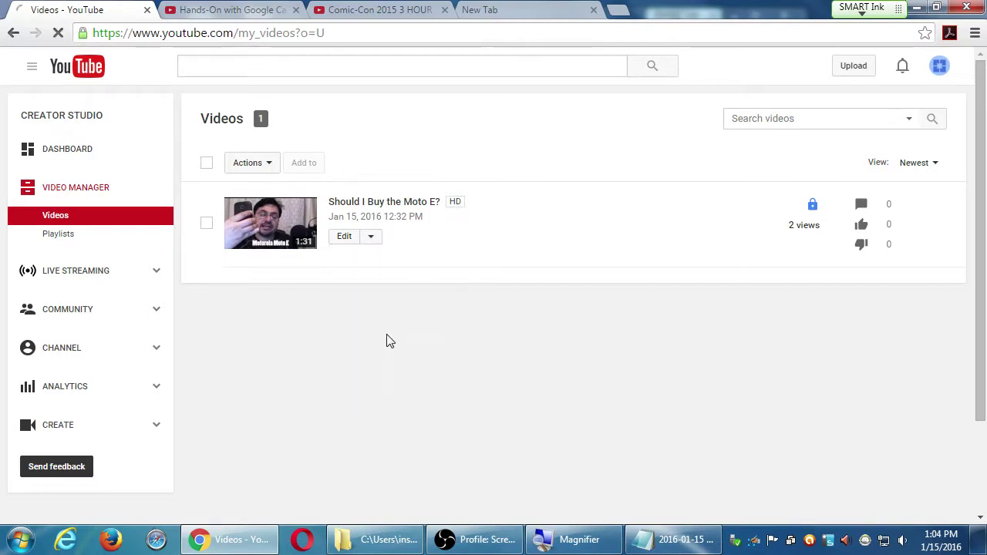
Review the card types that can be added to the video and start enabling Link cards for an approved website
scroll(704, 403, "down", 1)
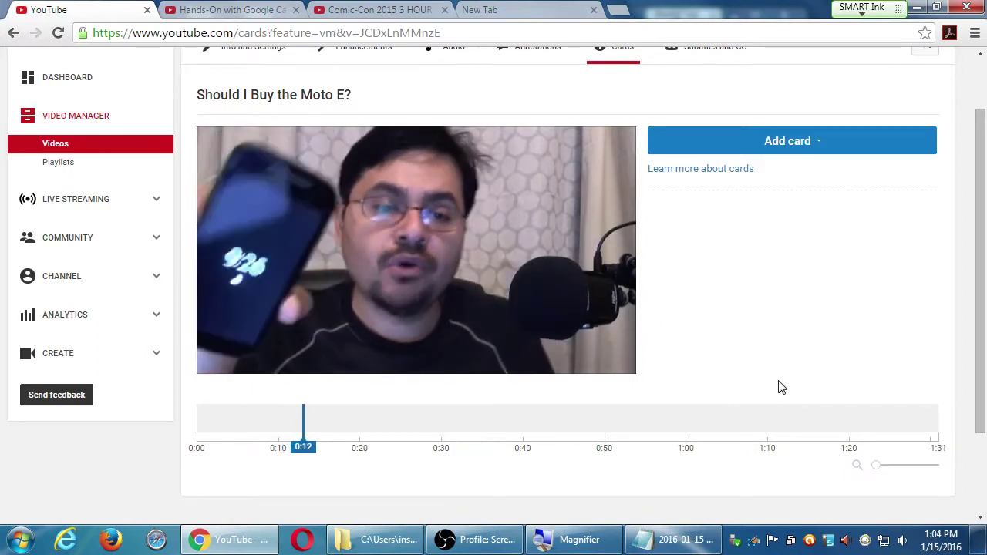
left_click(791, 144)
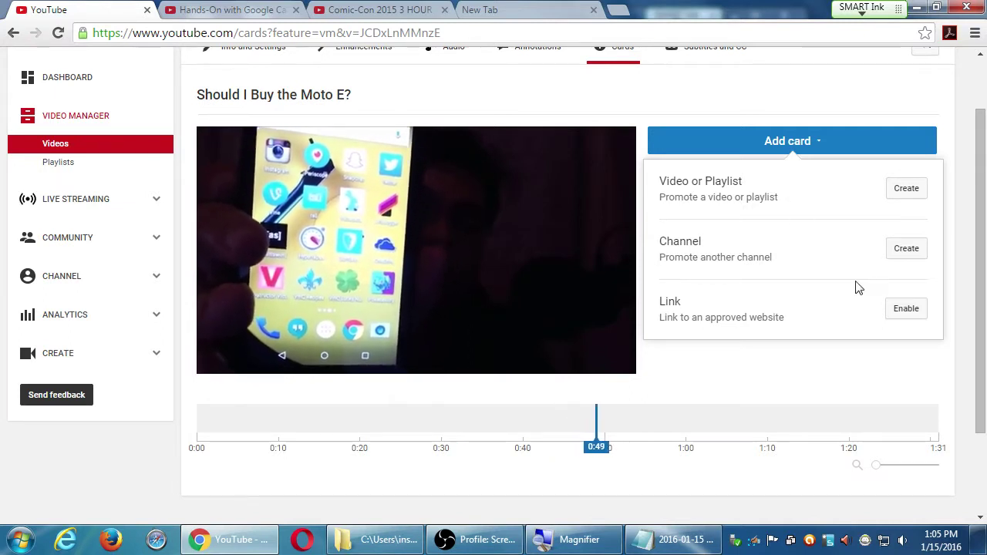
left_click(895, 312)
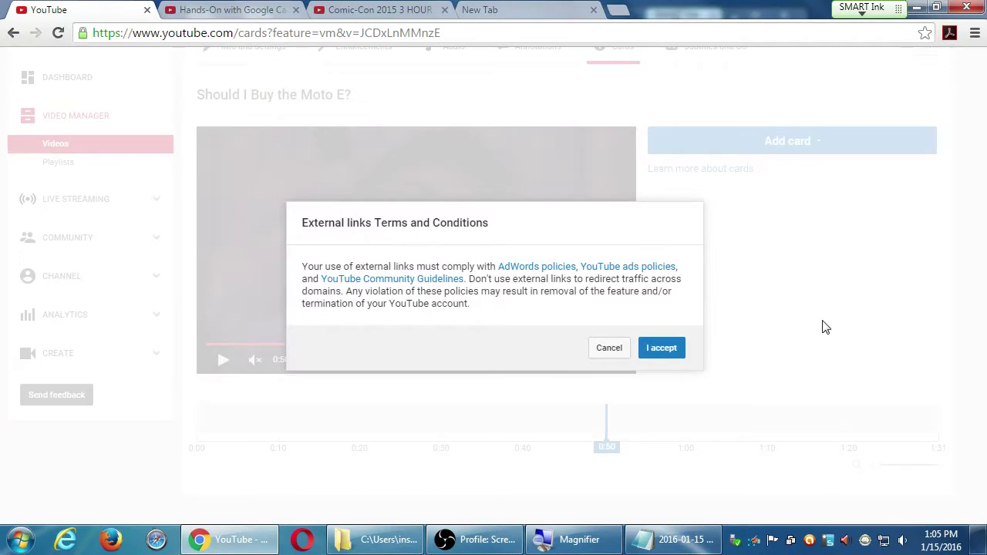